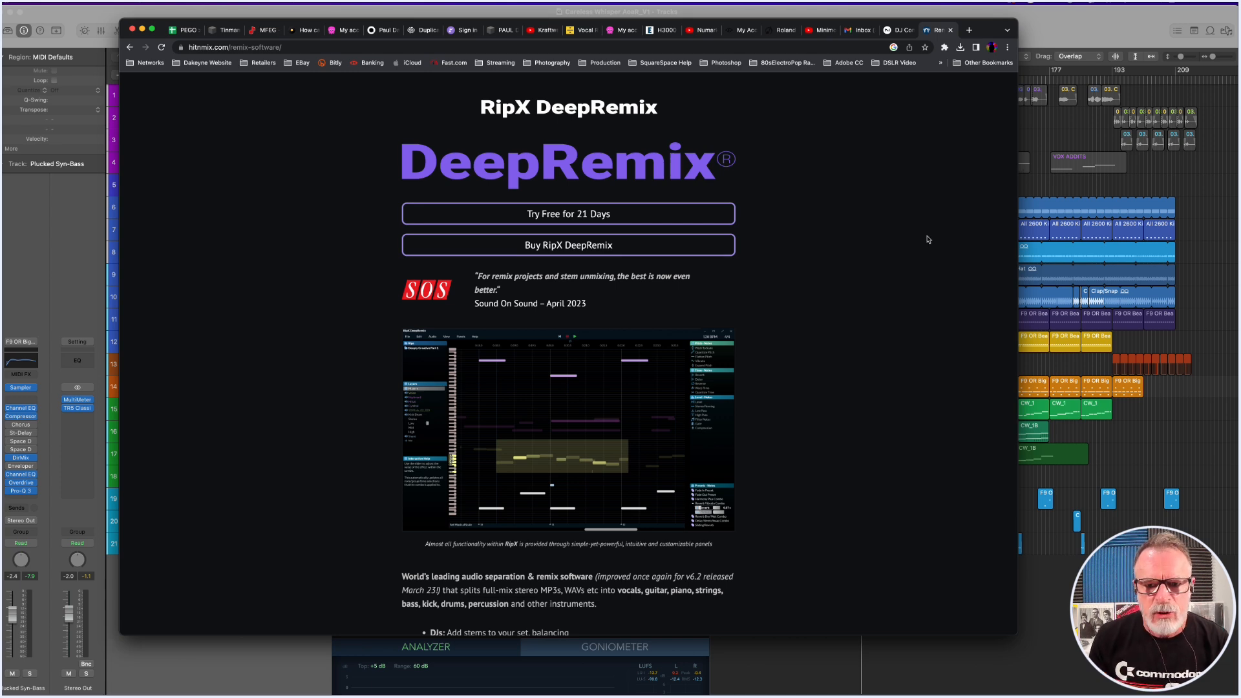
Minimise the RipX DeepRemix web page and select the Deep Kick + Hat track in the Logic Pro project.
click(143, 30)
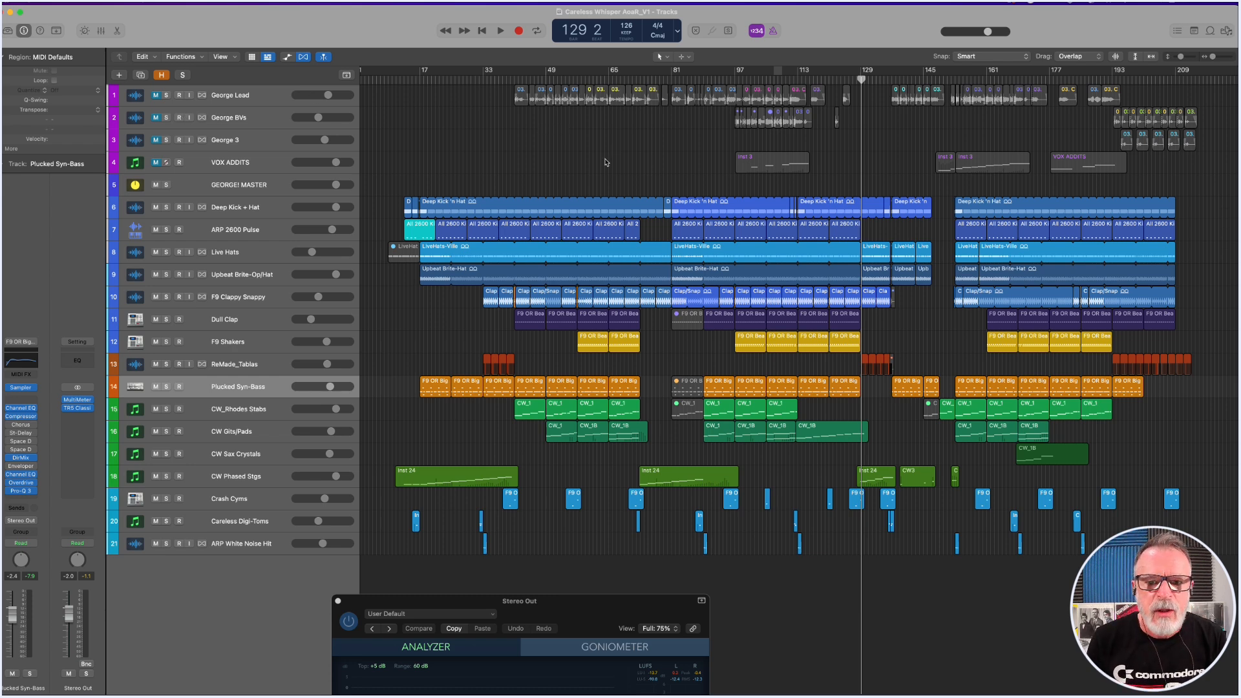
click(278, 211)
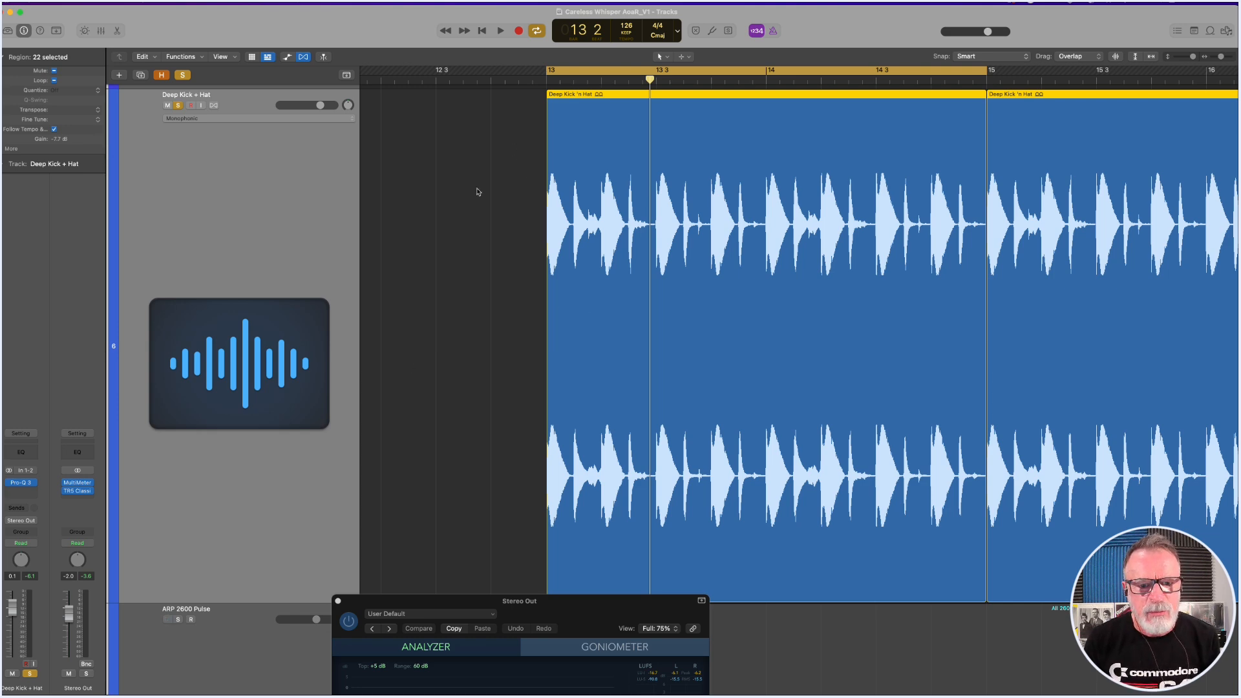
Audition the soloed Deep Kick + Hat loop at bar 13 with the whole MultiMeter window in view over the track headers.
key(space)
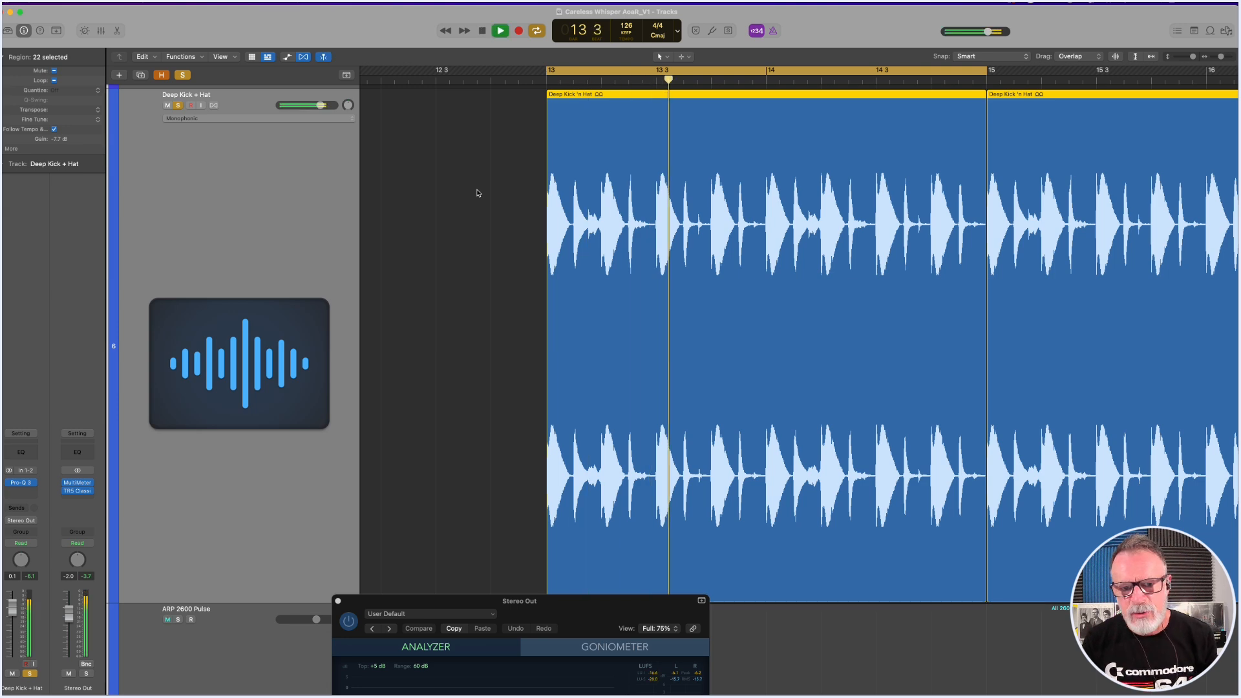
drag(598, 620, 313, 163)
key(space)
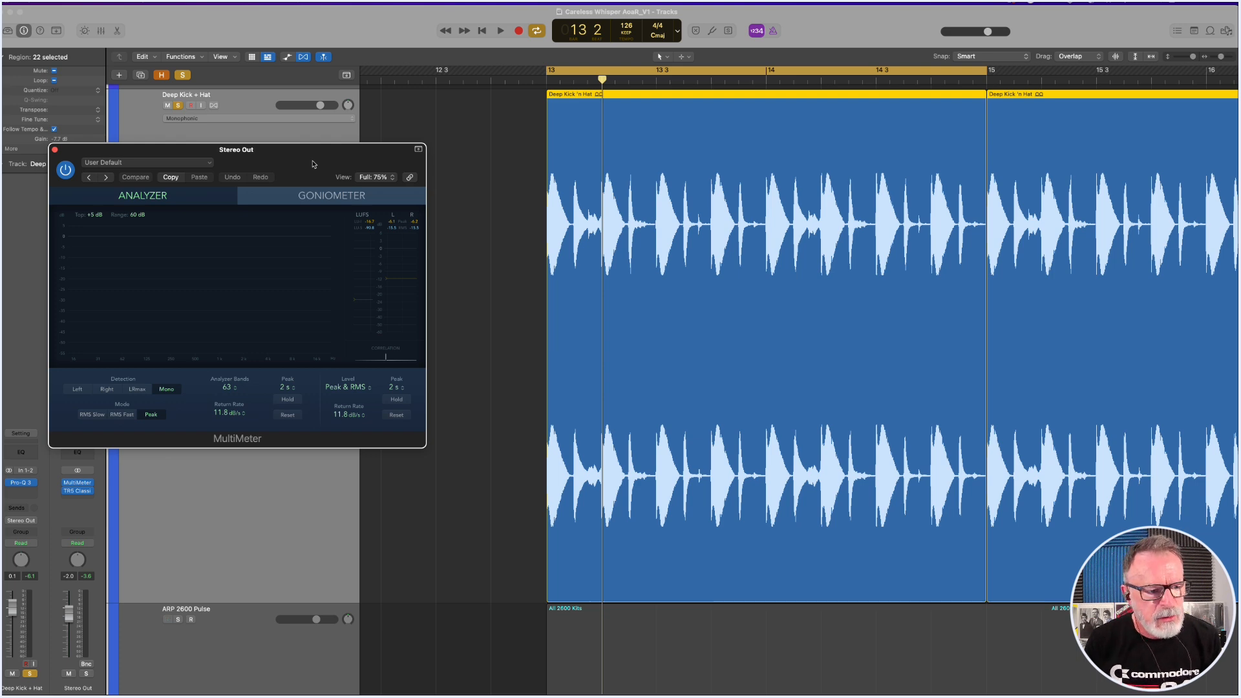
key(space)
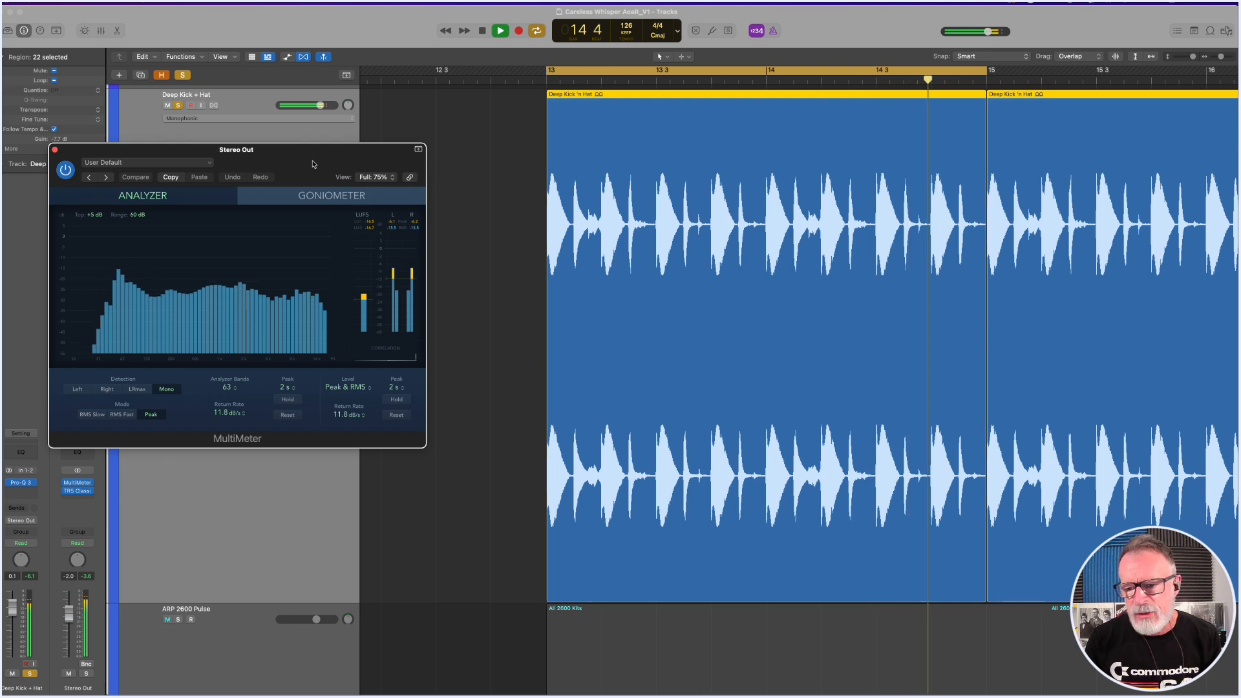
key(space)
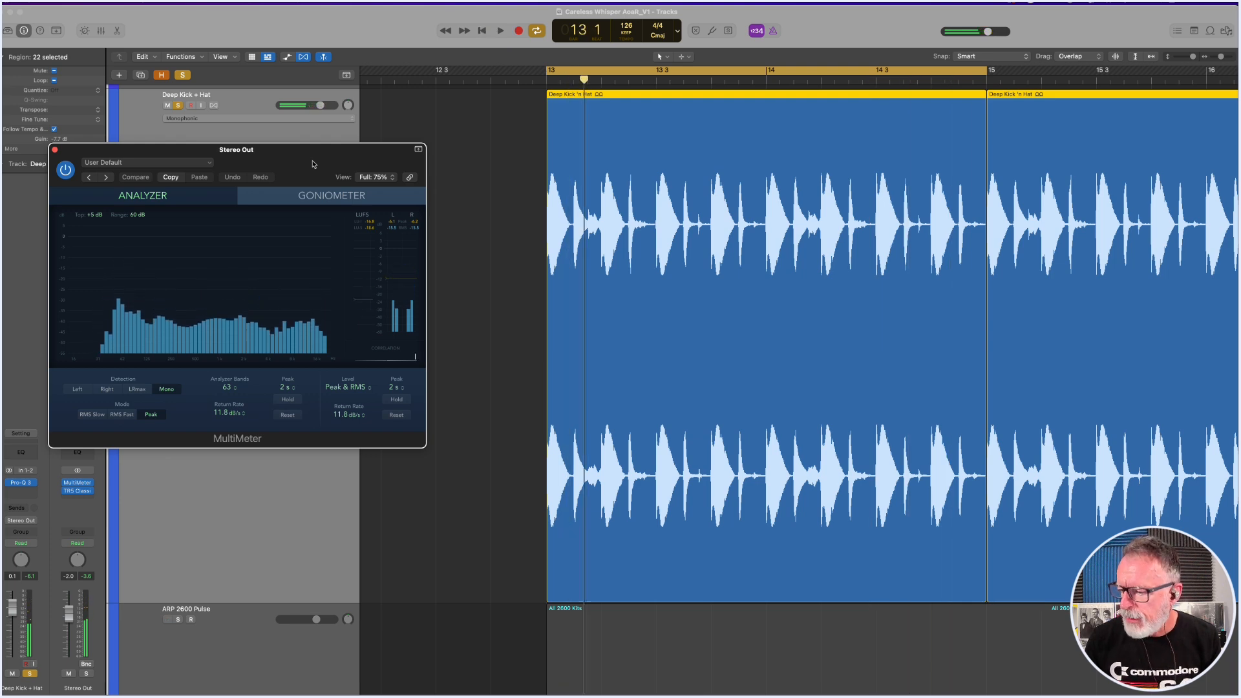
key(space)
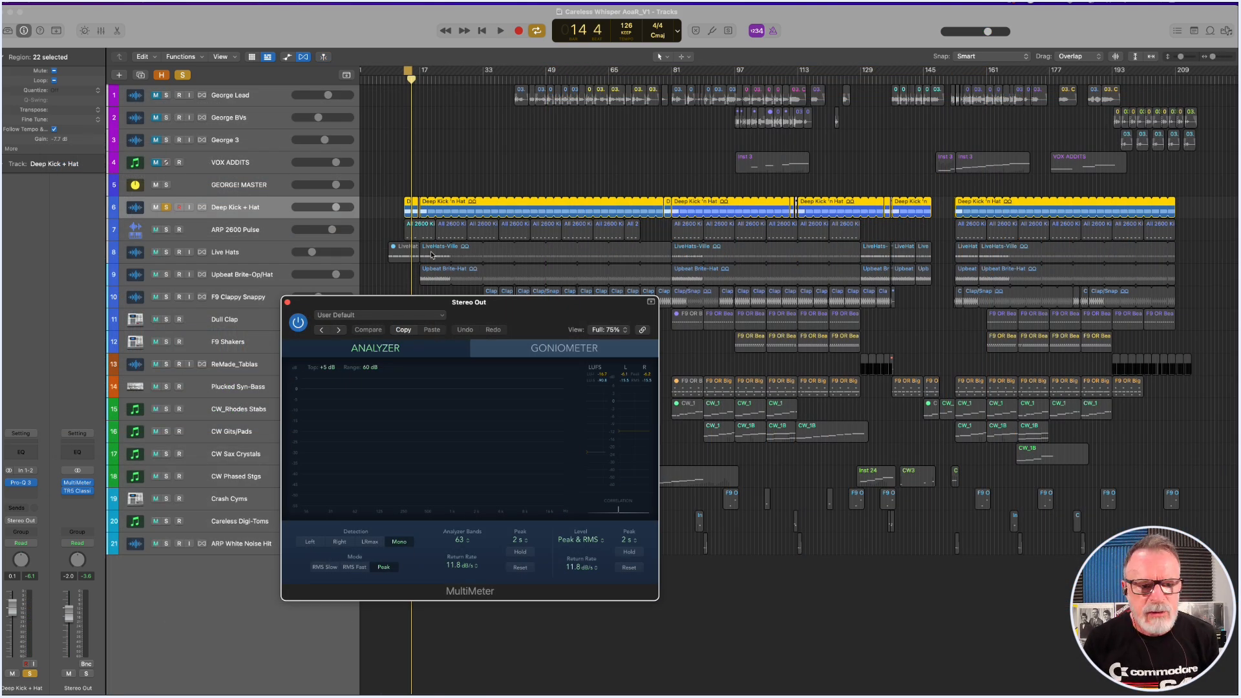
Solo the ARP 2600 Pulse track in place of Deep Kick + Hat and start playback.
click(236, 232)
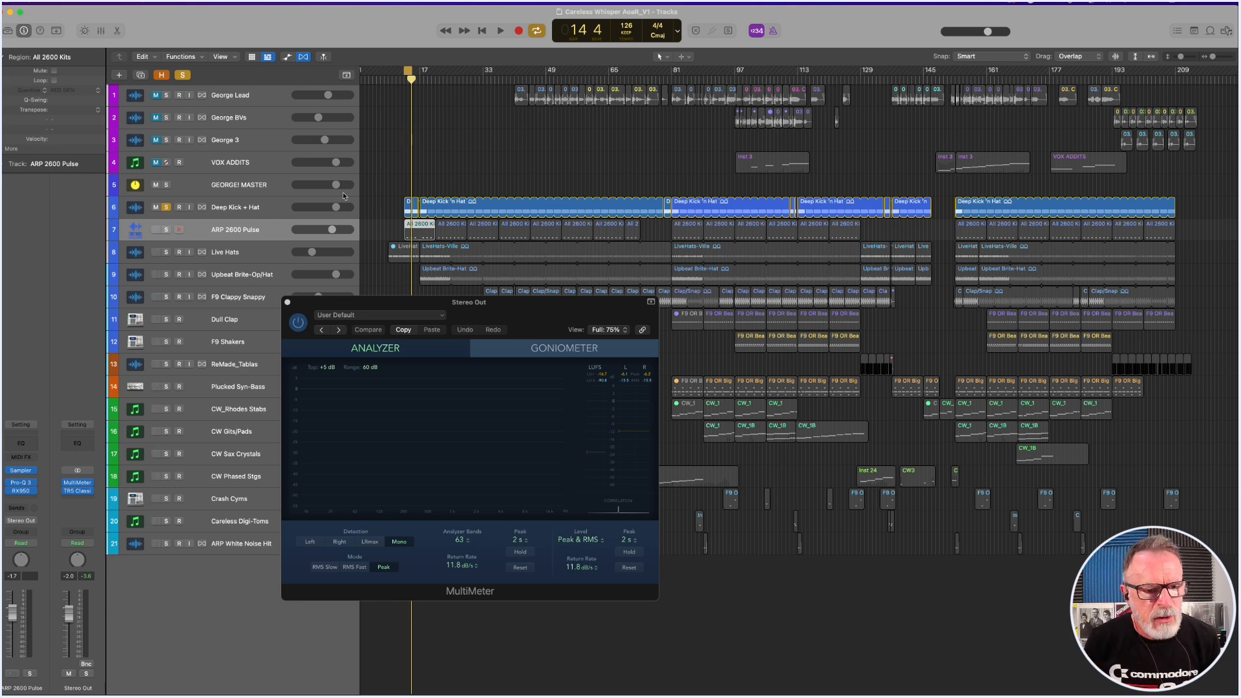
key(z)
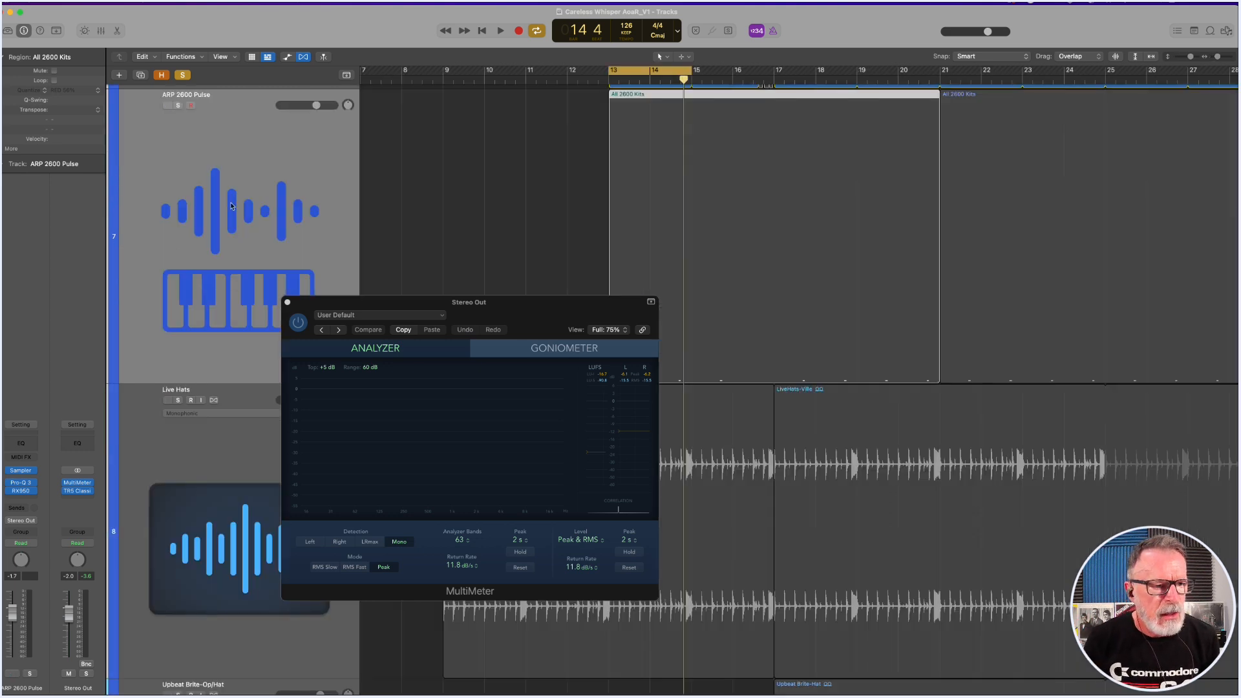
click(178, 106)
scroll(221, 142, up, 5)
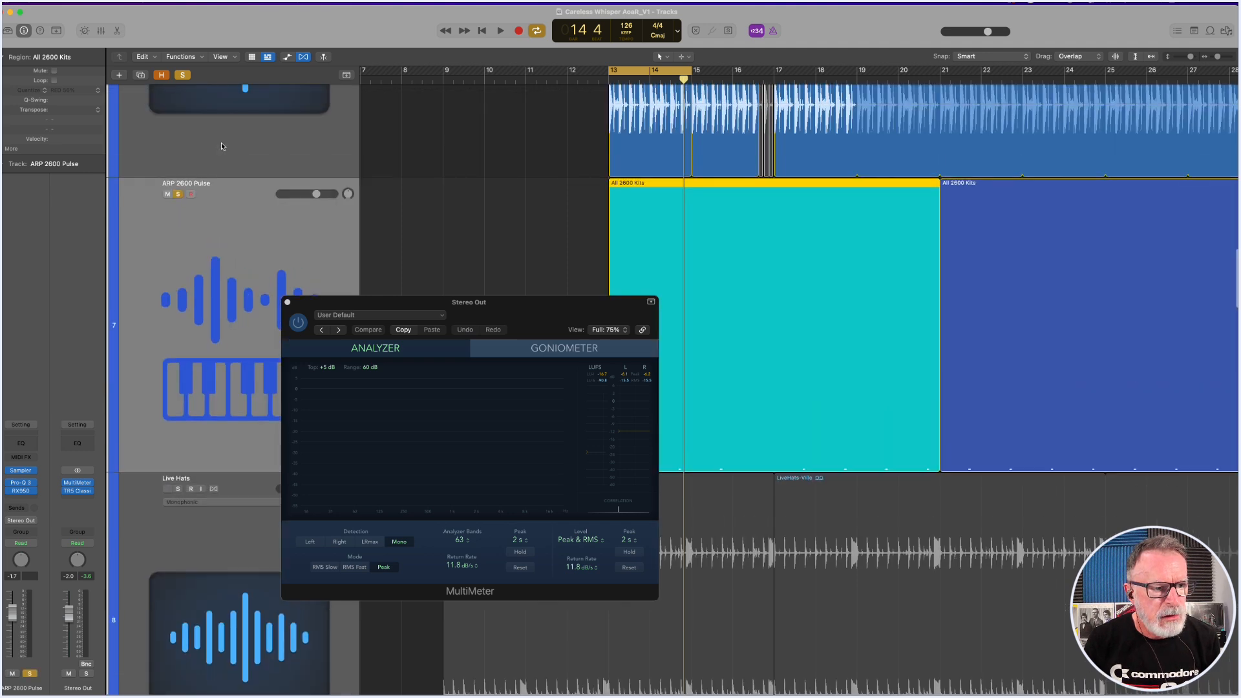
click(179, 158)
key(space)
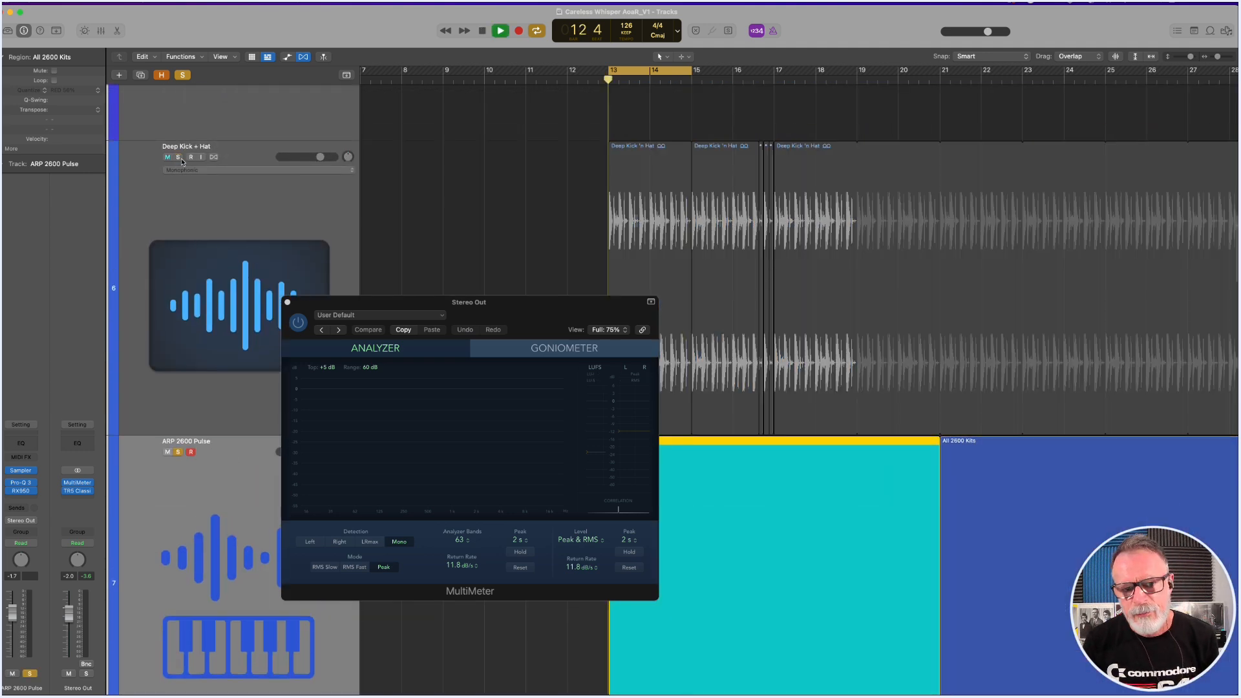
Move the MultiMeter window clear of the ARP 2600 Pulse track and audition its soloed pulse.
drag(517, 325, 463, 167)
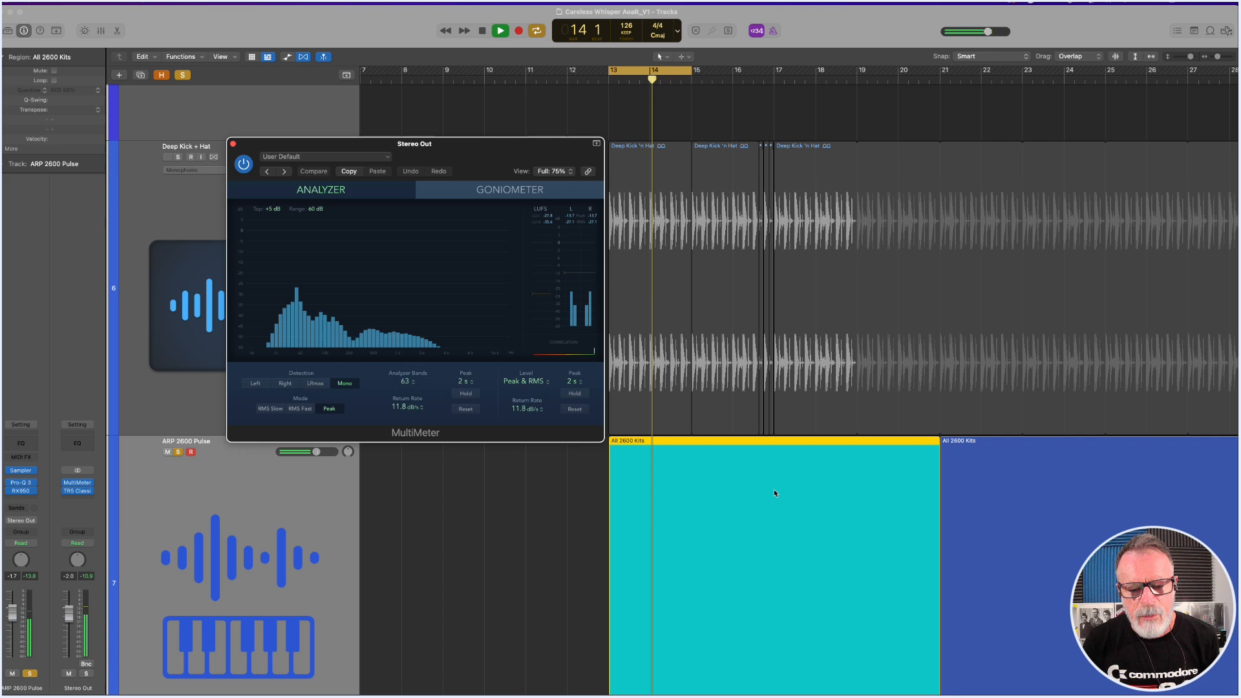
scroll(774, 489, down, 5)
key(space)
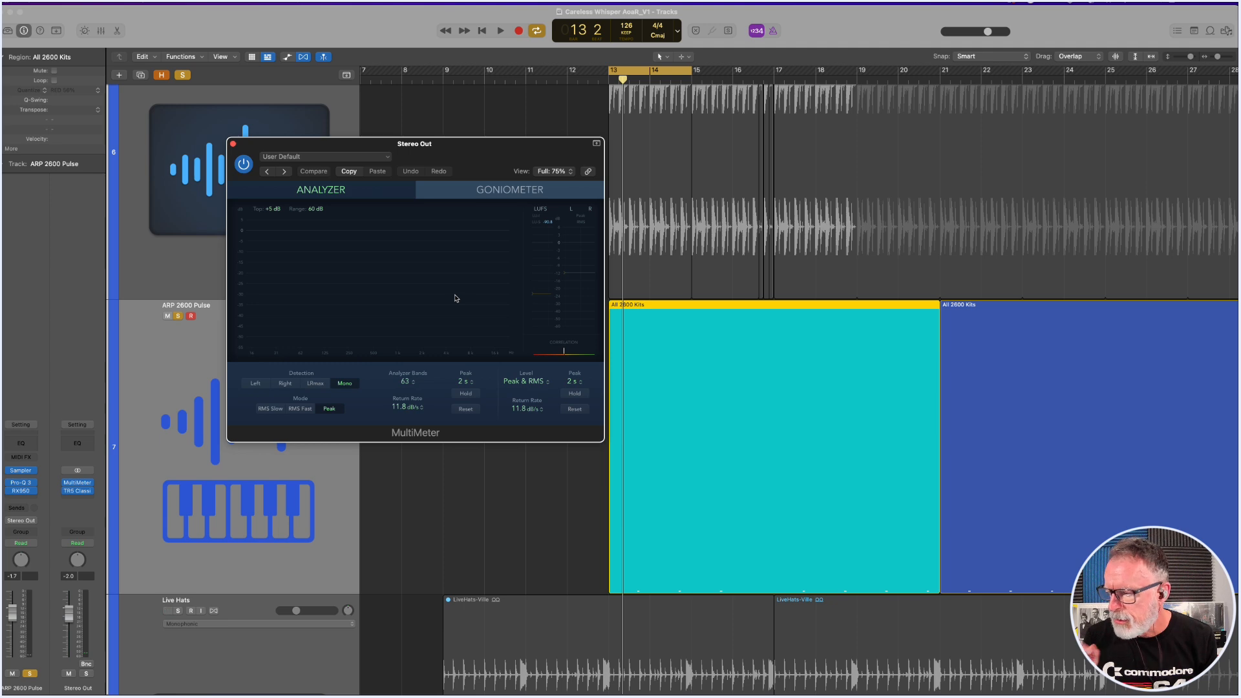
key(space)
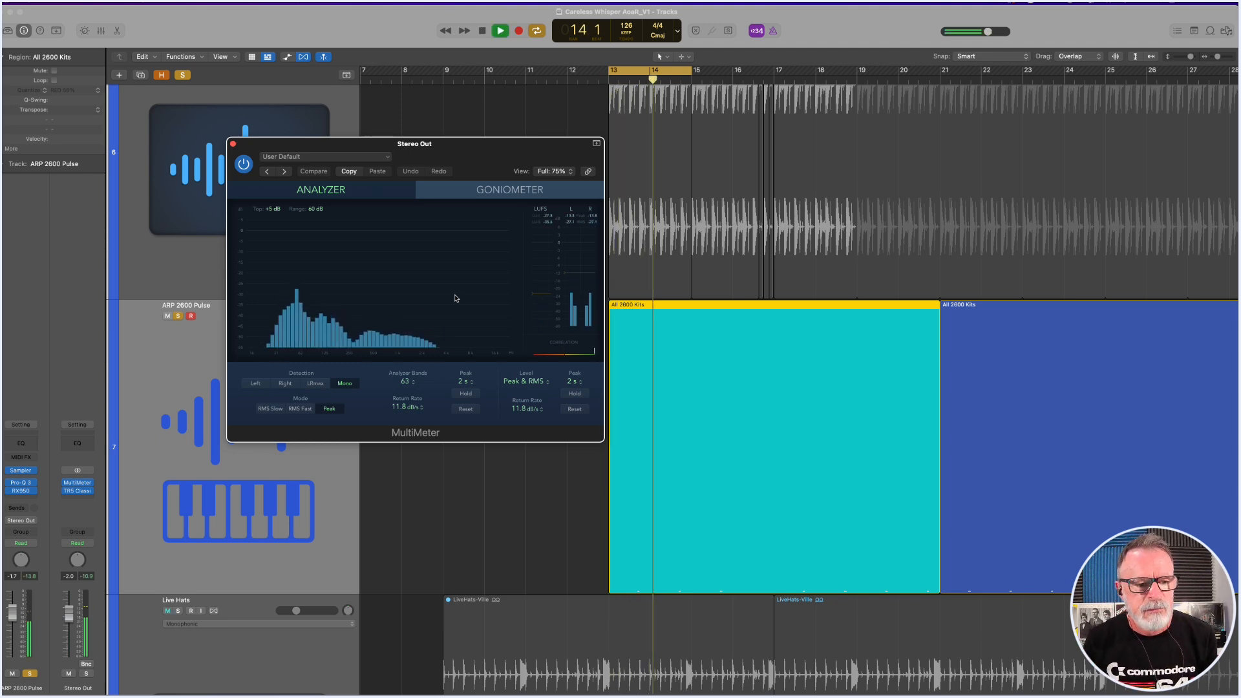
key(space)
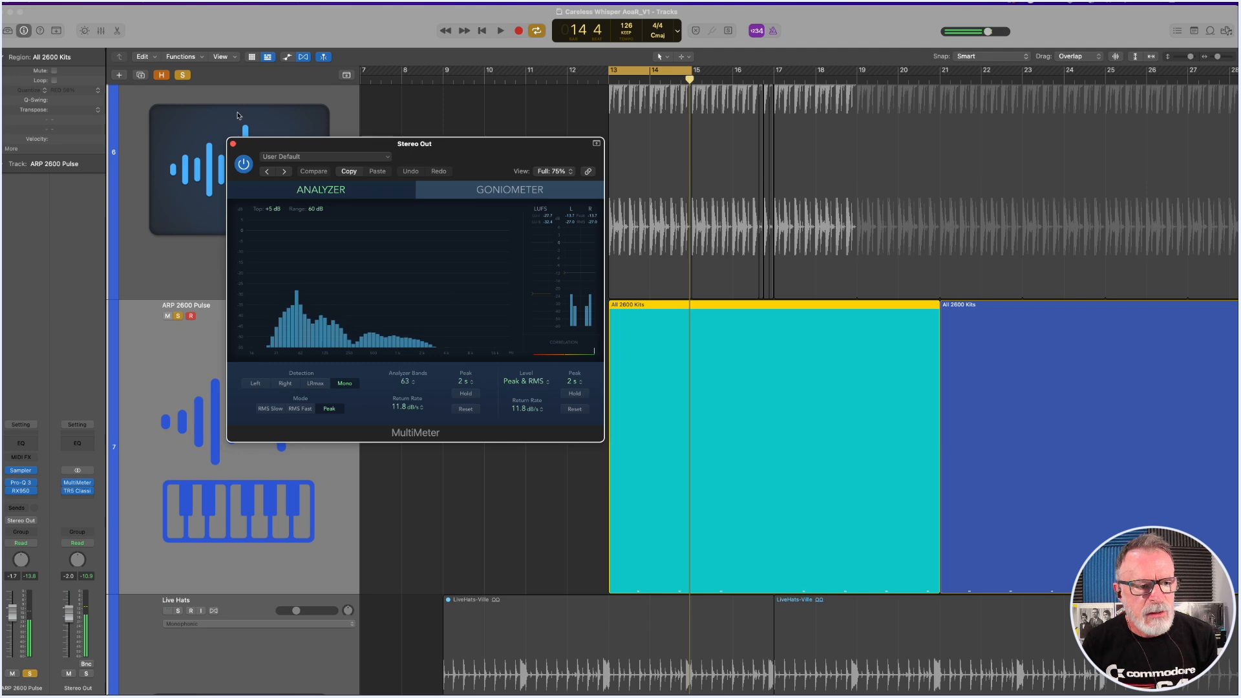
Audition Deep Kick + Hat soloed together with ARP 2600 Pulse, and move the MultiMeter window down off these tracks.
scroll(179, 127, up, 5)
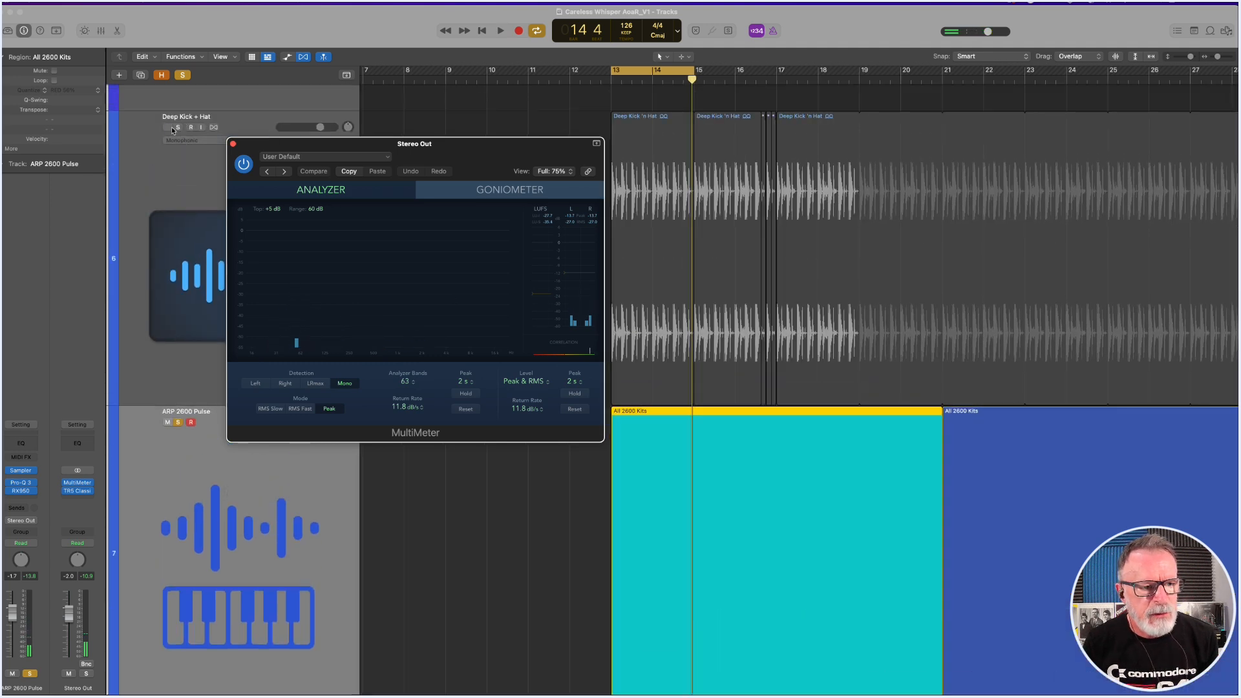
click(178, 127)
key(space)
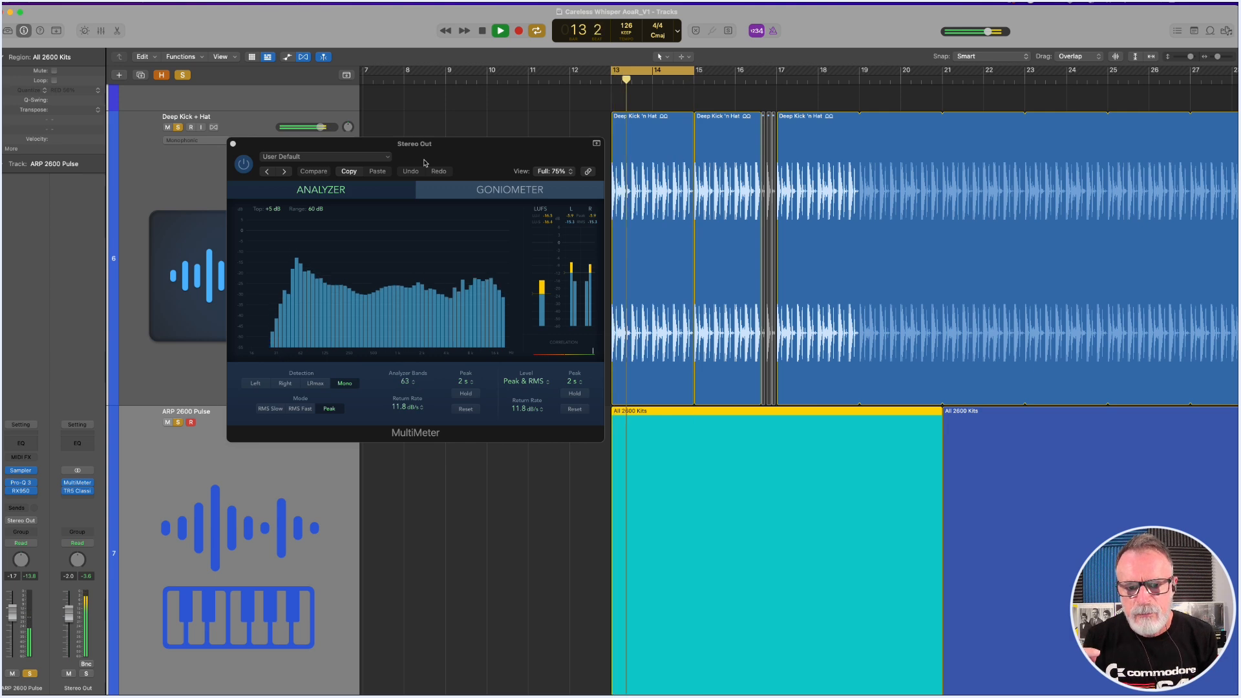
key(space)
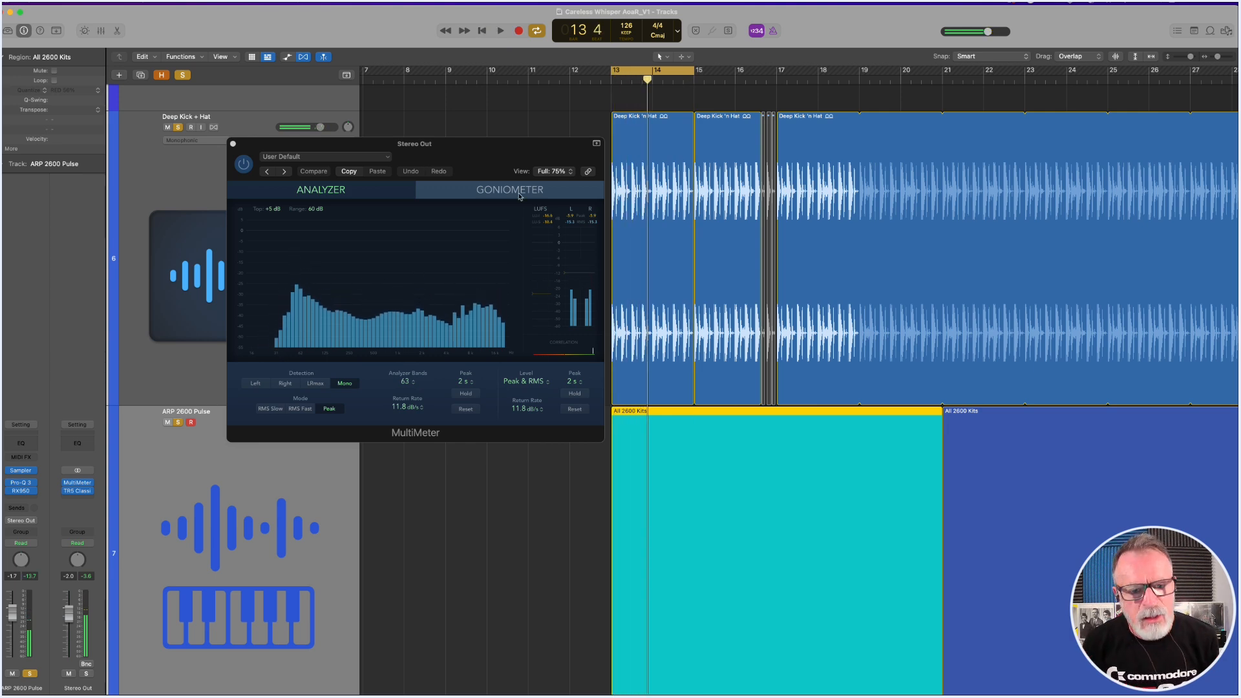
ctrl+alt+click(670, 226)
drag(484, 144, 466, 443)
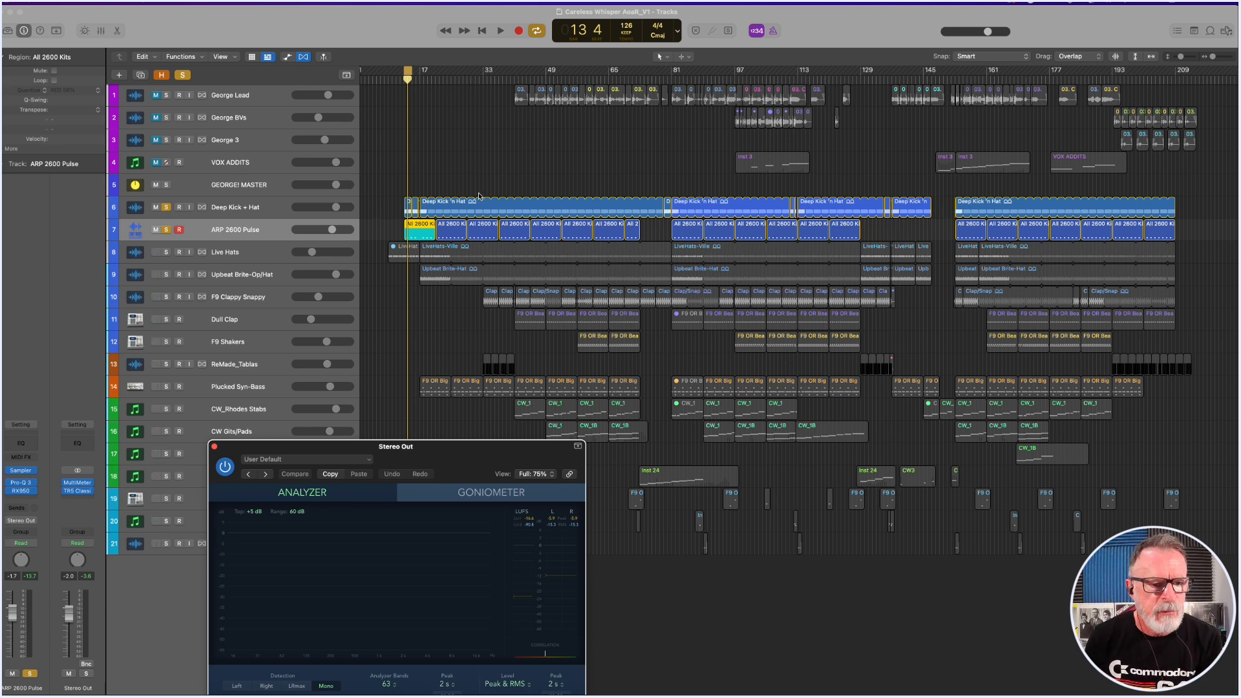
Solo the Live Hats track in place of ARP 2600 Pulse and Deep Kick + Hat.
click(246, 256)
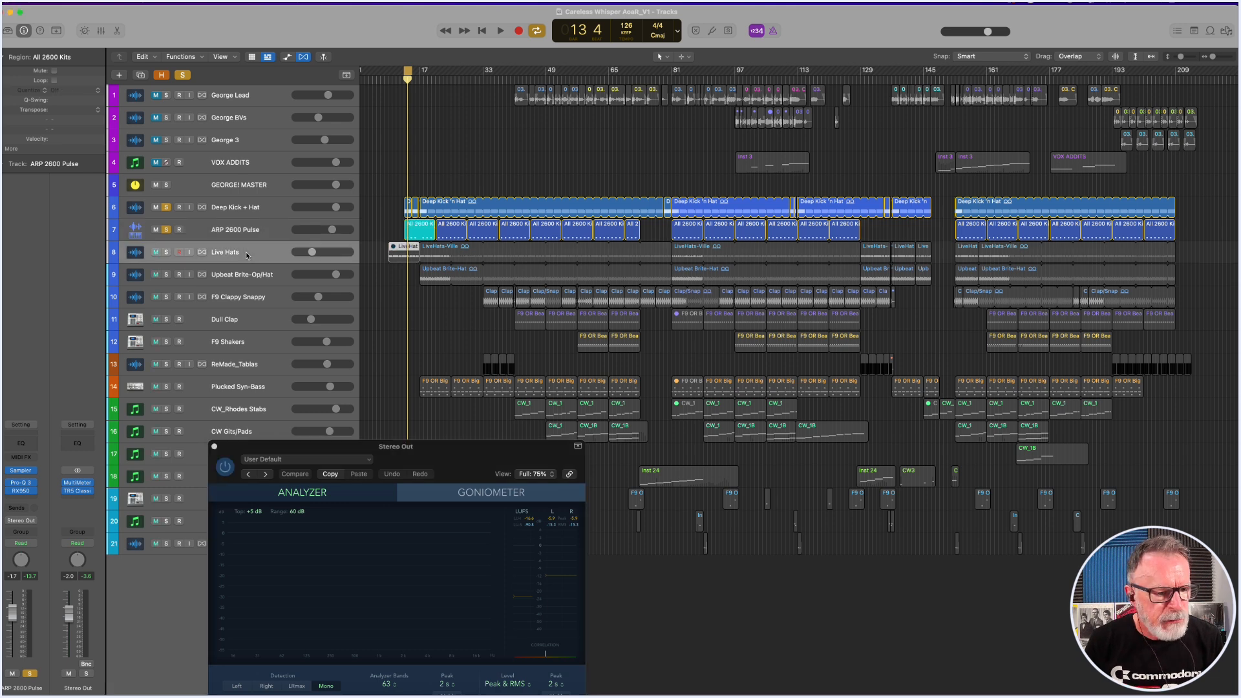
click(166, 229)
click(166, 207)
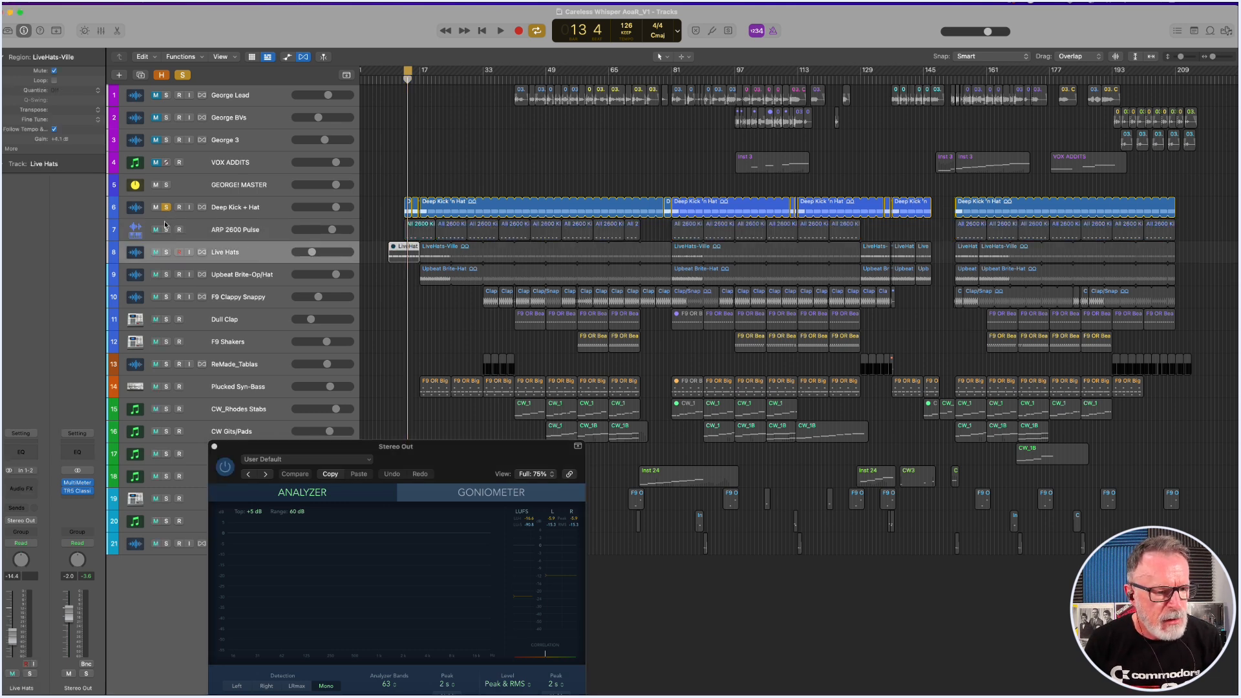
click(166, 252)
Shift the cycle range to start at bar 17 and play the soloed Live Hats there.
key(space)
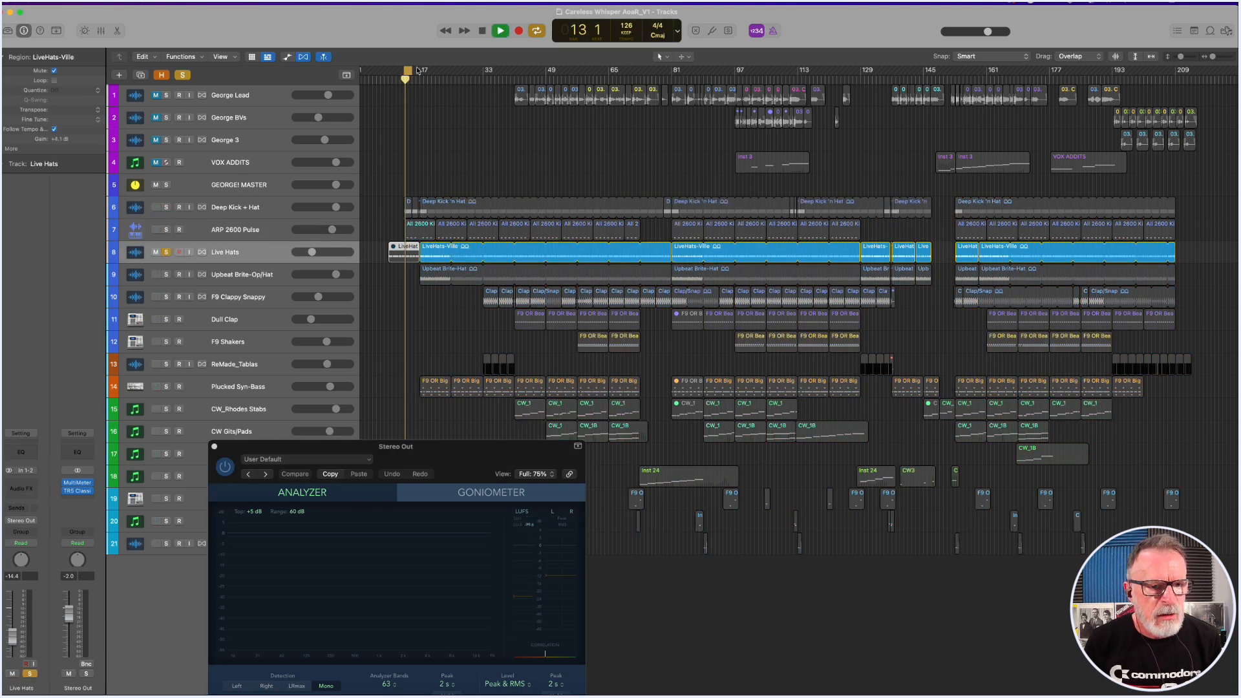
drag(410, 73, 430, 73)
key(space)
key(space)
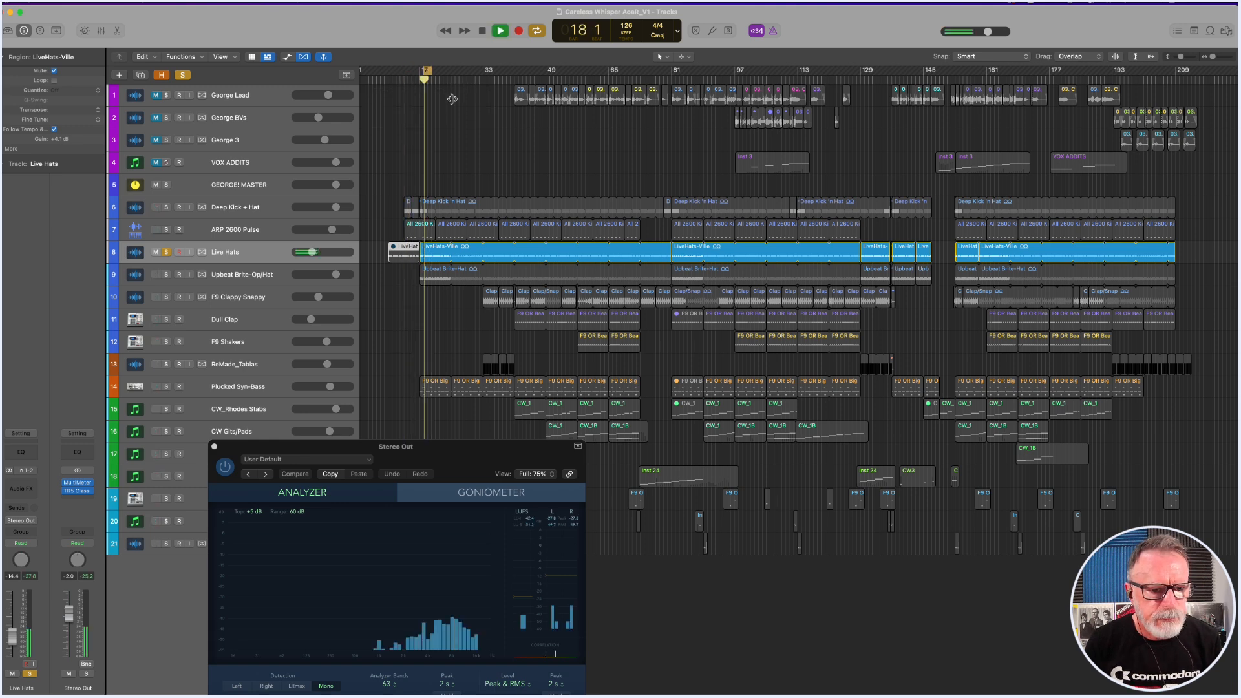
Inspect the LiveHats-Ville region at bar 17 in the audio editor, then close the editor.
click(436, 256)
double_click(437, 256)
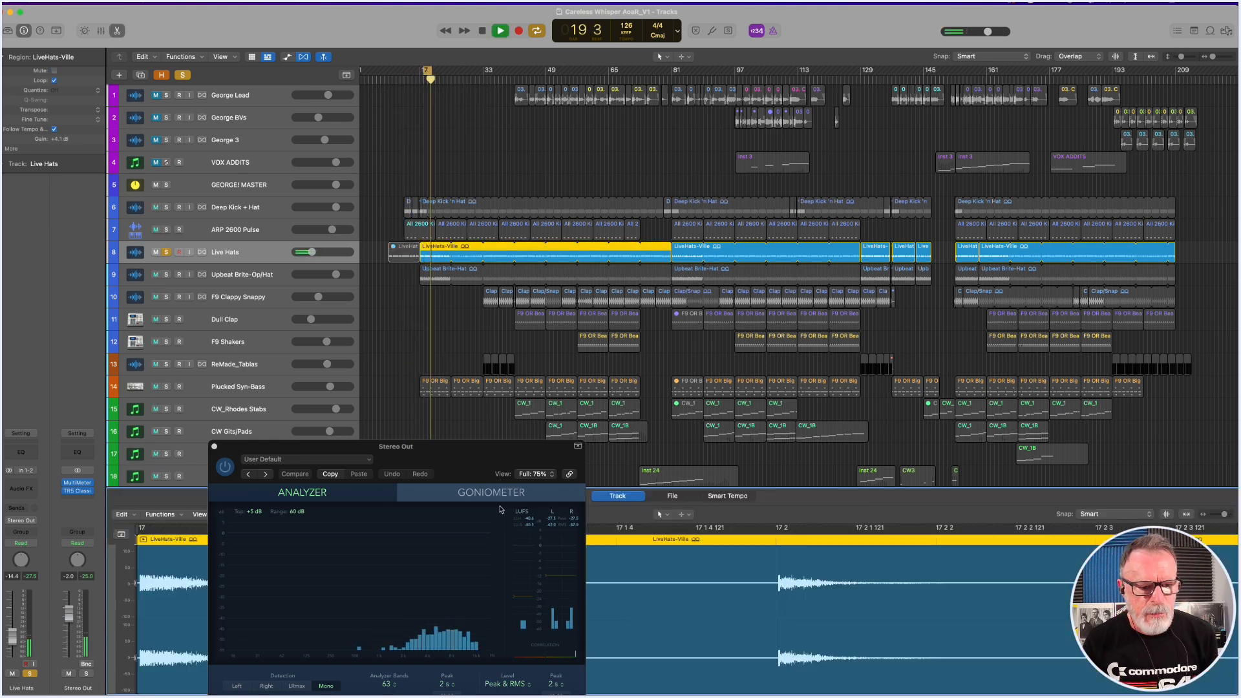
key(e)
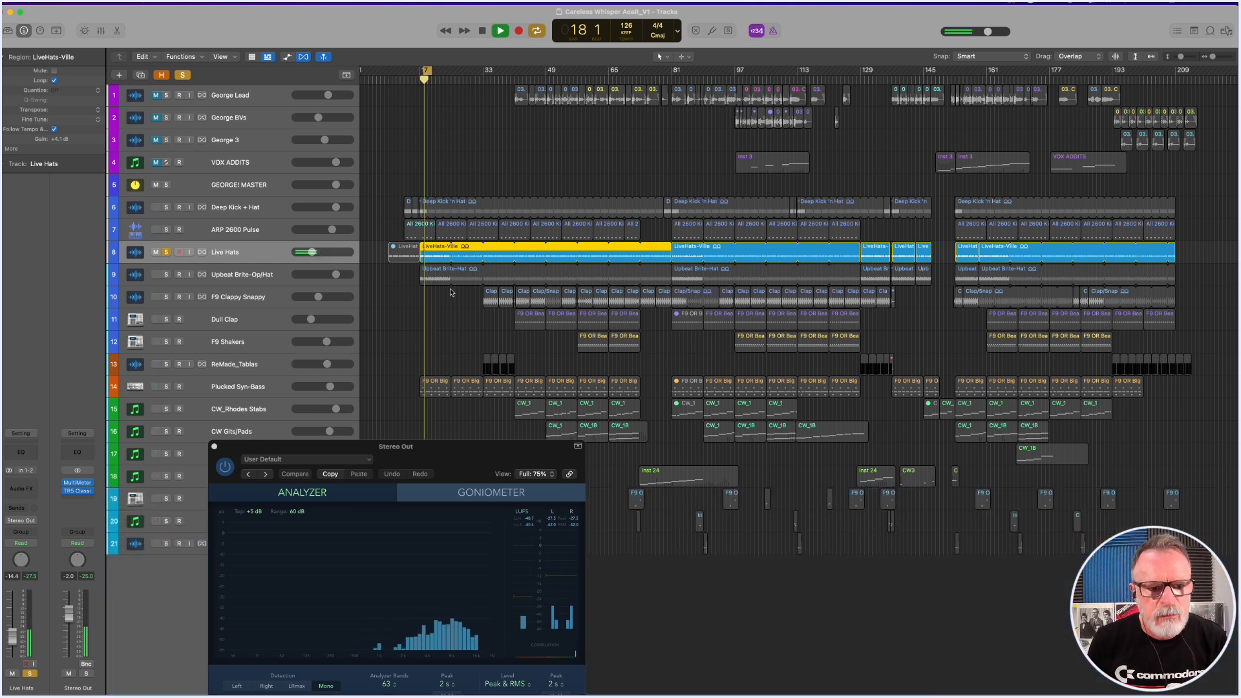
Add Deep Kick + Hat and ARP 2600 Pulse to the soloed Live Hats and audition all three together.
click(166, 207)
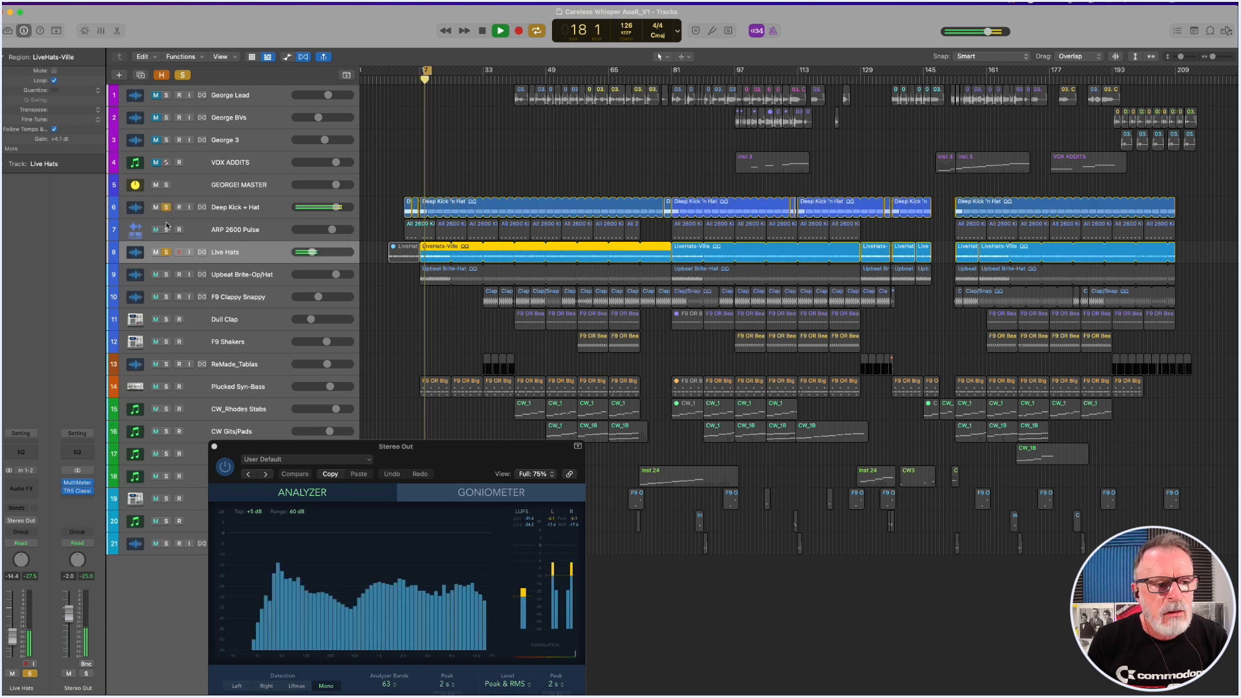
click(166, 231)
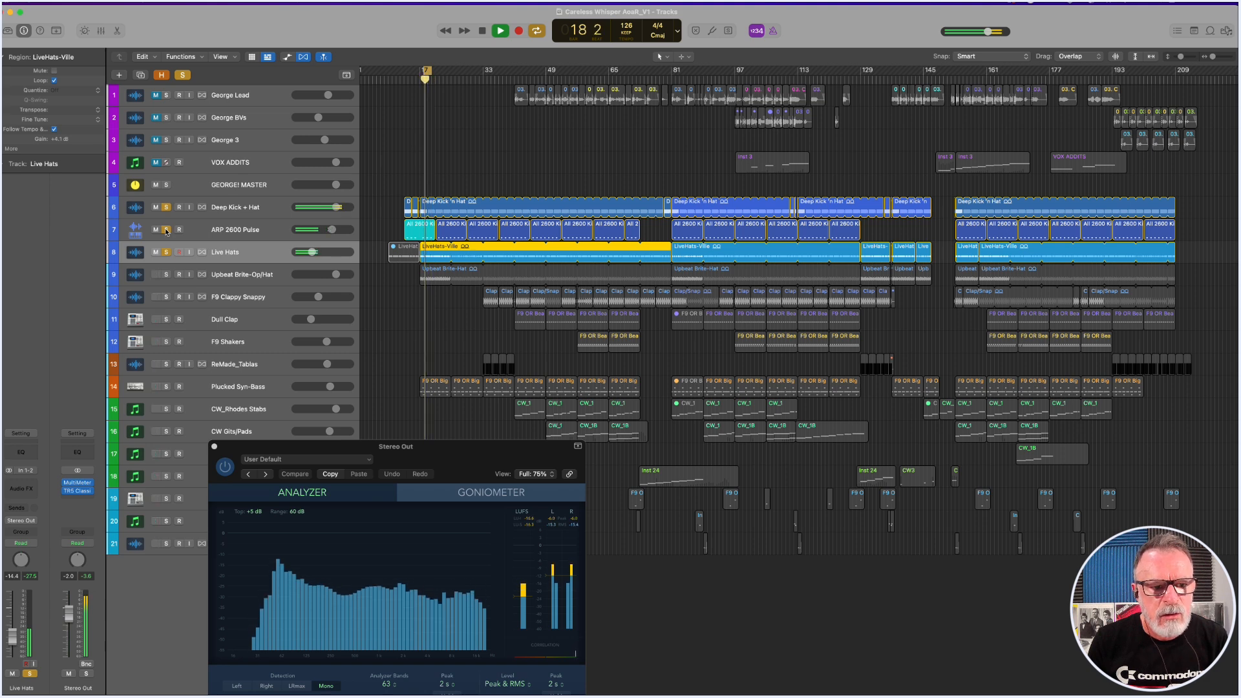
key(space)
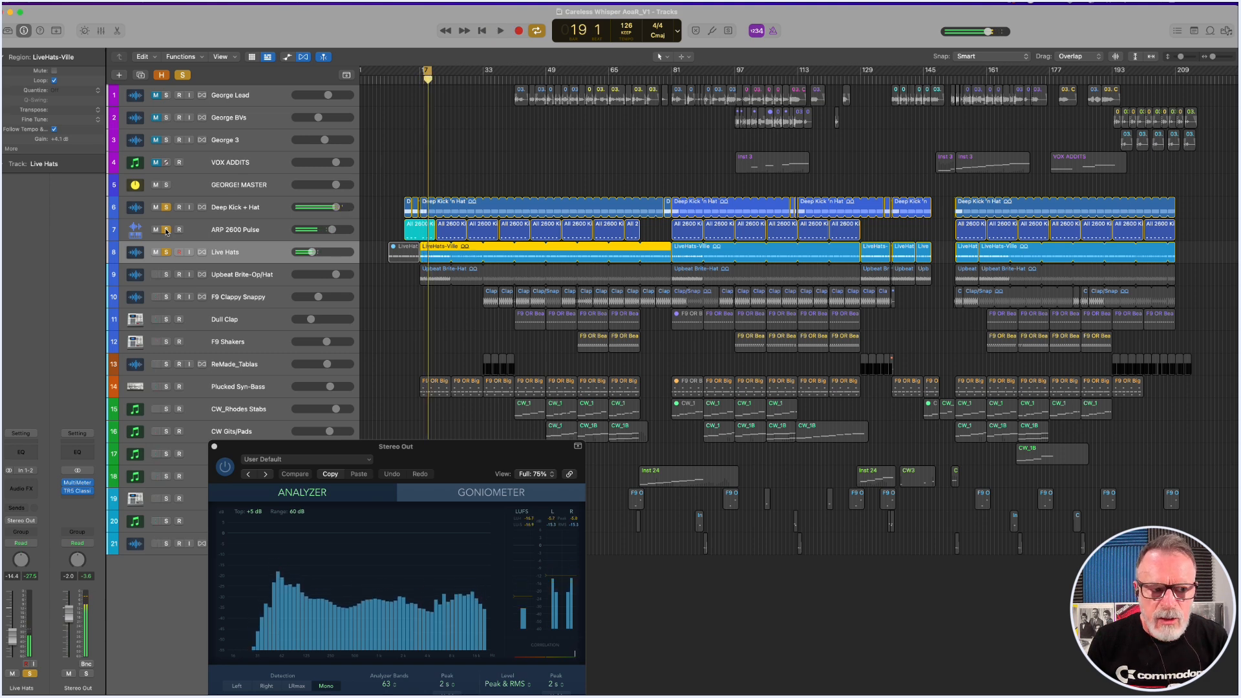
Clear the solos on all tracks and extend the cycle range from bar 17 to about bar 25.
click(167, 230)
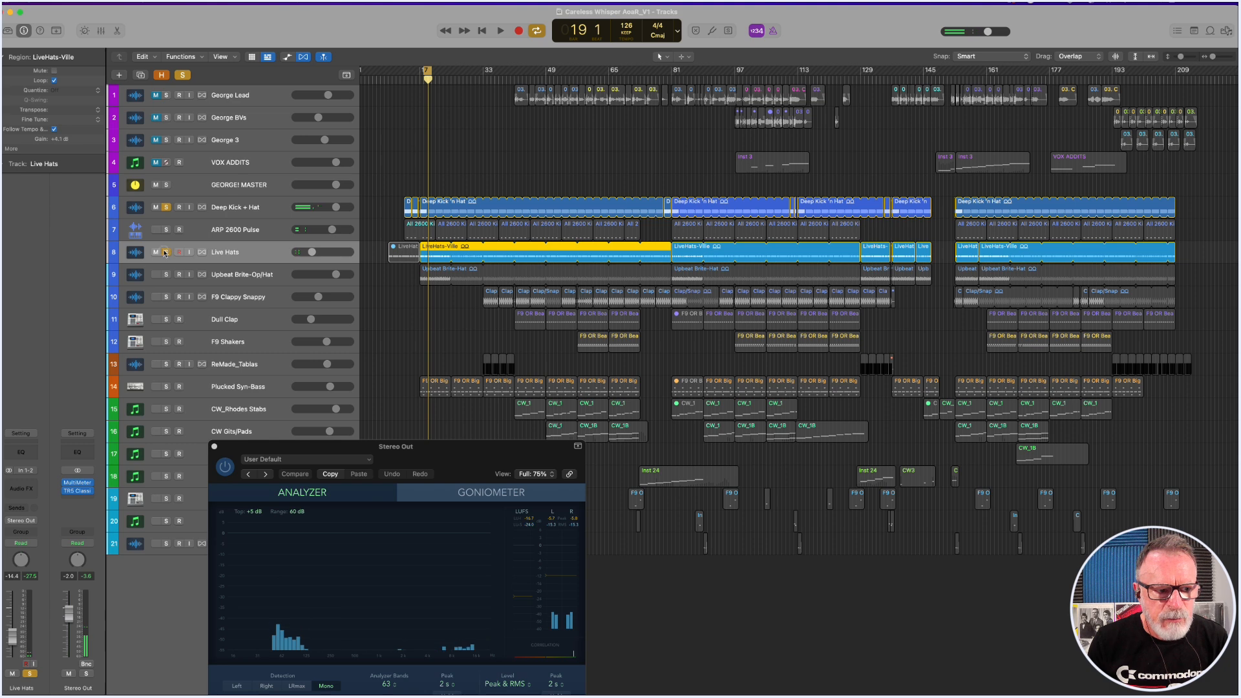
click(167, 208)
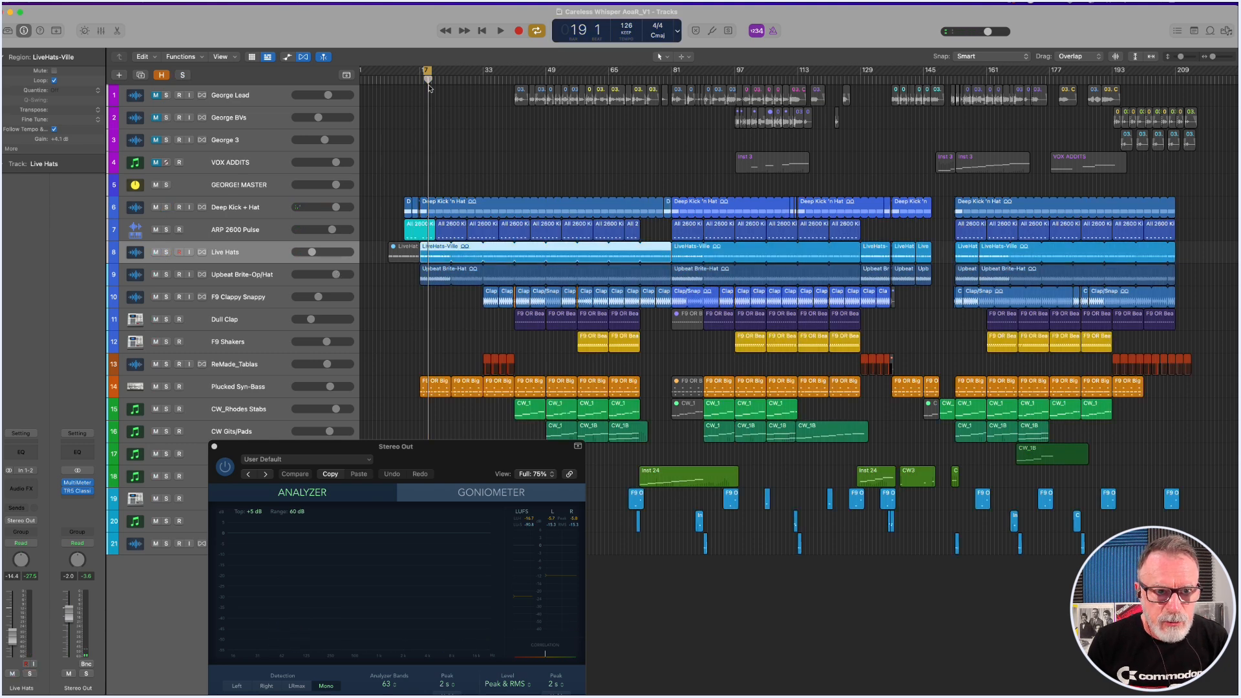
drag(428, 72, 451, 72)
Solo and play the Upbeat Brite-Op/Hat track, adding the Live Hats track to the solo during playback.
click(247, 282)
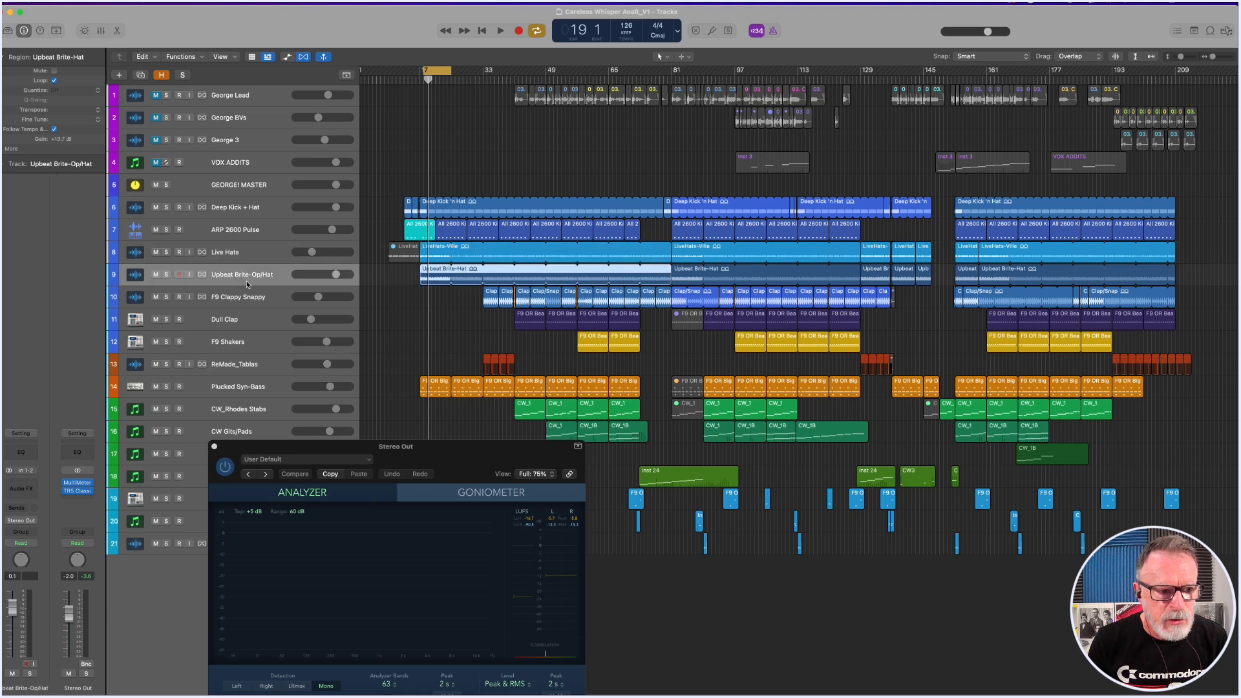
key(space)
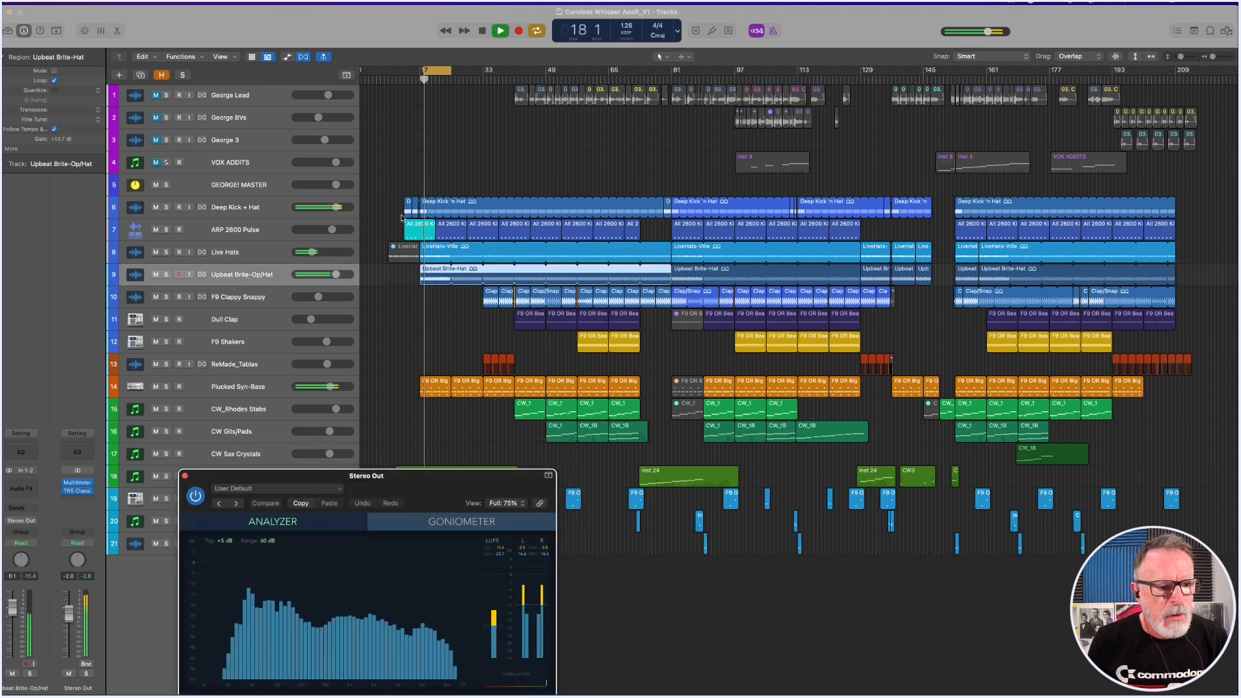
key(ctrl+s)
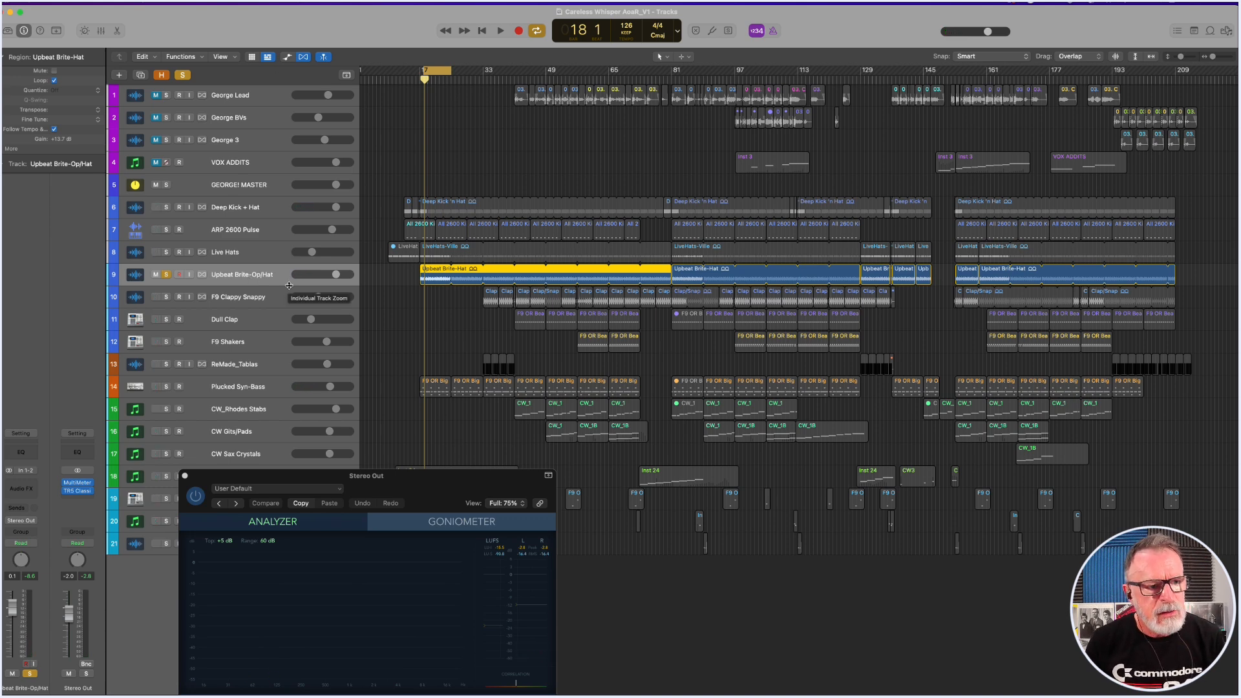
key(space)
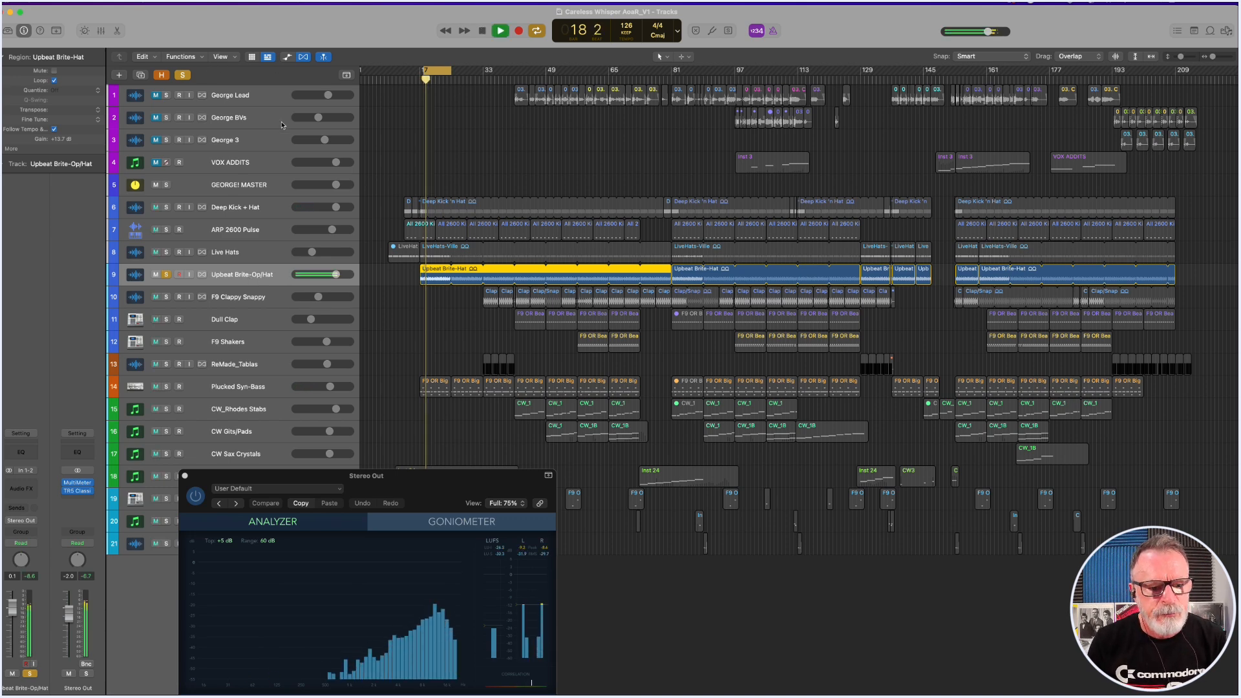
click(167, 253)
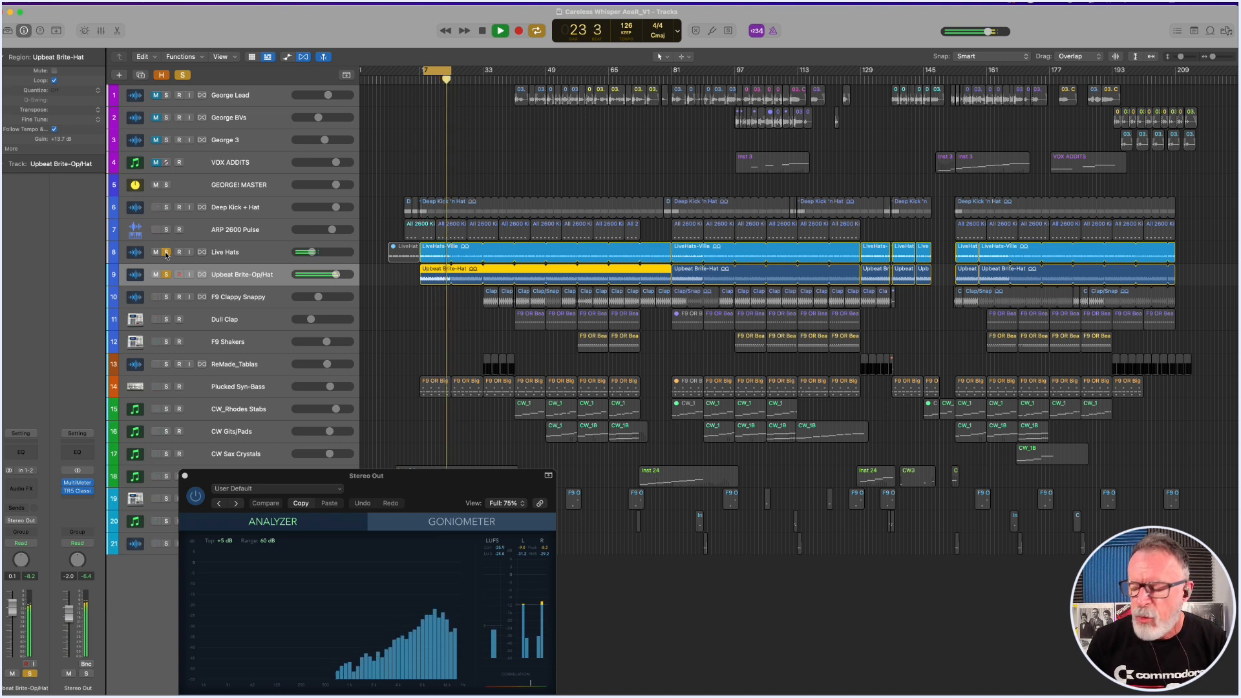
Add ARP 2600 Pulse and Deep Kick + Hat to the two soloed hat tracks and audition all four together.
key(space)
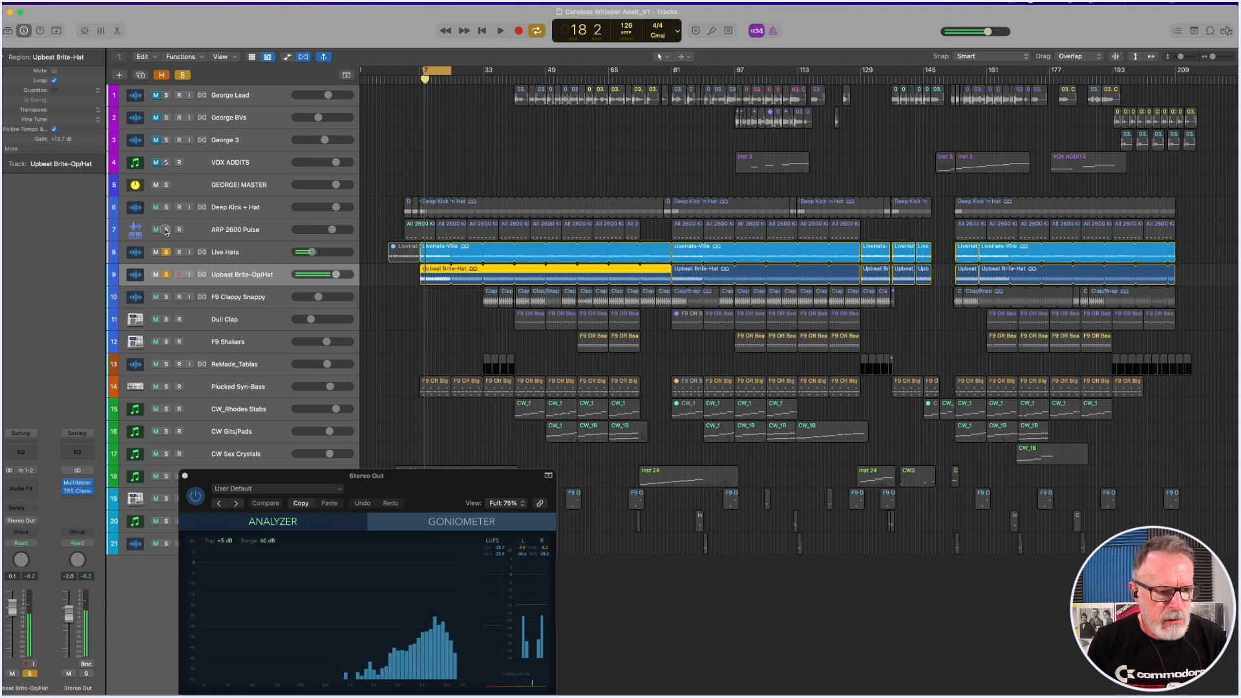
click(166, 231)
click(166, 207)
key(space)
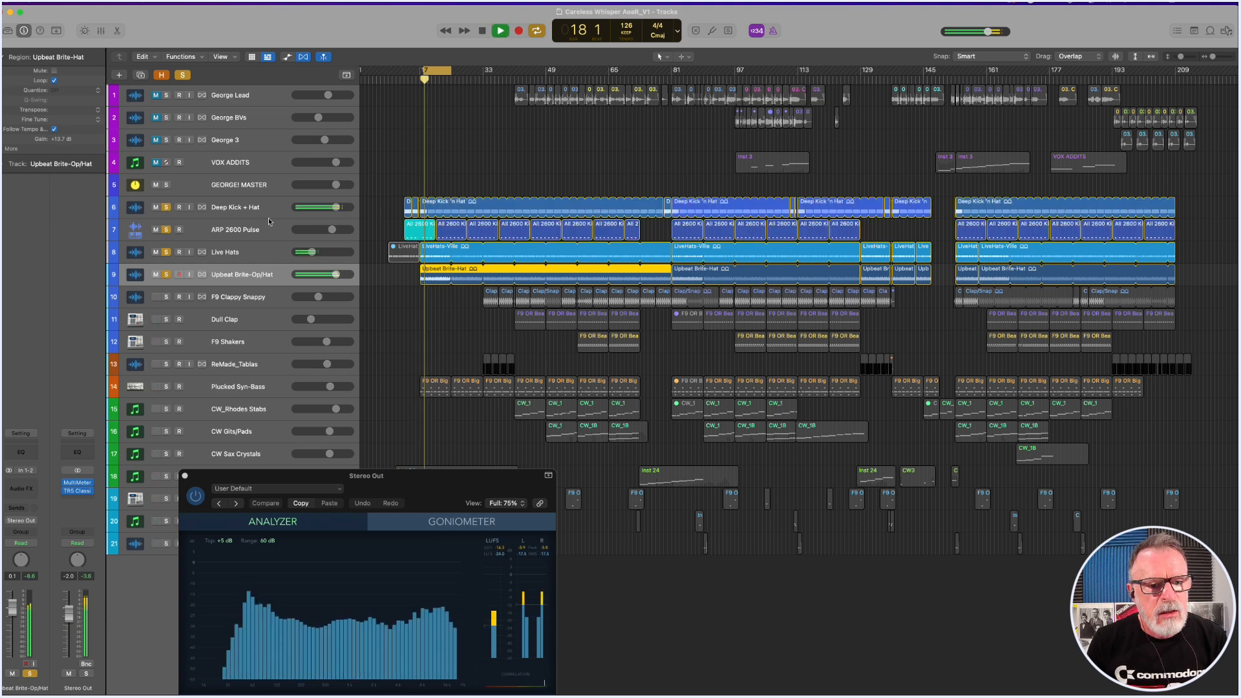
Move the cycle range to start at bar 33 and leave F9 Clappy Snappy as the only soloed track.
drag(438, 71, 499, 79)
key(space)
click(166, 296)
click(167, 274)
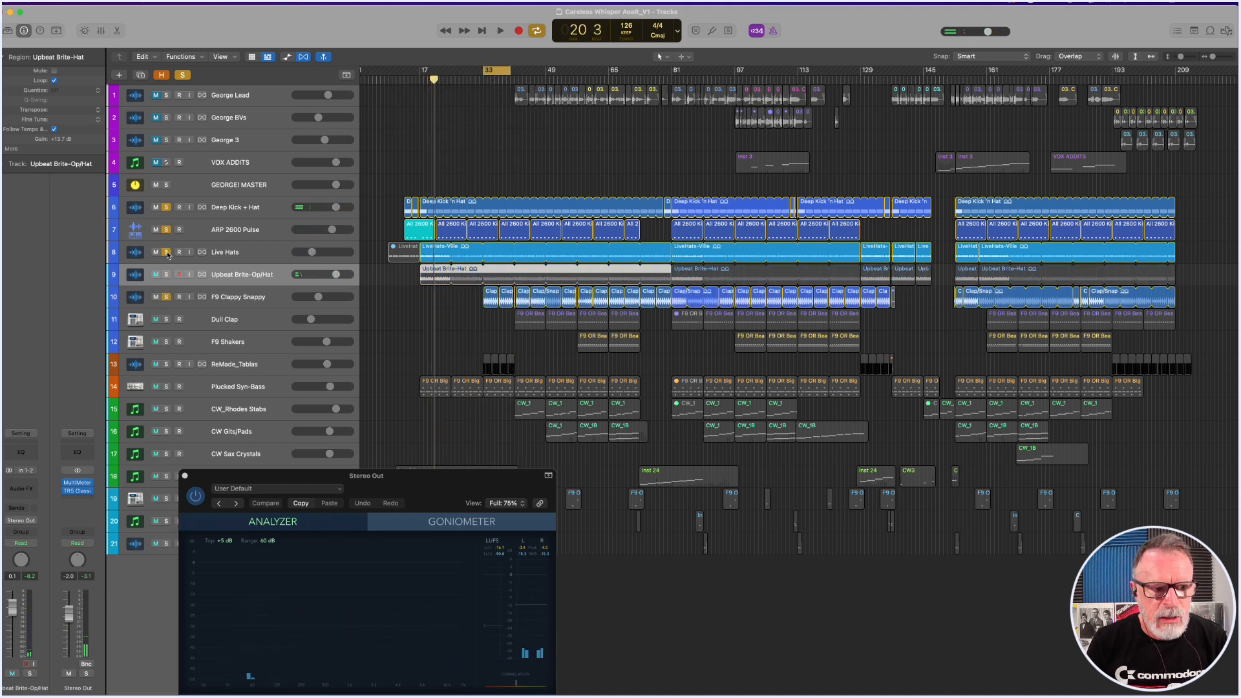
click(166, 252)
click(166, 229)
click(166, 207)
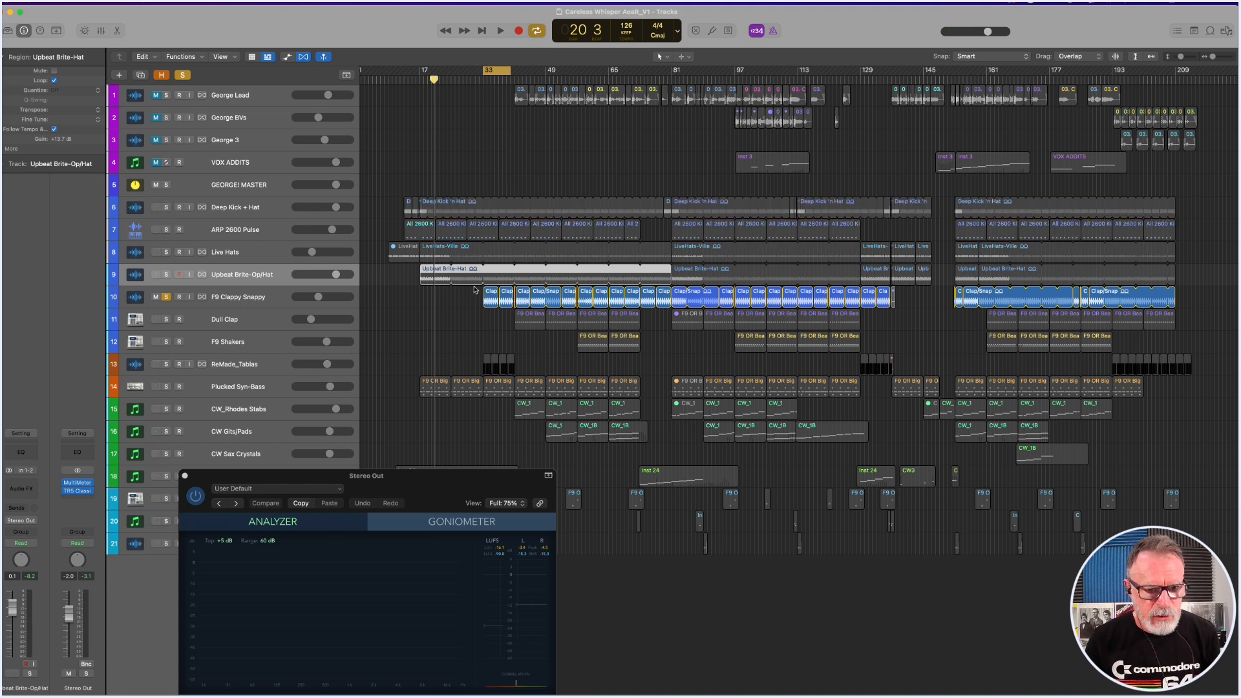
Examine the Clap/Snap regions from bar 33 close up while auditioning F9 Clappy Snappy in solo.
click(497, 305)
key(z)
key(space)
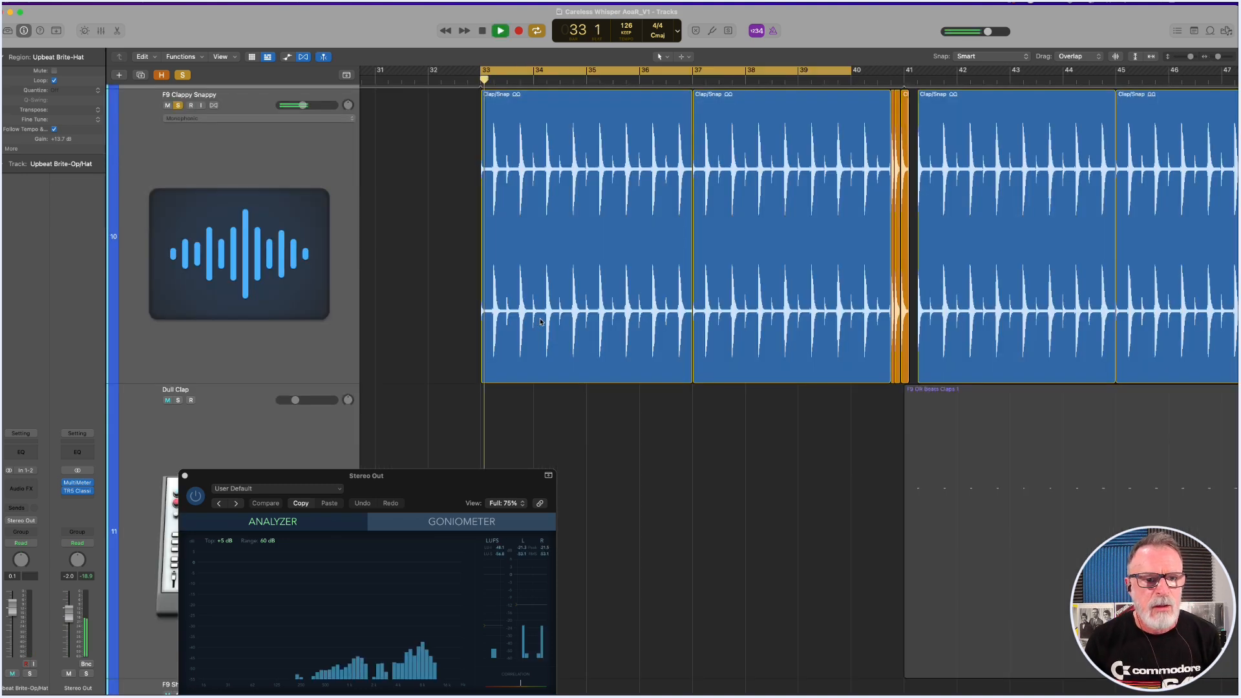
key(space)
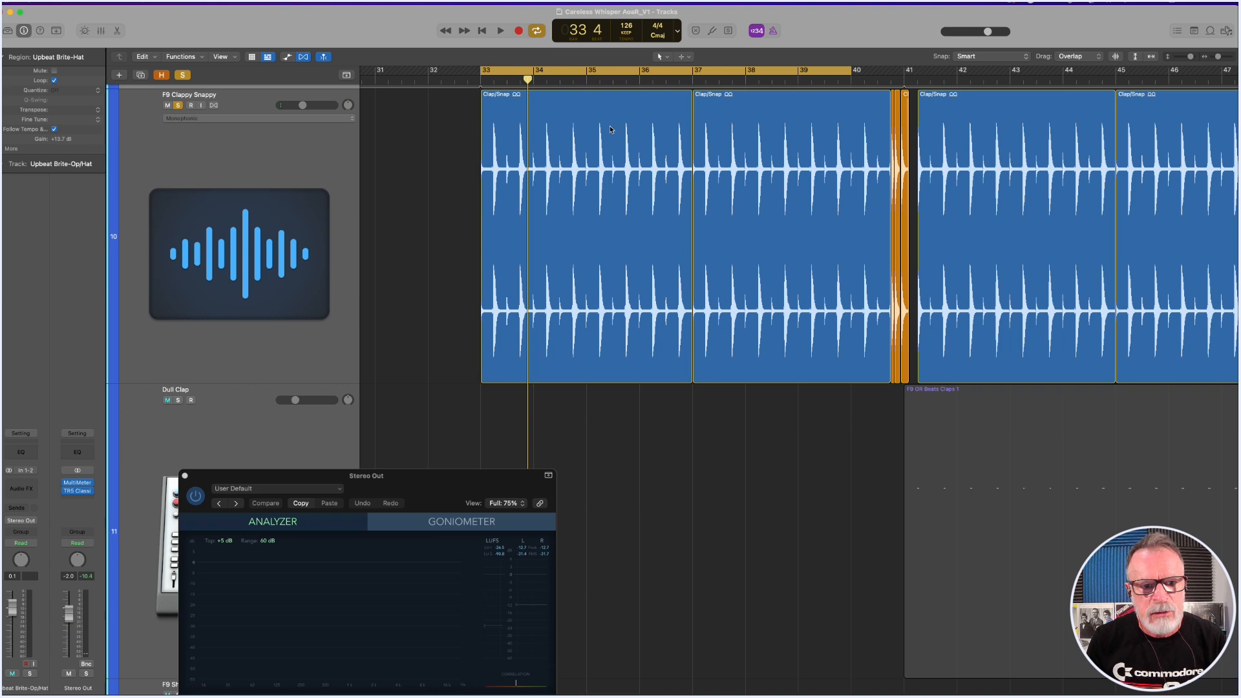
key(space)
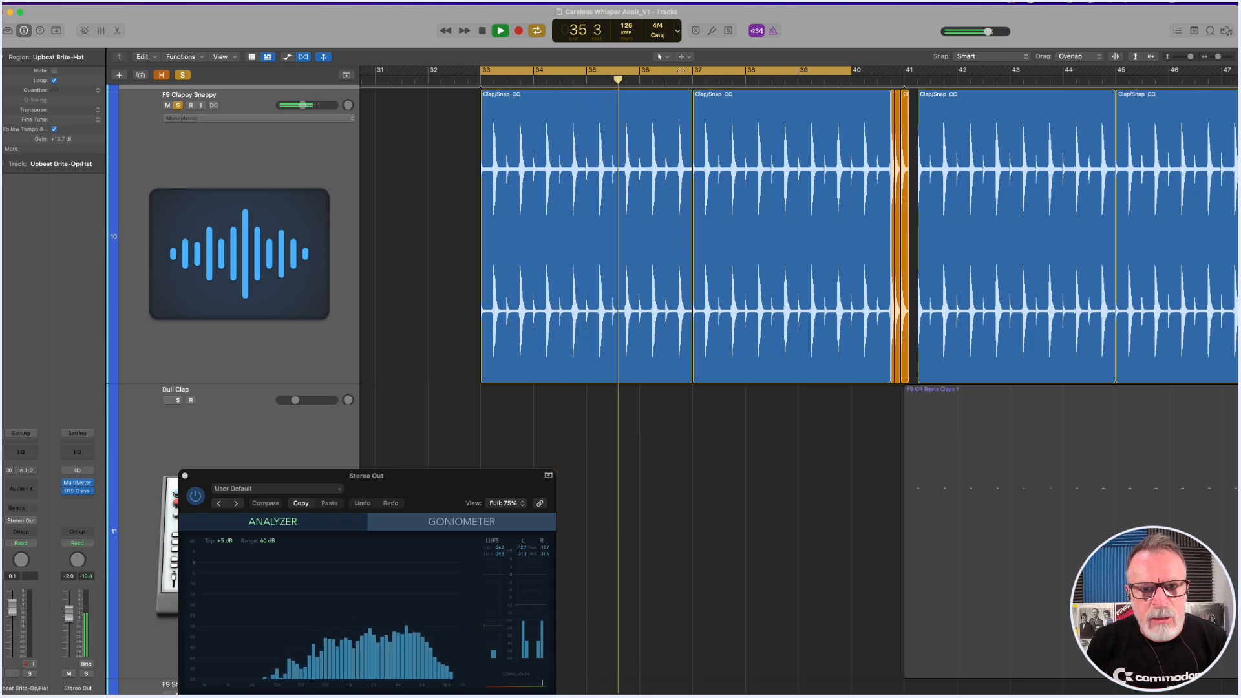
Move the cycle range to bars 42 to 49 and stop playback.
drag(682, 70, 1118, 59)
key(space)
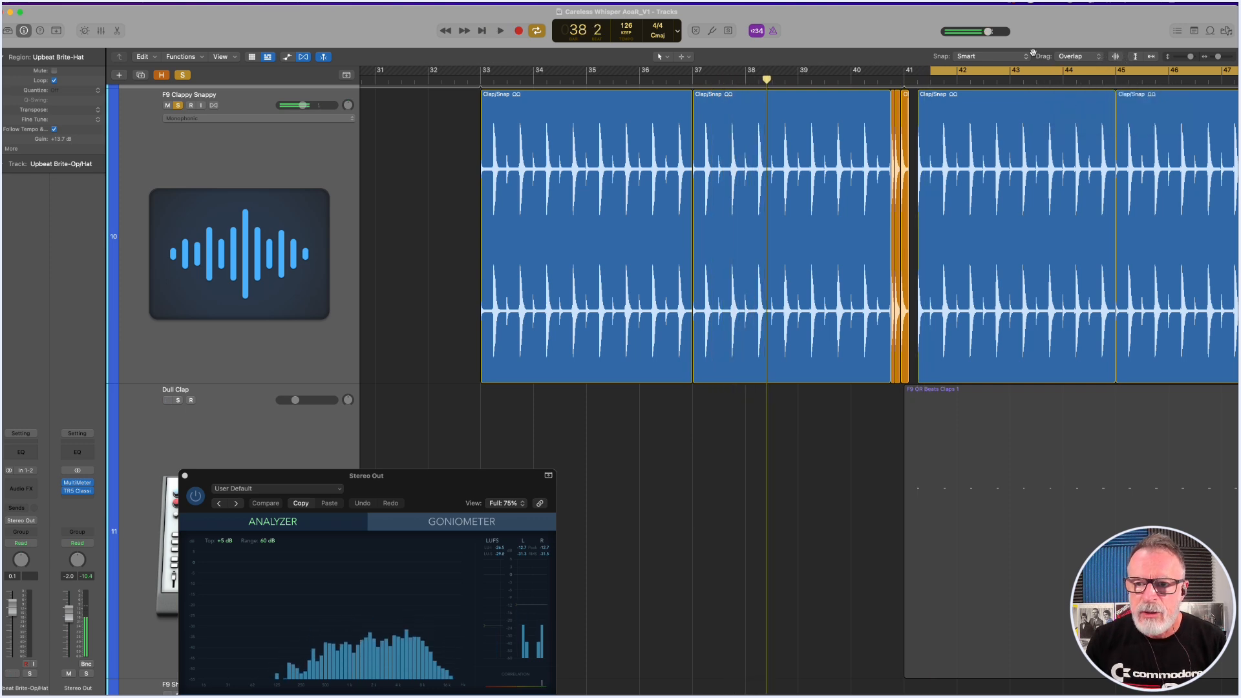
drag(968, 72, 994, 73)
scroll(1037, 214, right, 5)
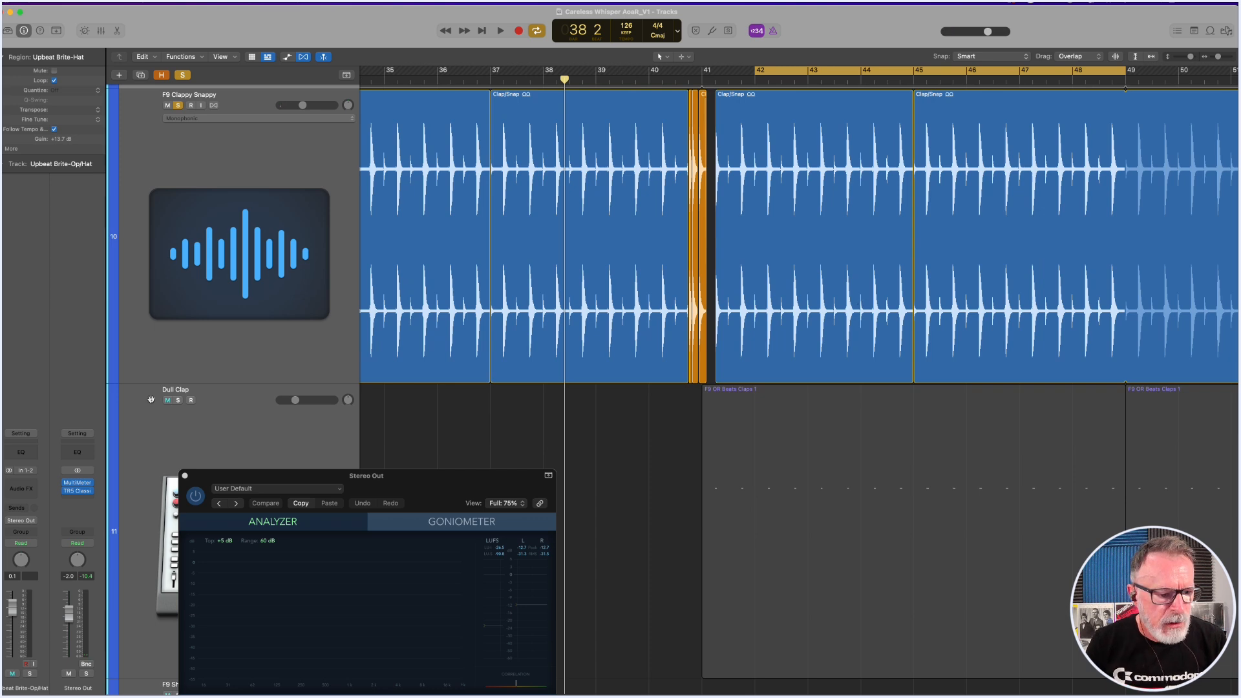
Solo Dull Clap in place of F9 Clappy Snappy and audition it with the MultiMeter window fully in view.
click(178, 401)
click(177, 106)
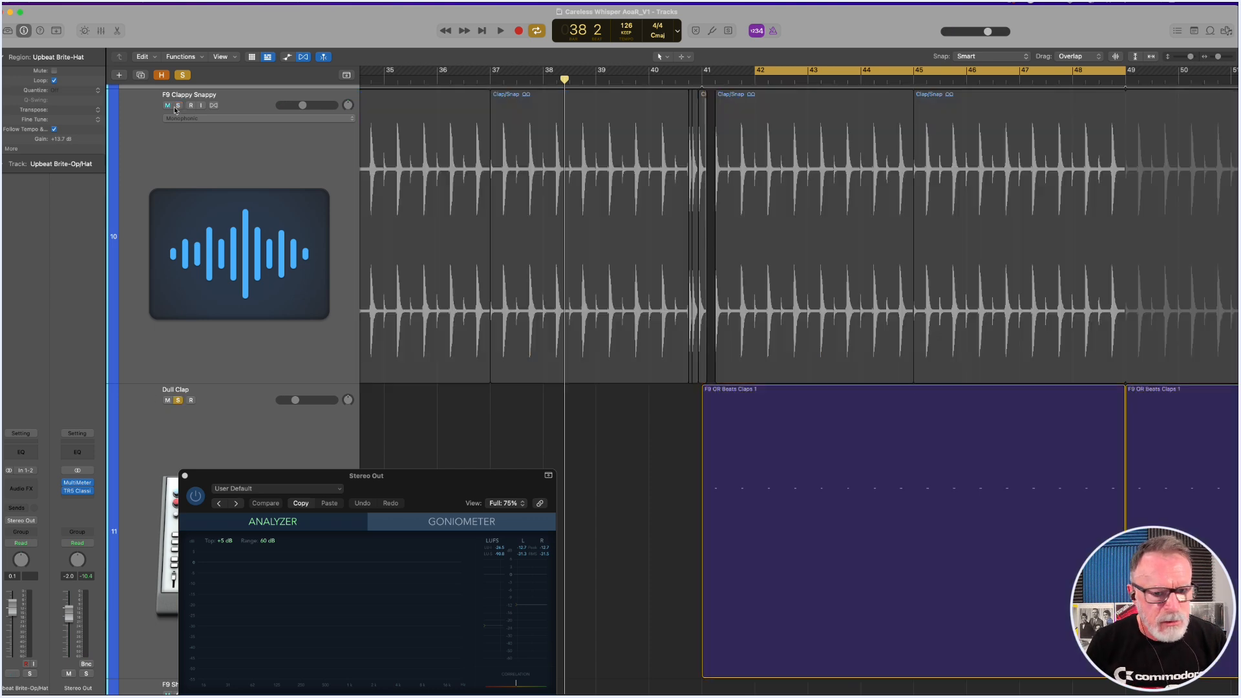
key(space)
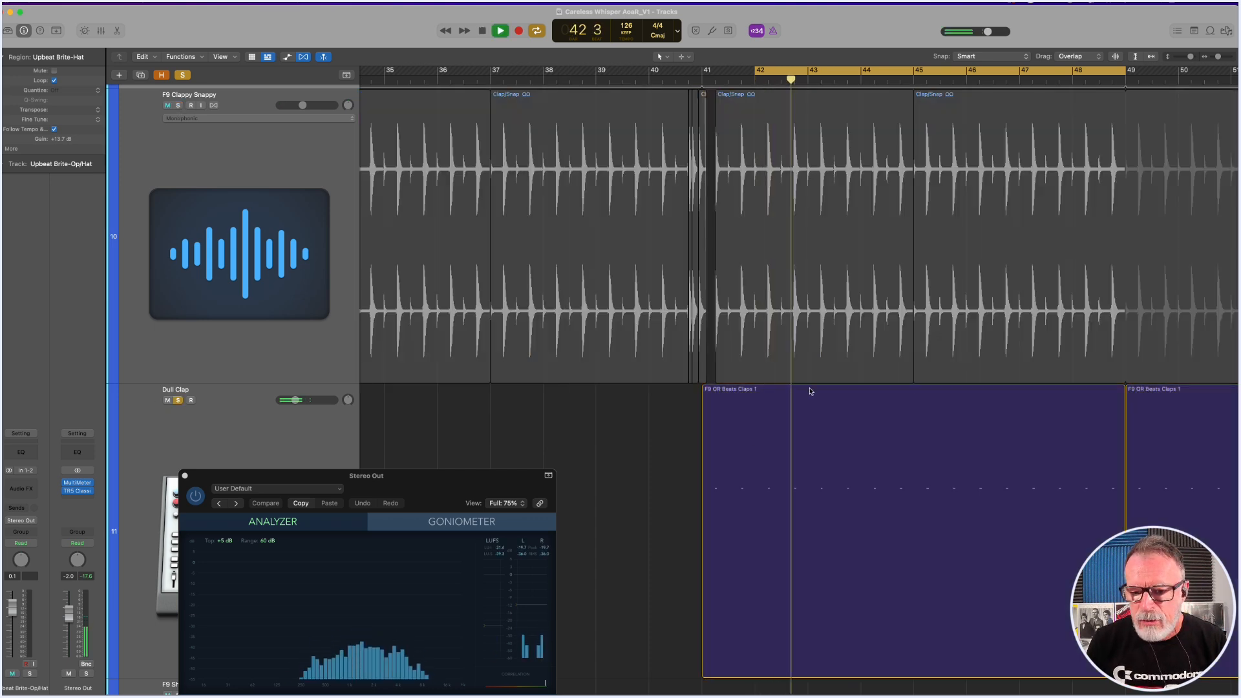
key(space)
drag(394, 657, 467, 300)
key(space)
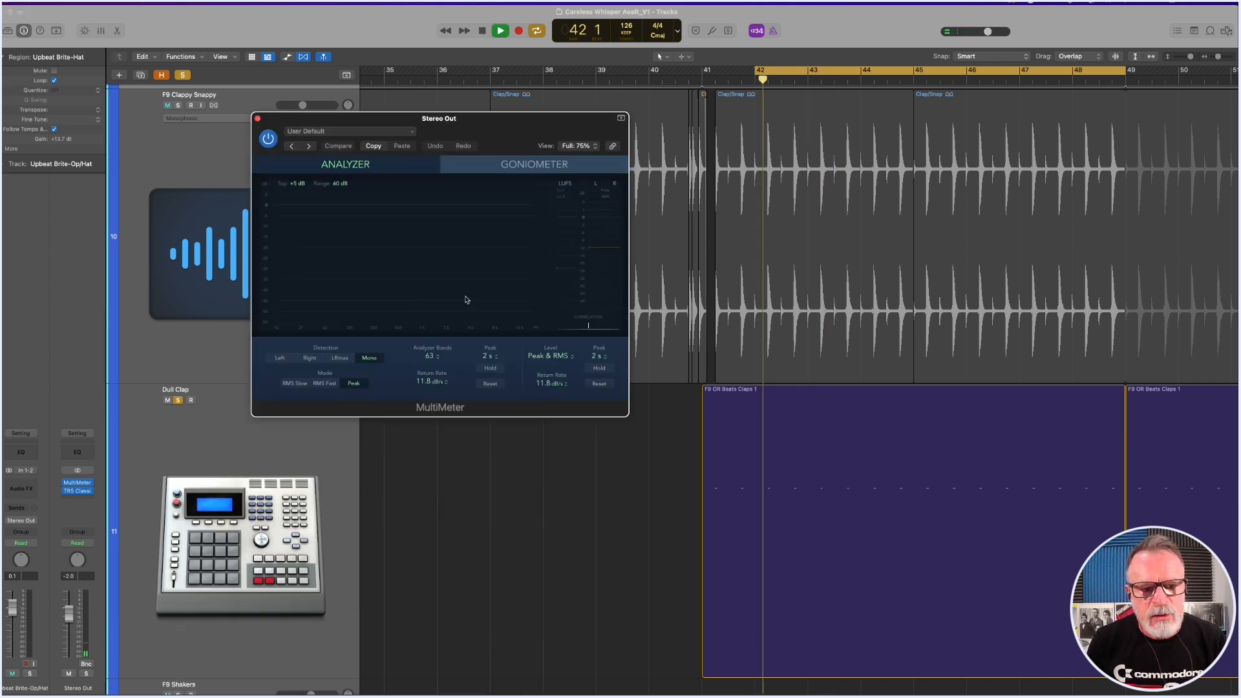
key(space)
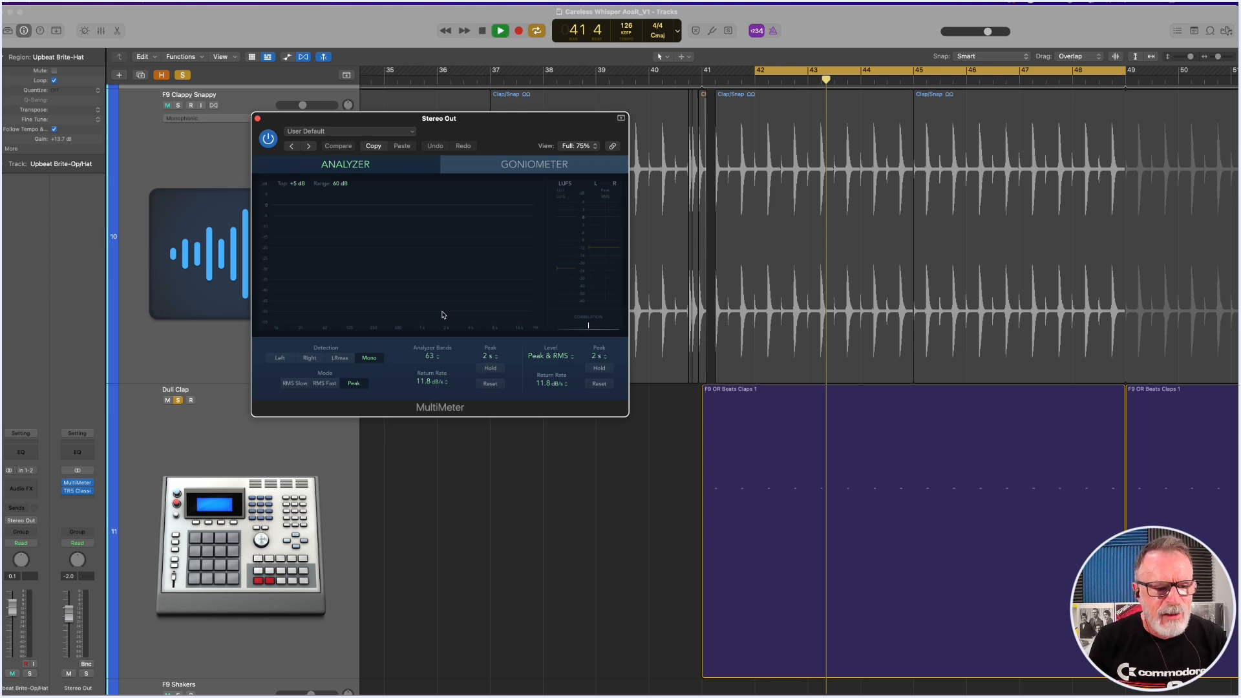
Move the MultiMeter off the F9 Clappy Snappy track and add that track to the soloed Dull Clap during playback.
drag(512, 138, 505, 346)
click(168, 105)
click(178, 105)
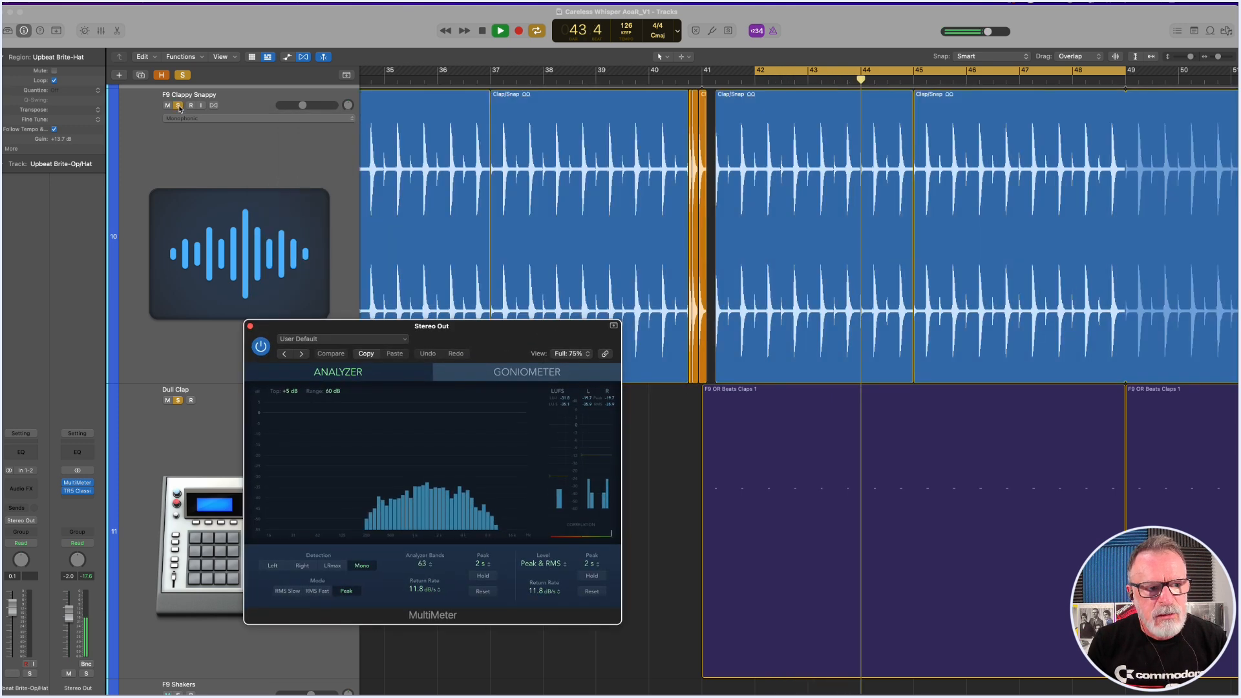
key(space)
Compare F9 Clappy Snappy played alone with F9 Clappy Snappy and Dull Clap layered together.
click(178, 401)
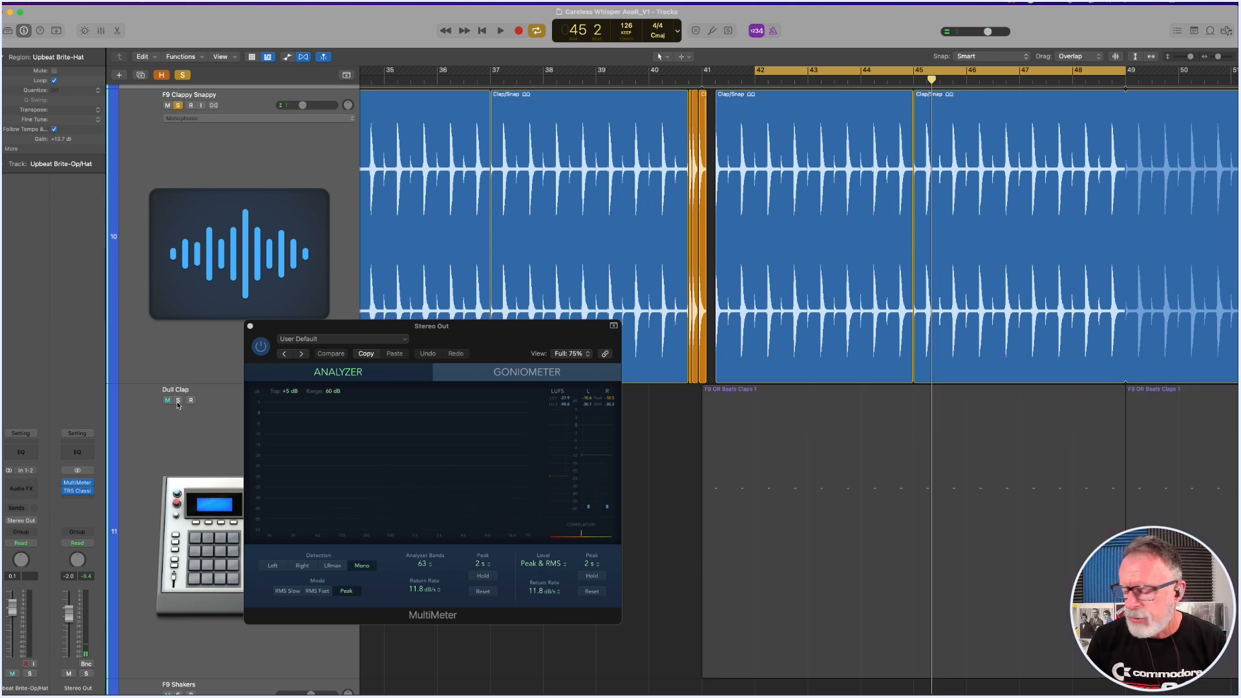
key(space)
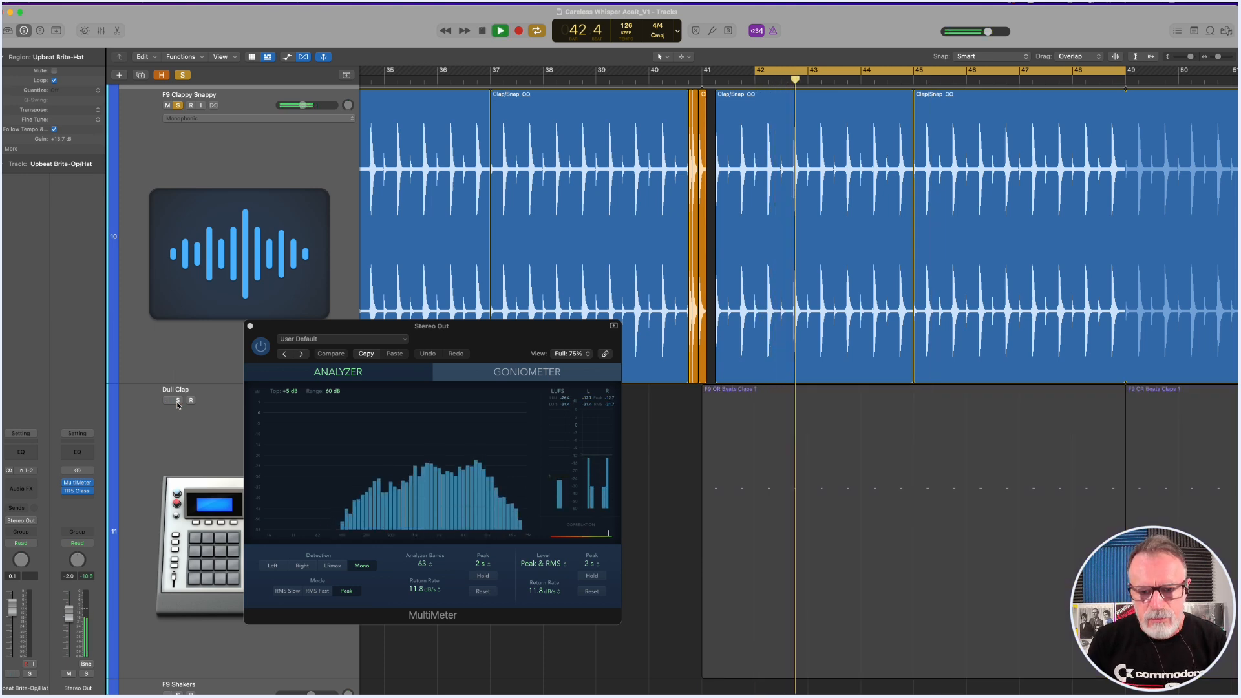
key(space)
click(178, 401)
key(space)
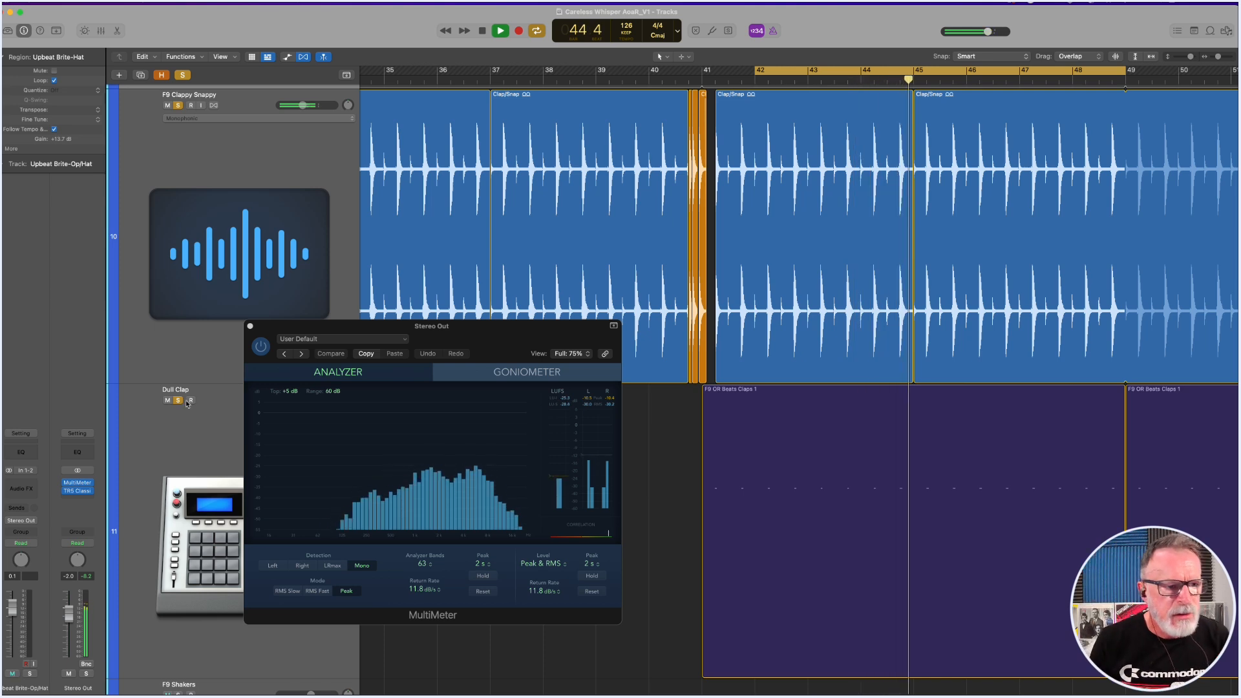
Add Deep Kick + Hat, ARP 2600 Pulse, Live Hats and Upbeat Brite-Op/Hat to the two soloed clap tracks during playback.
key(z)
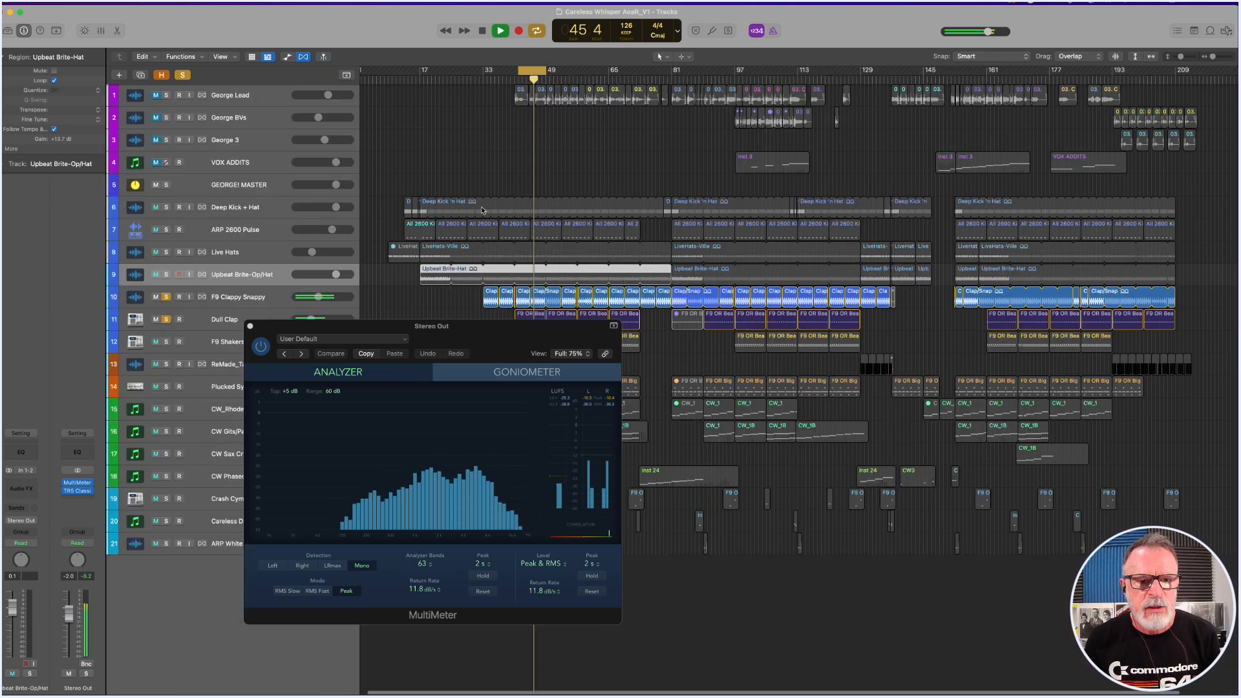
click(166, 207)
click(166, 229)
click(166, 252)
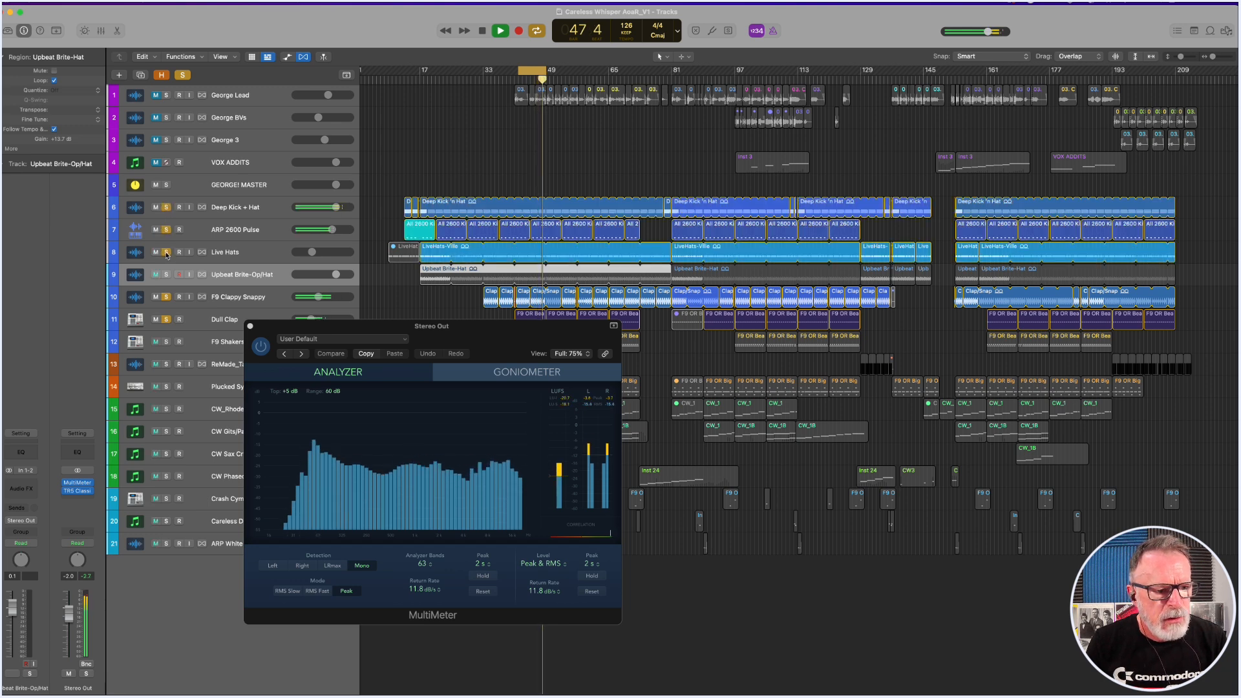
click(166, 274)
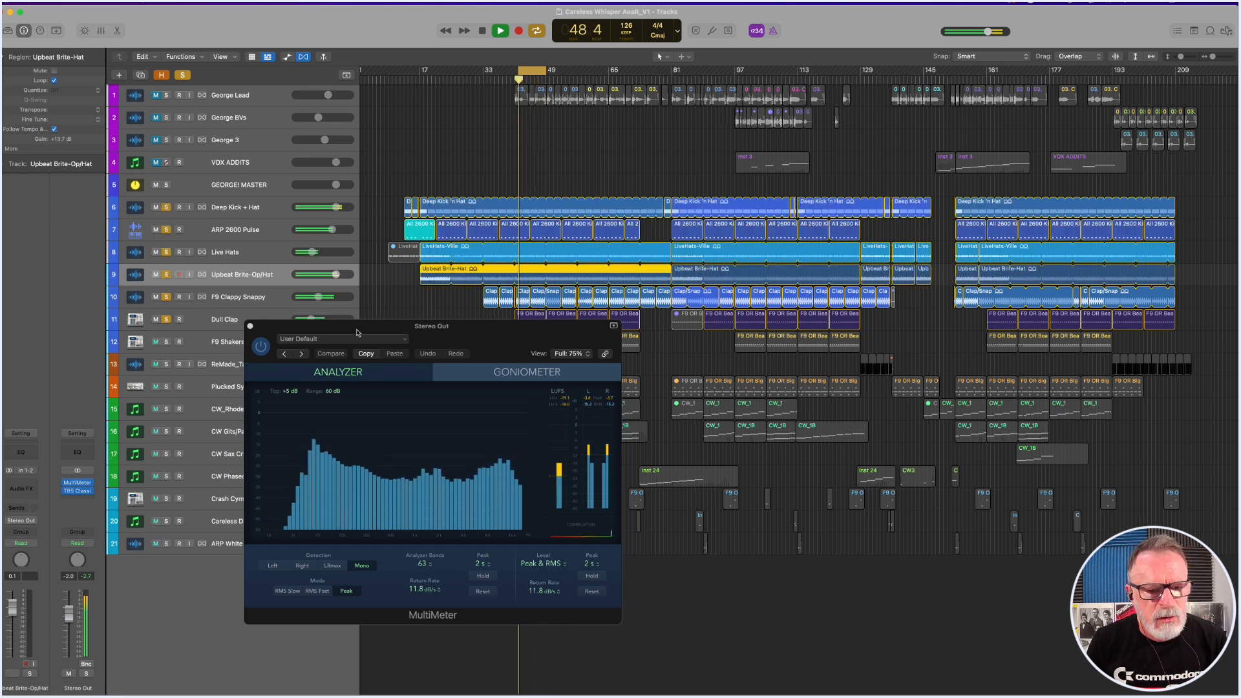
drag(357, 333, 514, 427)
key(space)
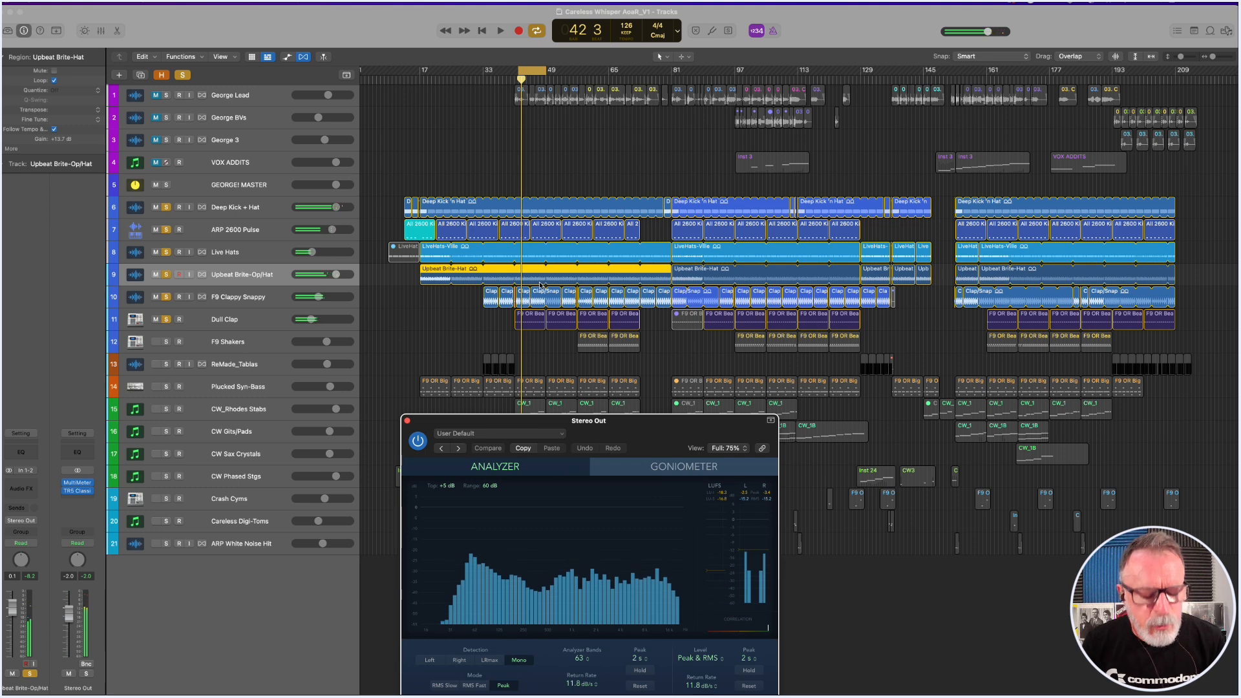
Set the cycle range to bars 57 to 65 and audition F9 Shakers as the only soloed track.
click(390, 186)
drag(381, 192, 820, 356)
scroll(734, 181, down, 5)
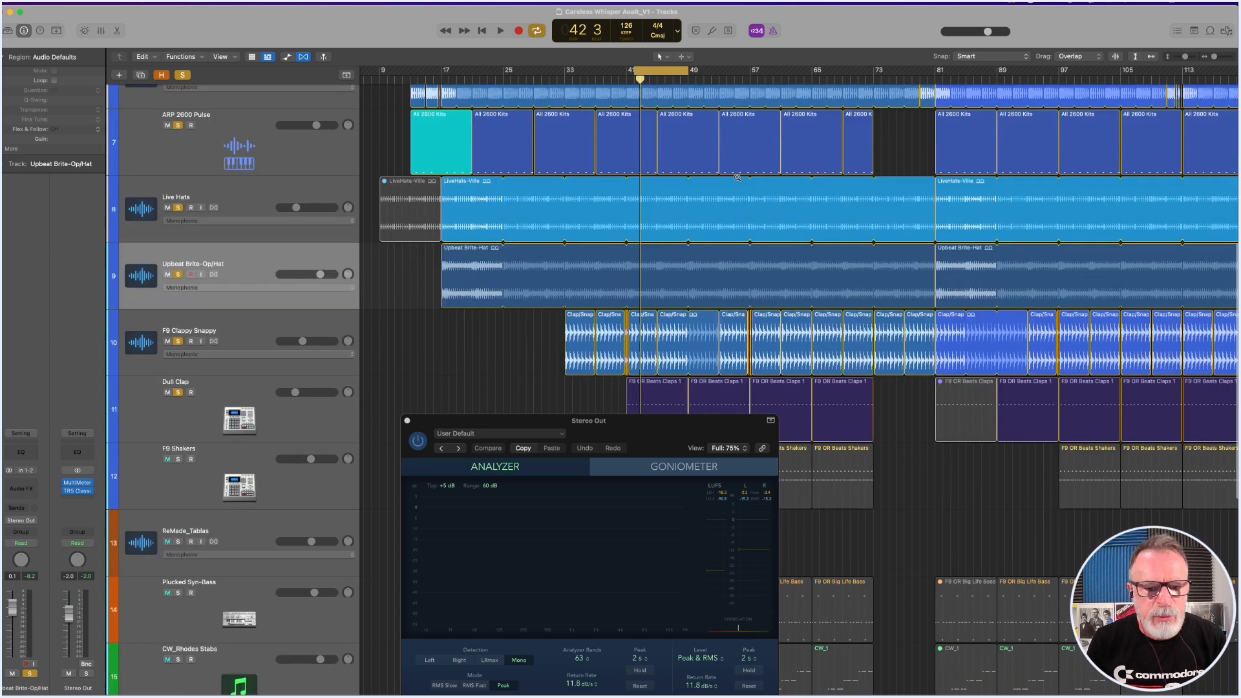
drag(644, 428, 1065, 546)
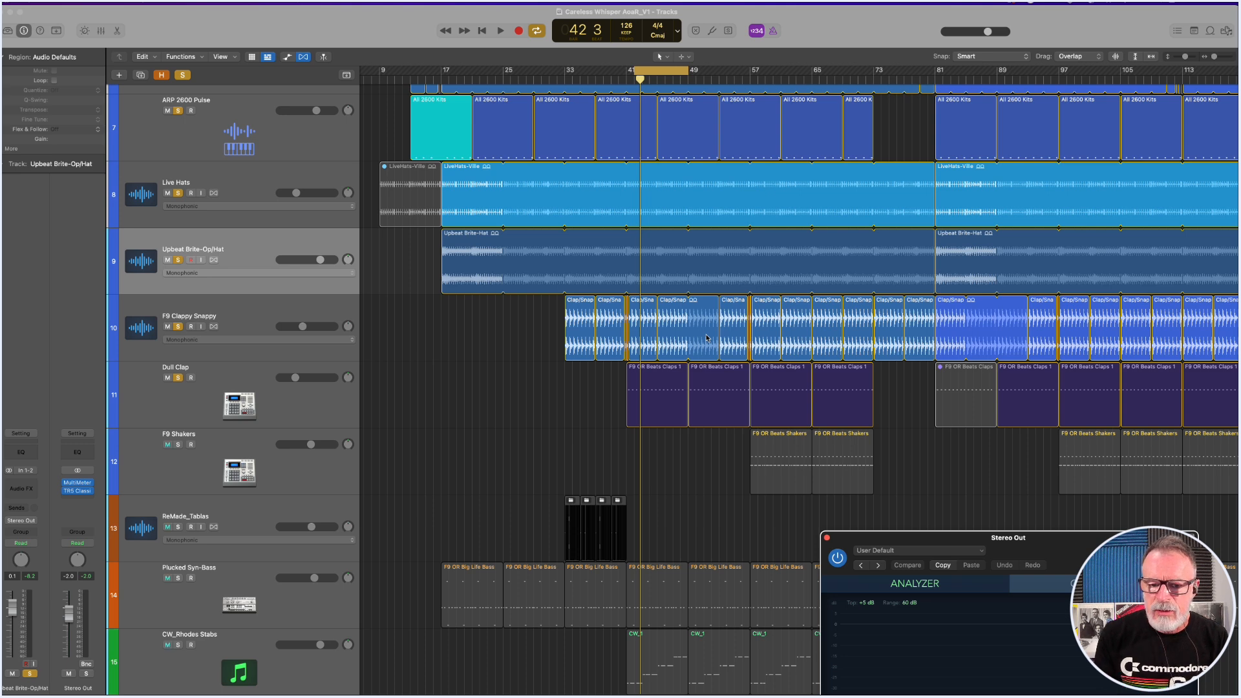
click(781, 463)
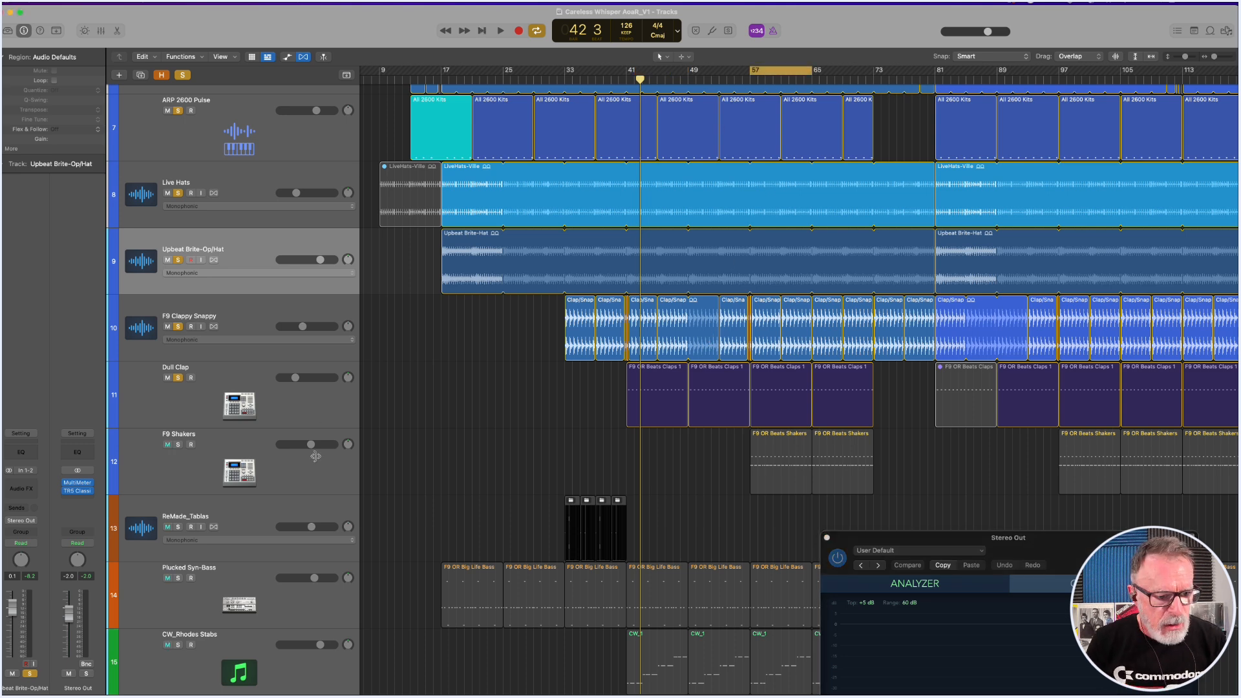
click(184, 76)
key(space)
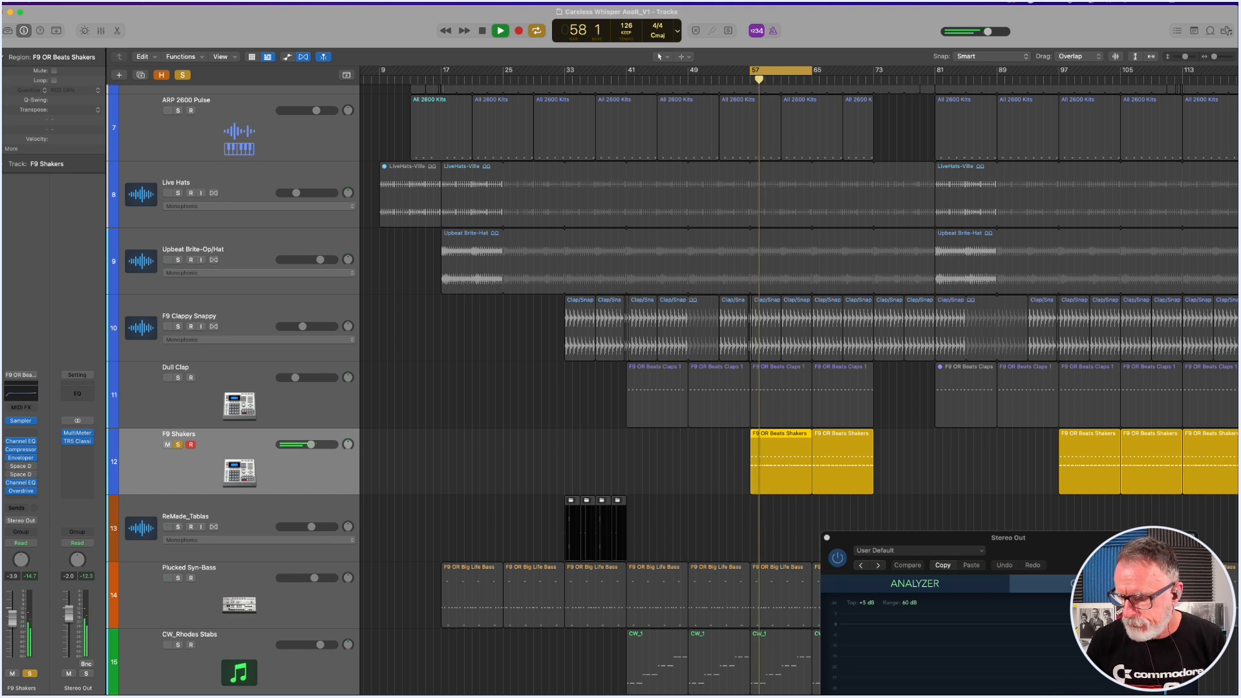
Add Dull Clap and F9 Clappy Snappy to the soloed F9 Shakers during playback and stop.
click(178, 377)
click(178, 327)
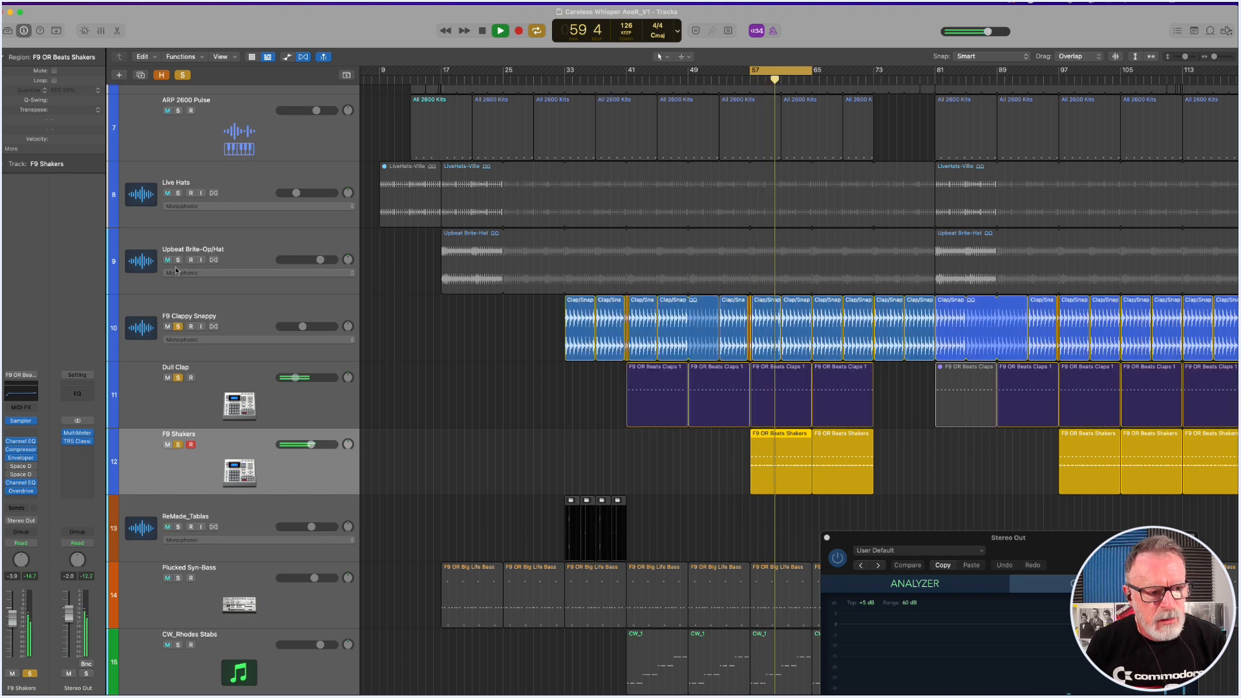
key(space)
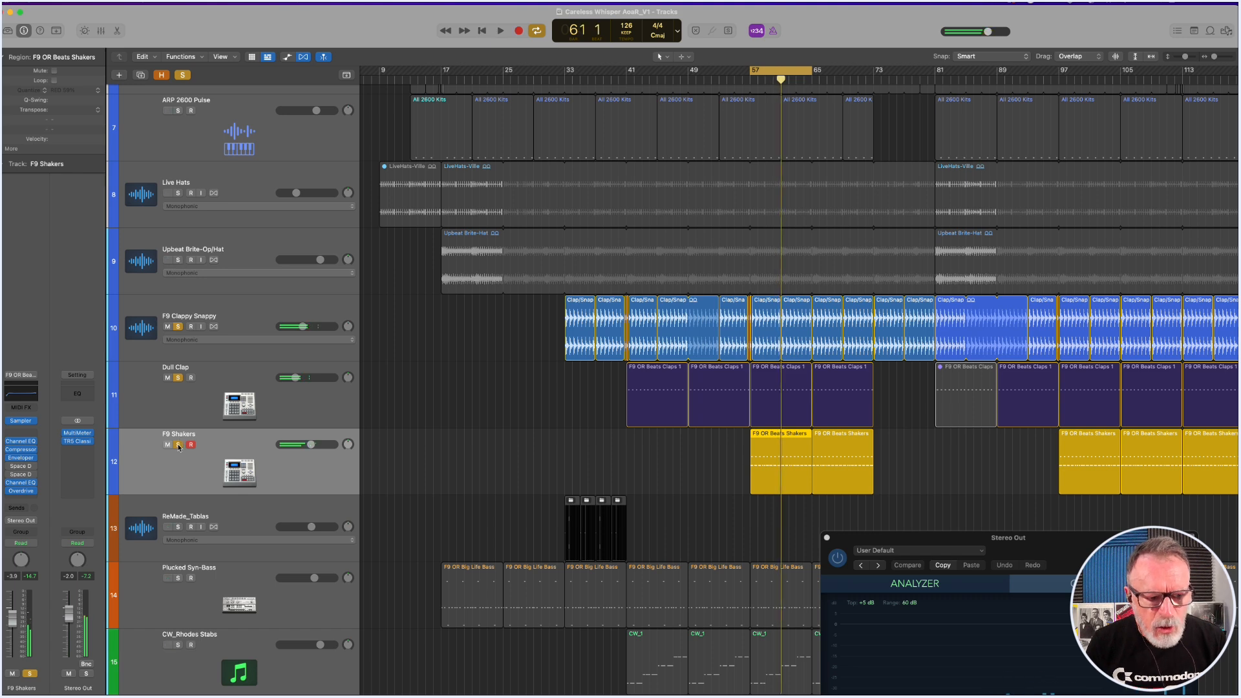
Clear the solos on the shaker and clap tracks, and replay F9 Shakers in solo.
click(178, 445)
click(178, 378)
click(179, 327)
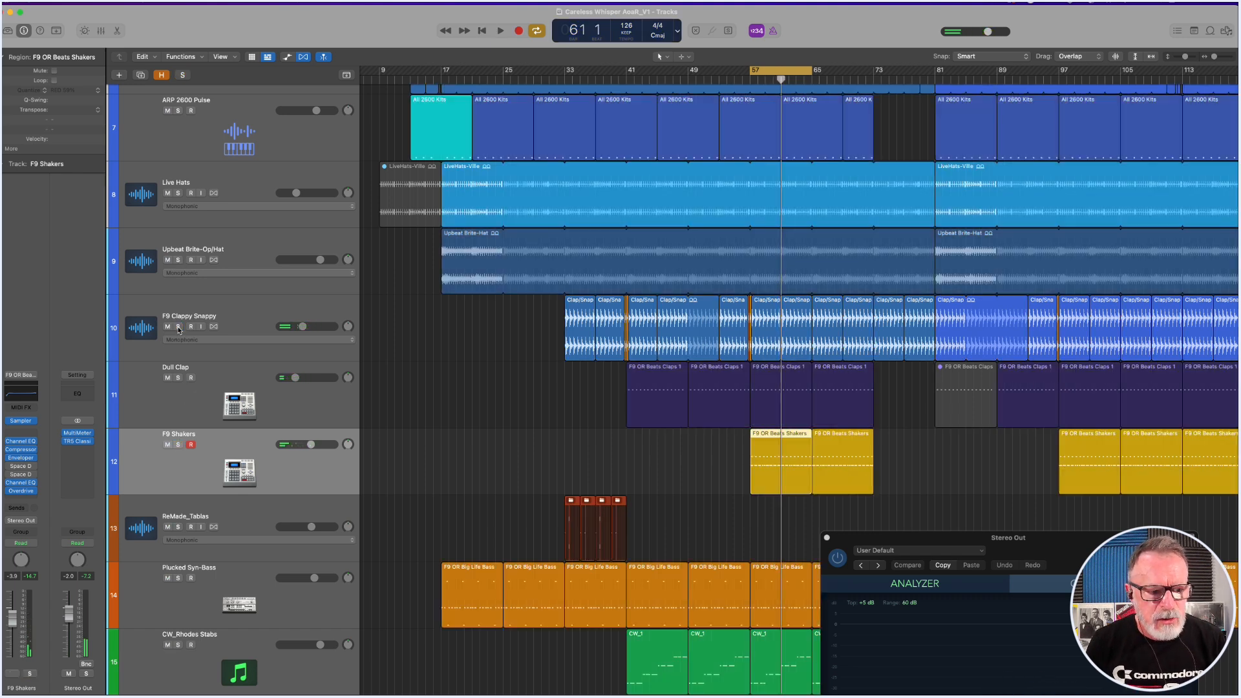
click(178, 446)
key(space)
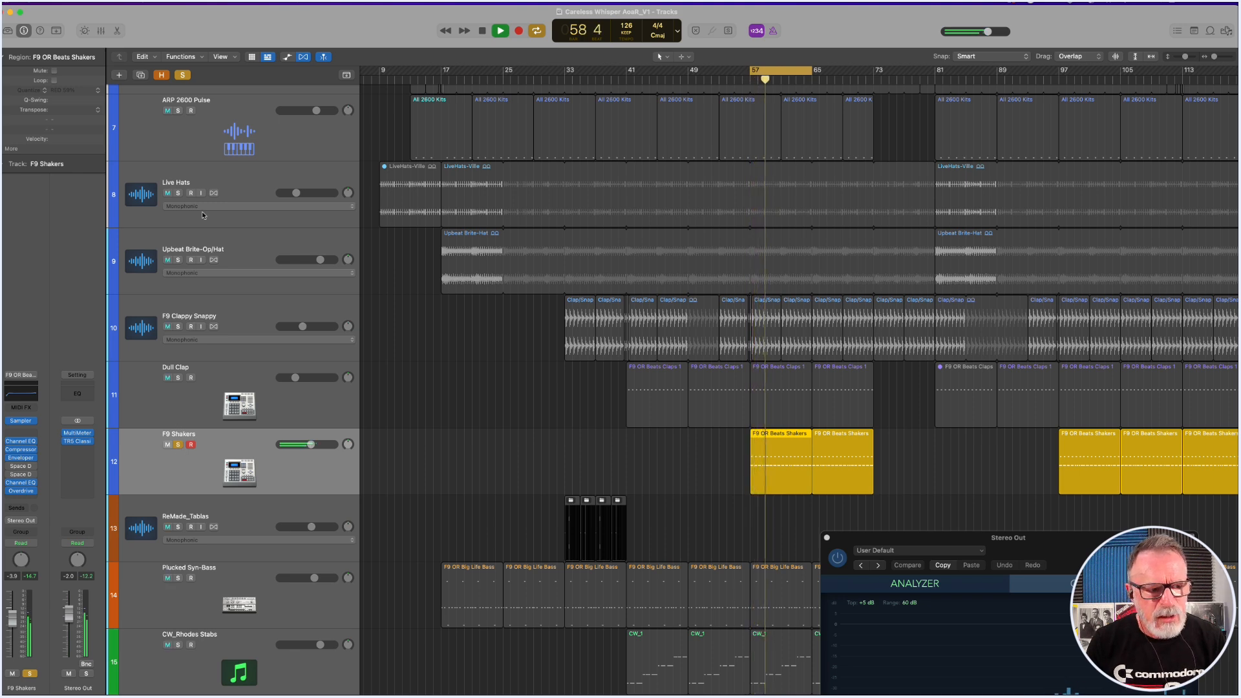
Add Deep Kick + Hat, ARP 2600 Pulse, Live Hats and Upbeat Brite-Op/Hat to the soloed F9 Shakers during playback.
scroll(201, 225, up, 4)
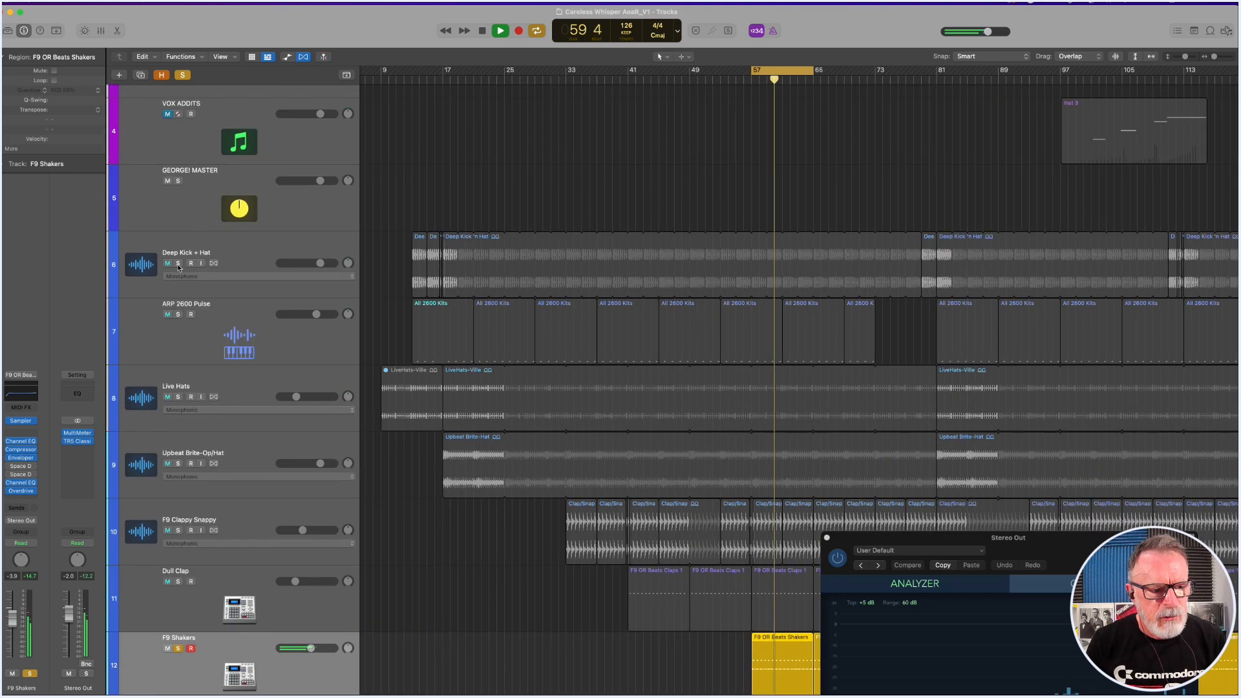
click(178, 264)
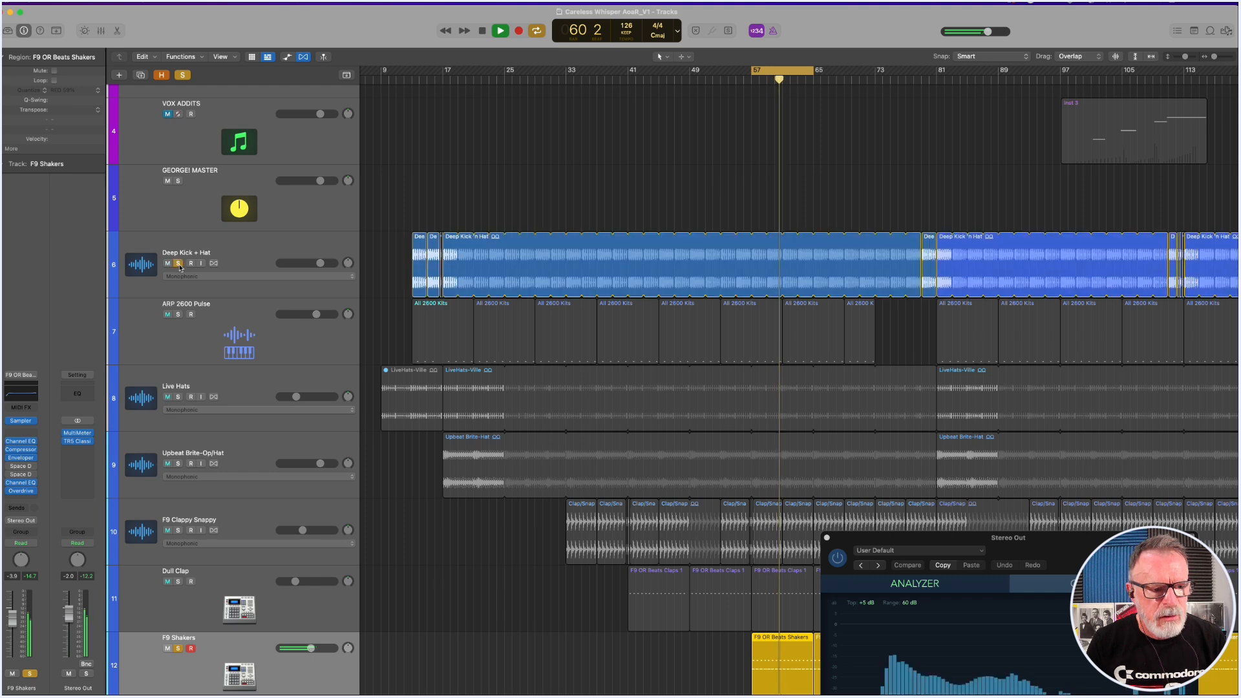
click(179, 315)
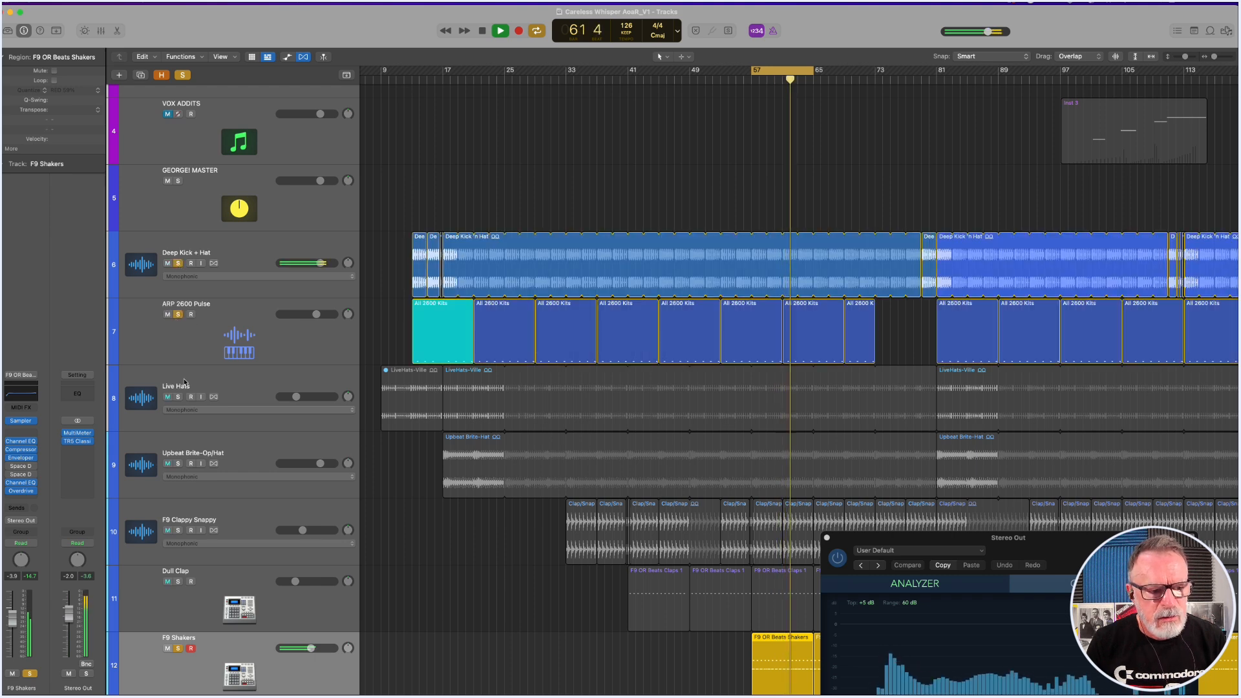
click(178, 397)
scroll(179, 394, down, 2)
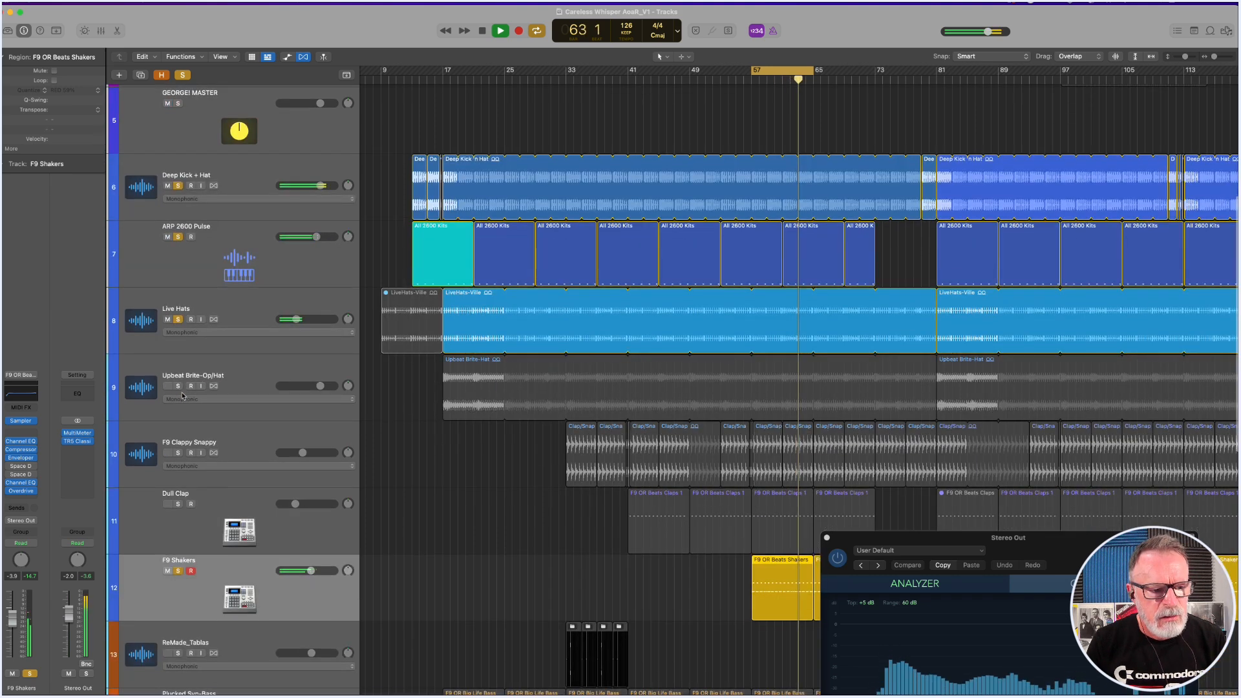
click(179, 387)
Add F9 Clappy Snappy and Dull Clap to the solo during playback, stop, and show the whole arrangement.
scroll(179, 384, down, 2)
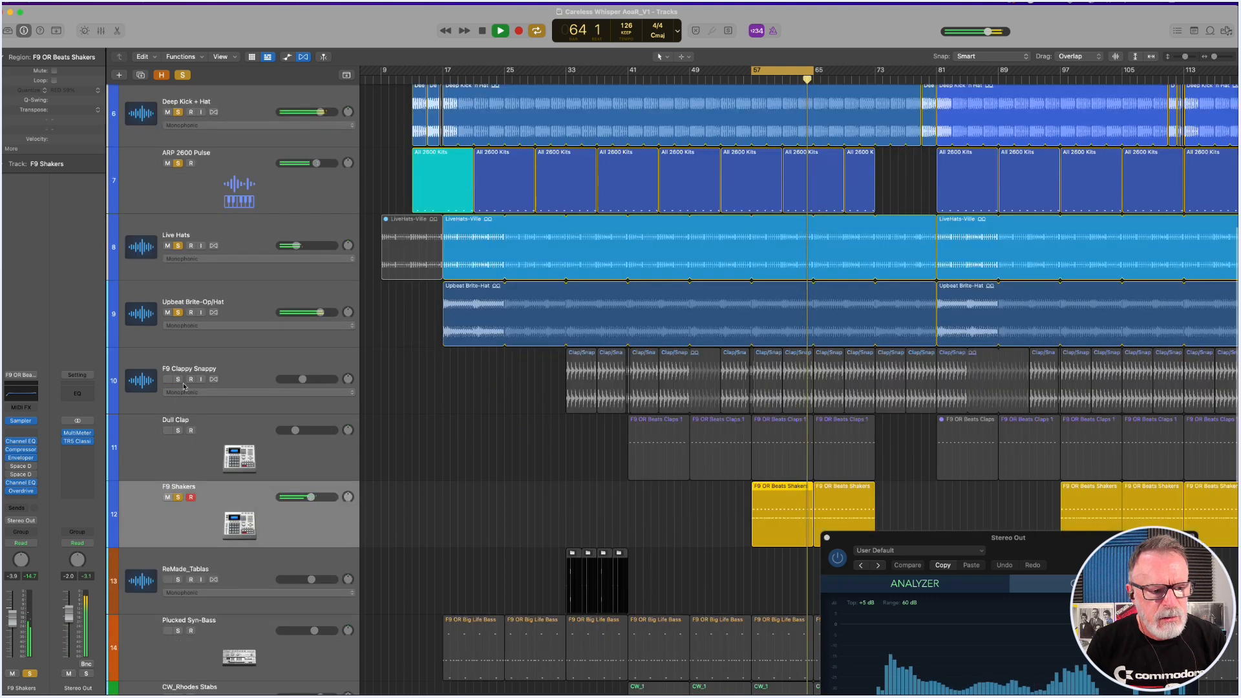
click(179, 379)
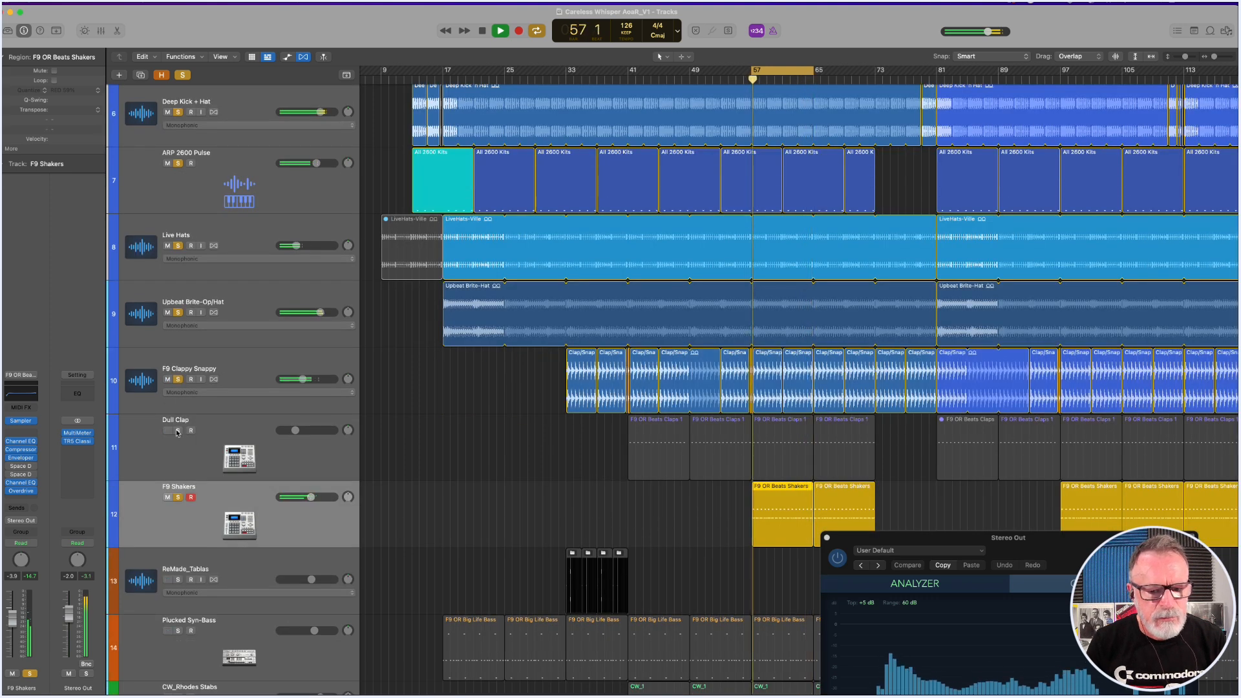
click(178, 432)
scroll(451, 447, down, 1)
scroll(446, 447, down, 5)
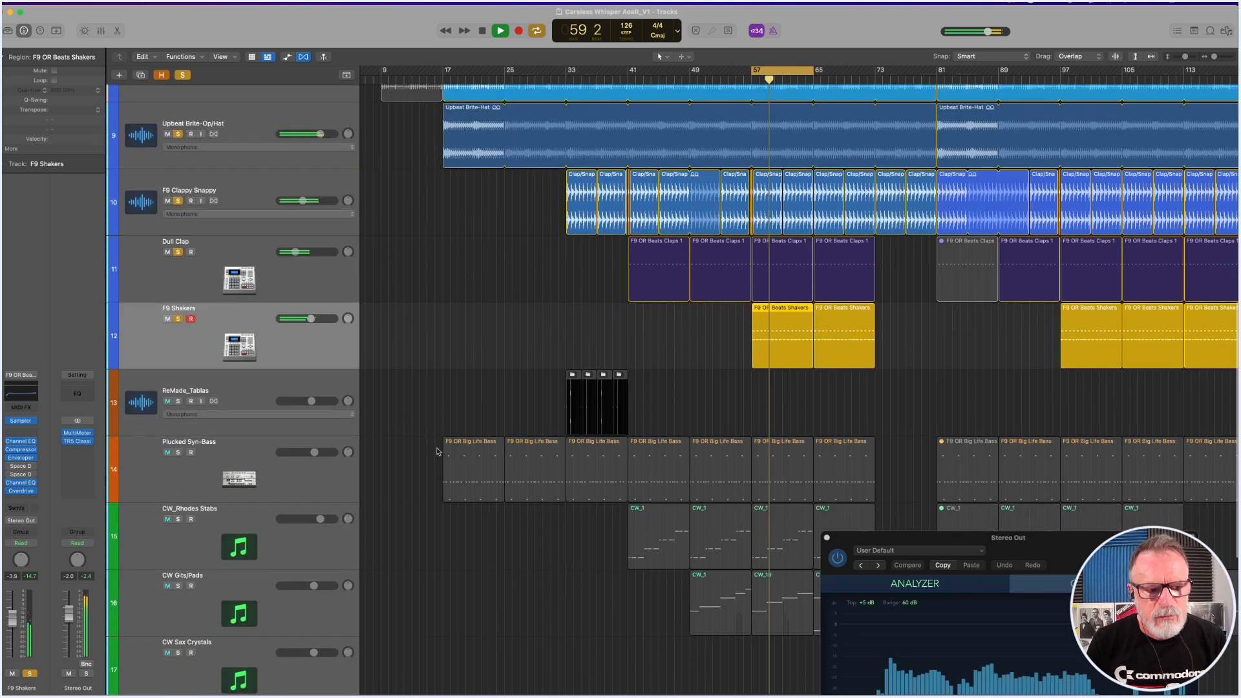
key(space)
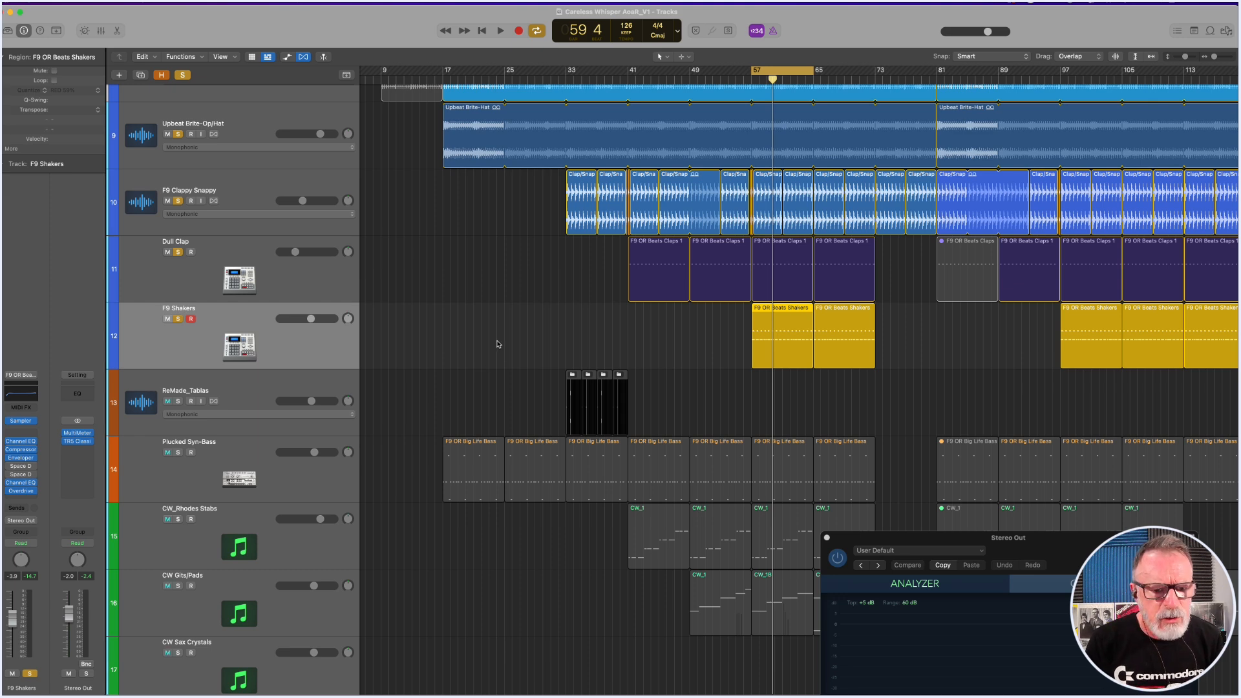
ctrl+alt+click(498, 344)
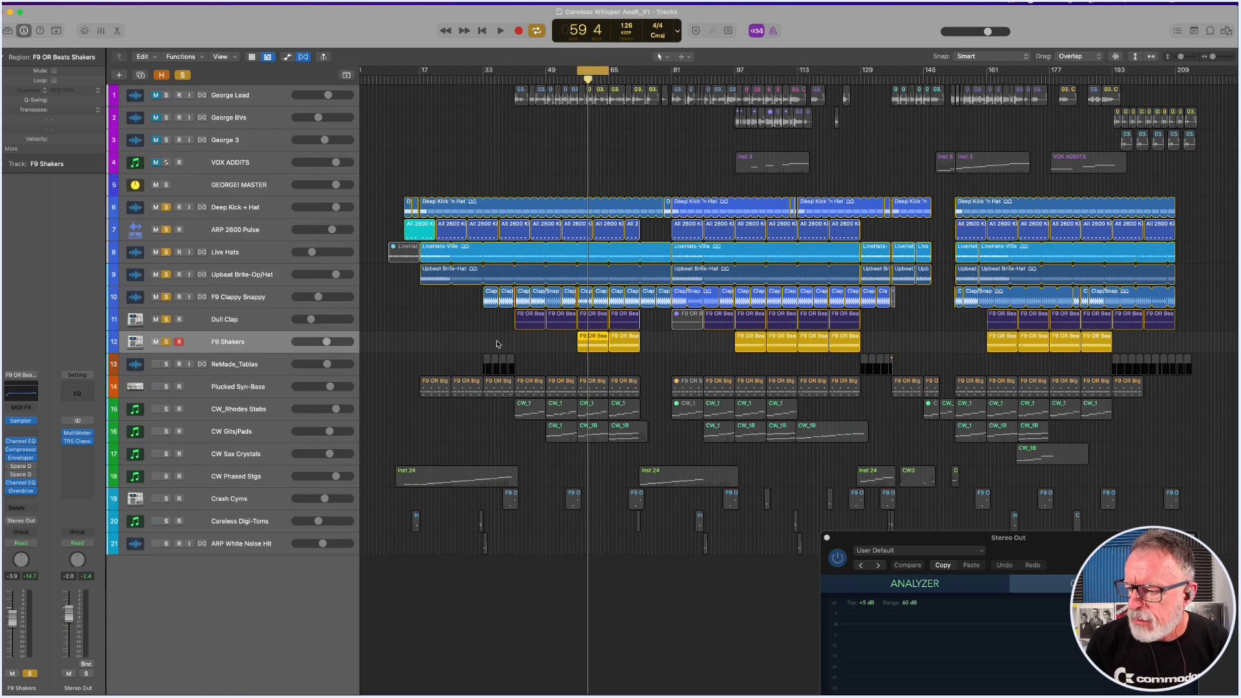
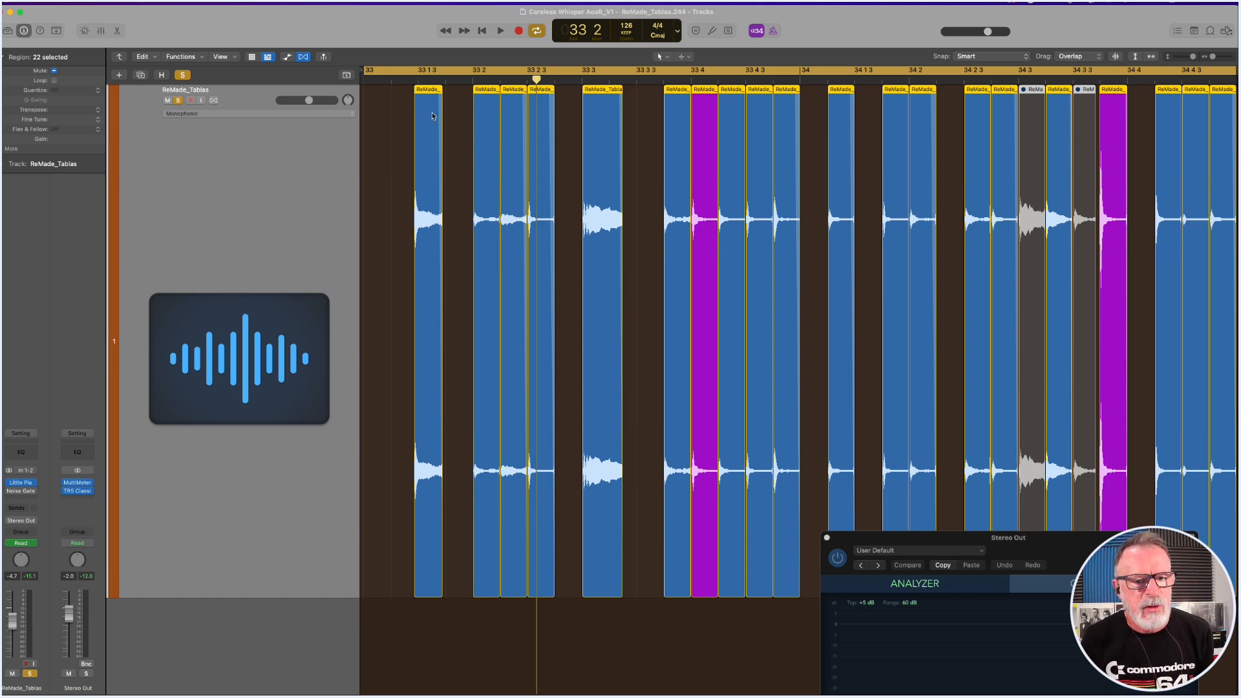
Play the soloed ReMade_Tablas, show the whole arrangement, add Deep Kick + Hat to the solo, and stop playback.
key(space)
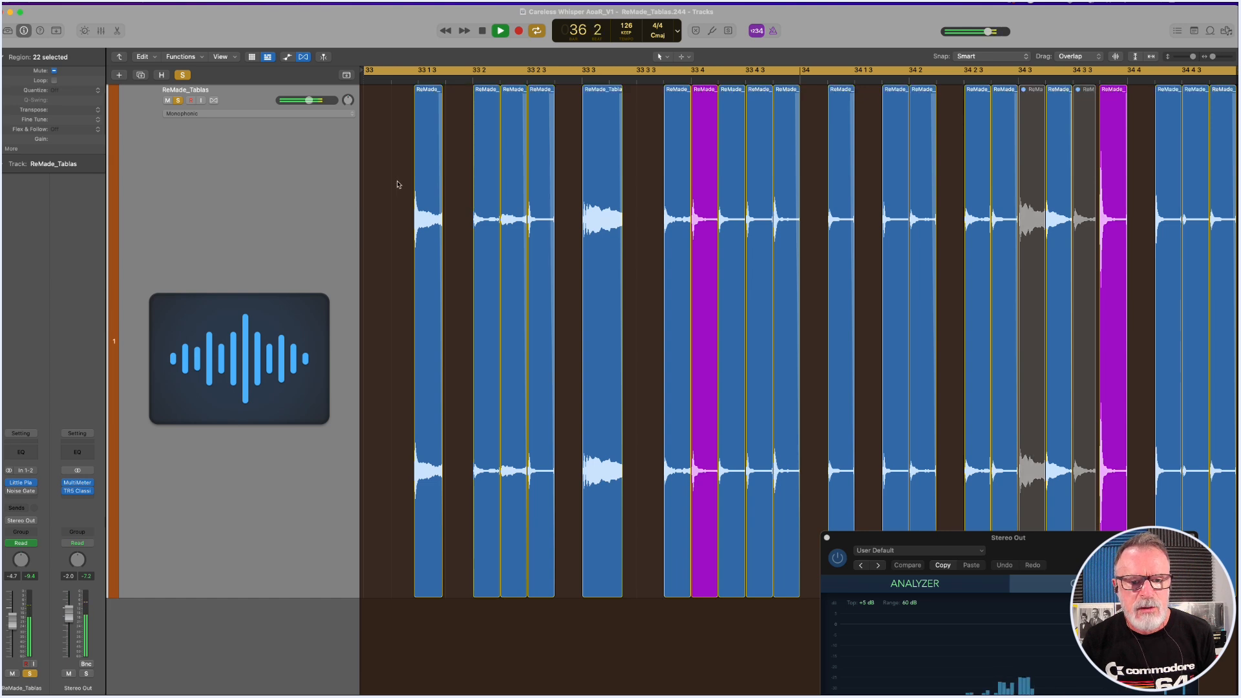
double_click(397, 185)
key(z)
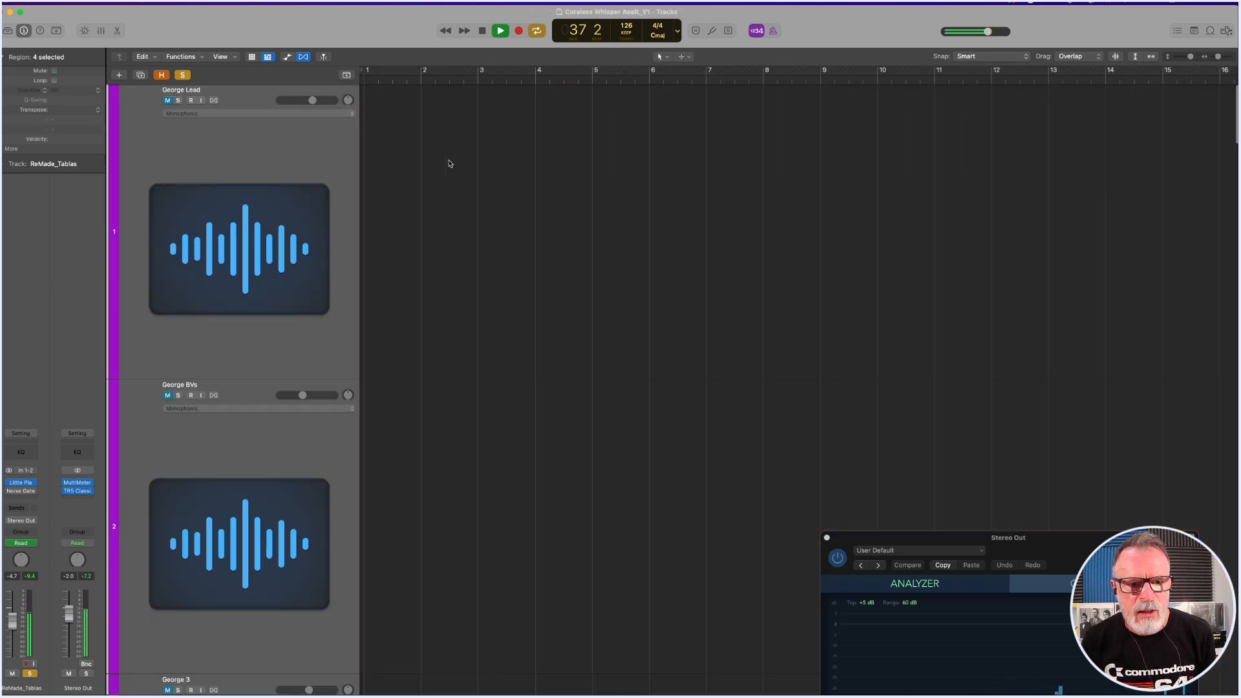
key(z)
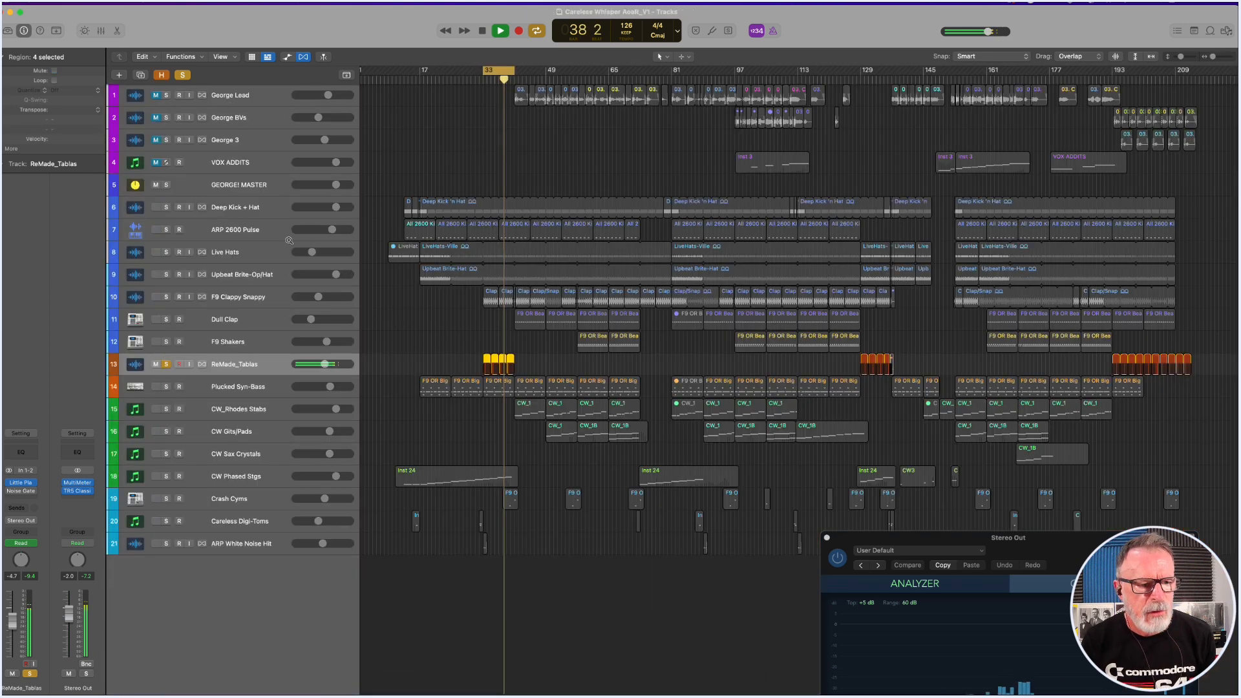
click(165, 209)
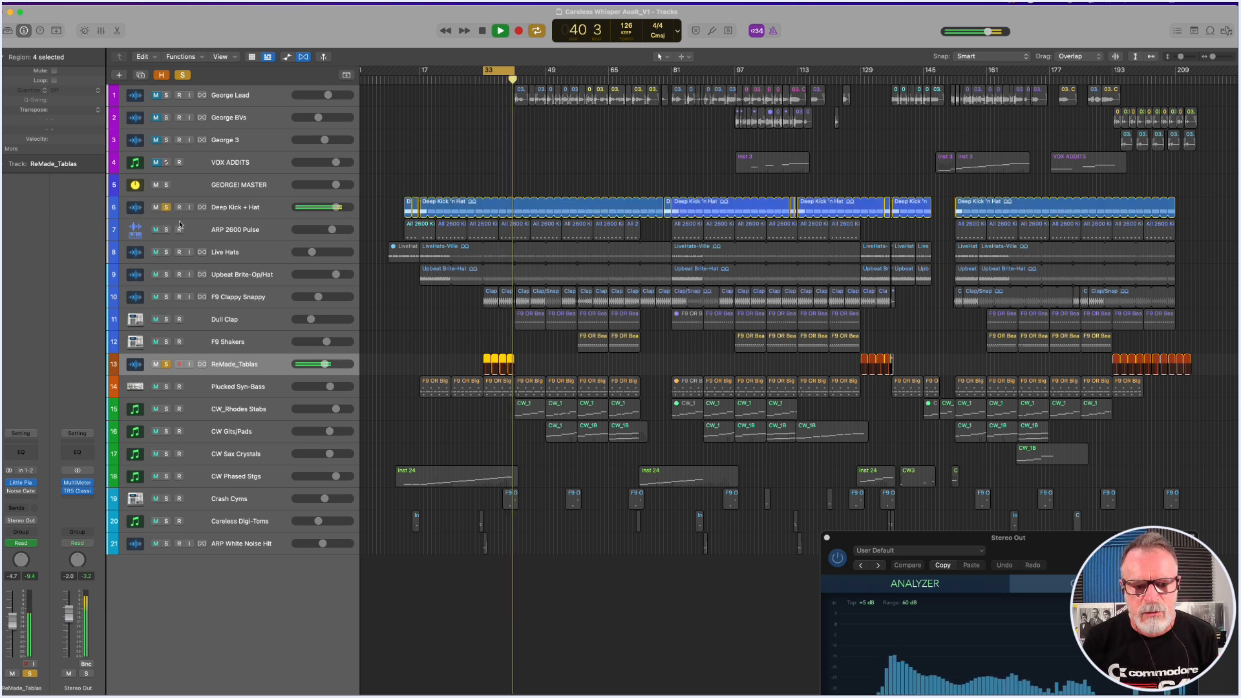
key(space)
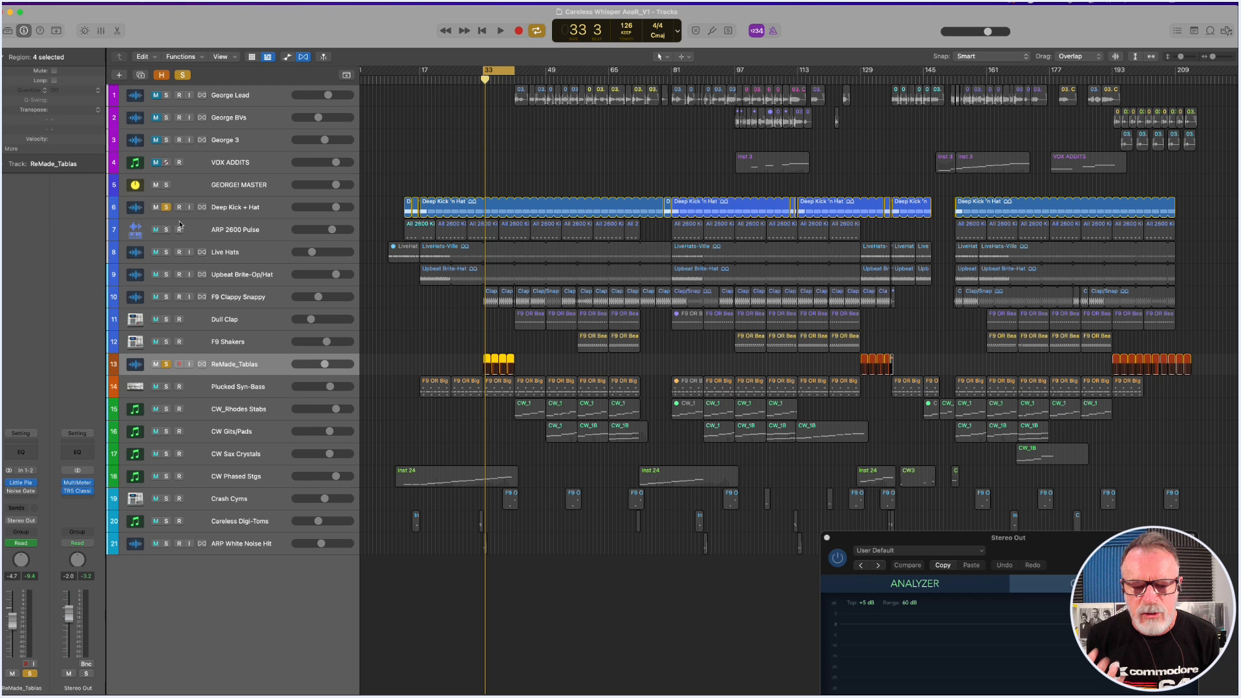
Replay the soloed tablas and kick, adding ARP 2600 Pulse, Live Hats and Upbeat Brite-Op/Hat to the solo during playback.
key(space)
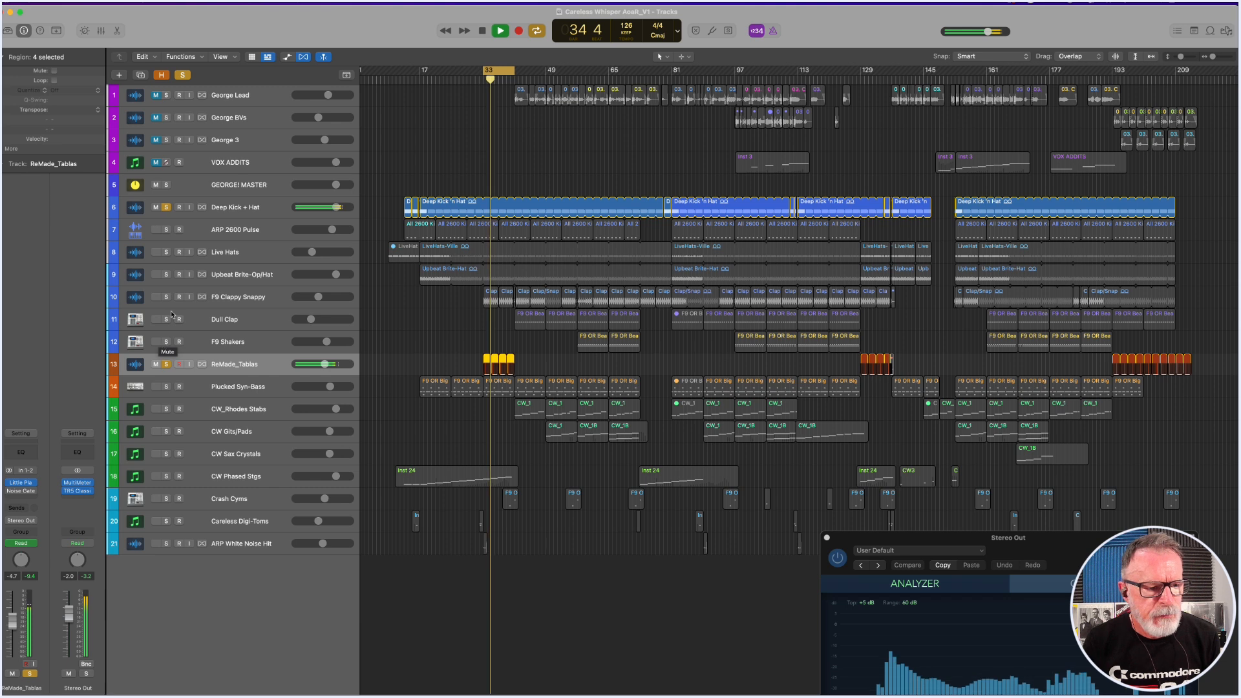
click(166, 230)
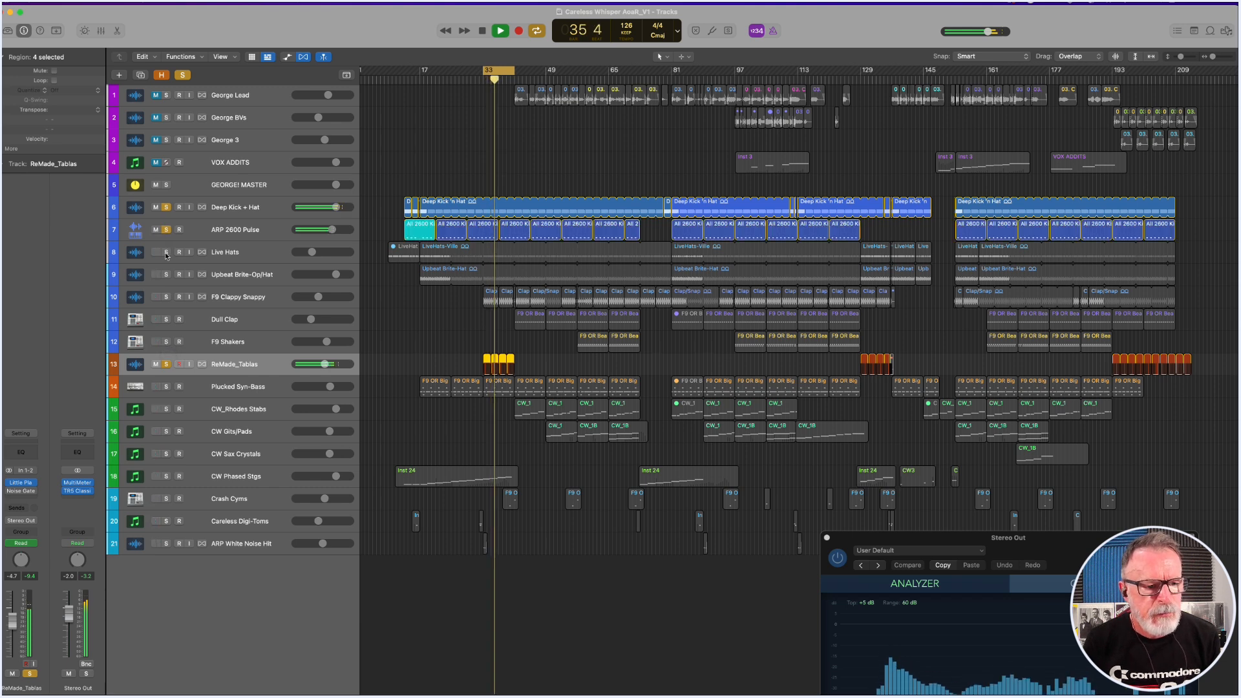
click(166, 252)
click(167, 274)
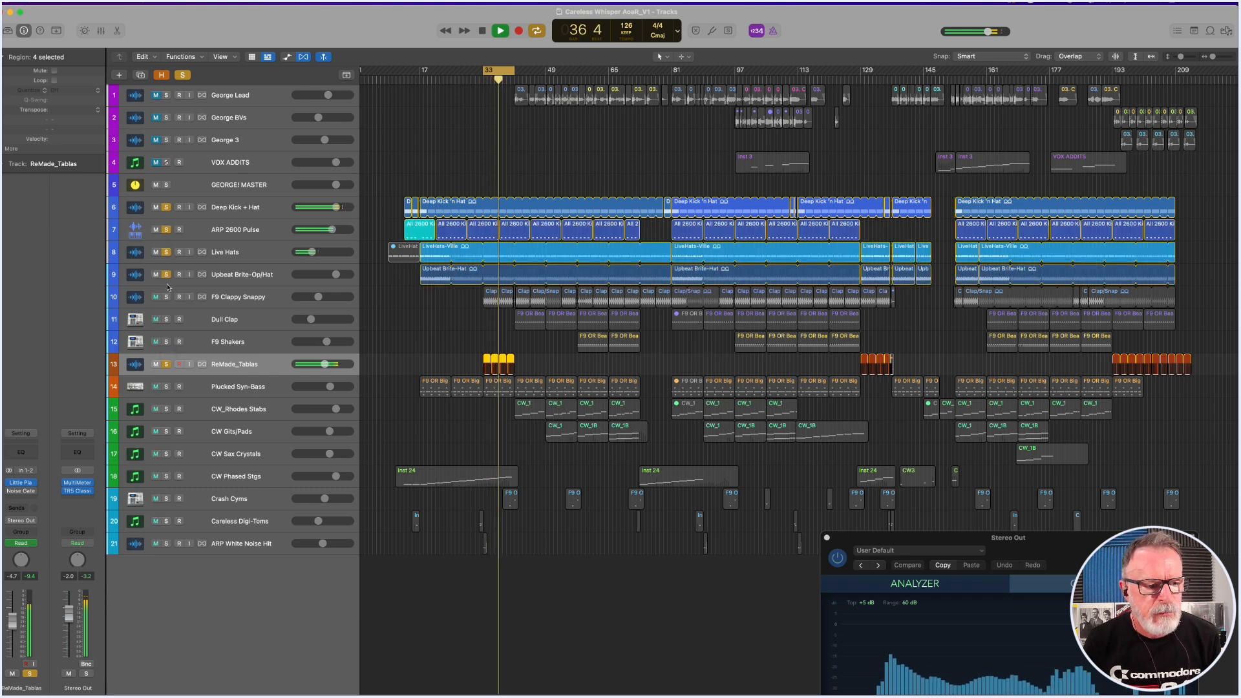
Add F9 Clappy Snappy, Dull Clap and F9 Shakers to the soloed tablas groove, stop playback, and switch off the cycle range.
click(166, 297)
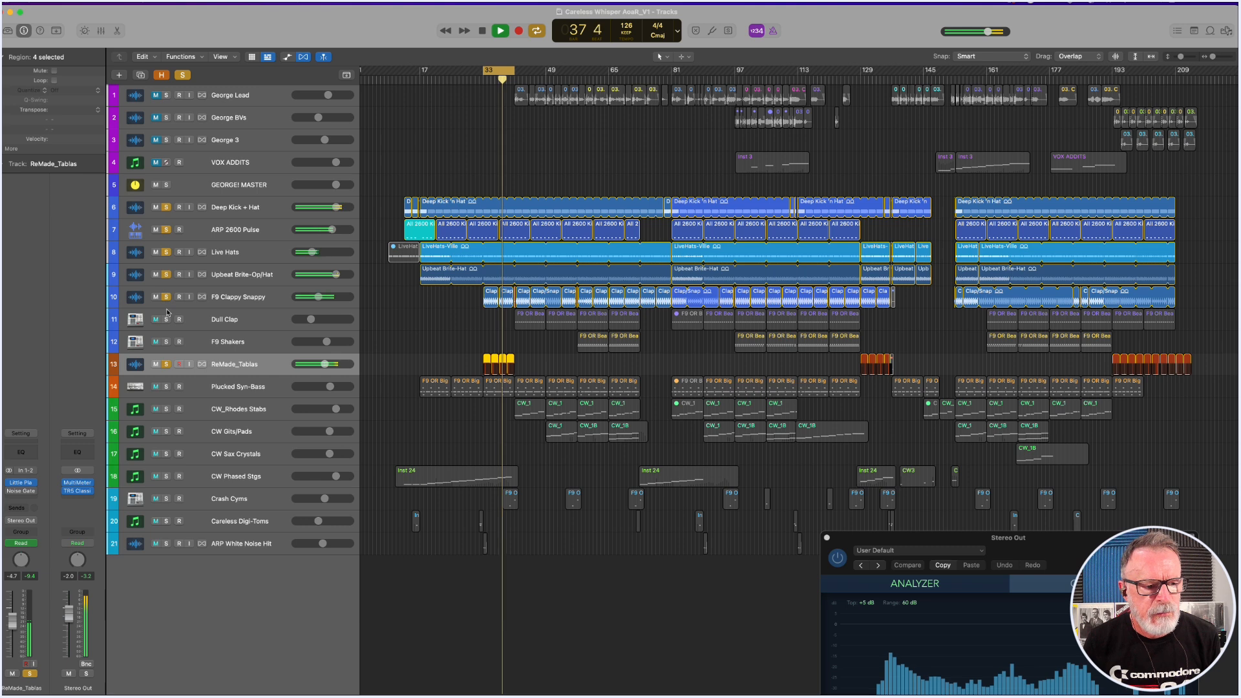
click(166, 320)
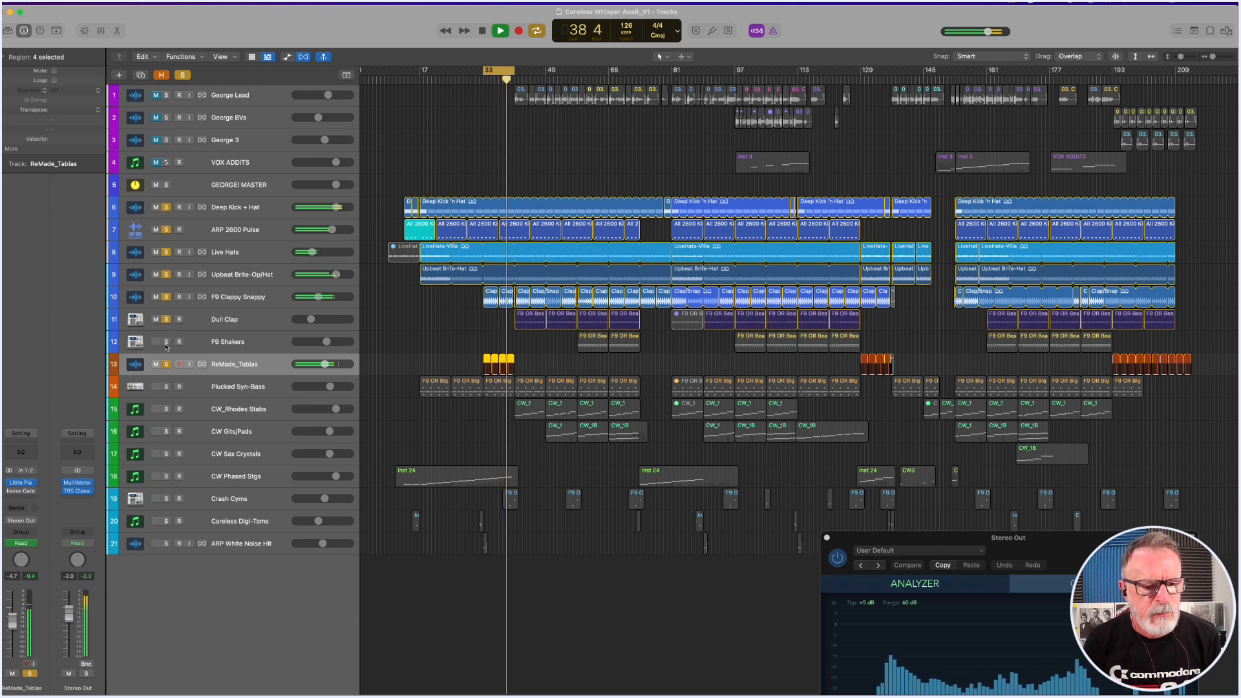
click(166, 342)
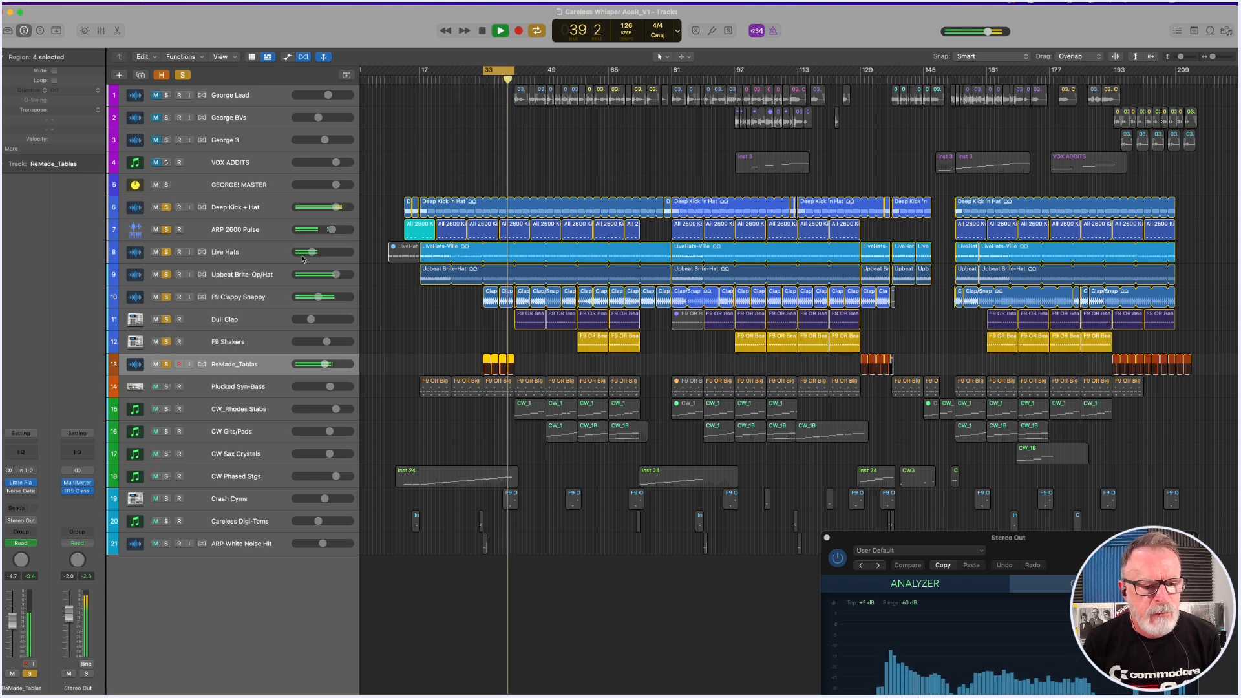
key(space)
click(498, 73)
click(488, 125)
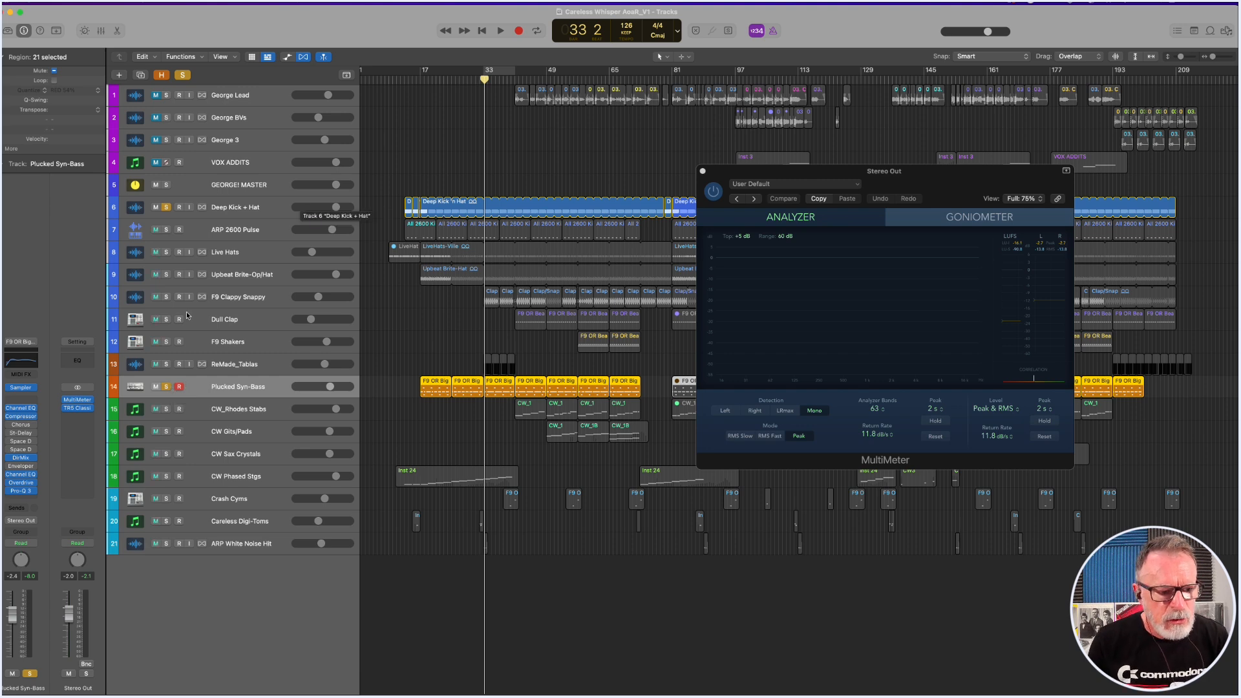
Play the soloed Plucked Syn-Bass and Deep Kick + Hat, adding ARP 2600 Pulse, Live Hats and Upbeat Brite-Op/Hat to the solo.
key(space)
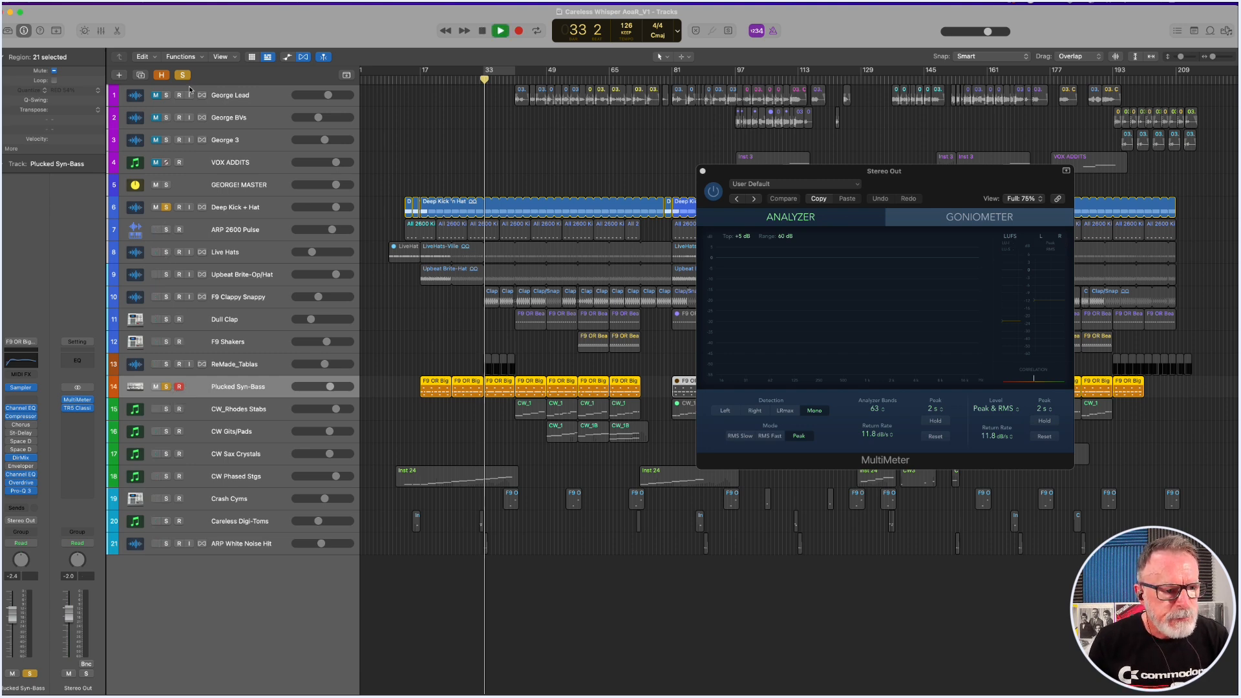
click(166, 229)
click(167, 252)
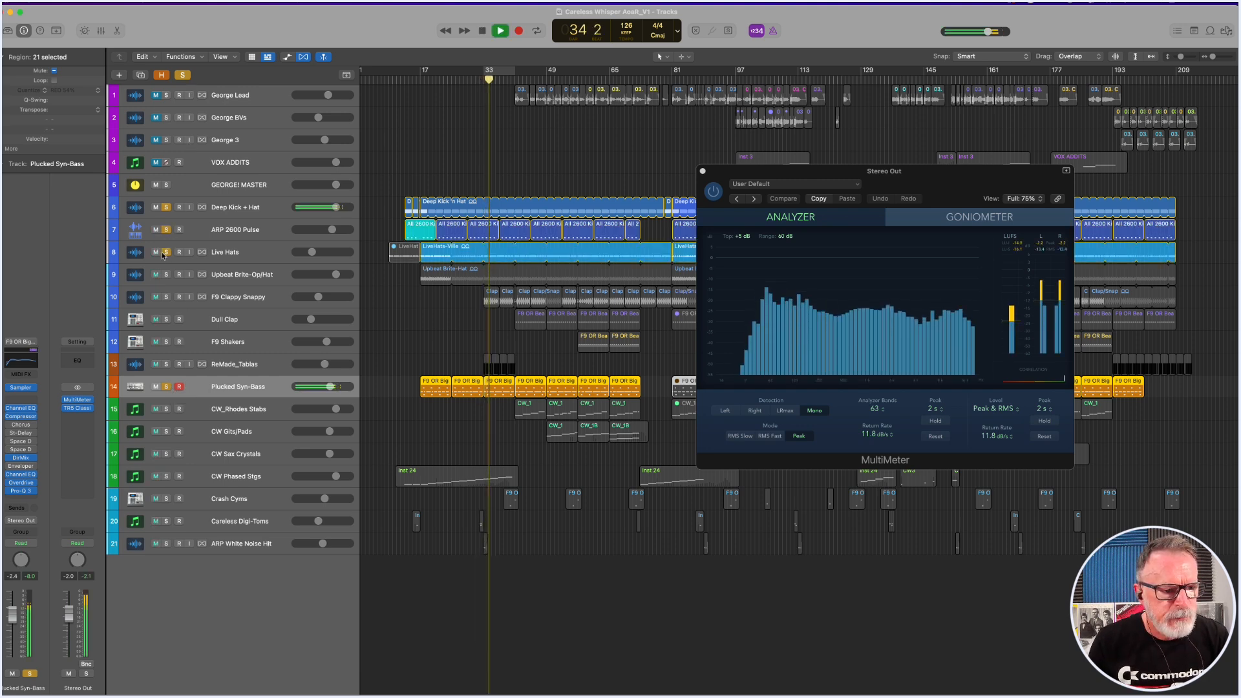
click(166, 274)
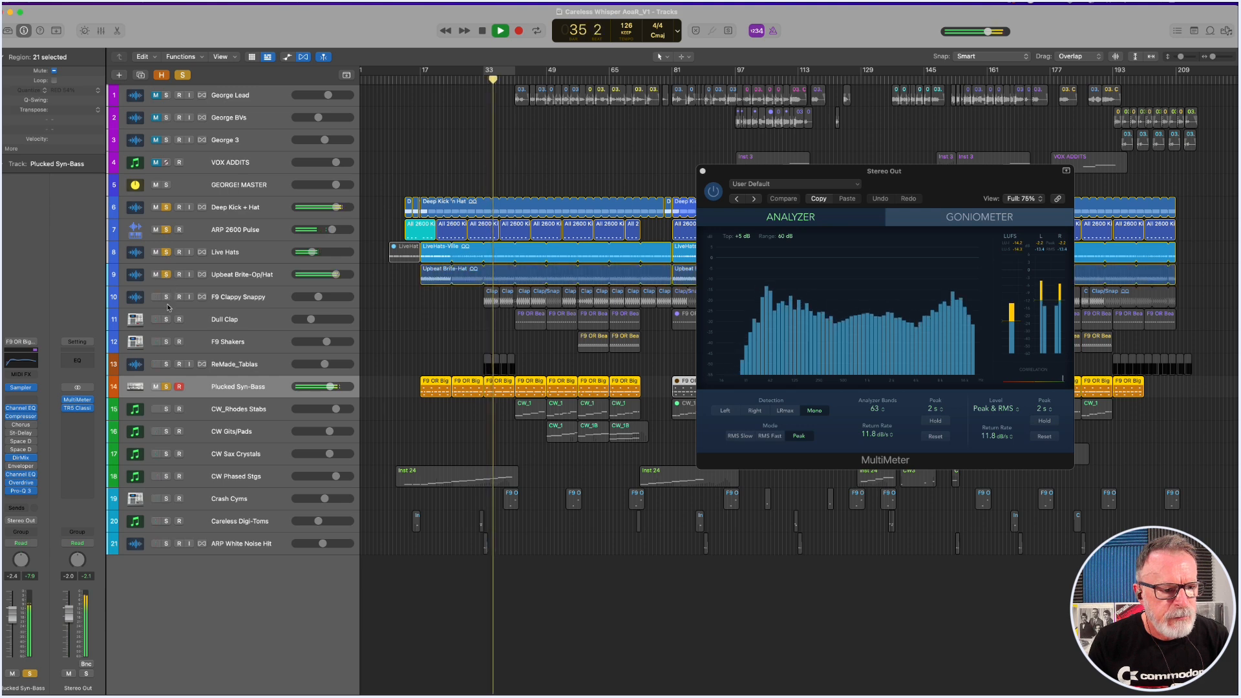
Add F9 Clappy Snappy, Dull Clap, F9 Shakers and ReMade_Tablas to the soloed bass groove during playback, and stop.
click(166, 297)
click(167, 320)
click(166, 342)
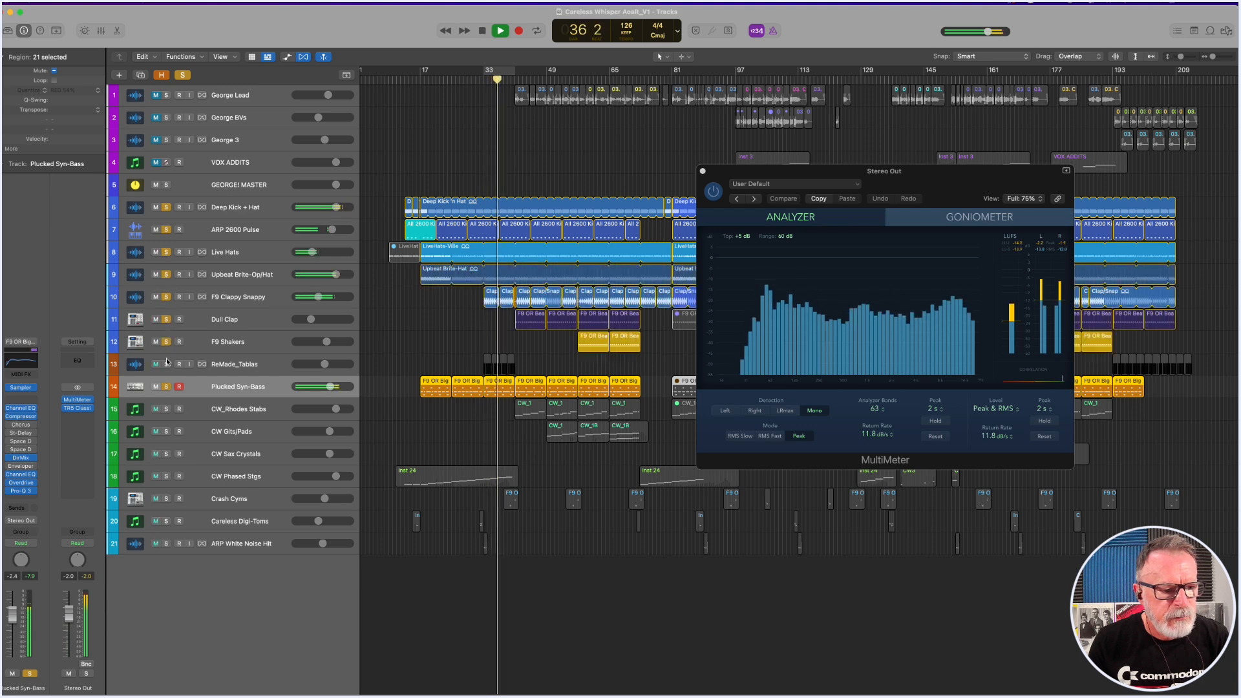
click(166, 364)
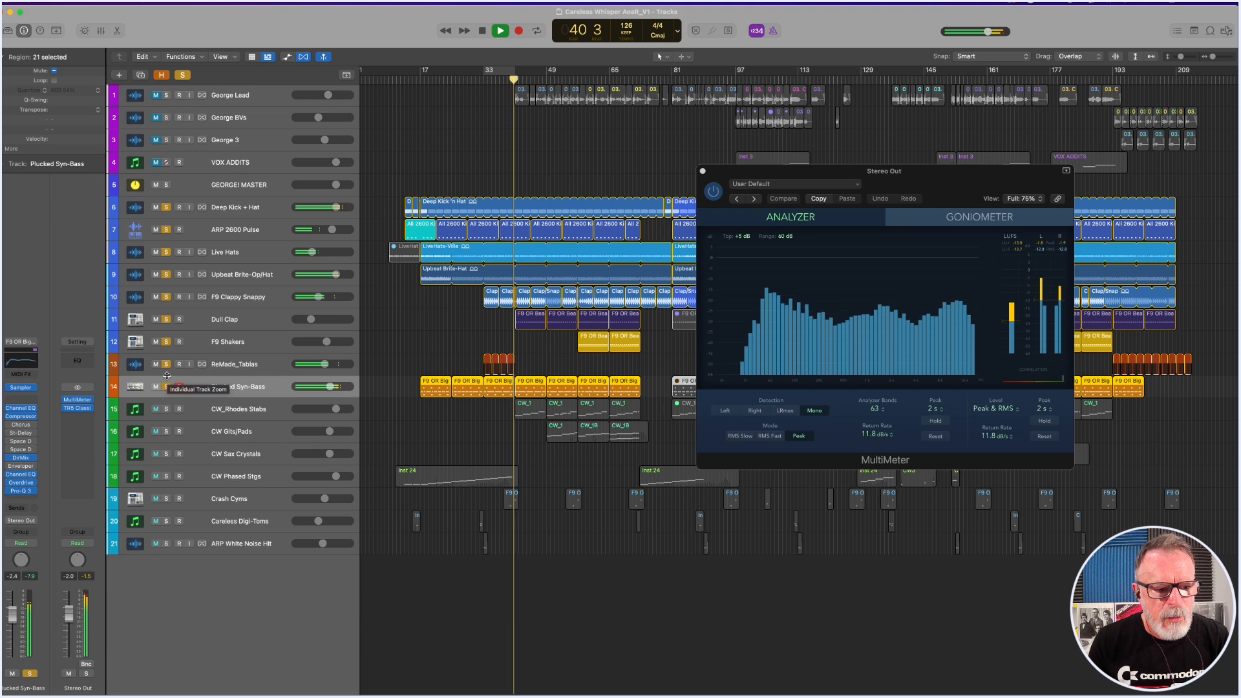
key(space)
Clear the solos on the drum, percussion and bass tracks, and move the MultiMeter window below the tracks.
drag(167, 209, 167, 252)
drag(166, 329, 162, 389)
drag(812, 174, 790, 589)
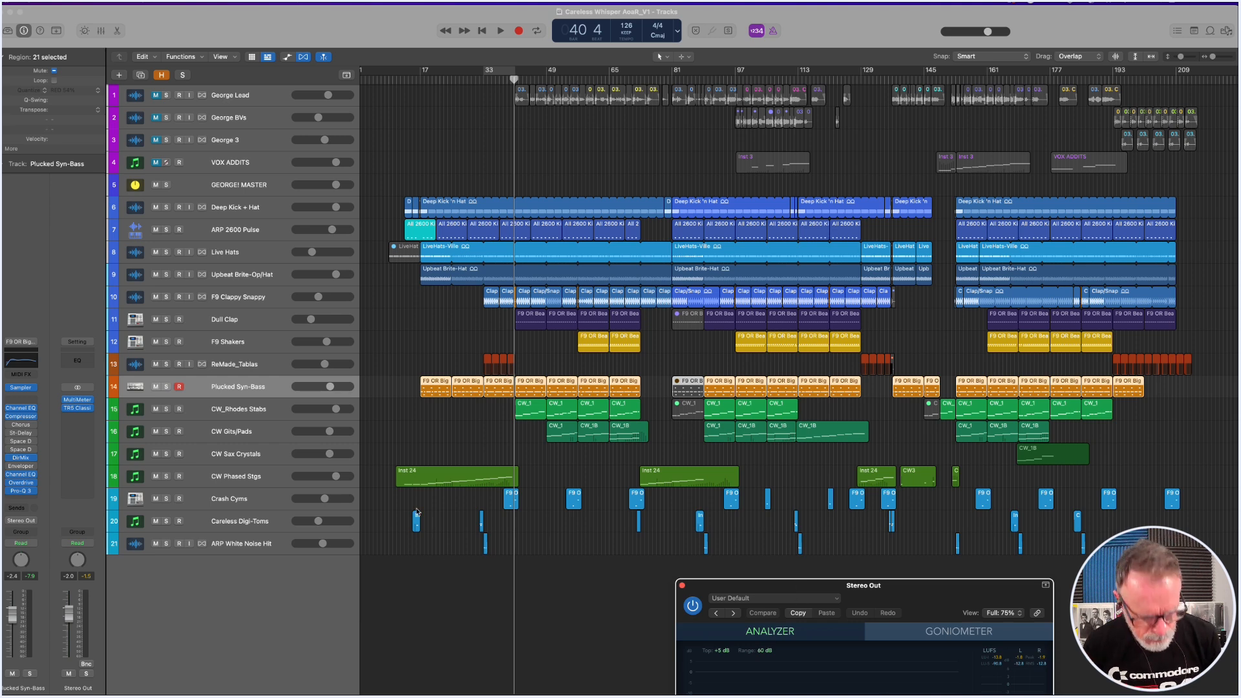
Cycle the first Crash Cyms region, play the track in solo, and stop.
click(399, 498)
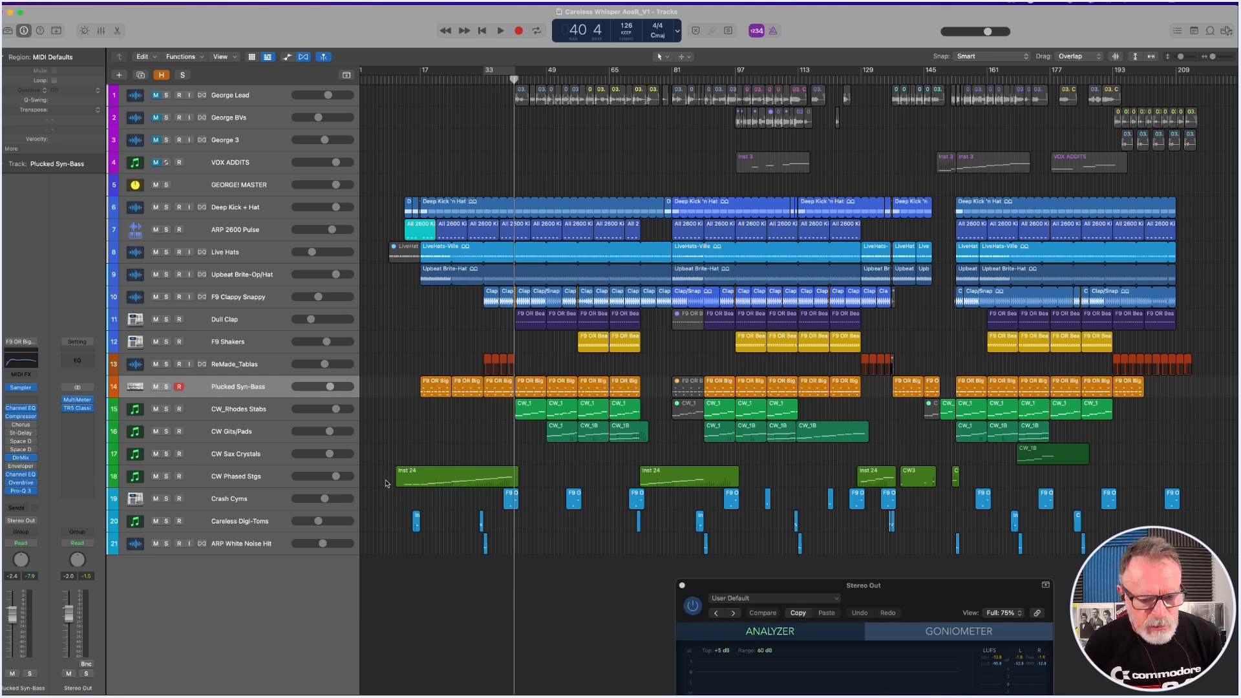
drag(388, 484, 594, 571)
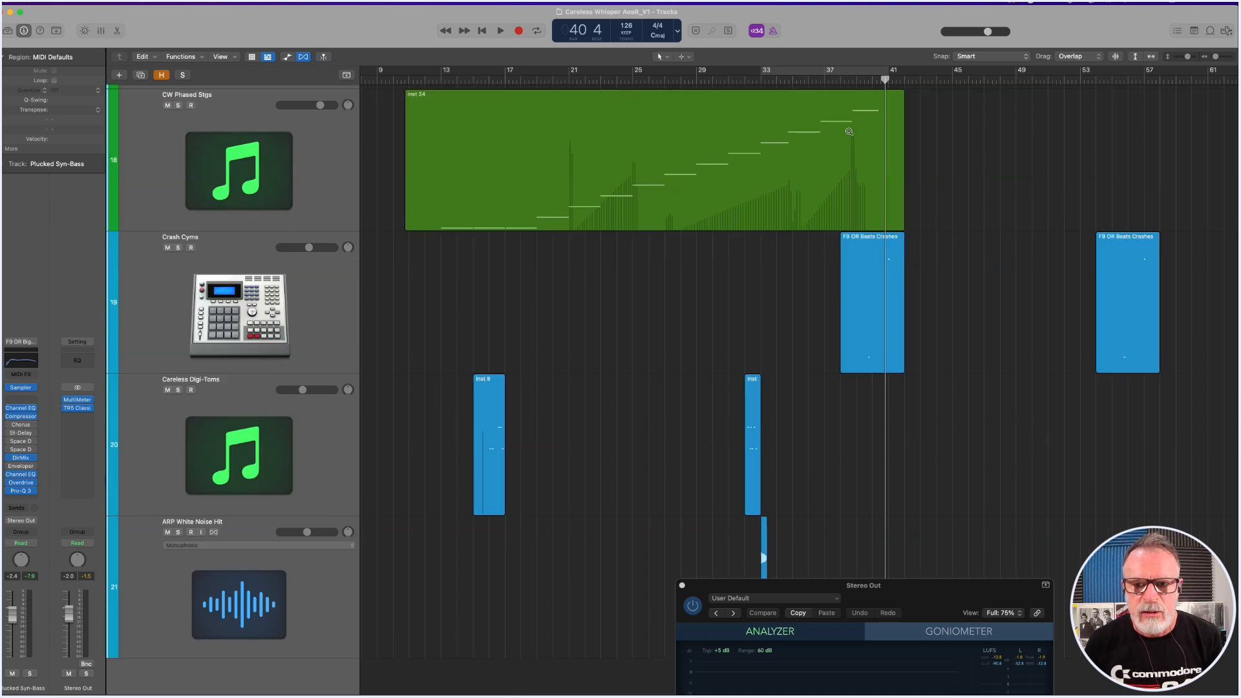
scroll(851, 129, right, 5)
drag(726, 75, 787, 75)
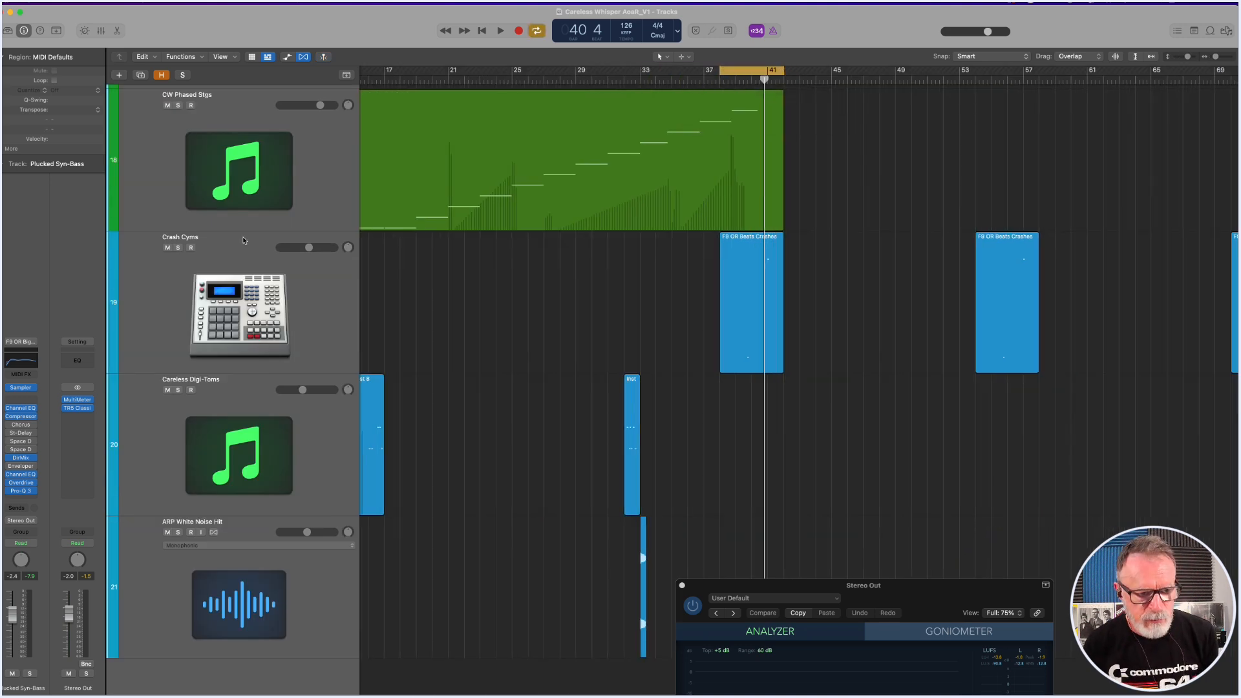
click(177, 248)
key(space)
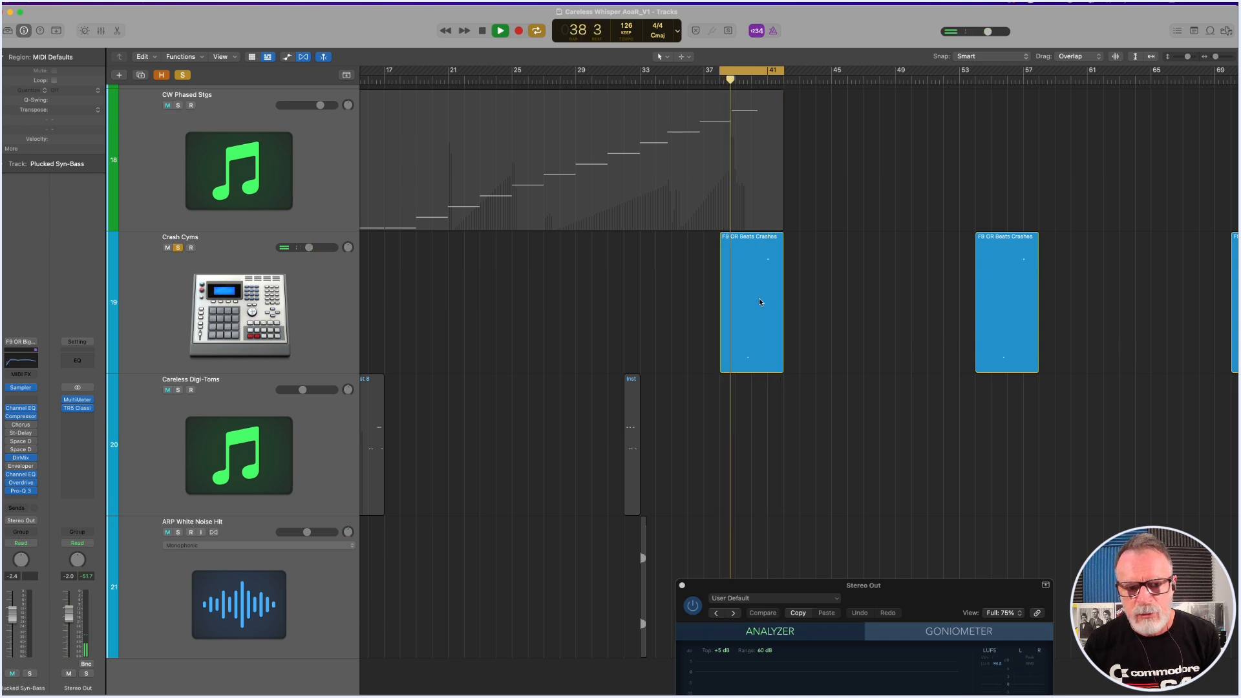
key(space)
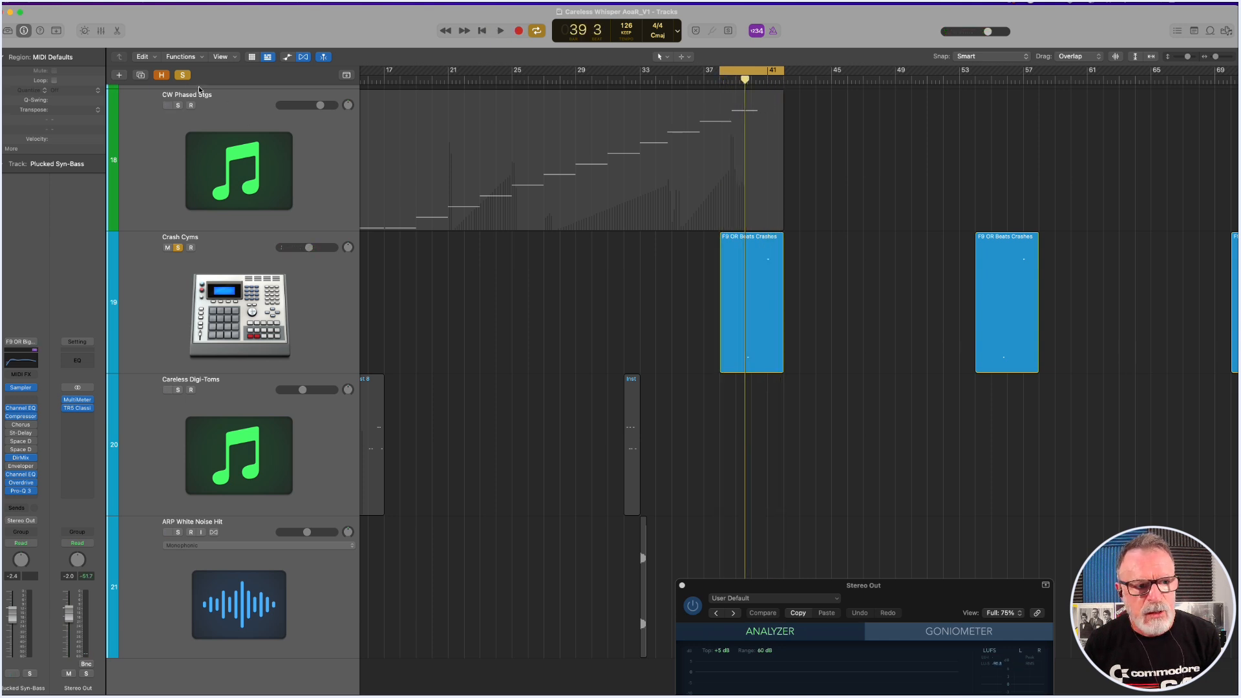
Clear the Crash Cyms solo and play the cycled crash region in the full mix.
click(183, 75)
key(space)
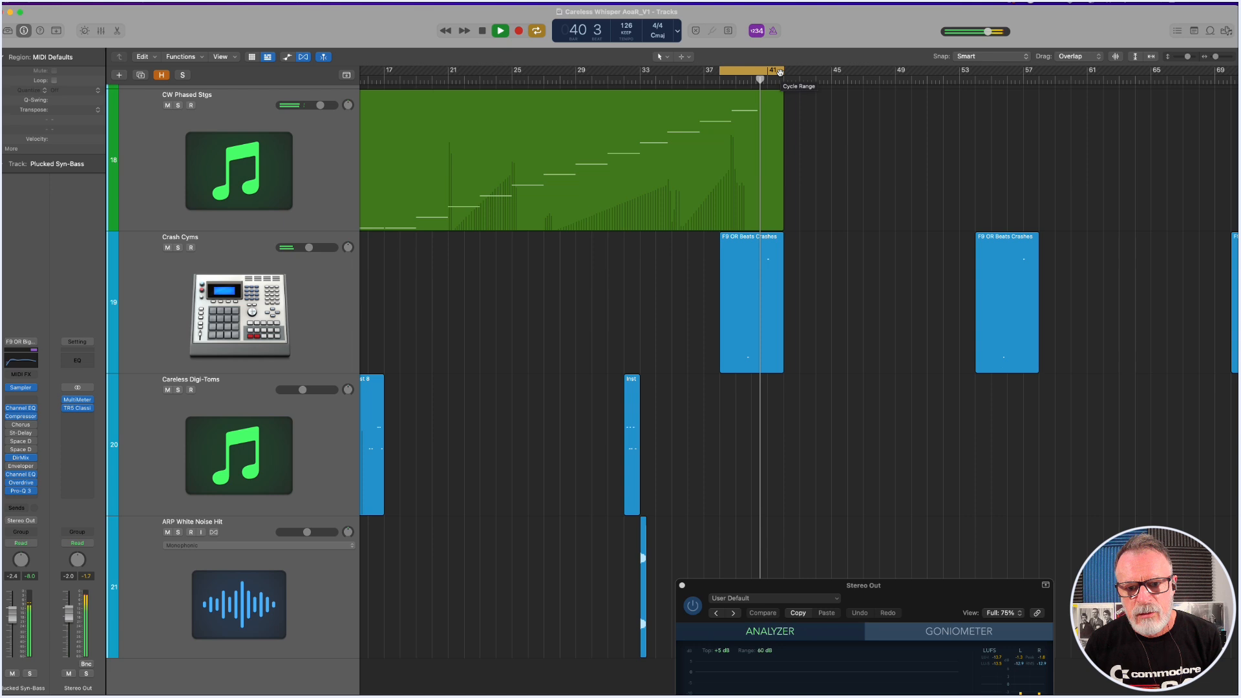
key(space)
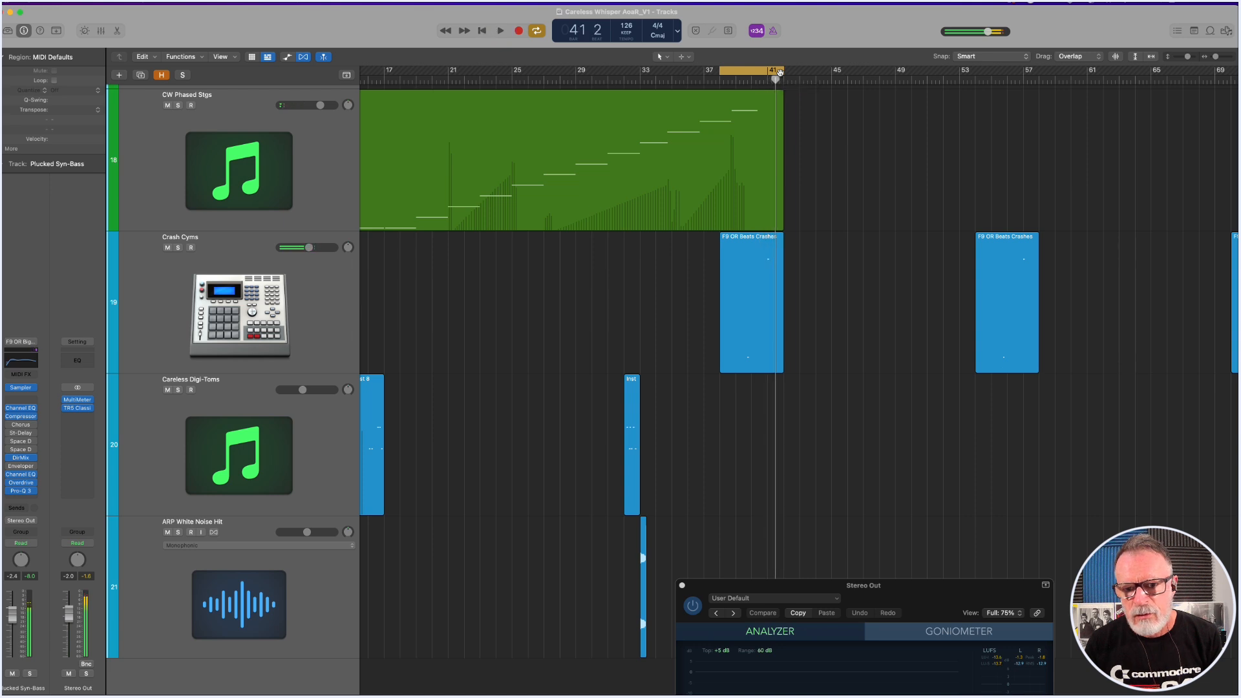
Select the Careless Digi-Toms track, cycle its first region, Inst 8, and open that region in the Piano Roll.
scroll(643, 322, down, 1)
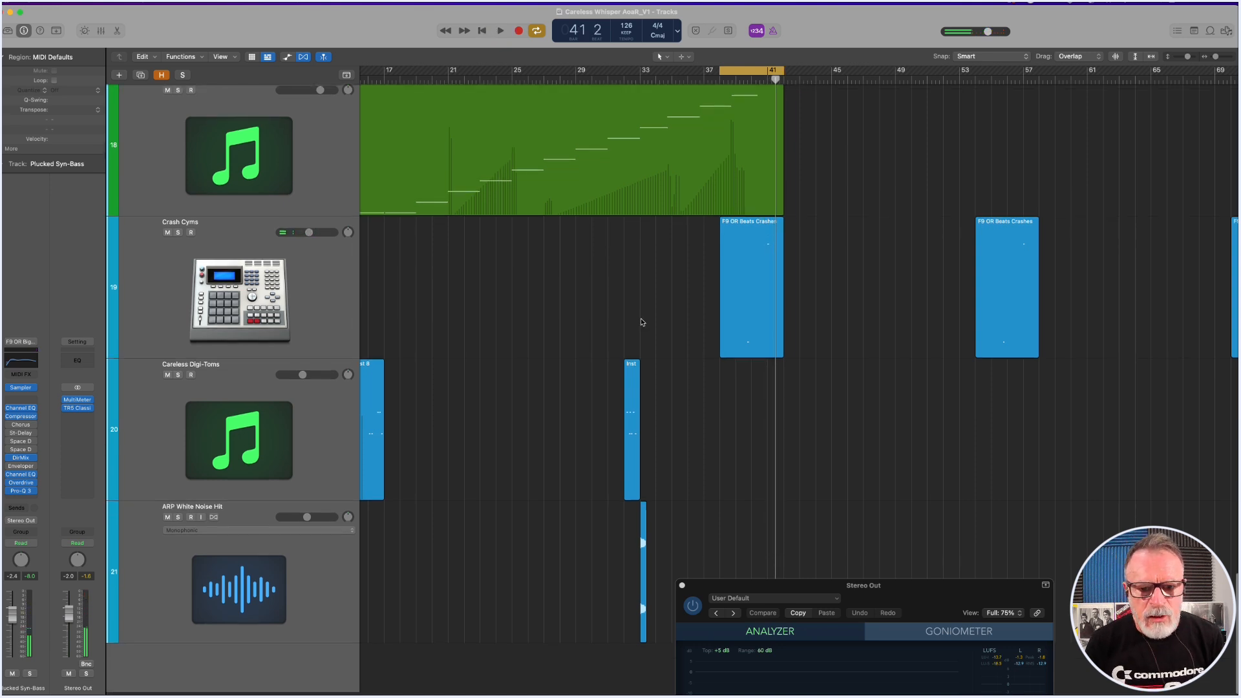
scroll(641, 322, left, 2)
scroll(642, 322, left, 5)
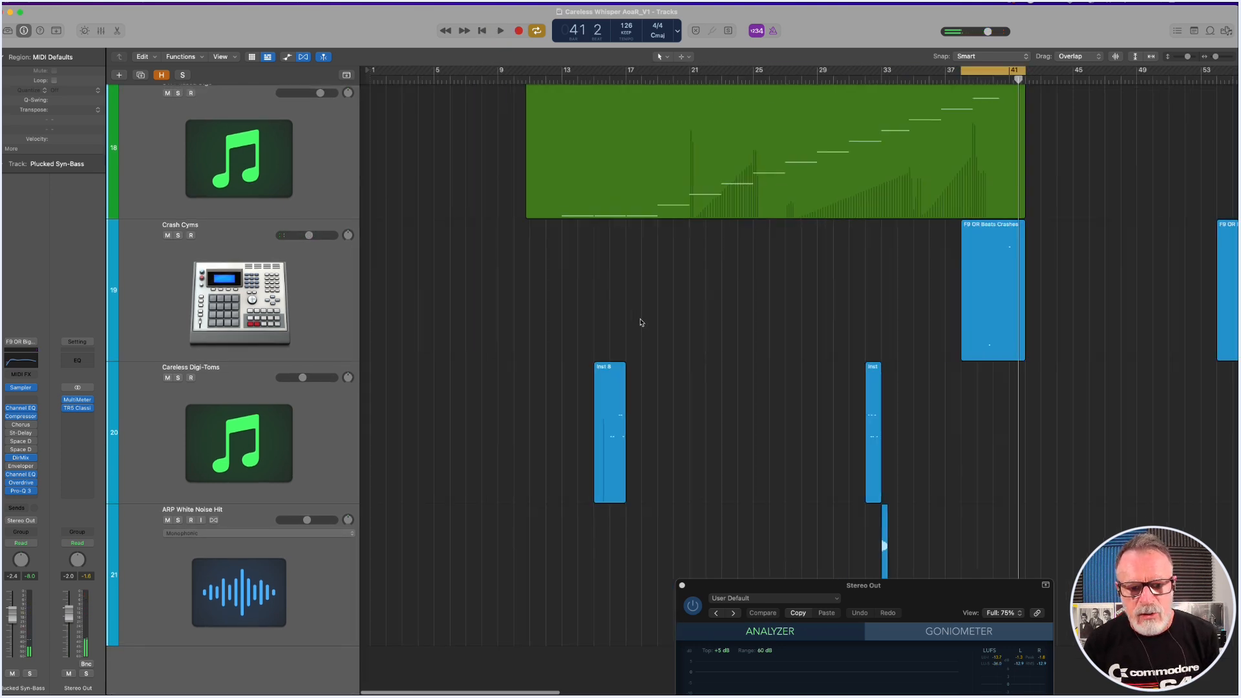
click(327, 404)
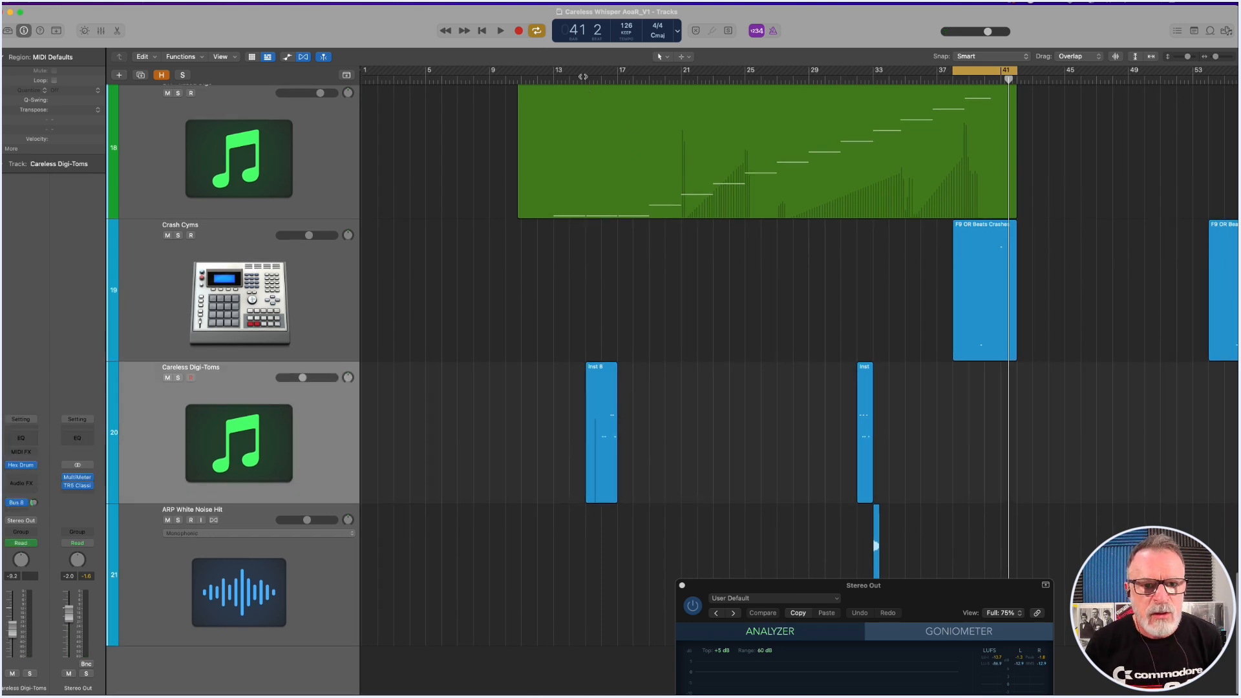
click(611, 394)
double_click(611, 393)
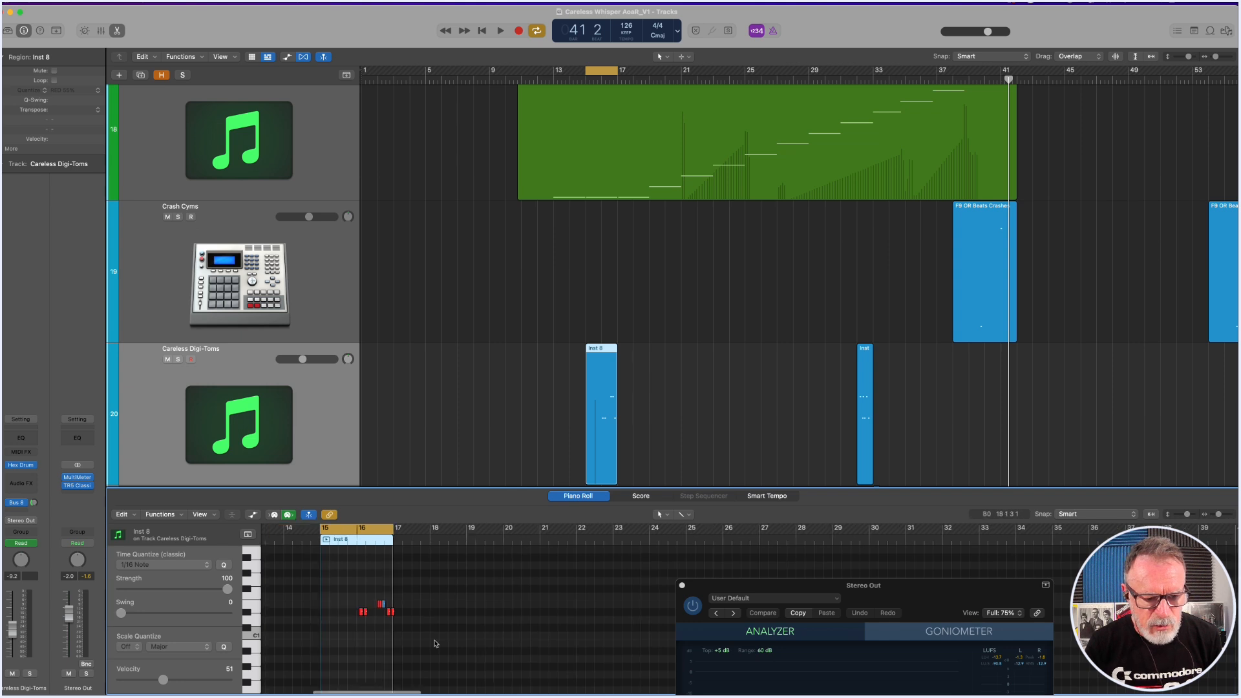
Move the MultiMeter window clear of the Inst 8 notes and audition the tom notes one by one in the Piano Roll.
drag(414, 649, 509, 590)
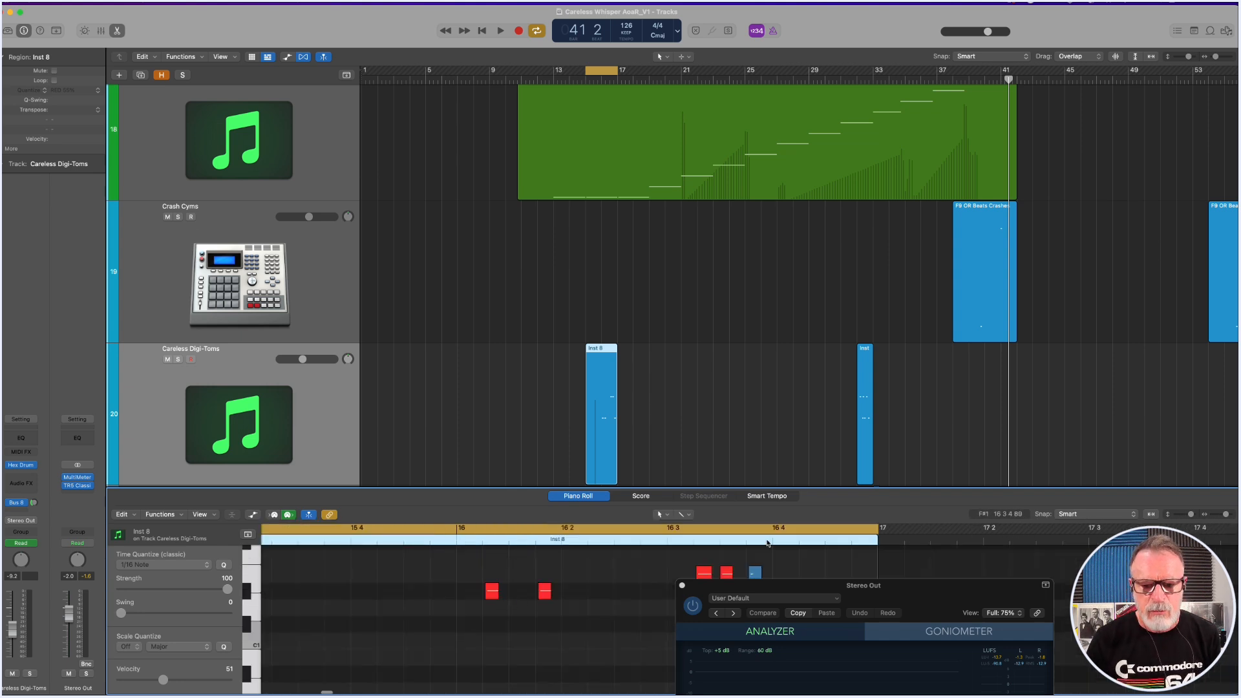
drag(795, 583, 478, 647)
click(492, 591)
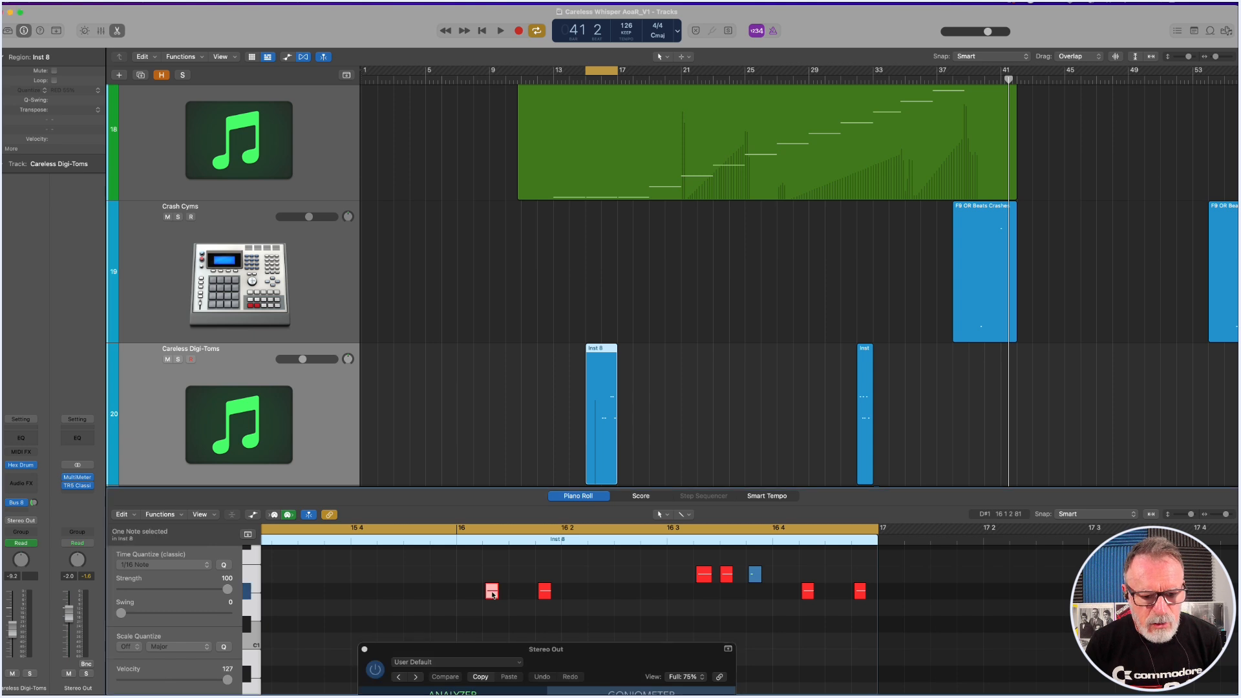
click(704, 575)
click(727, 574)
click(755, 575)
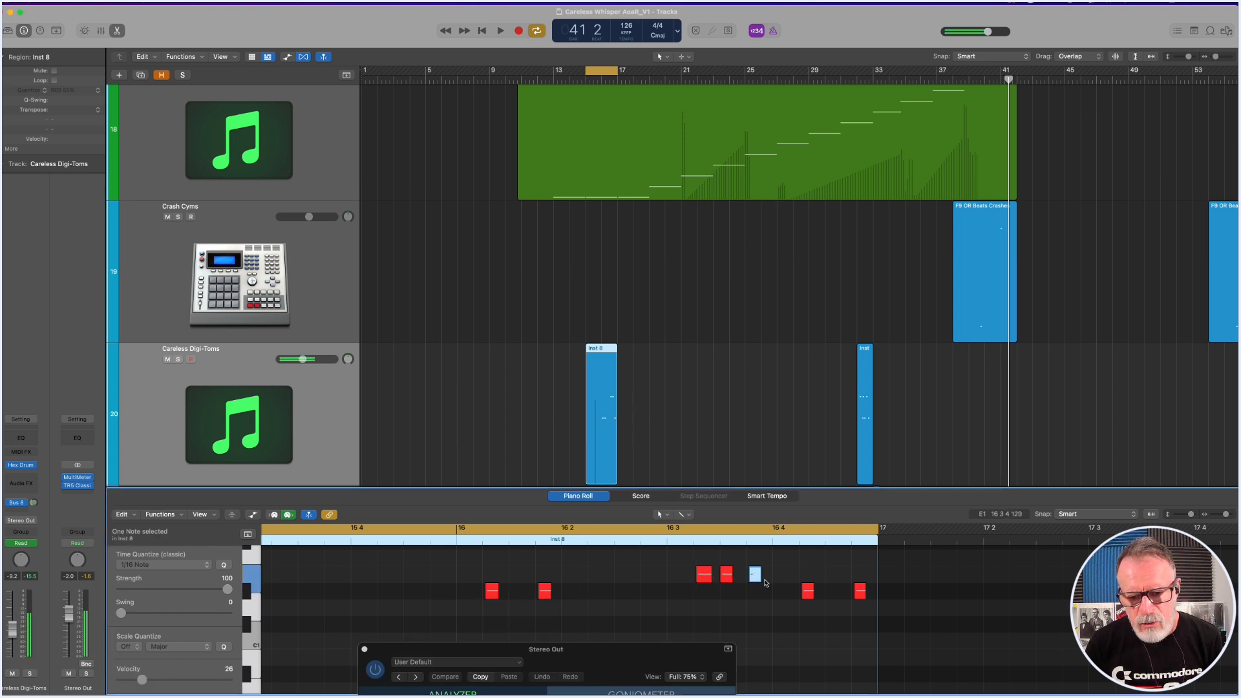
click(808, 591)
click(860, 591)
click(727, 602)
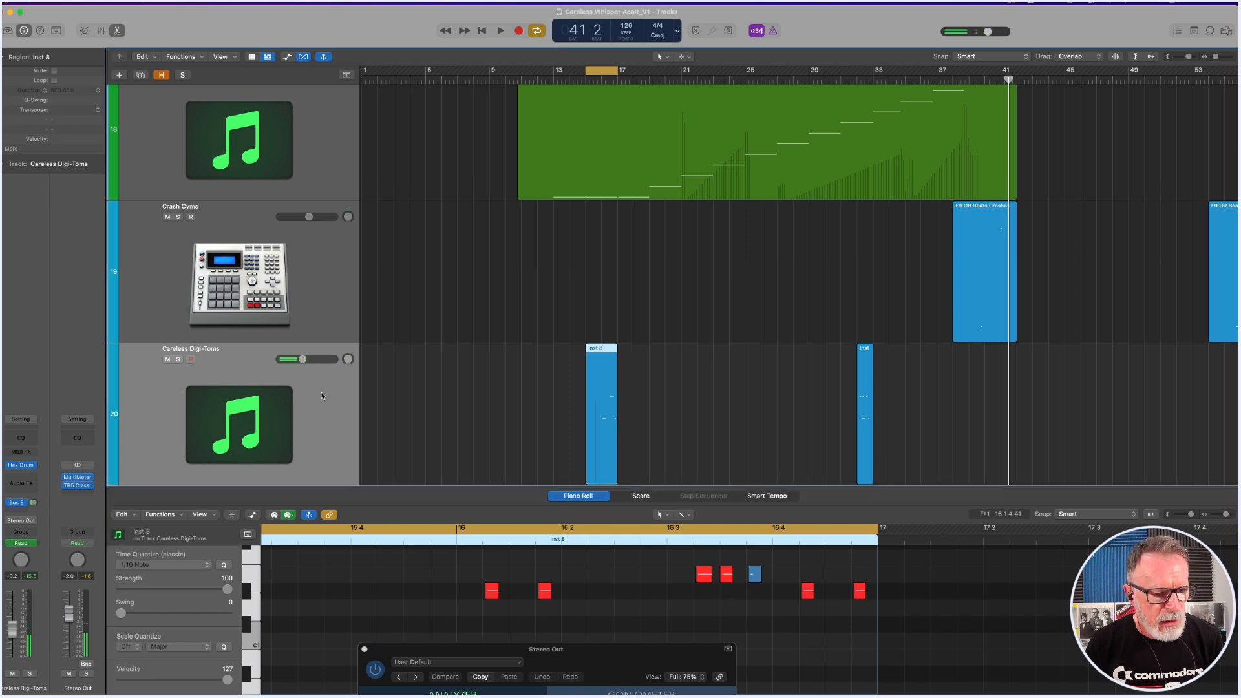
Inspect the Hex Drum instrument on the Careless Digi-Toms track, solo the track during playback, and close the plug-in window.
click(22, 466)
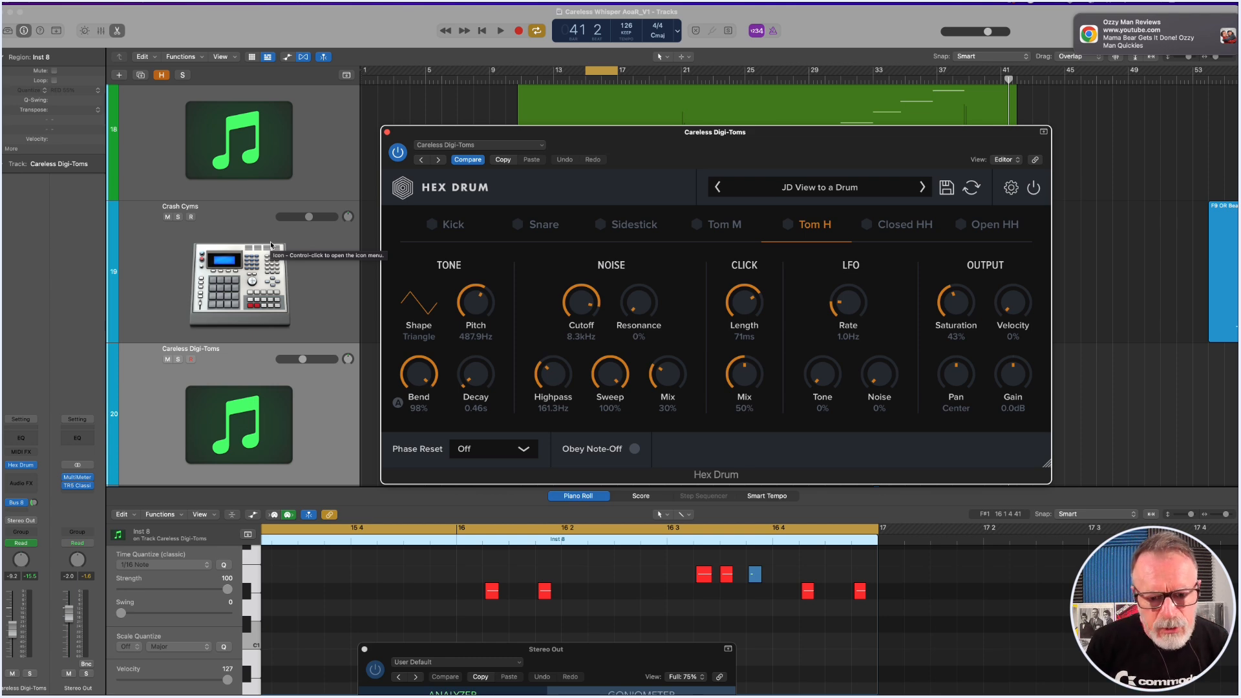
key(space)
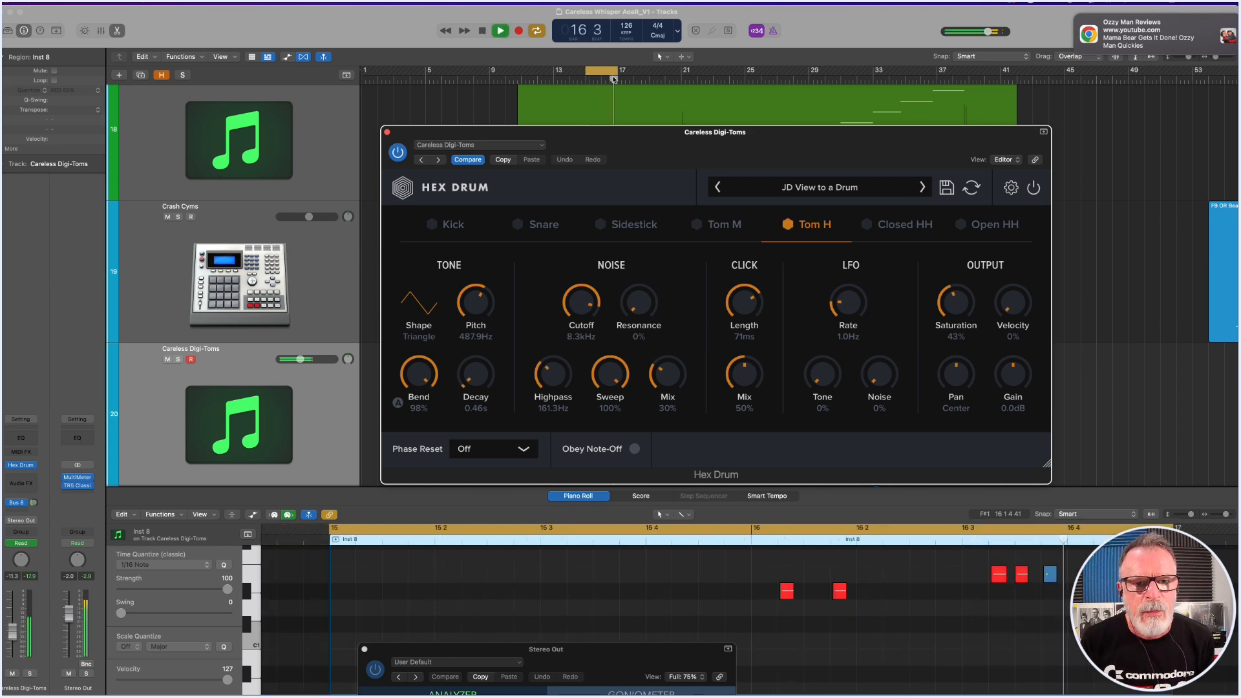
click(179, 360)
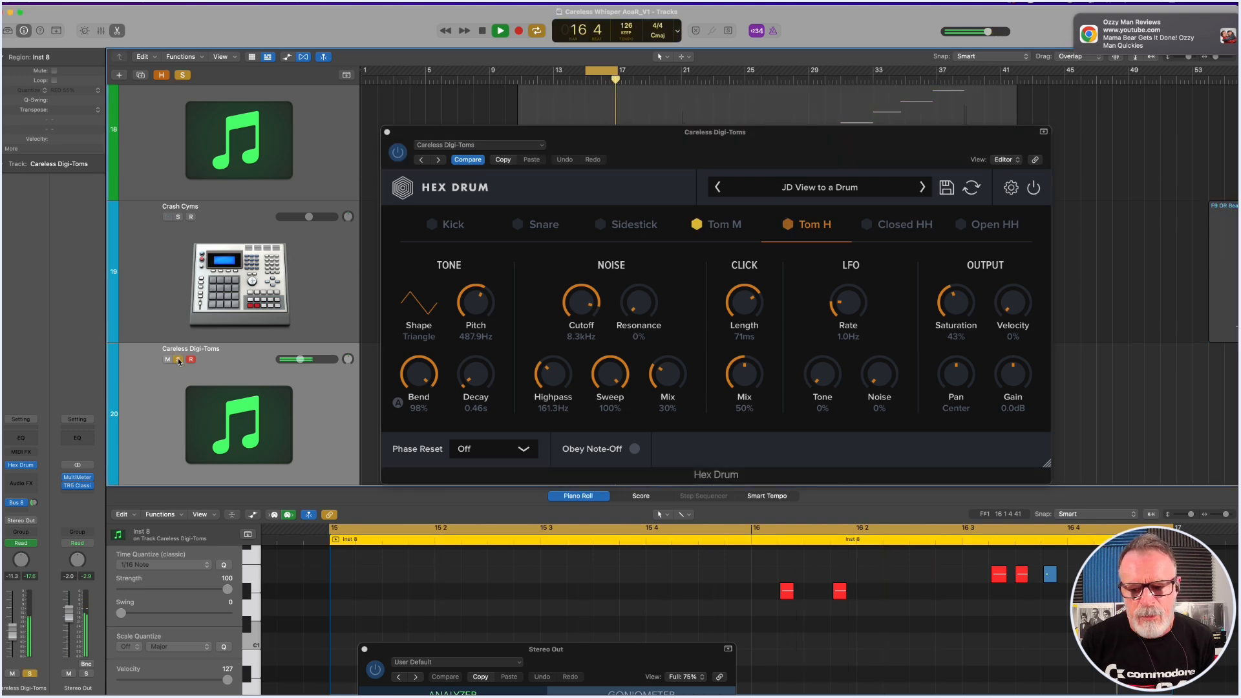
click(388, 132)
key(z)
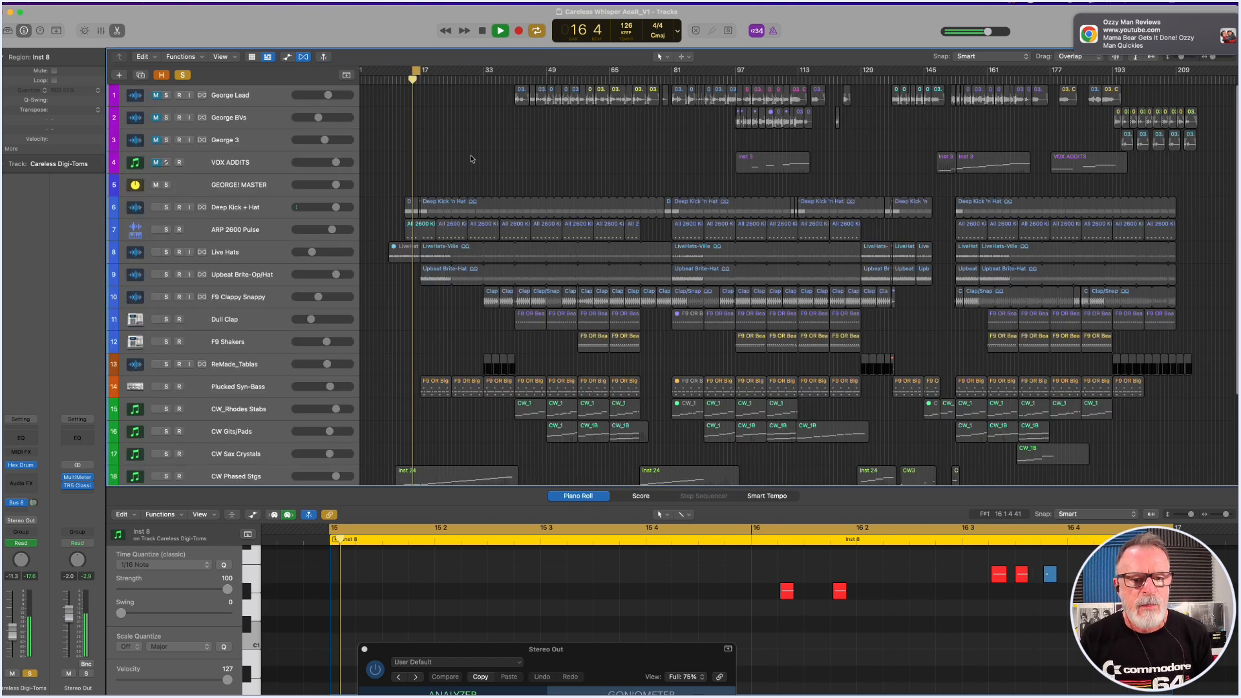
key(space)
Set the cycle range to the second Careless Digi-Toms region at bar 32 and play it in solo.
scroll(508, 168, down, 5)
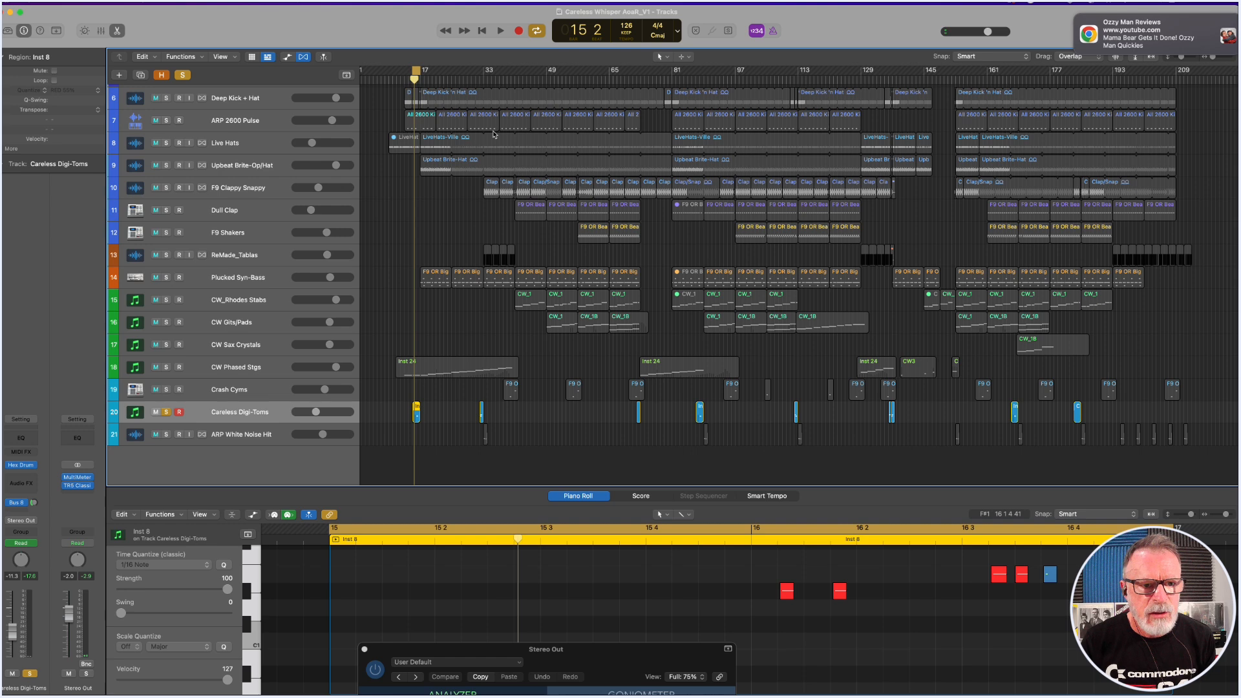
drag(416, 70, 479, 76)
click(481, 412)
key(z)
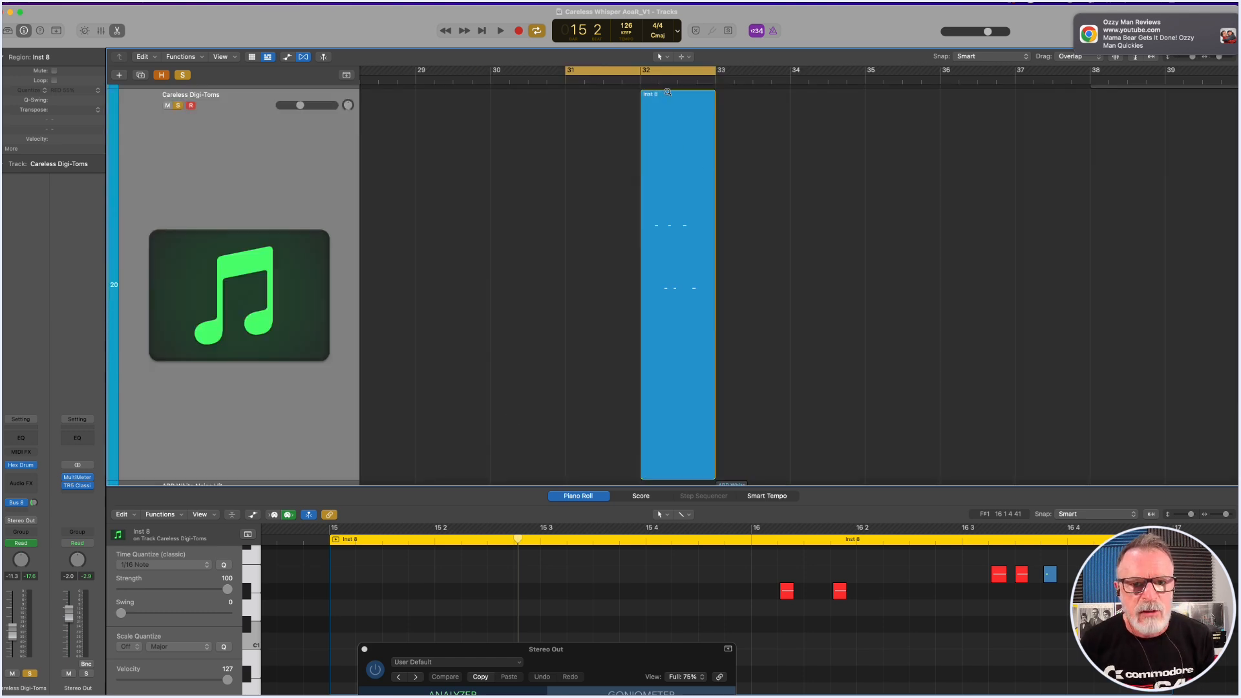
click(660, 71)
click(645, 71)
drag(653, 74, 704, 80)
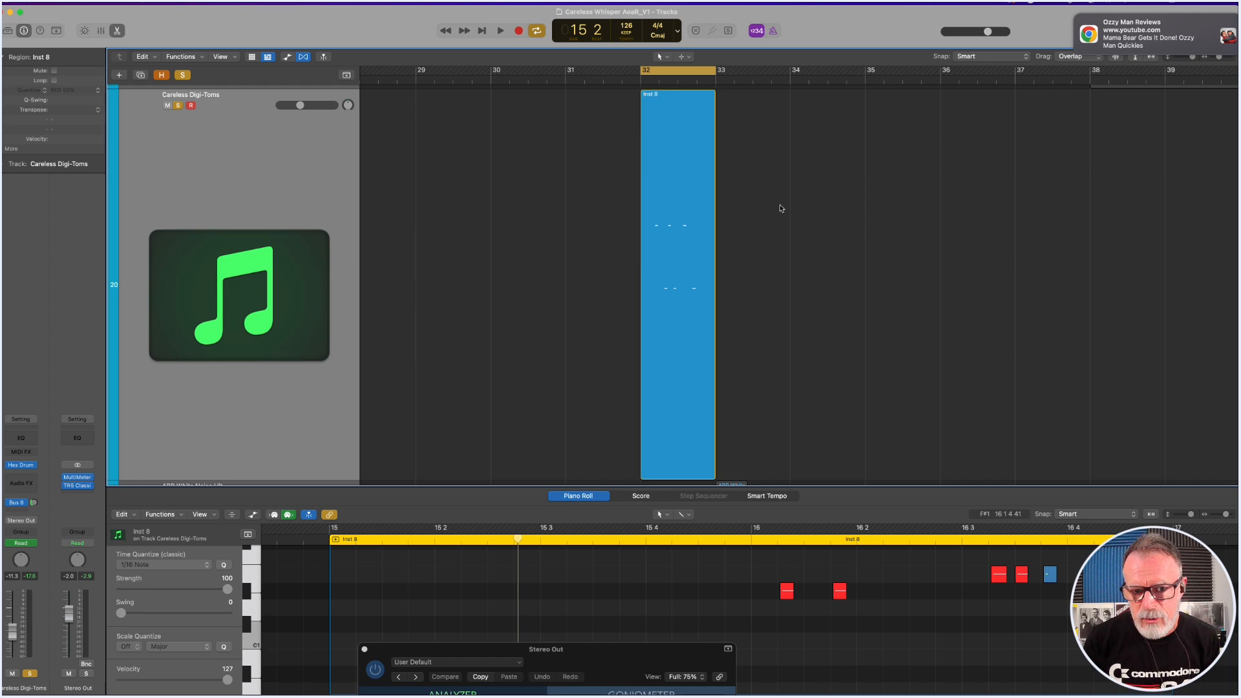
key(space)
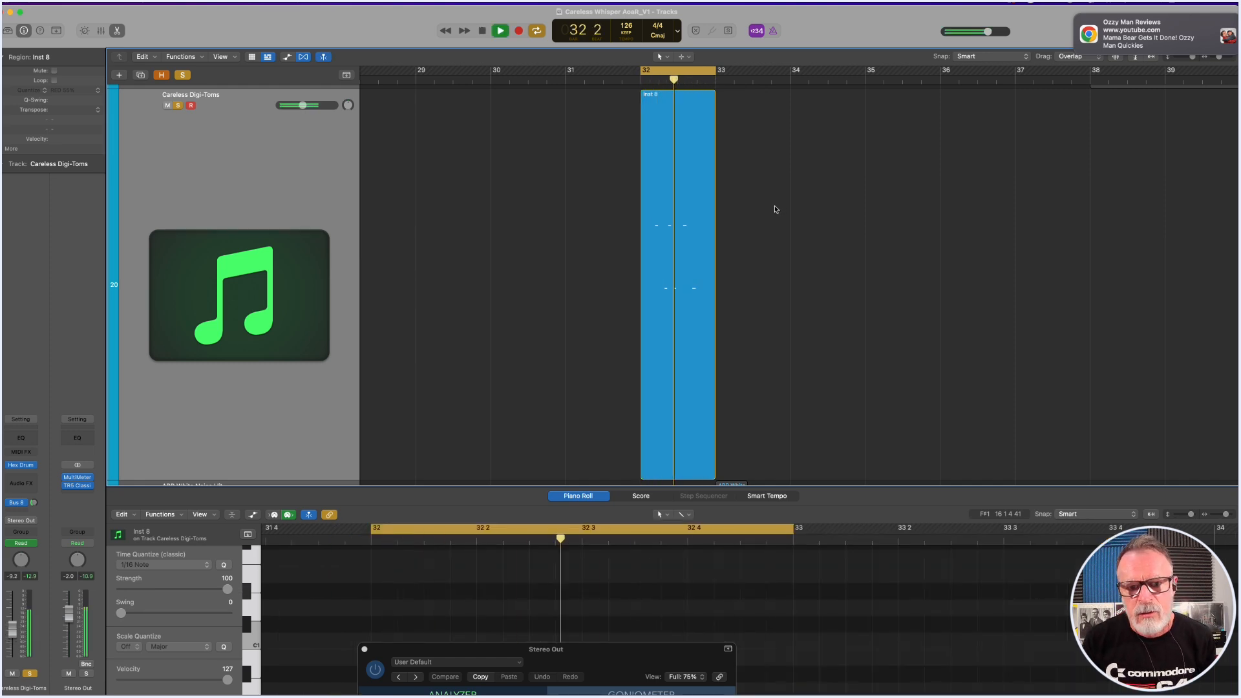
key(z)
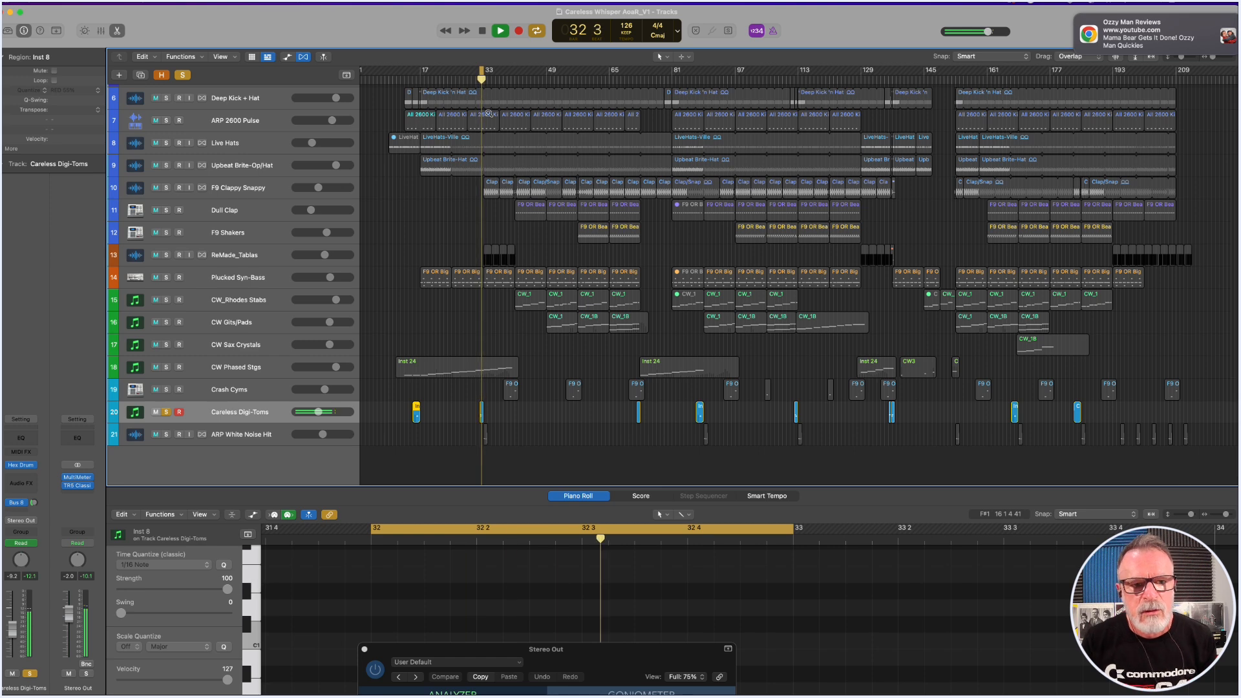
key(space)
Clear the solo and play the cycled tom fill in the full mix.
click(182, 75)
key(space)
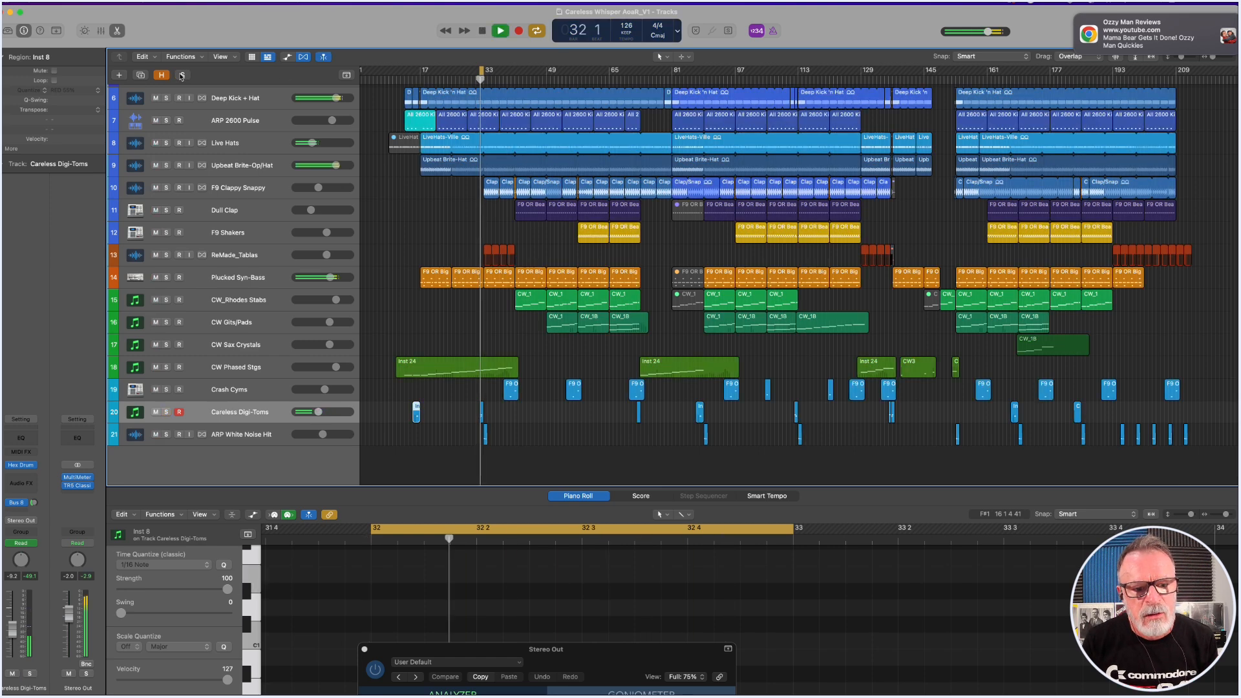
key(space)
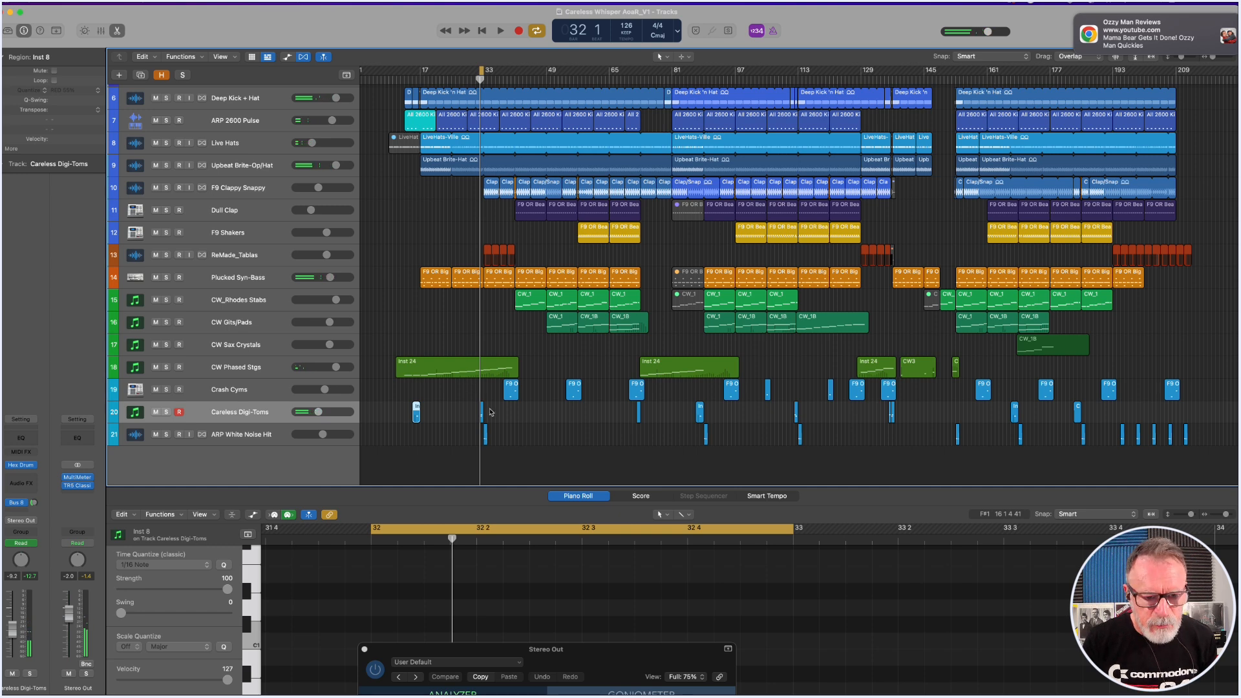
Extend the cycle range to bar 34, solo Careless Digi-Toms and ARP White Noise Hit, and play them together.
drag(470, 418, 524, 440)
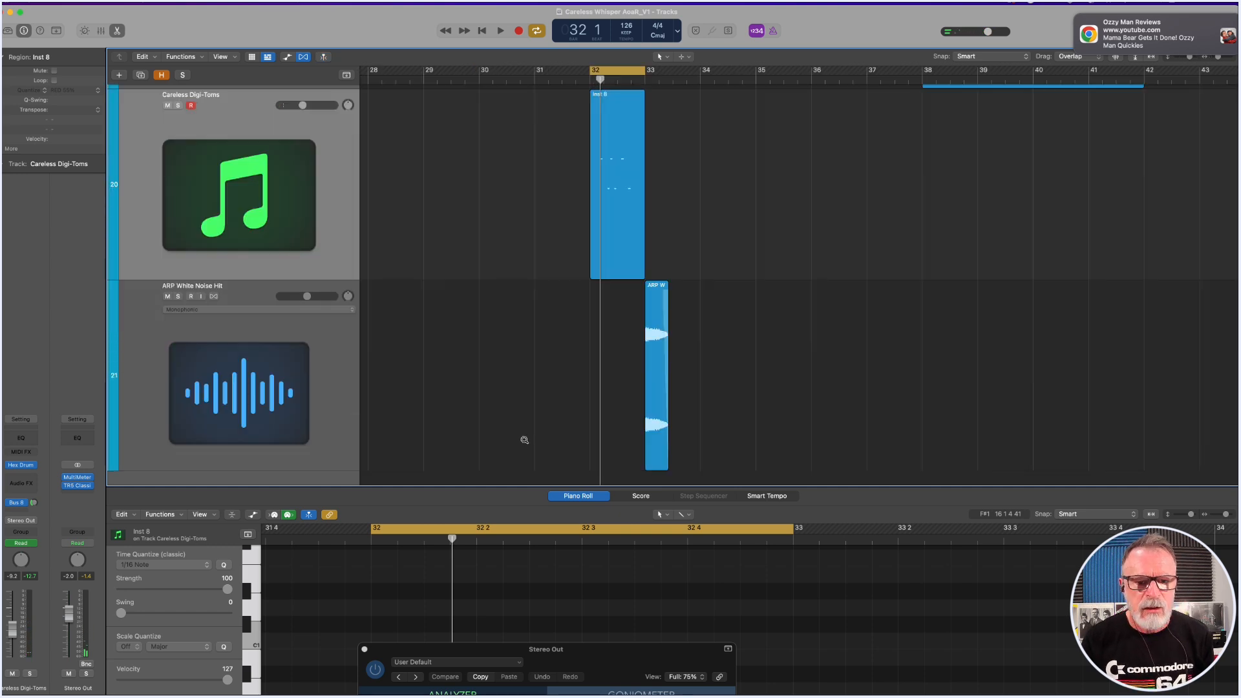
drag(645, 73, 700, 73)
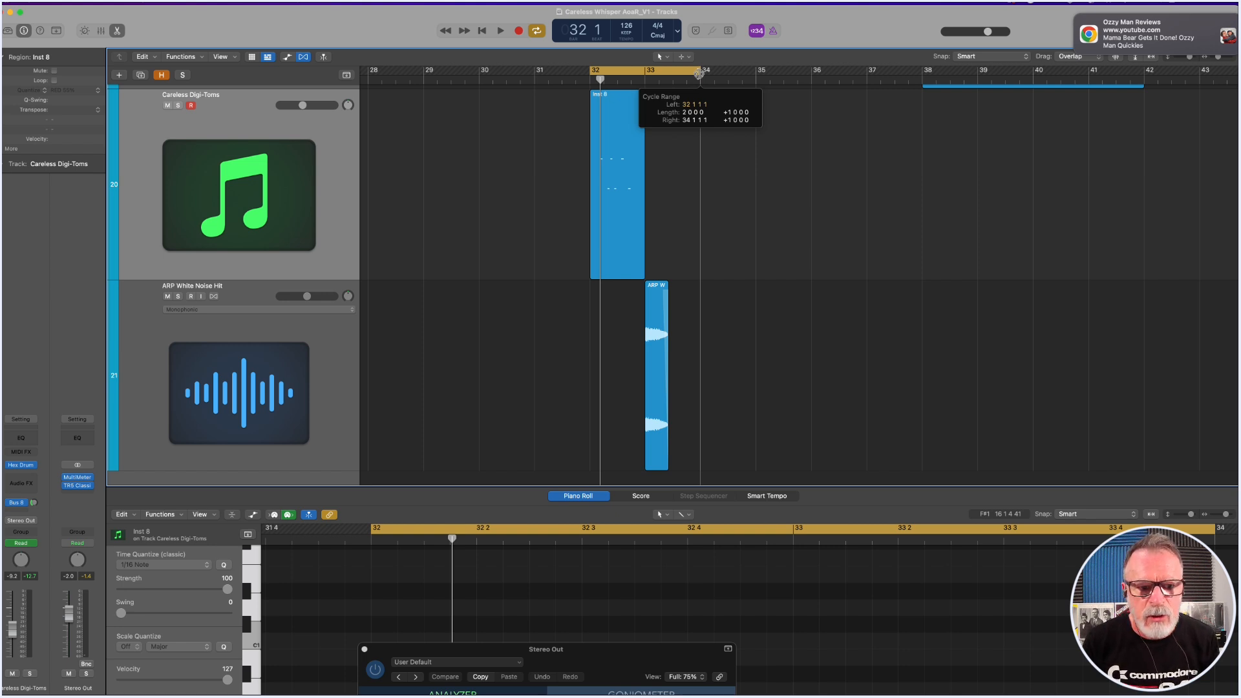
drag(700, 73, 699, 73)
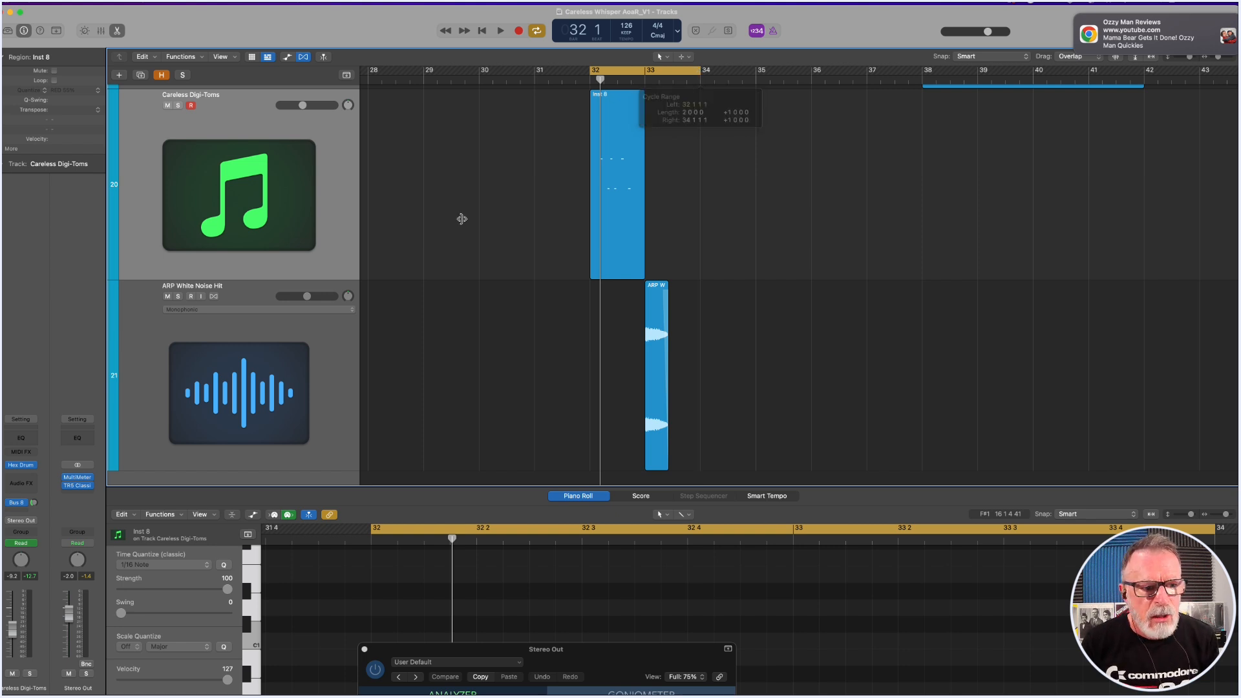
click(178, 297)
click(178, 106)
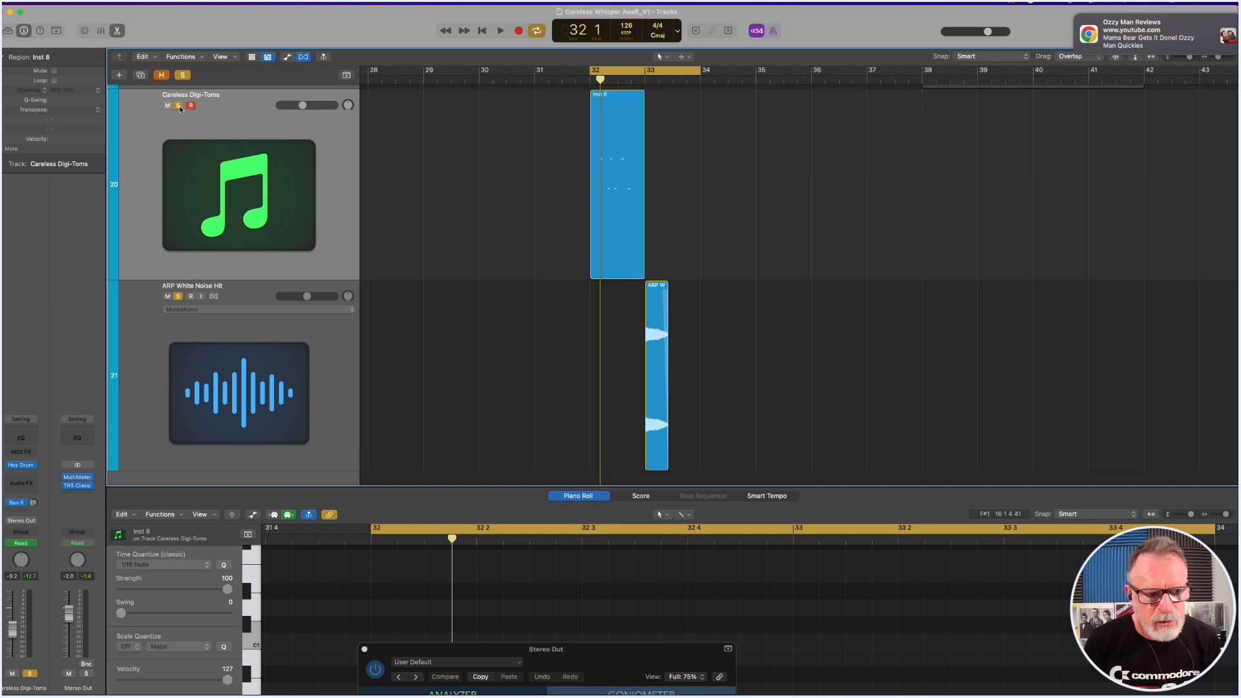
key(space)
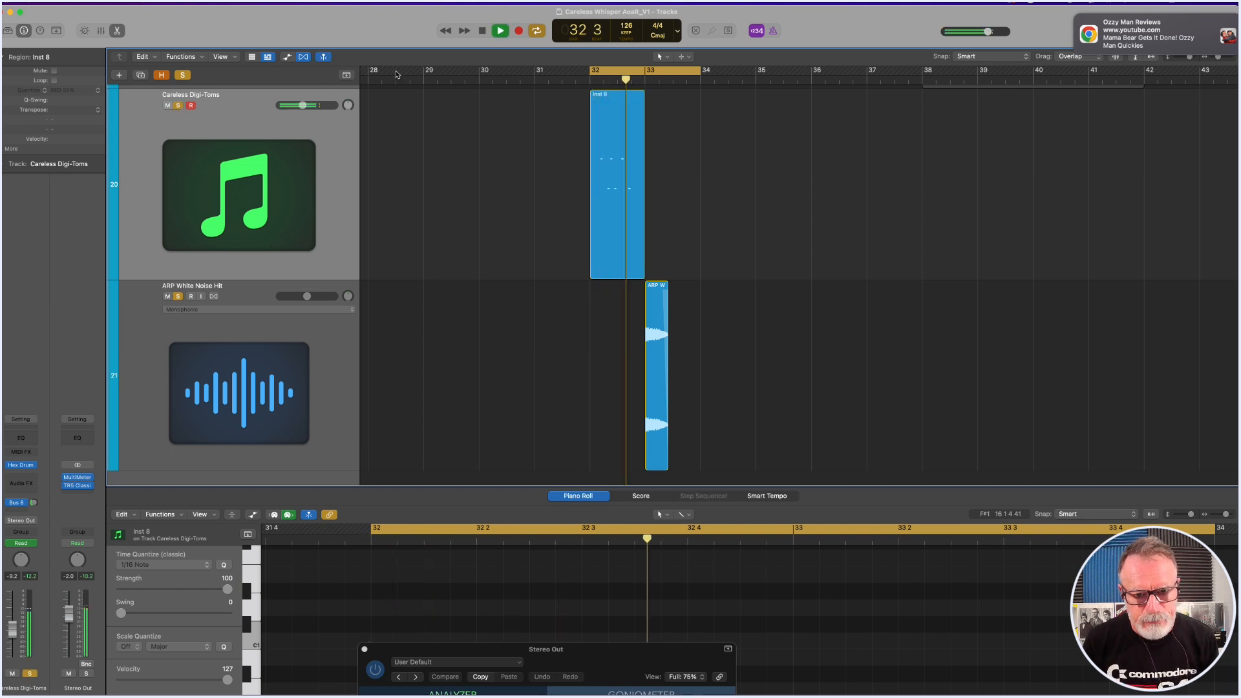
key(space)
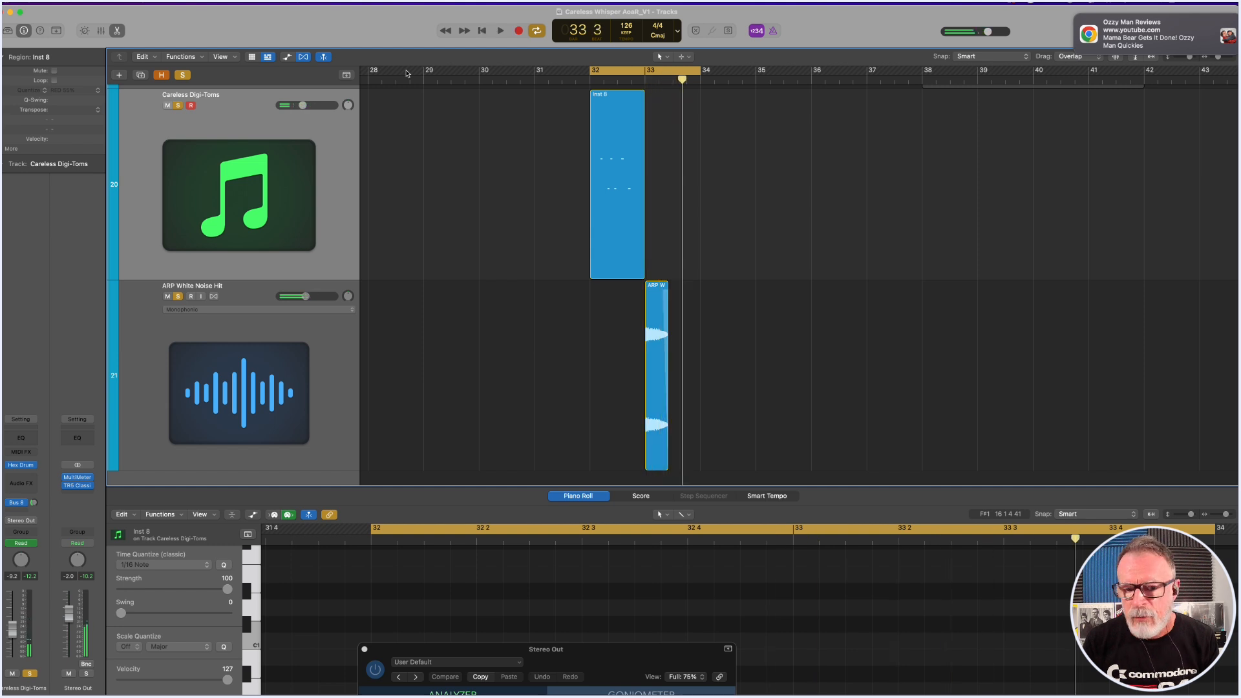
Select the ARP White Noise Hit track, move the MultiMeter window beside its region, and bypass the track's four insert effects.
click(264, 299)
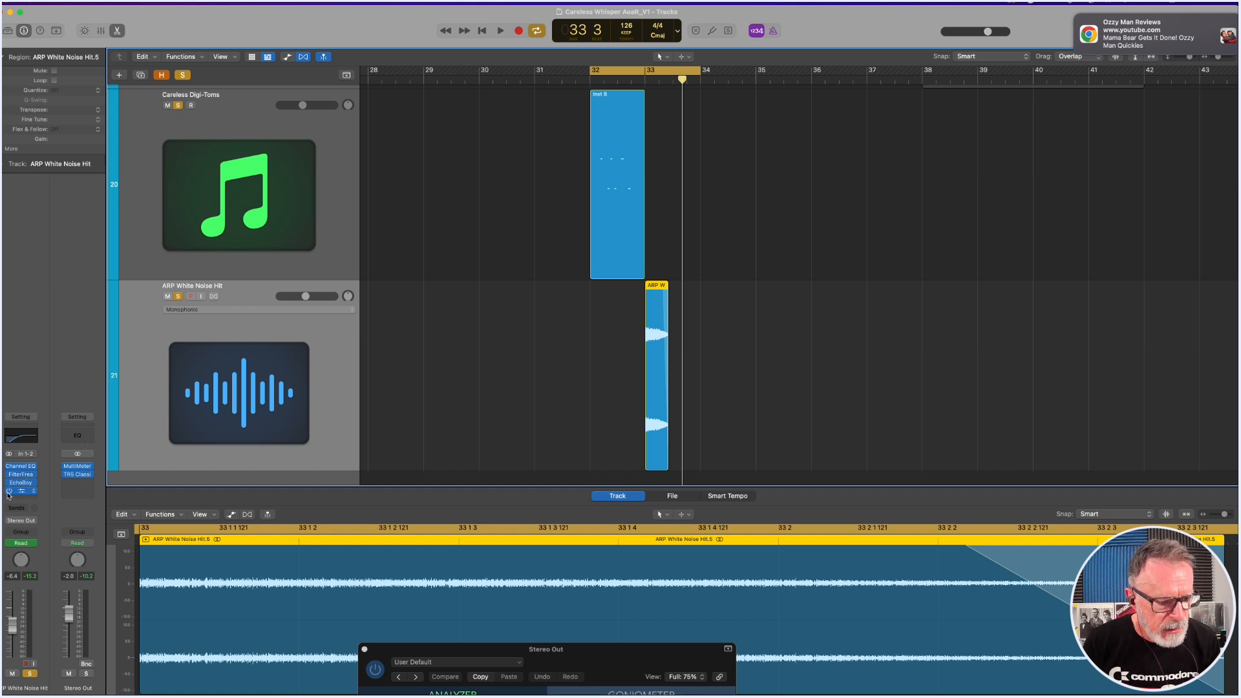
drag(561, 665, 957, 179)
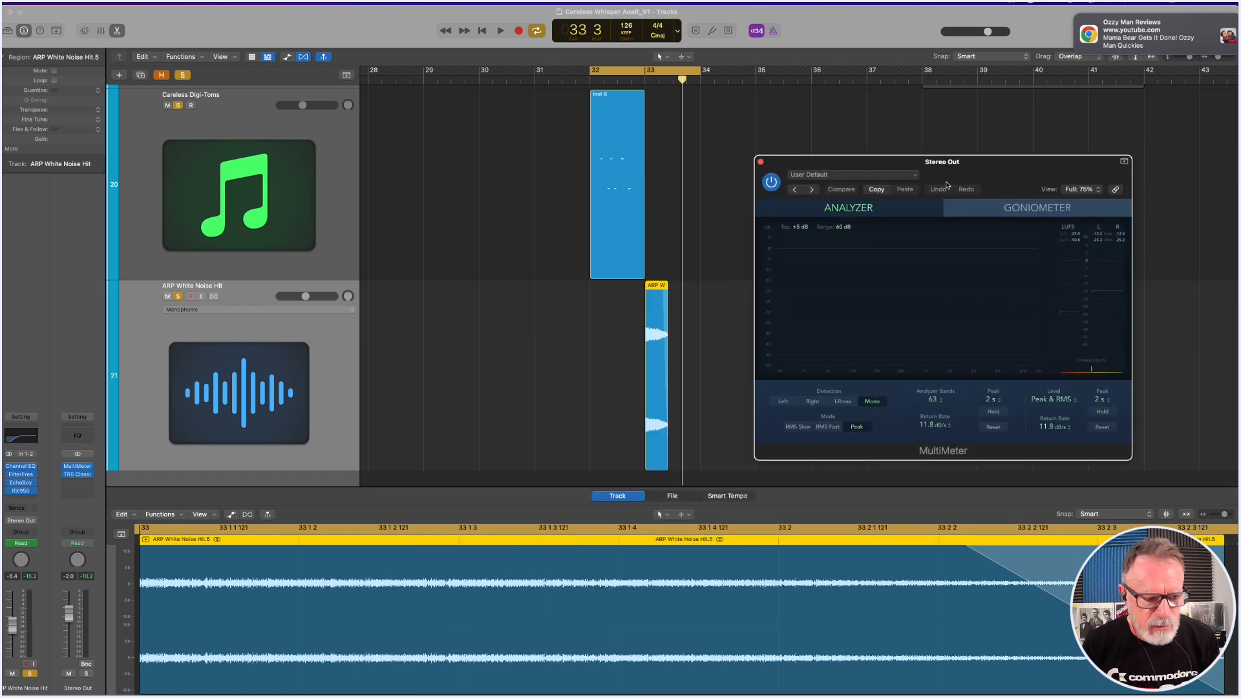
drag(9, 490, 9, 474)
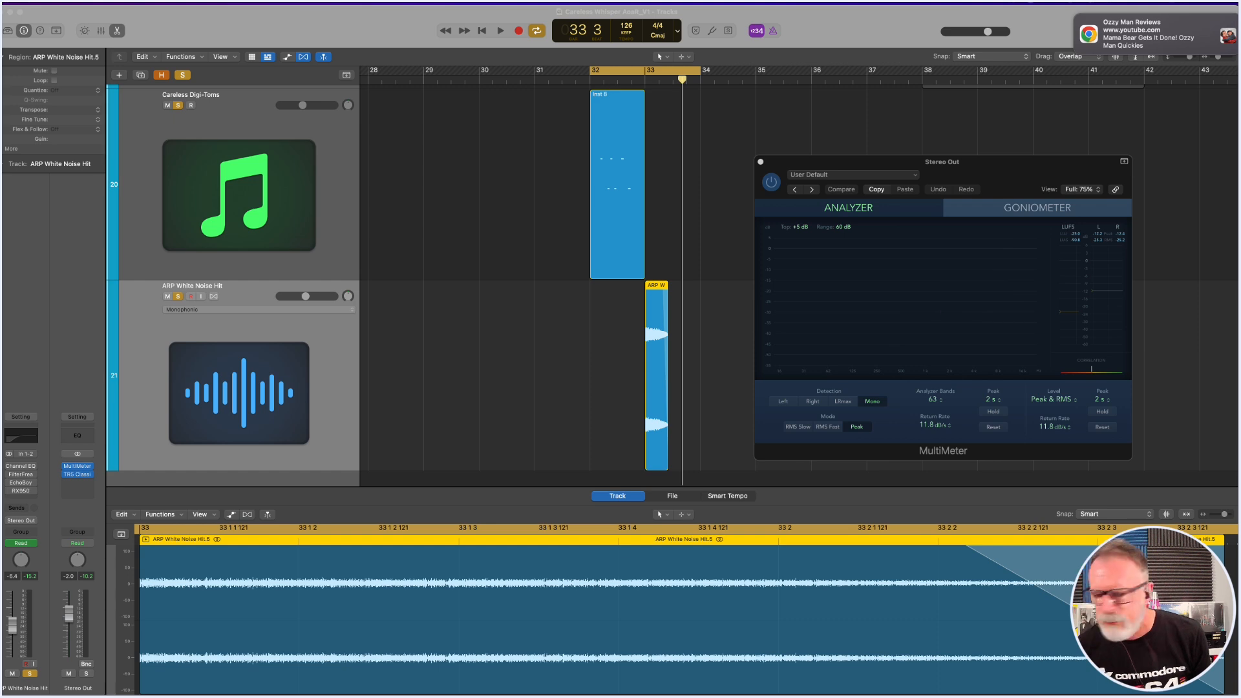
click(388, 17)
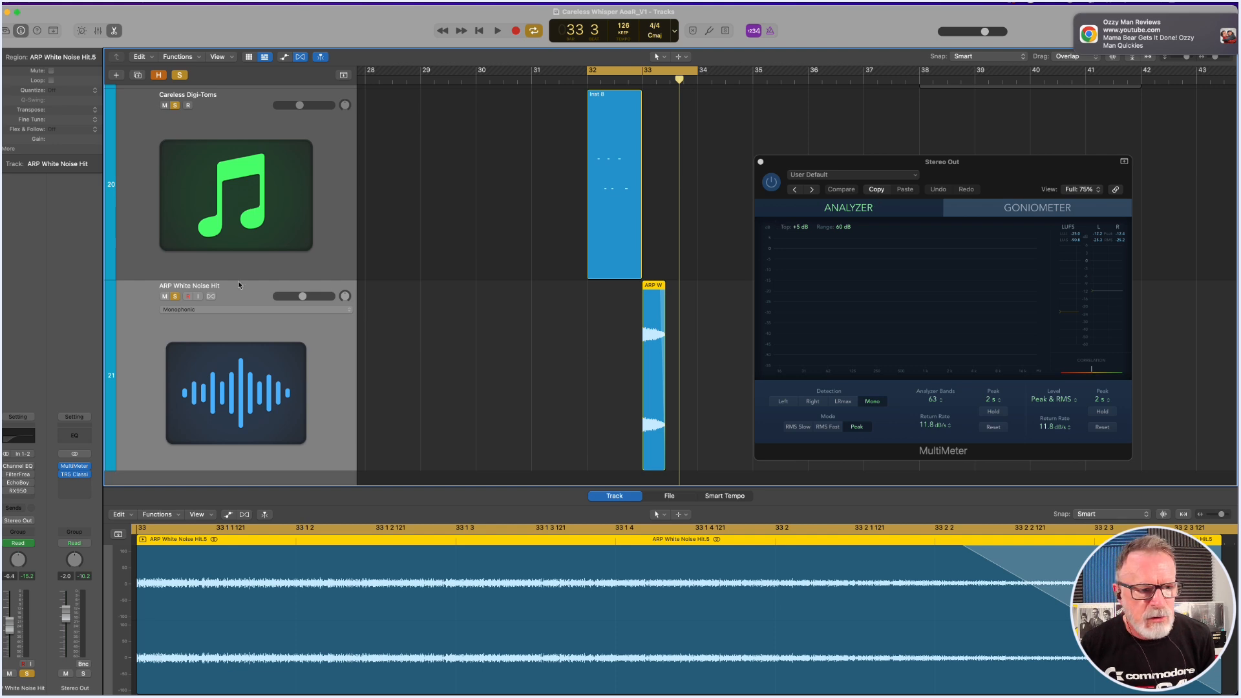
Unsolo Careless Digi-Toms, shorten the cycle to start around beat 3 of bar 32, and play the dry noise hit.
click(175, 106)
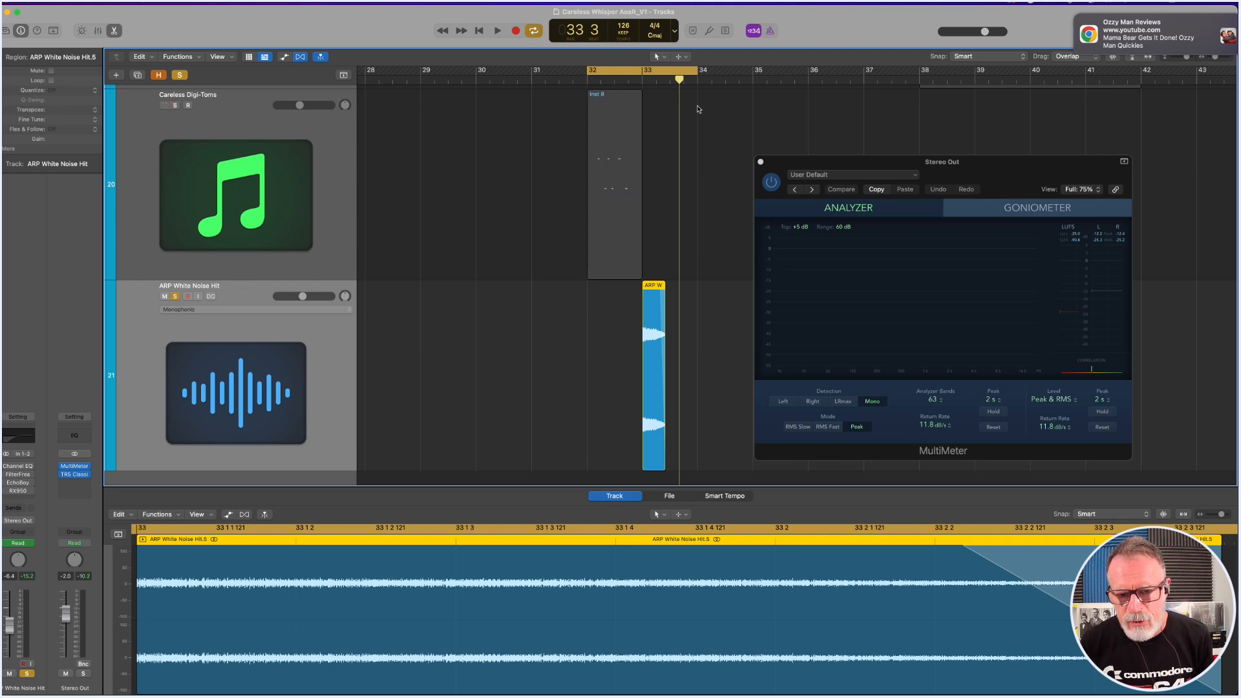
key(space)
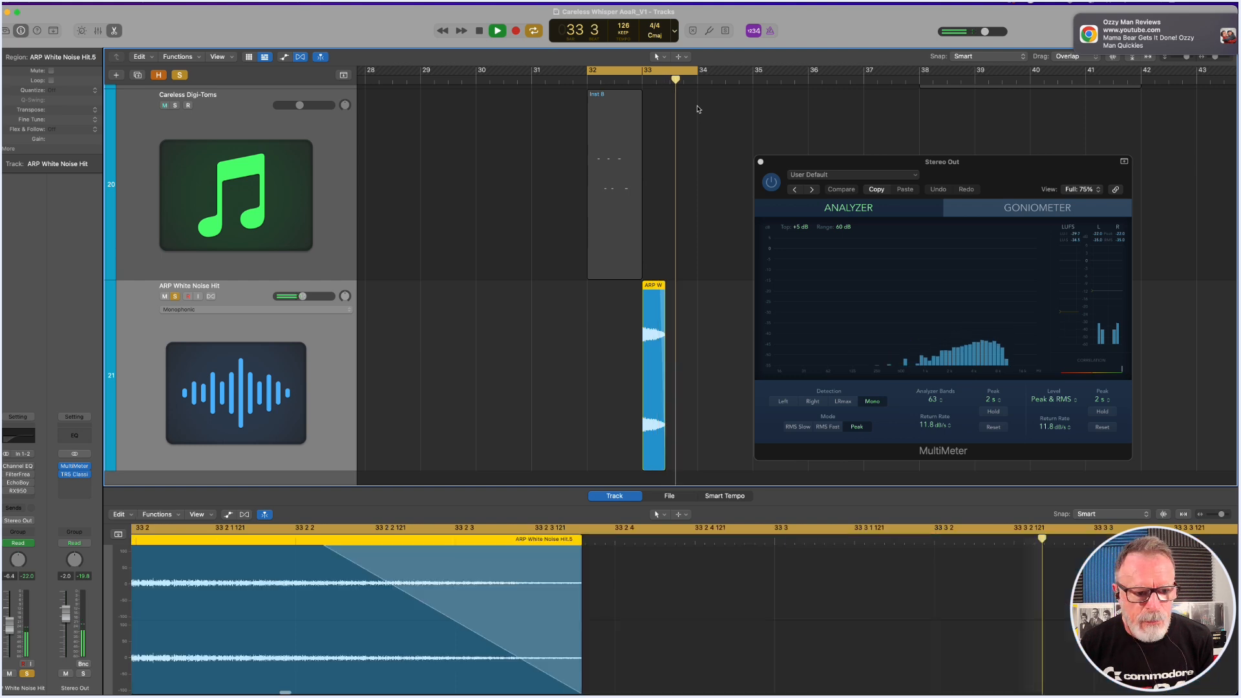
key(space)
drag(588, 72, 618, 72)
drag(696, 72, 686, 74)
key(space)
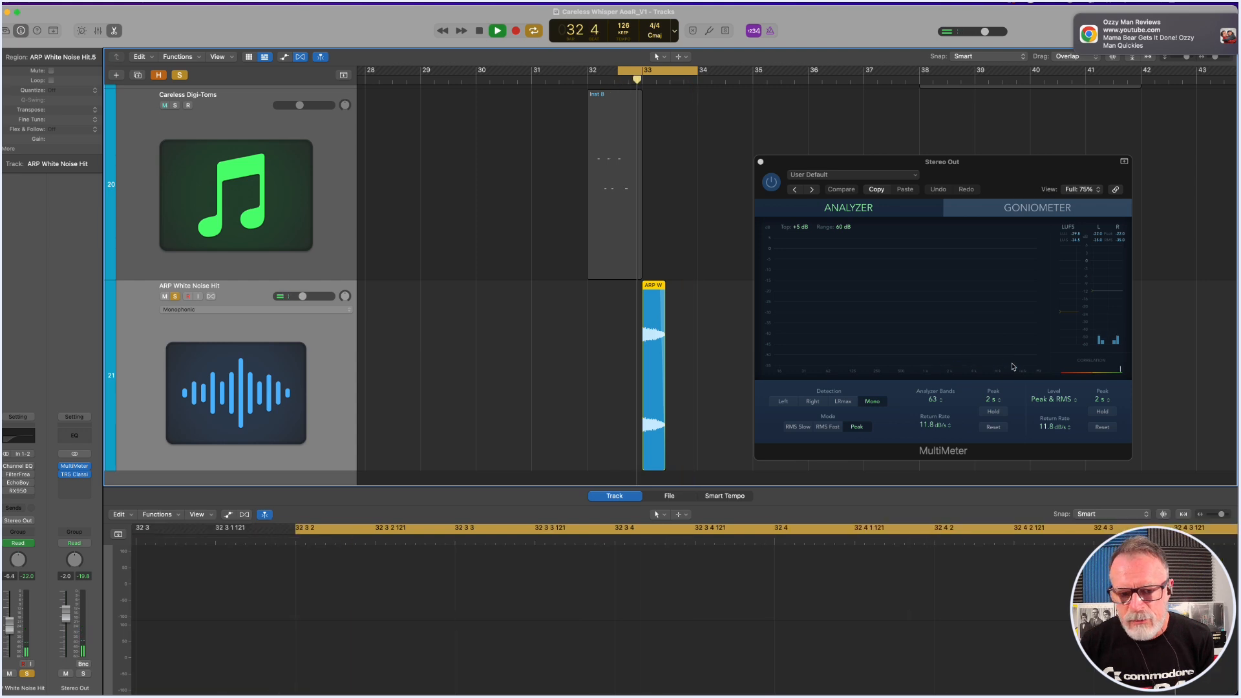
key(space)
Re-enable the Channel EQ on ARP White Noise Hit, open its window, and move it clear of the noise region.
mouse_move(19, 469)
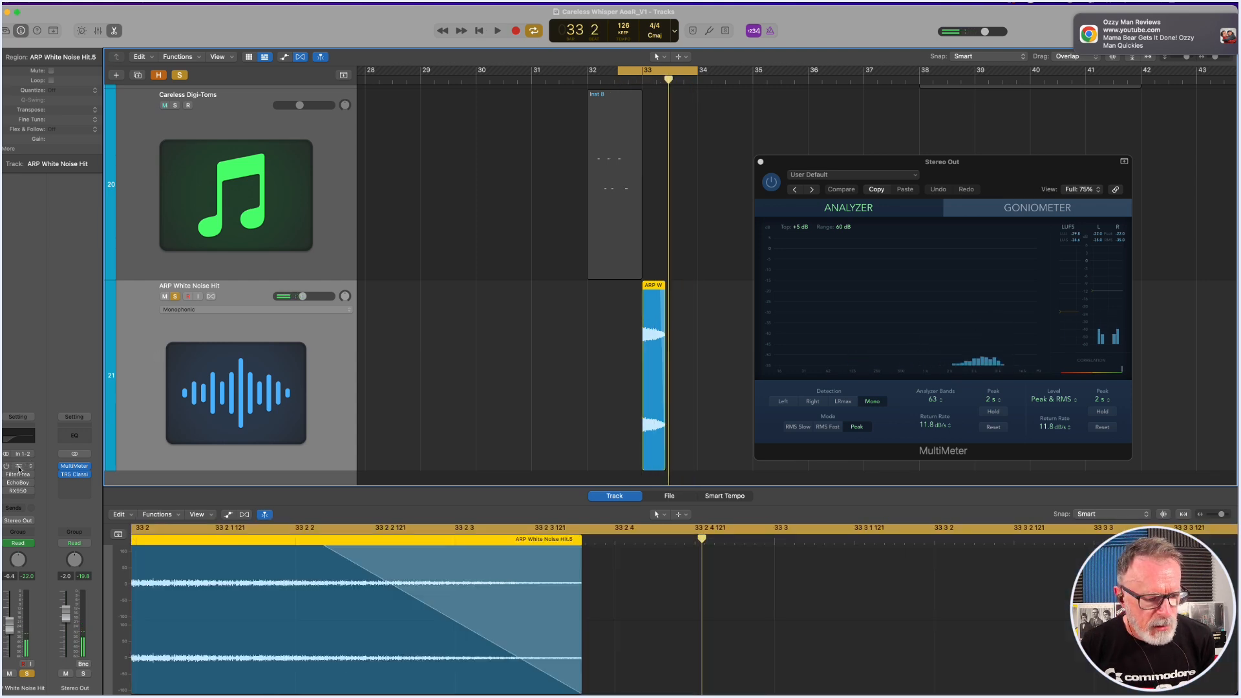
click(19, 468)
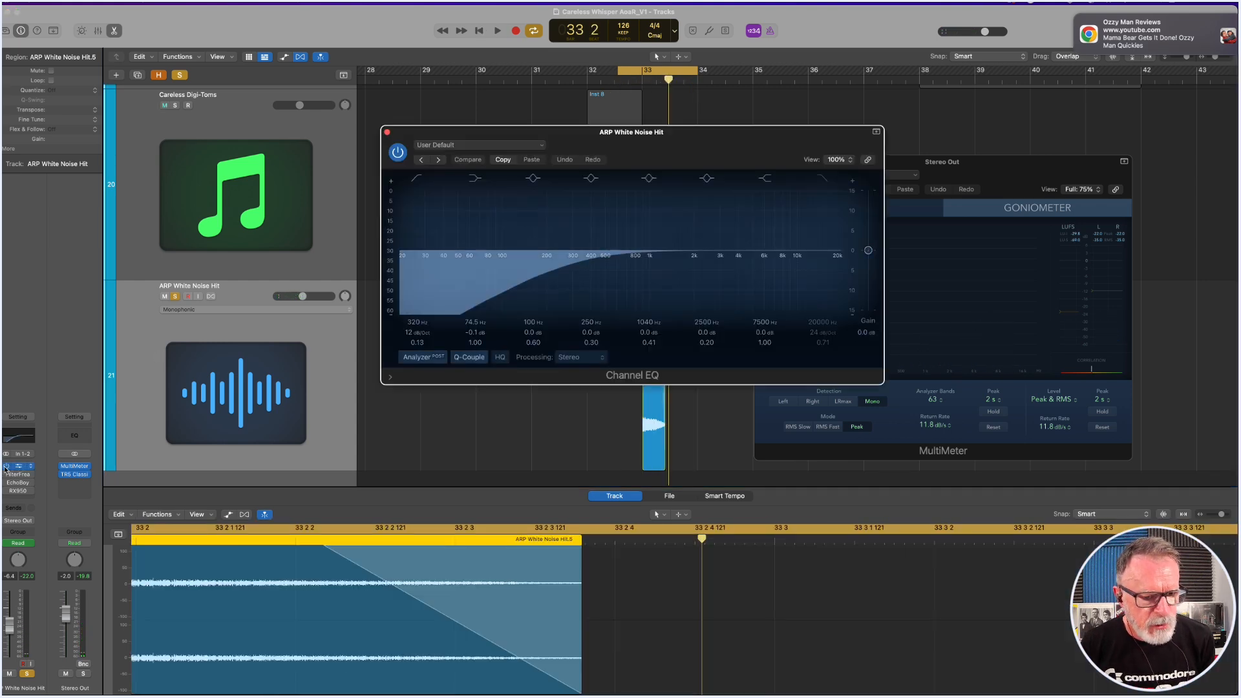
drag(612, 140, 269, 66)
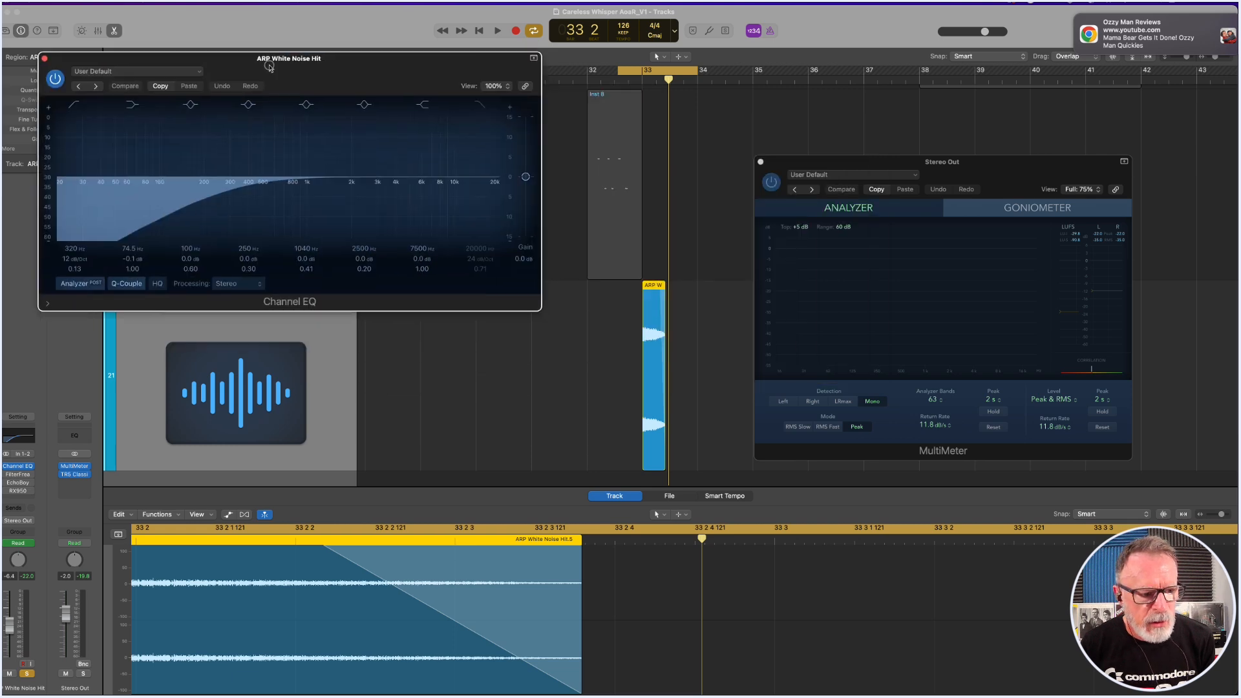
Re-enable and open FilterFreak on ARP White Noise Hit, then compare the looped noise hit with the filter on and off.
click(17, 475)
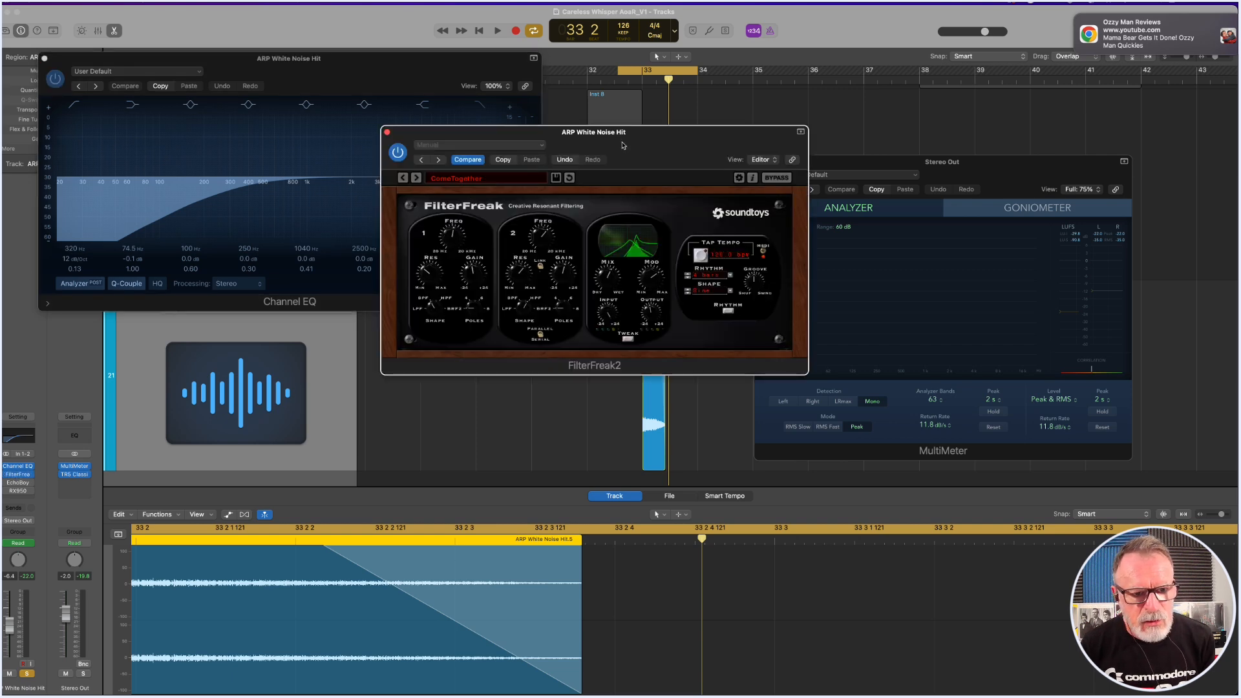
key(space)
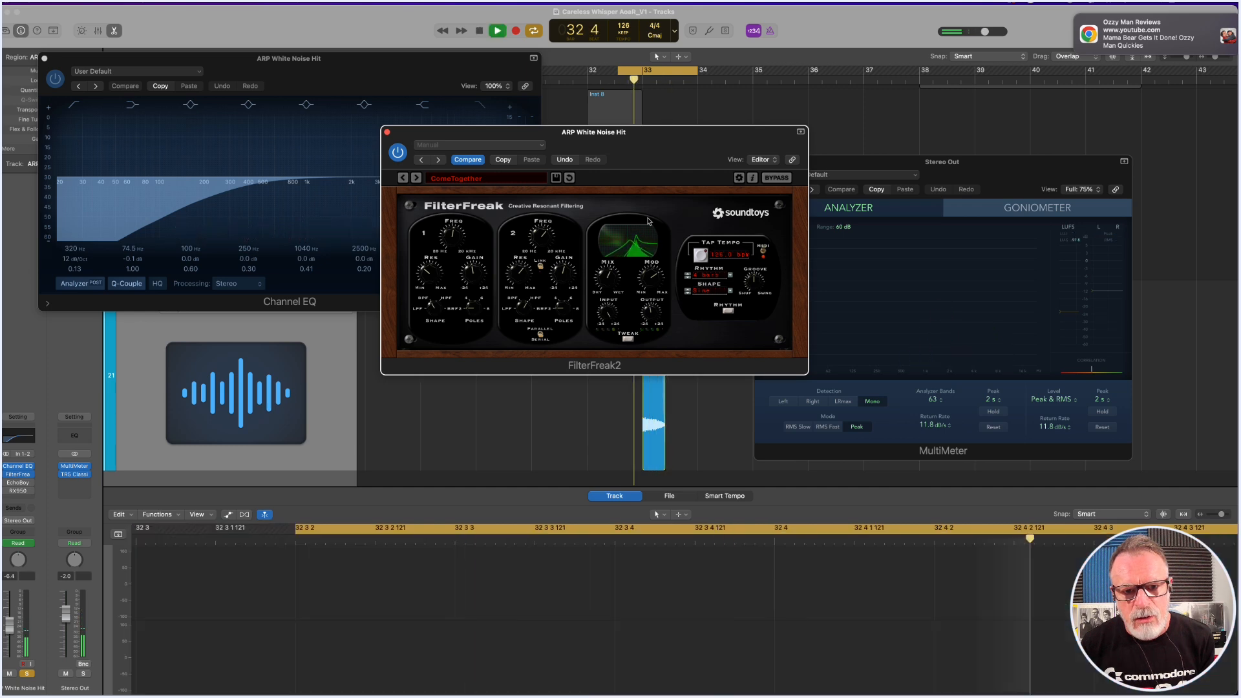
key(space)
click(399, 154)
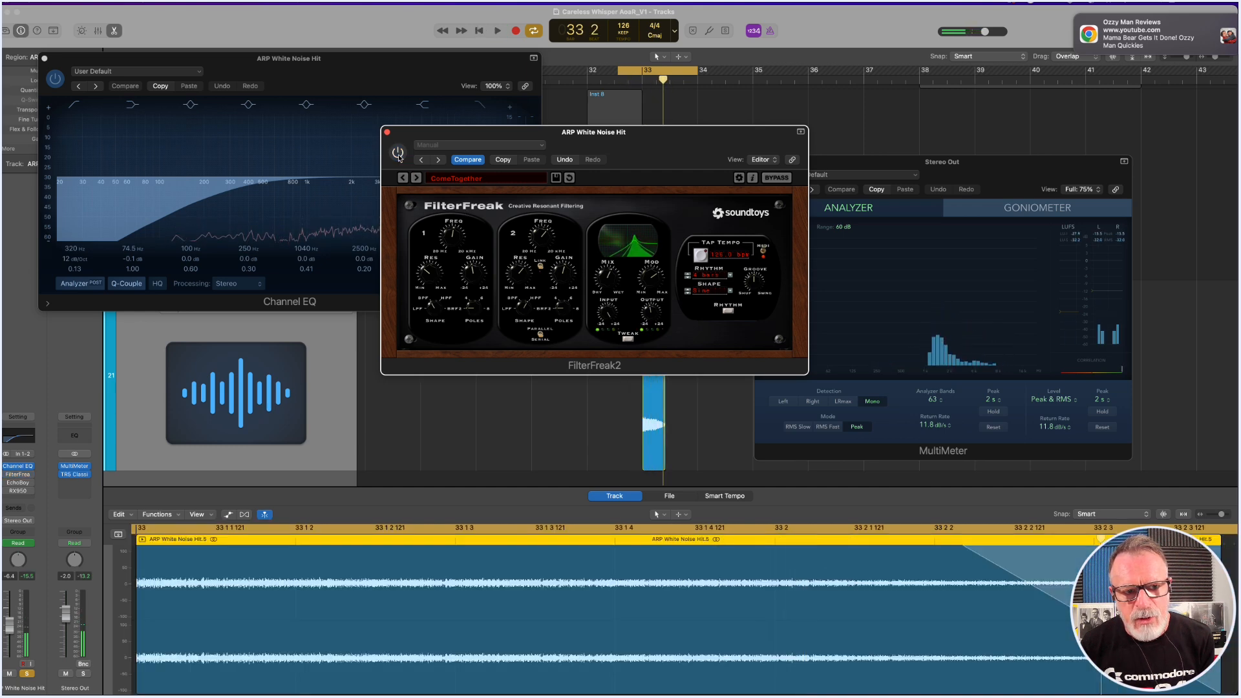
key(space)
key(space)
click(399, 154)
key(space)
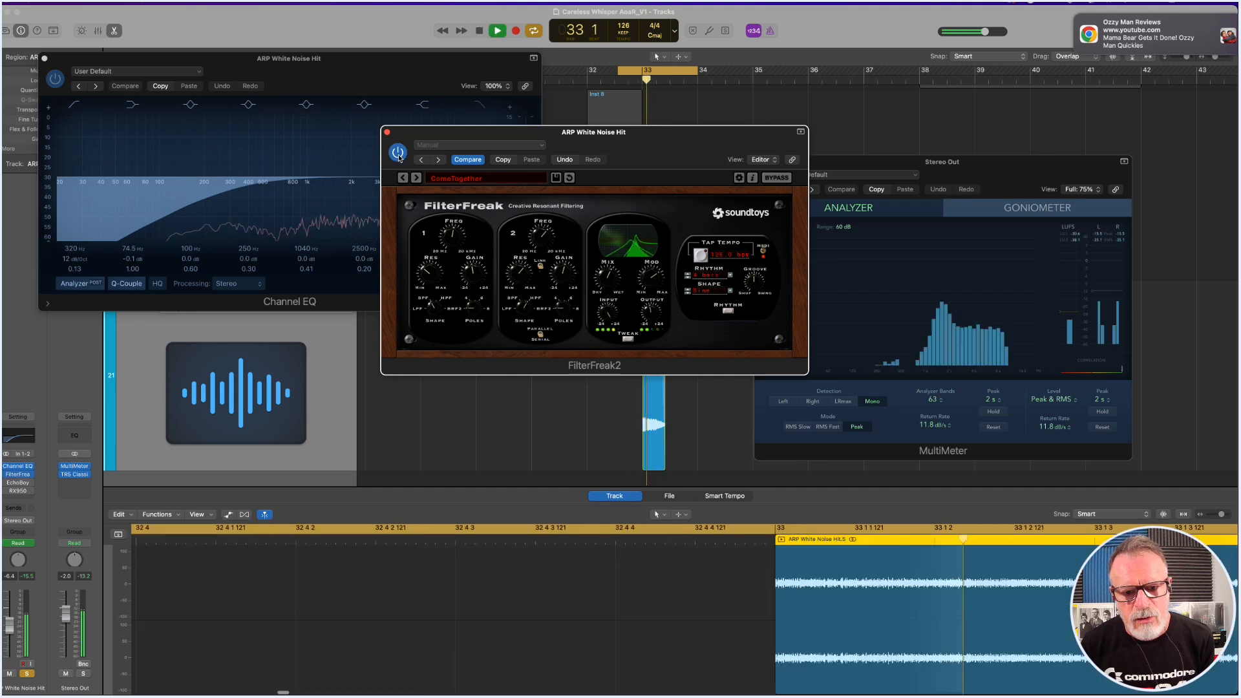
key(space)
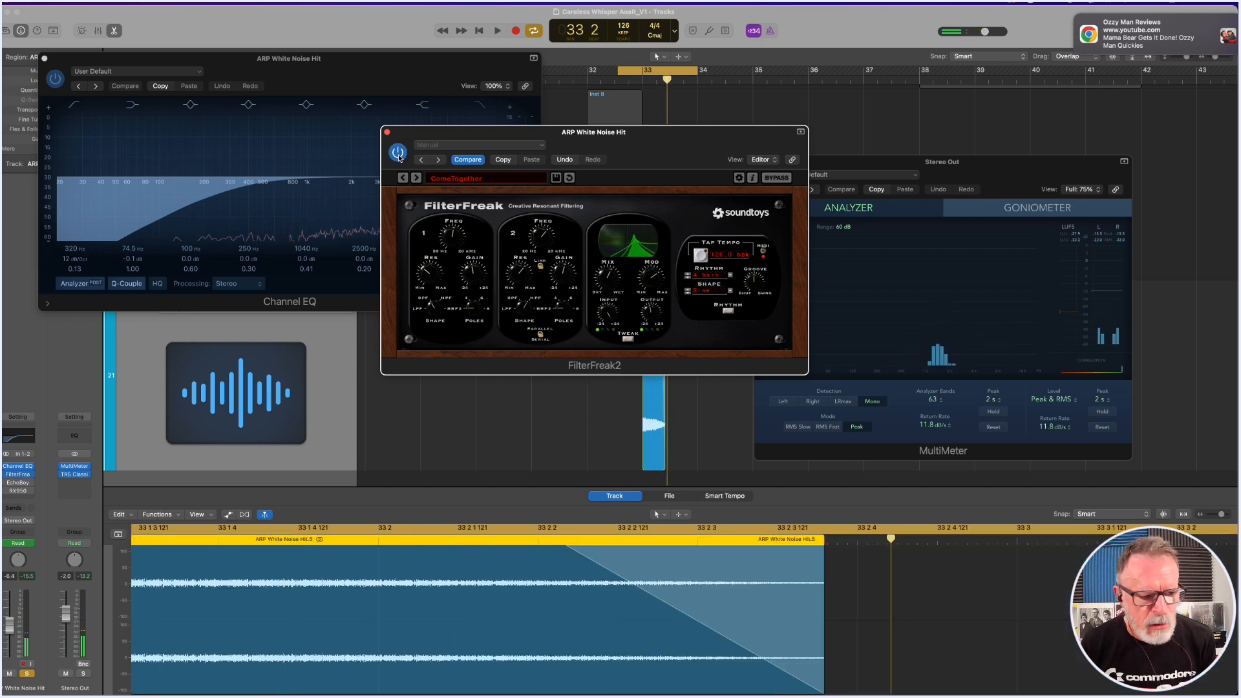
Re-enable and open EchoBoy on ARP White Noise Hit, move its window aside, and play the noise hit with the echo.
mouse_move(19, 485)
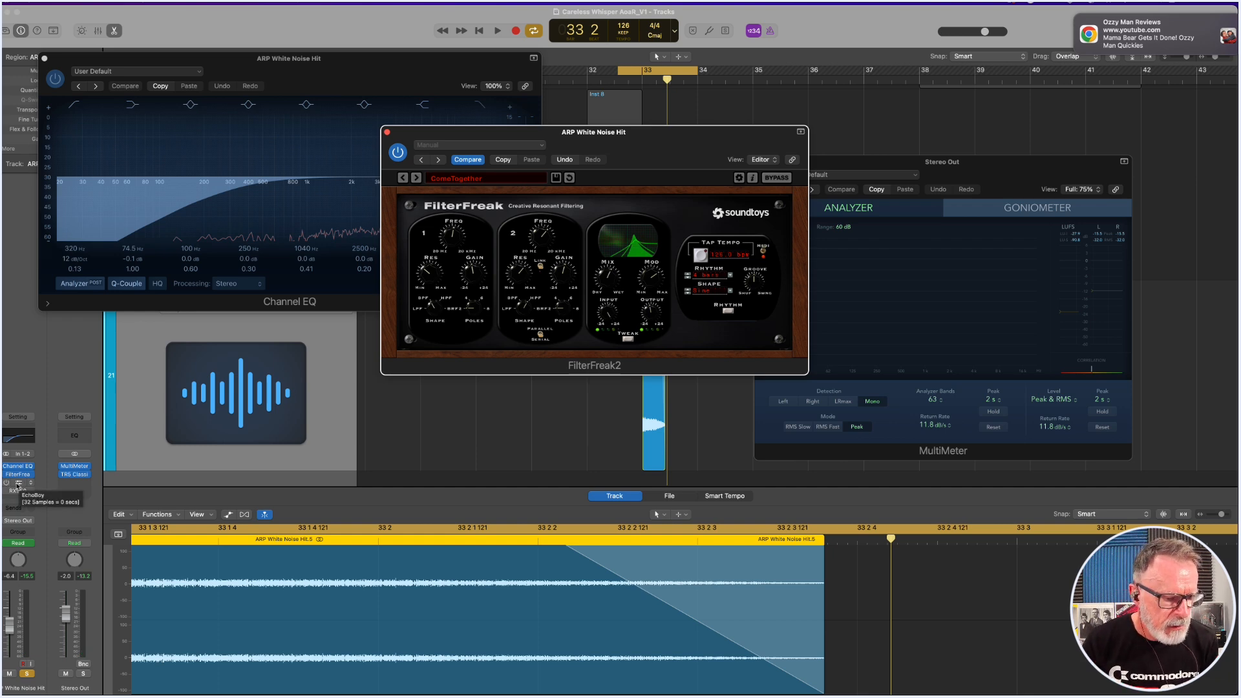
click(7, 485)
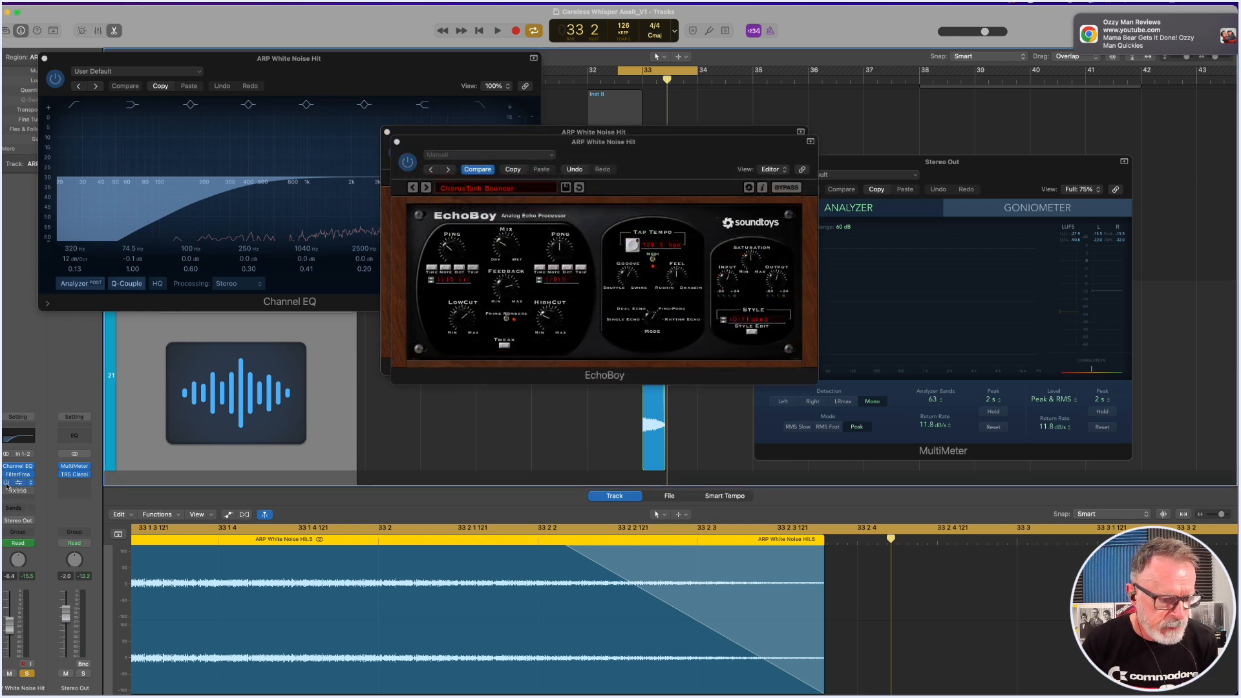
drag(638, 158, 711, 178)
key(space)
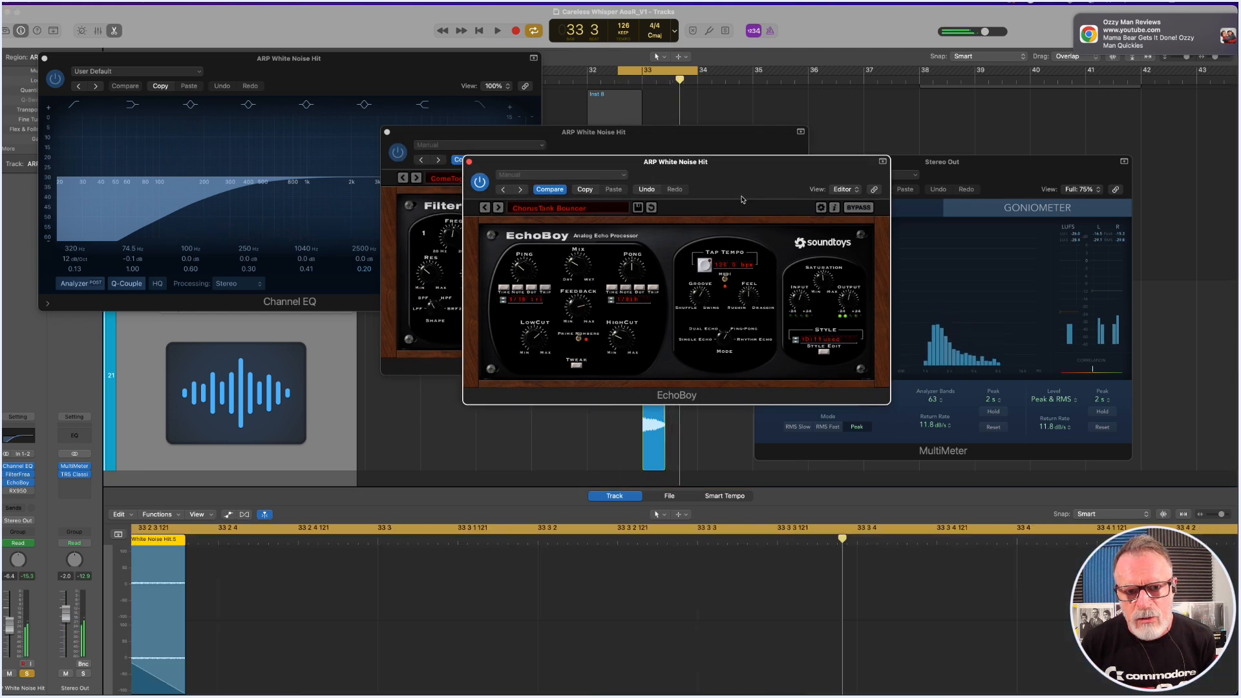
Stop playback, place the EchoBoy and MultiMeter windows next to each other, and replay the noise hit while watching the analyzer.
key(space)
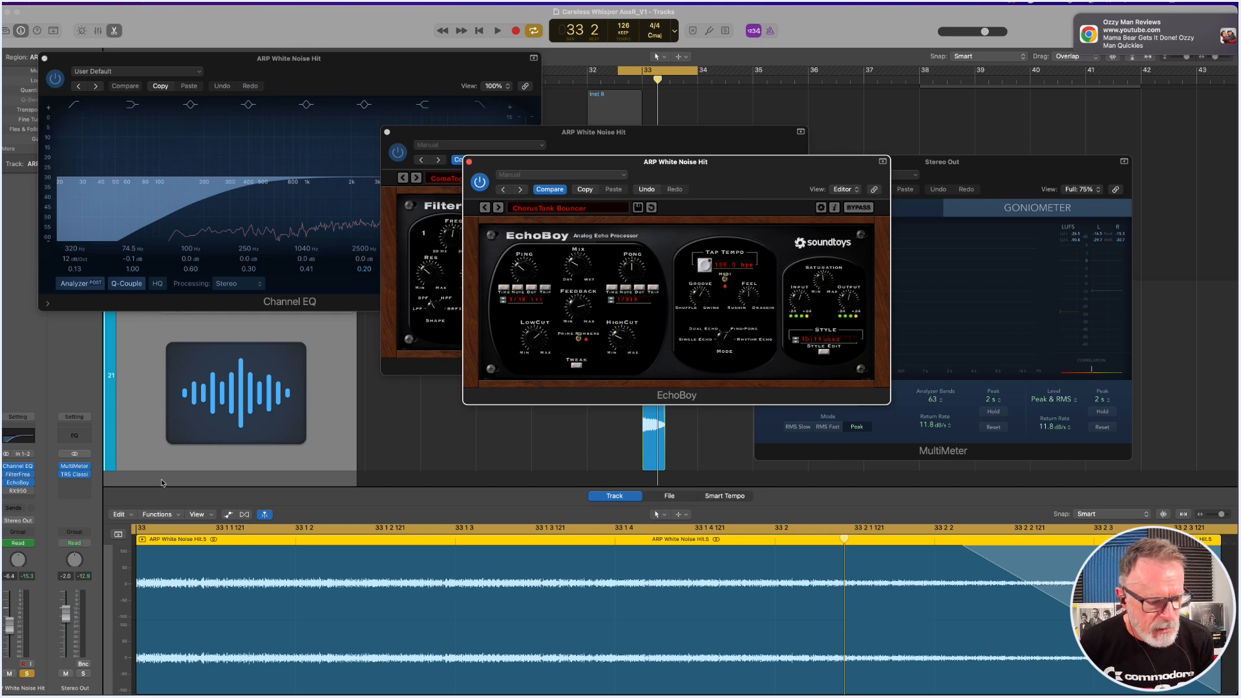
drag(693, 168, 496, 167)
drag(991, 187, 813, 160)
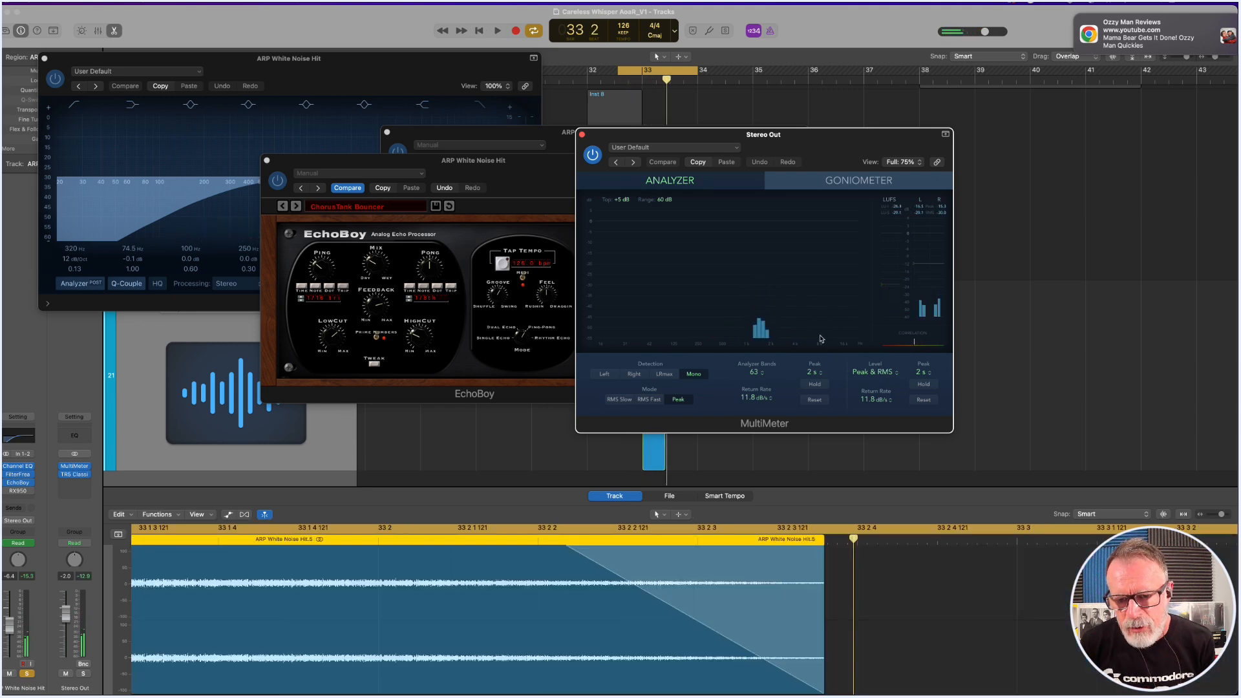
key(space)
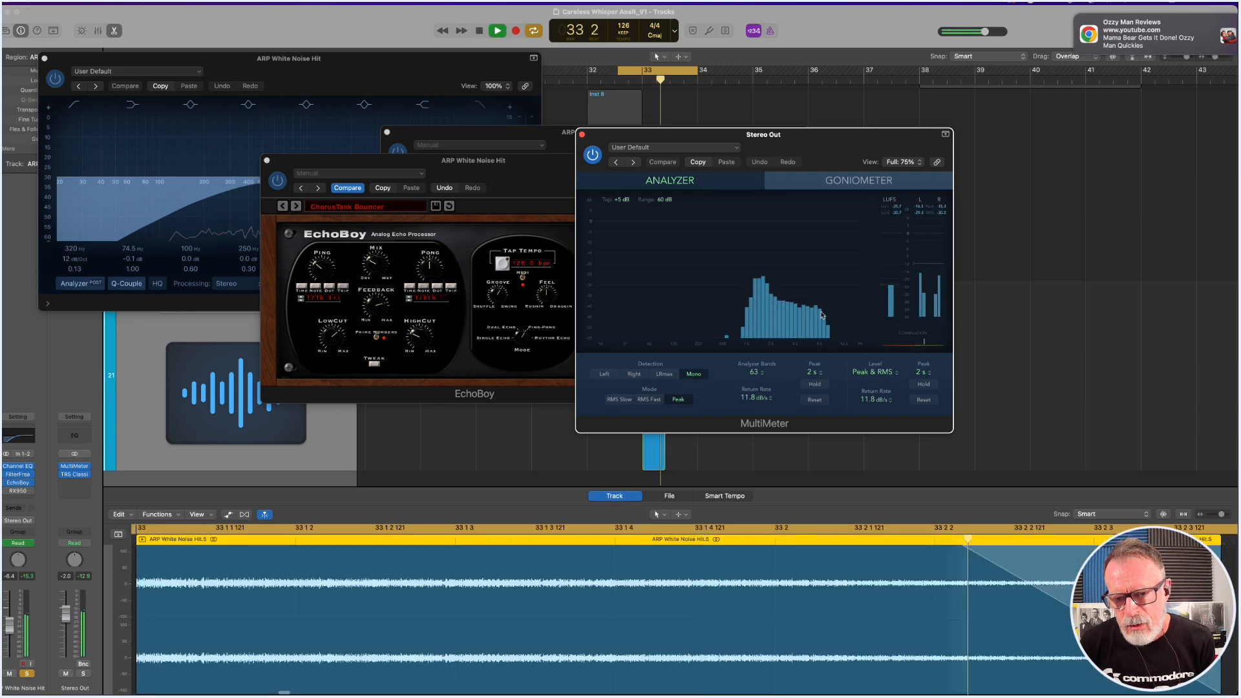
key(space)
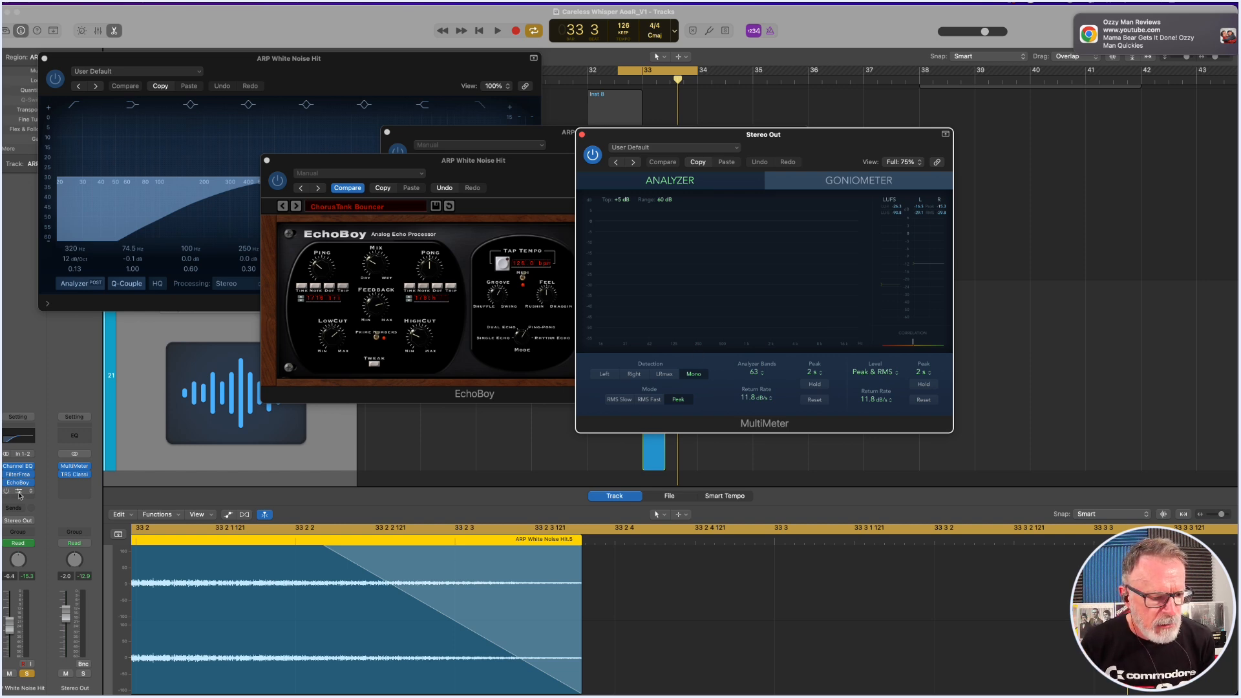
Re-enable and open RX950 on ARP White Noise Hit, move its window below the other plug-ins, and play the noise hit.
click(19, 496)
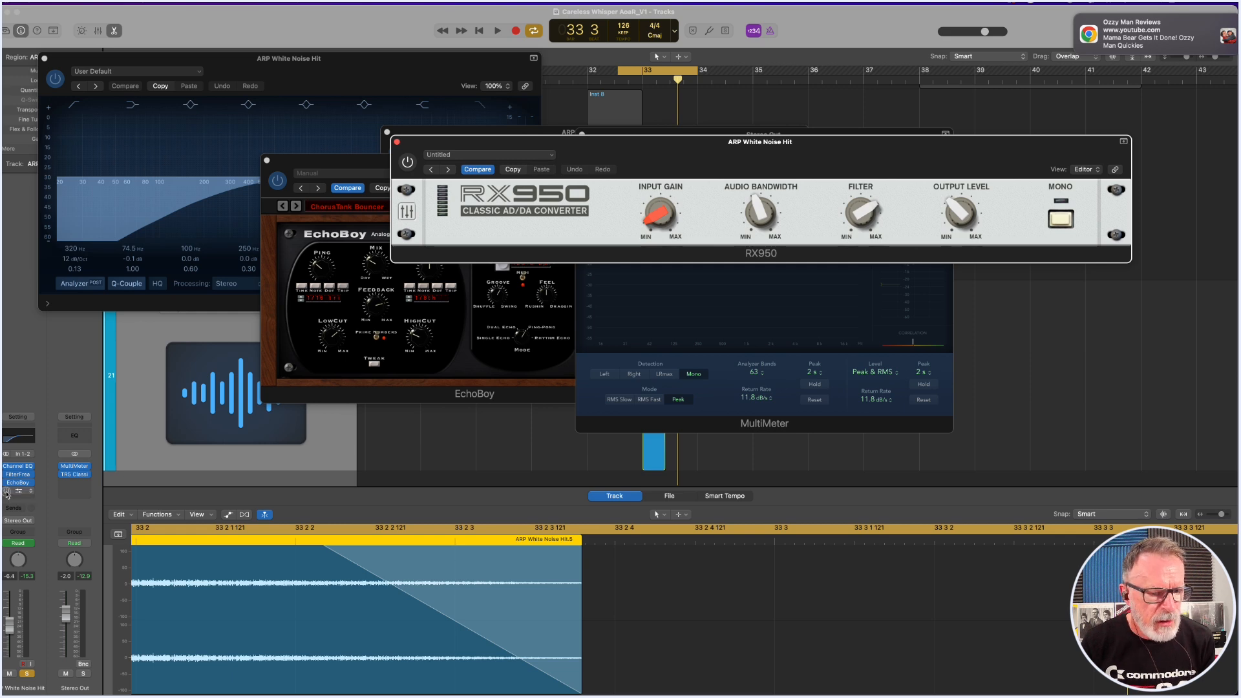
drag(687, 146, 456, 451)
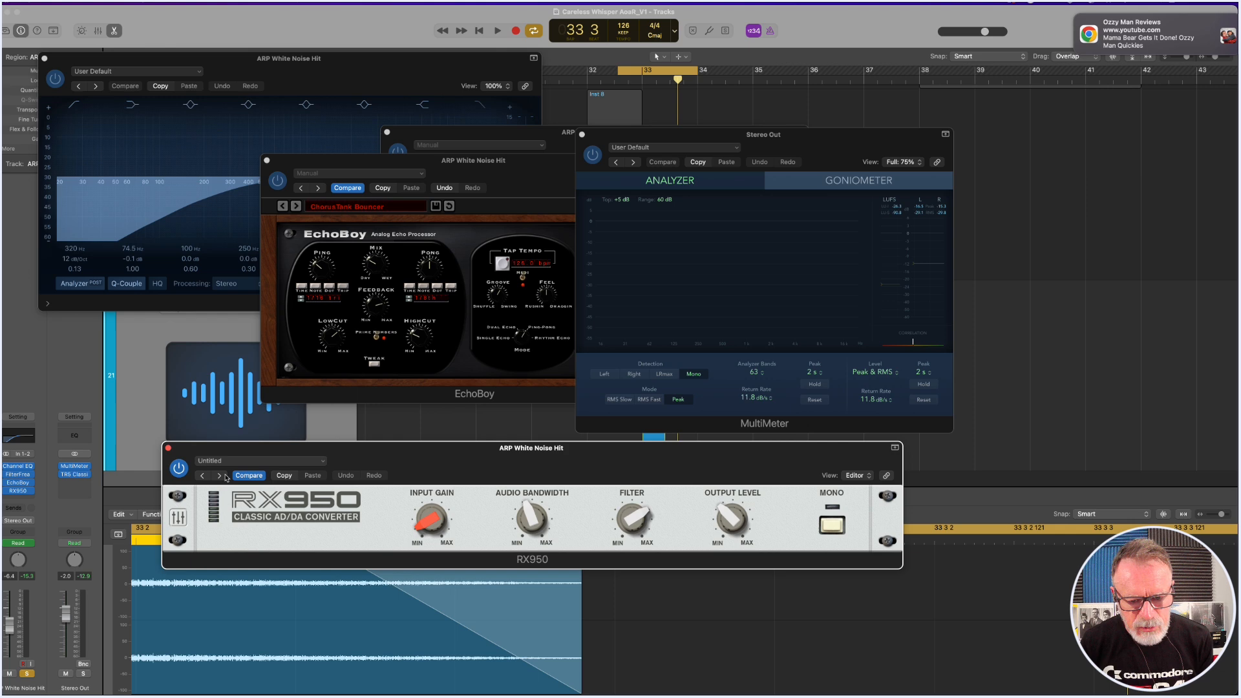
key(space)
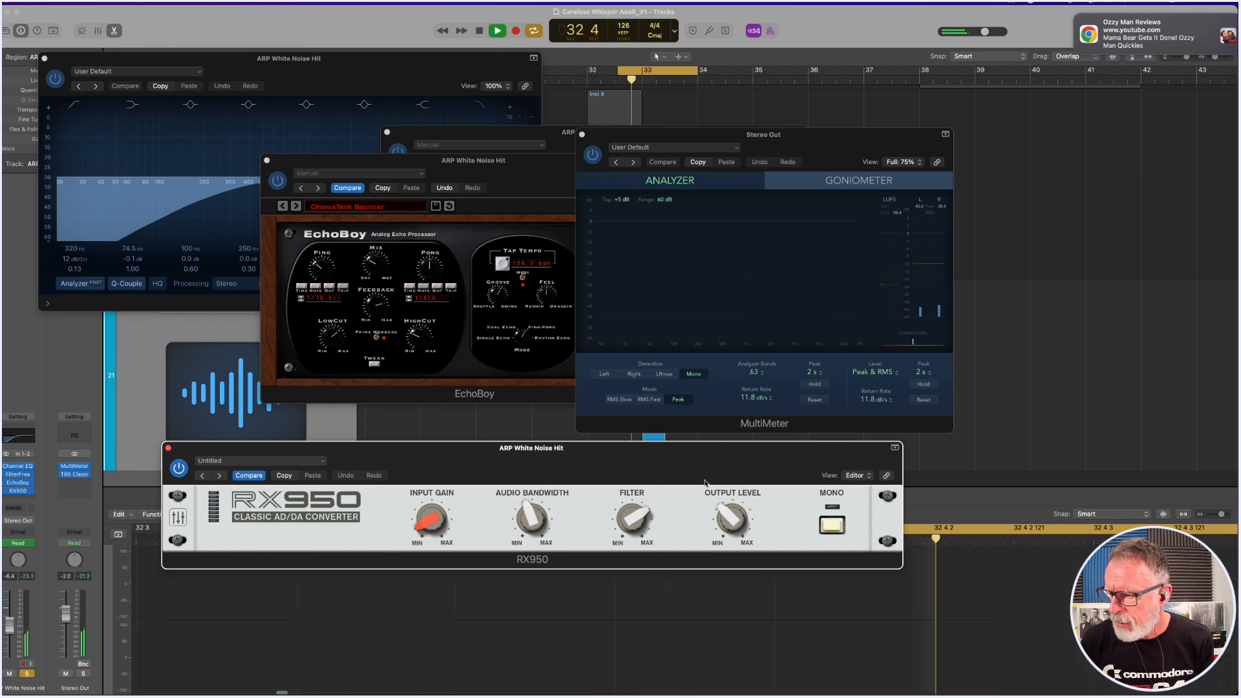
key(space)
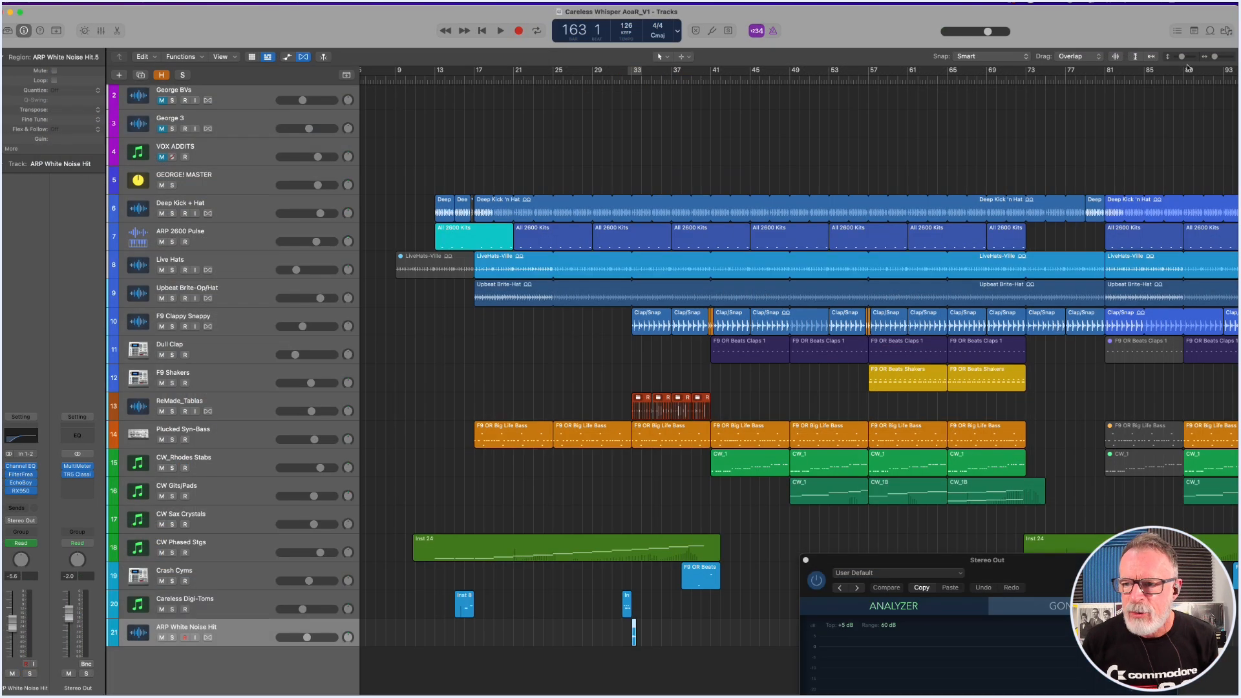
Record-enable the CW_Rhodes Stabs track, open its Serato Sample instrument, and reposition the plug-in window.
drag(1215, 57, 1212, 60)
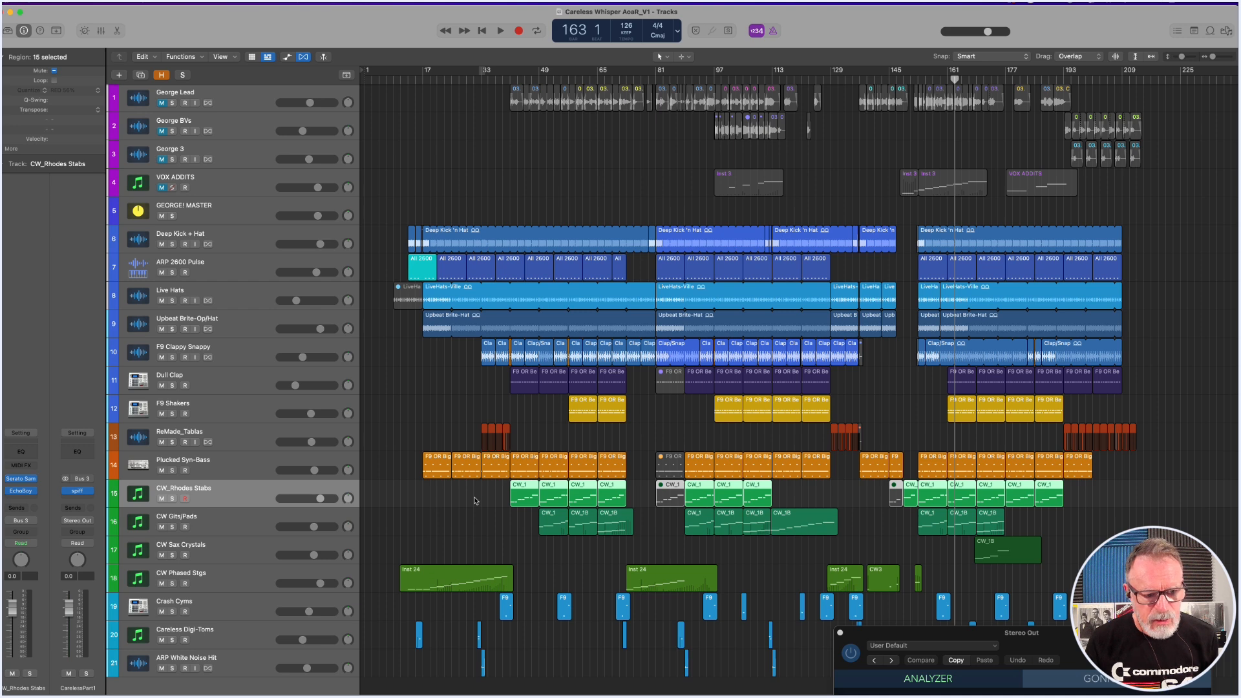
click(185, 499)
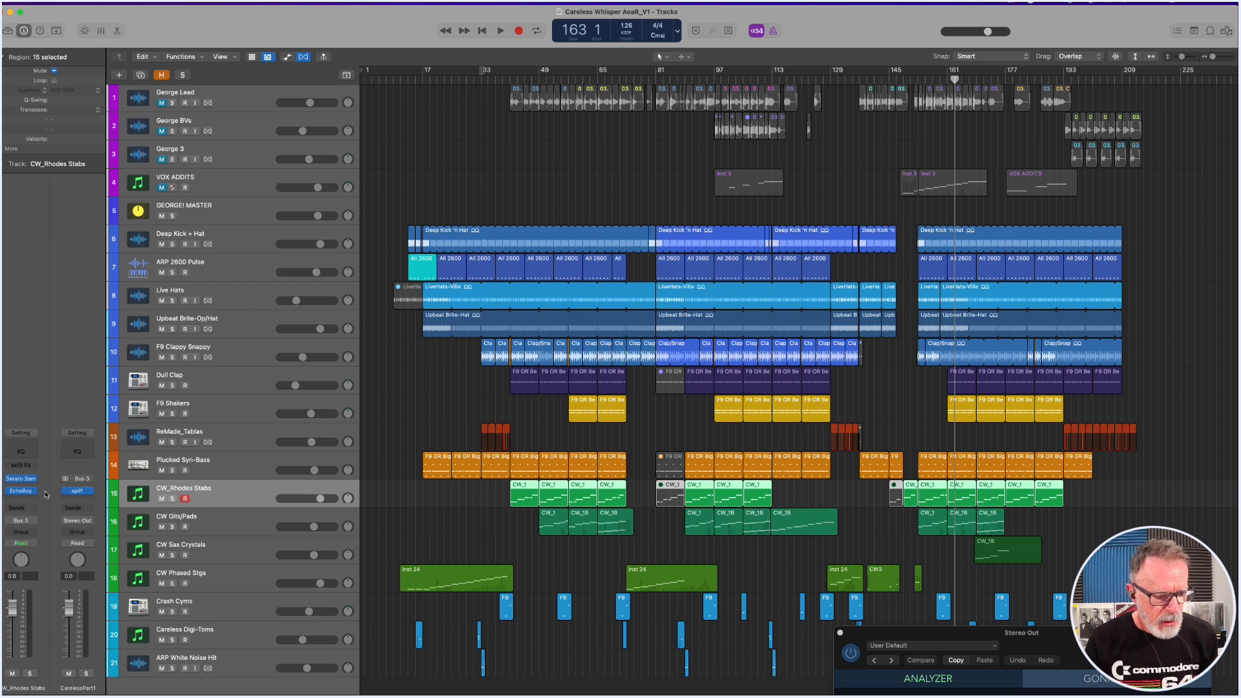
mouse_move(28, 484)
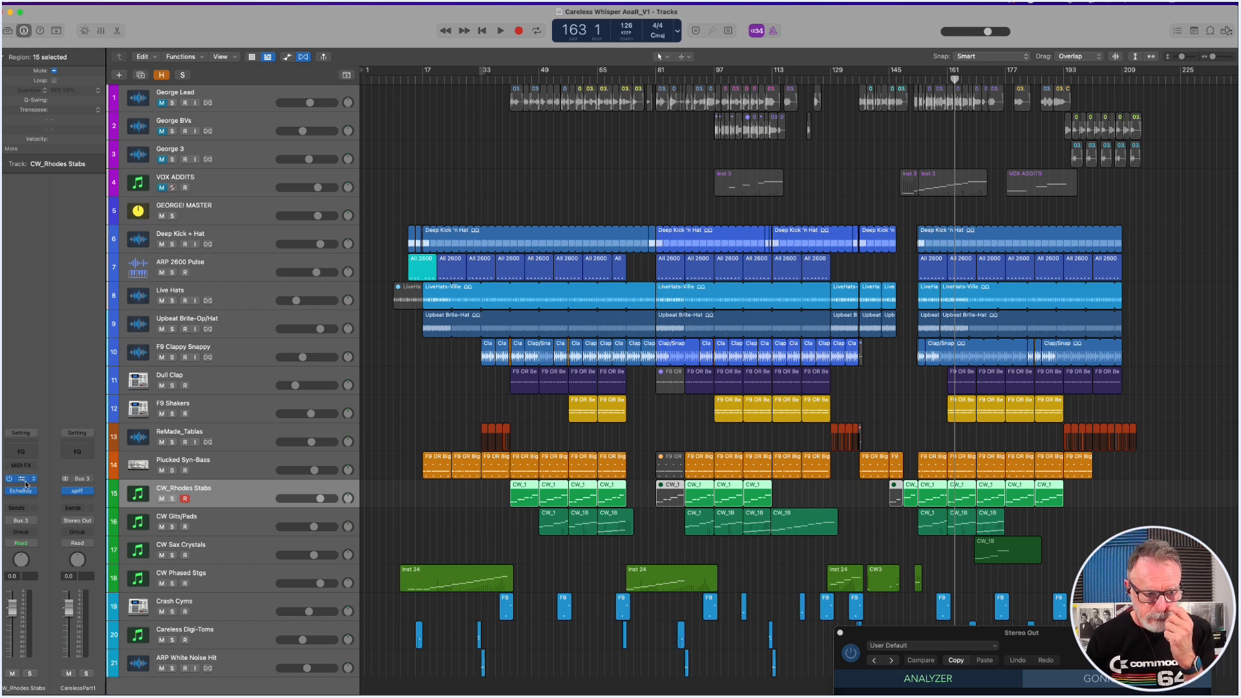
click(26, 483)
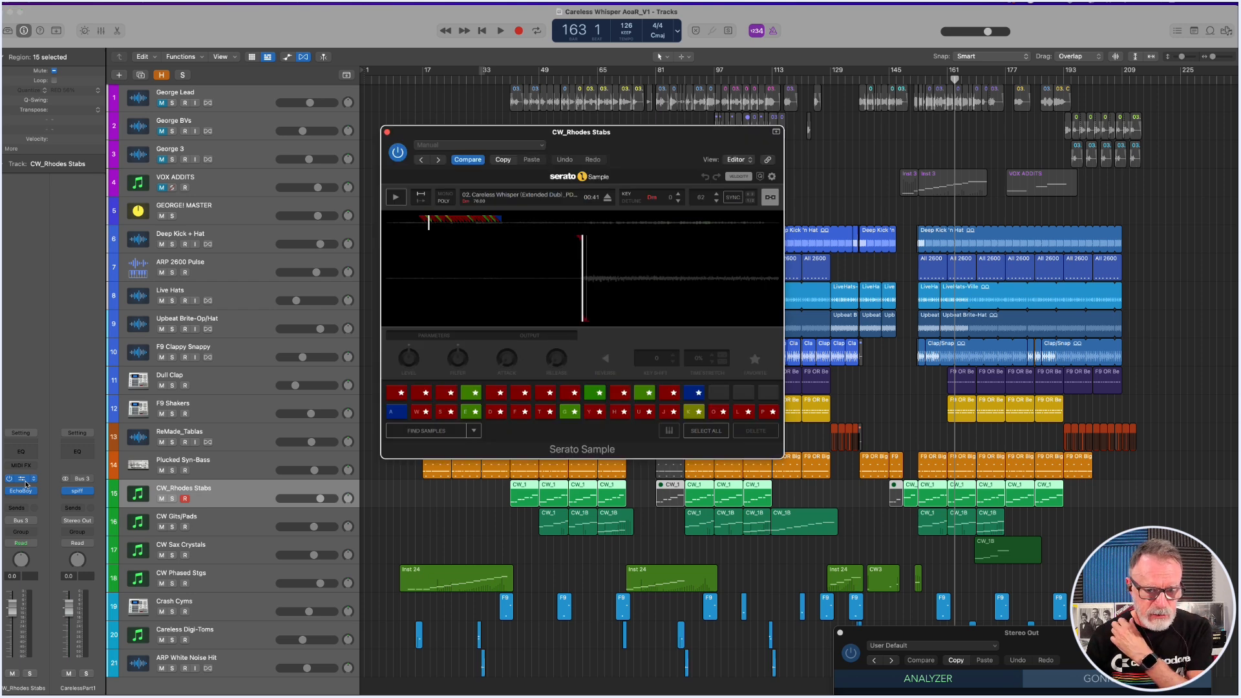
drag(644, 152, 485, 115)
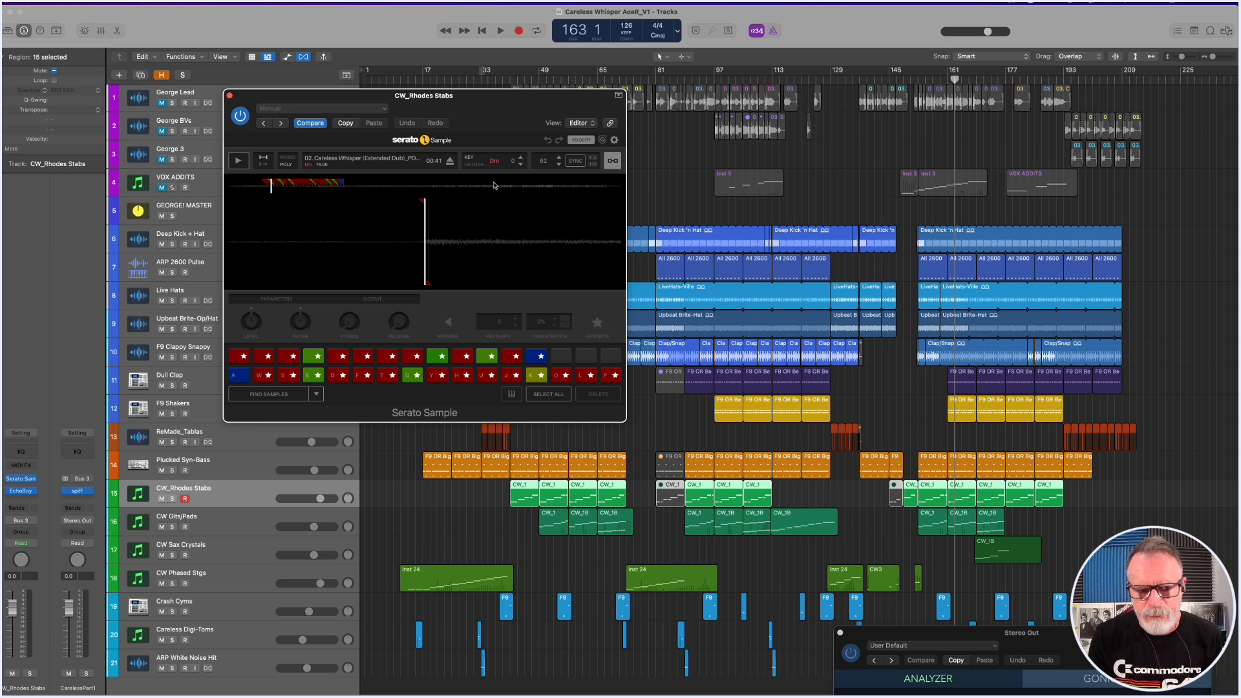
drag(468, 103, 741, 64)
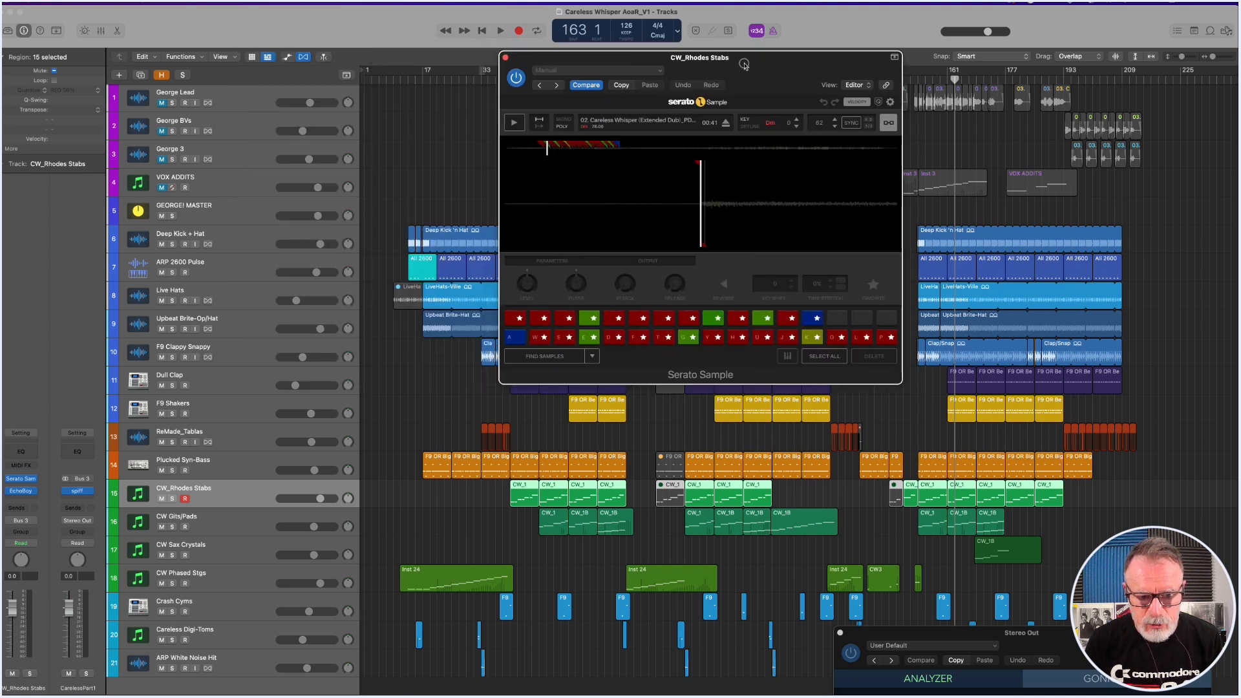
drag(603, 58, 377, 42)
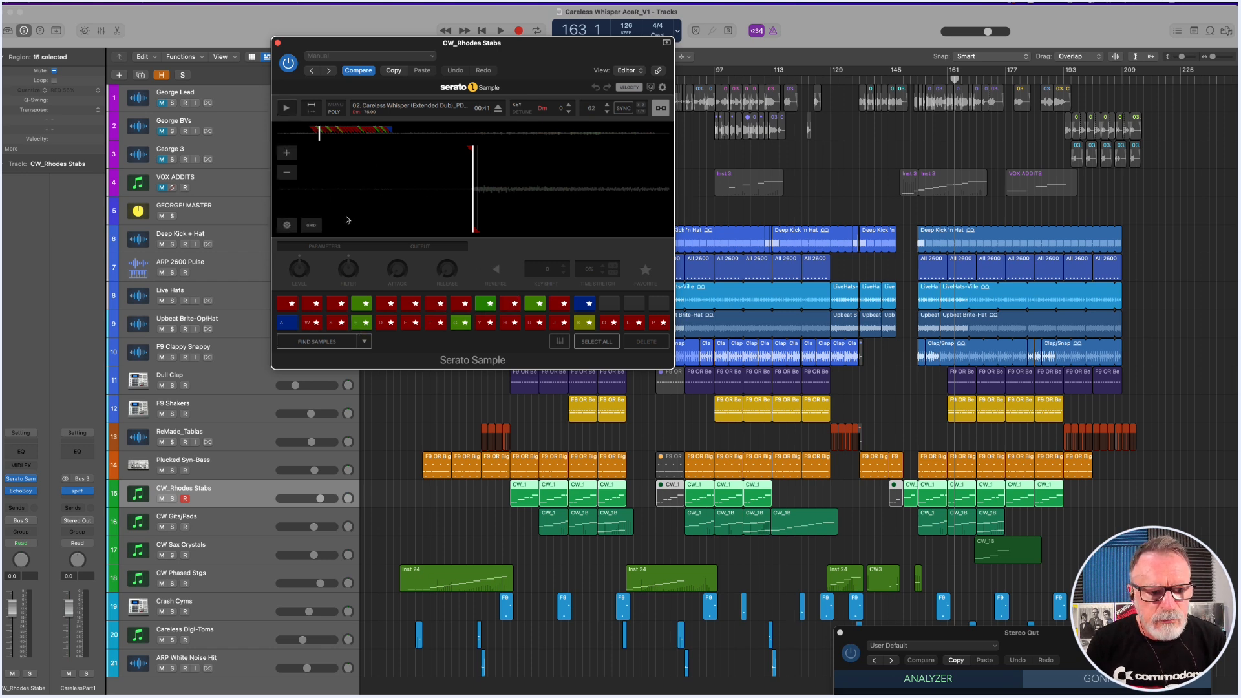
Trigger several Rhodes slices in Serato Sample, including pads 5 and 6.
key(s)
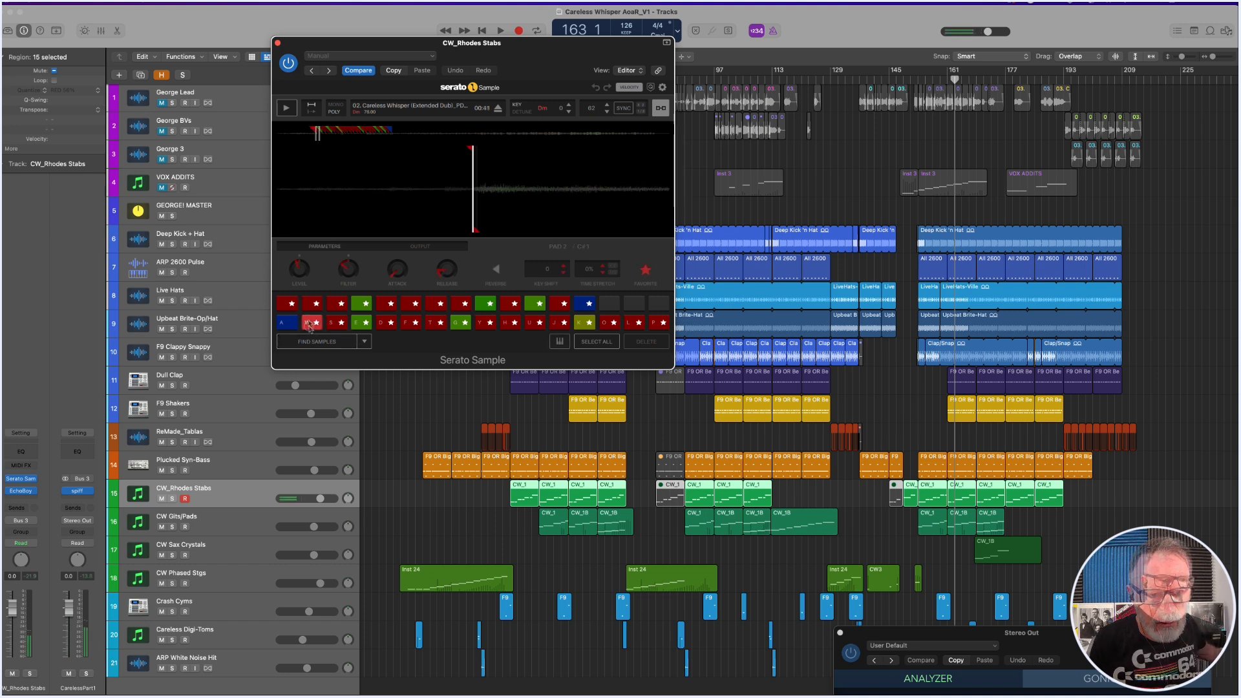
key(e)
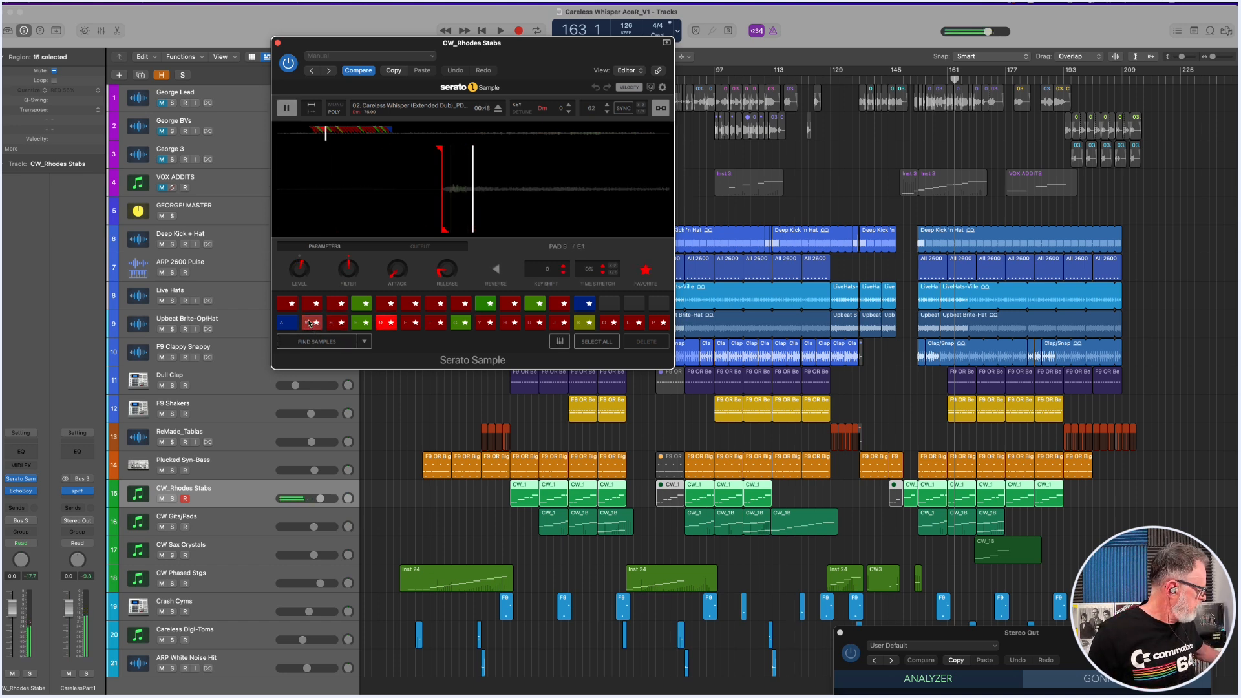
key(h)
key(f)
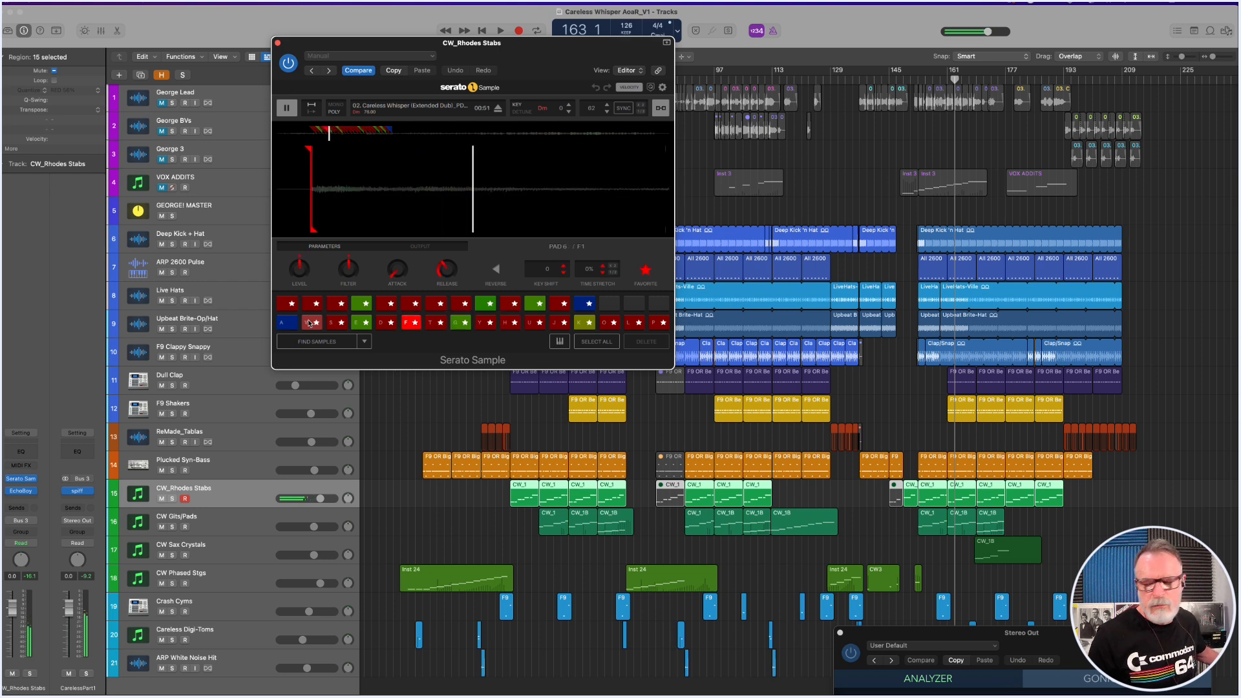
Set a cycle over the first CW_1 region starting at bar 41, and show the CW_Rhodes Stabs notes in the Piano Roll.
drag(475, 39, 899, 192)
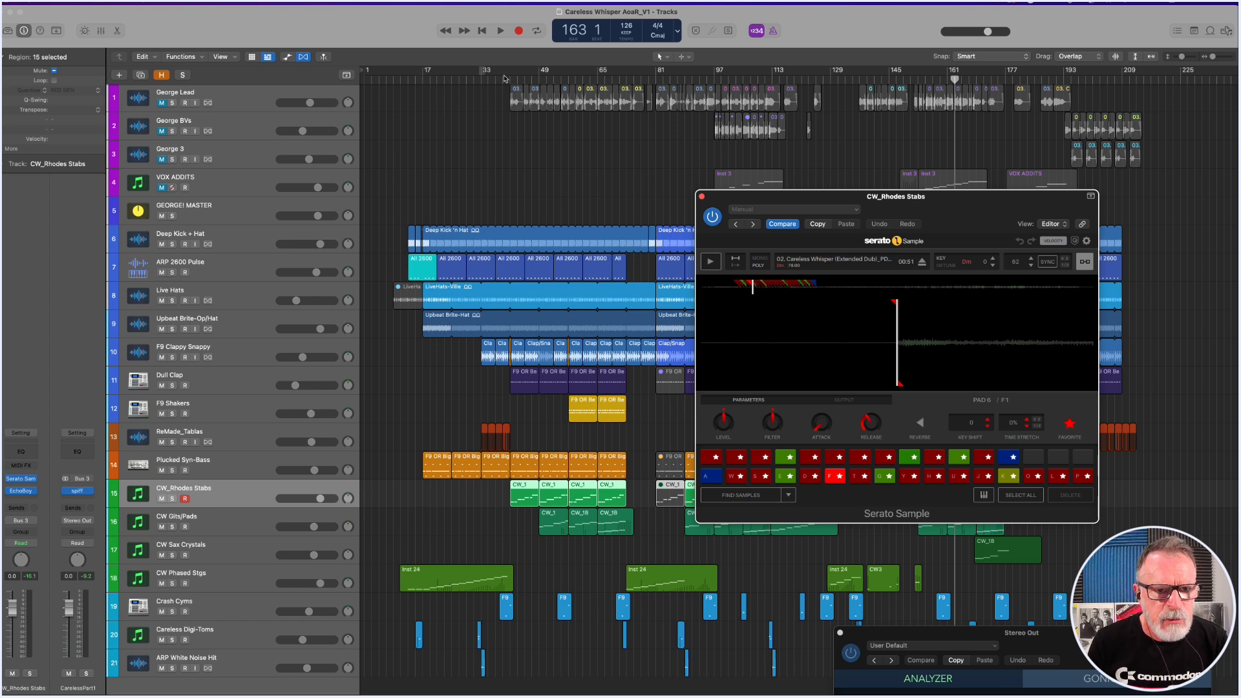
drag(509, 75, 536, 77)
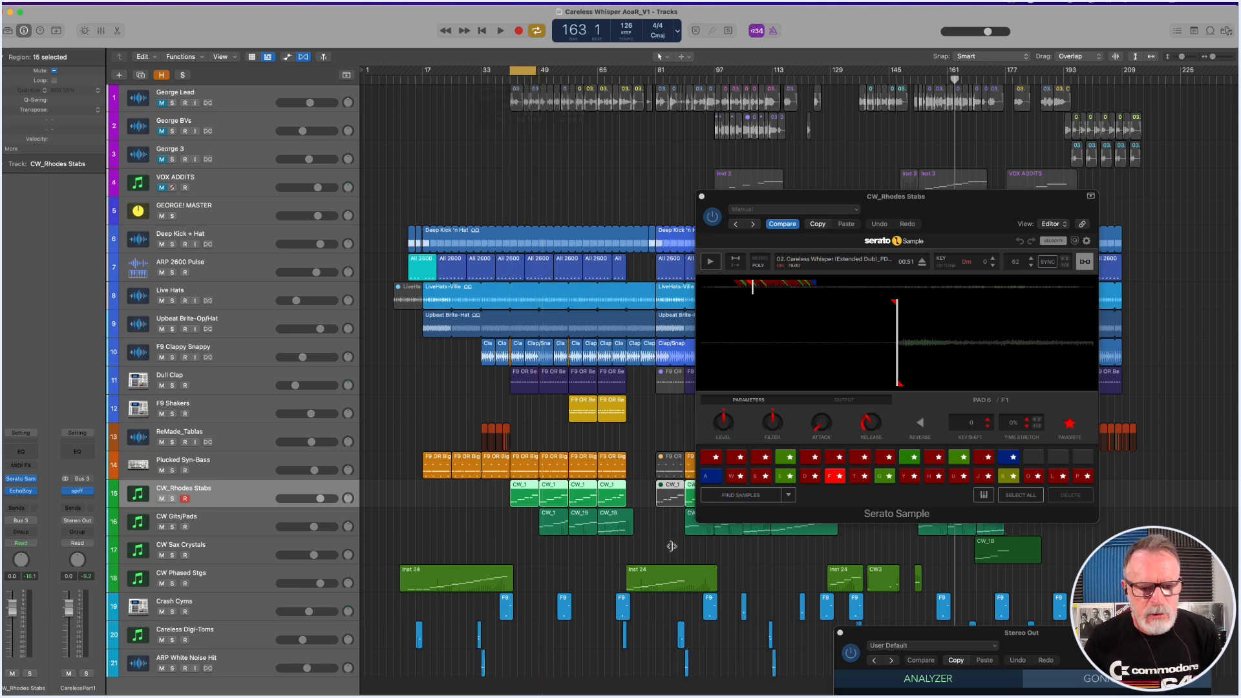
drag(492, 477, 572, 520)
drag(758, 199, 157, 76)
double_click(641, 199)
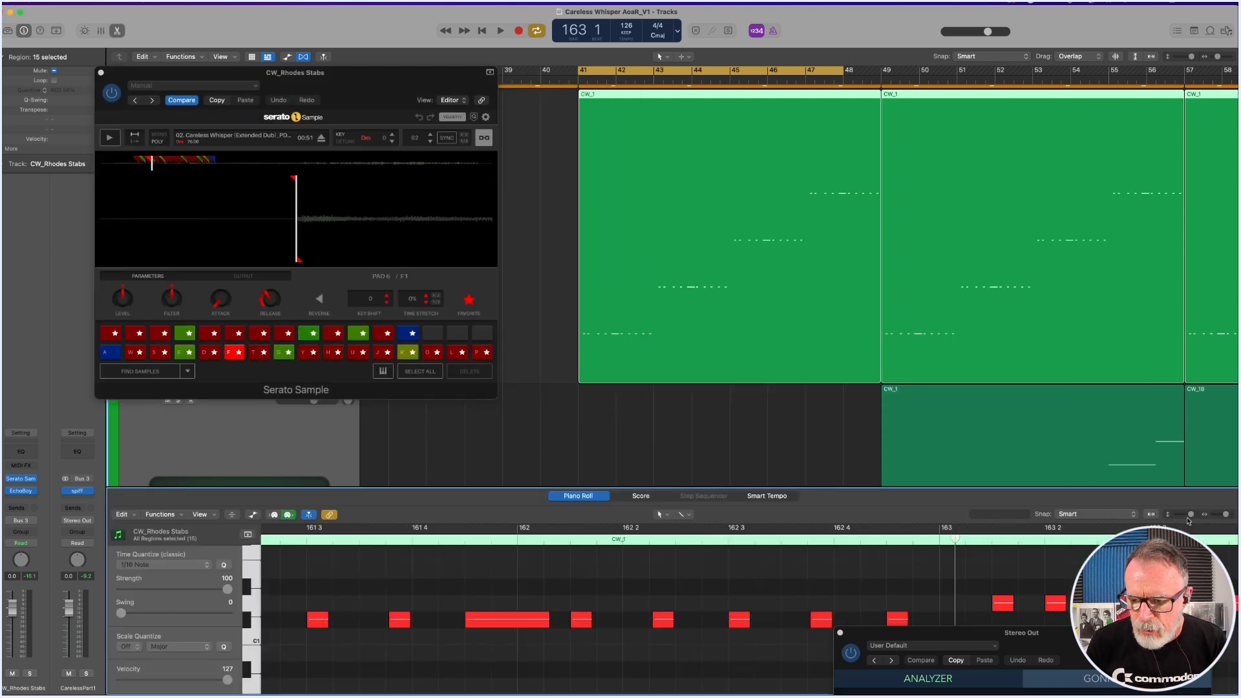
mouse_move(1191, 517)
mouse_down()
mouse_move(1223, 517)
mouse_move(1211, 519)
mouse_up()
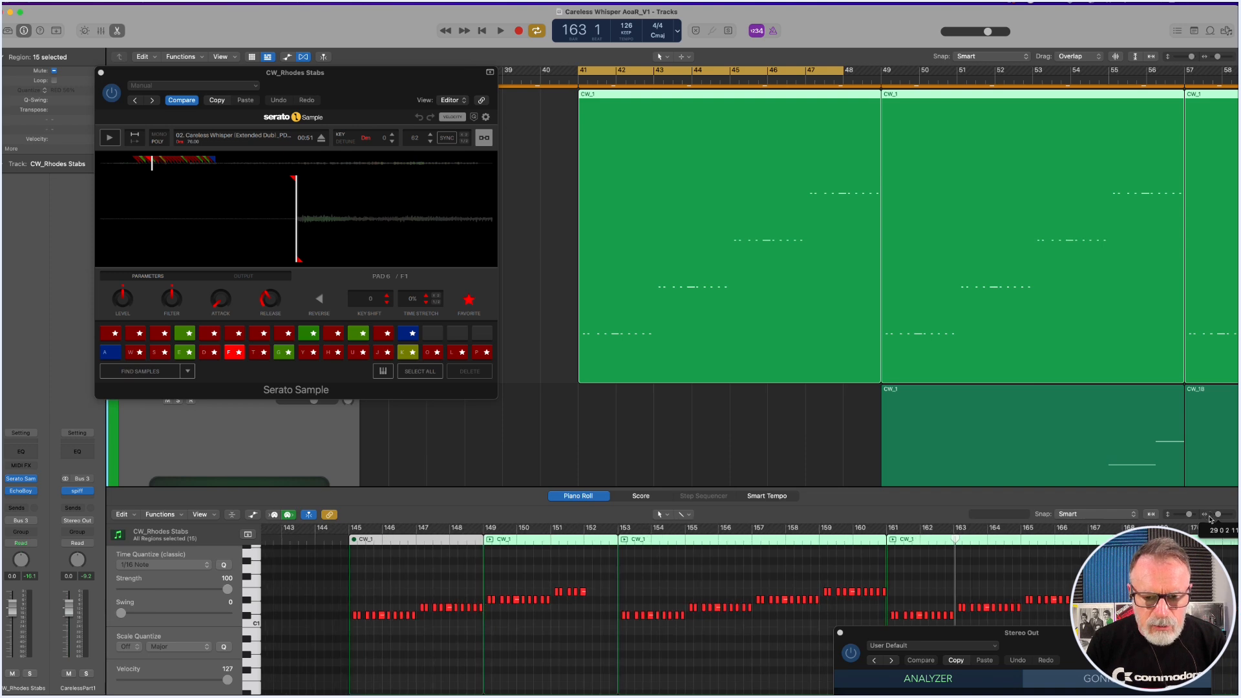
Extend the cycle's end to bar 49 and play the soloed Rhodes stabs through it.
drag(844, 71, 878, 71)
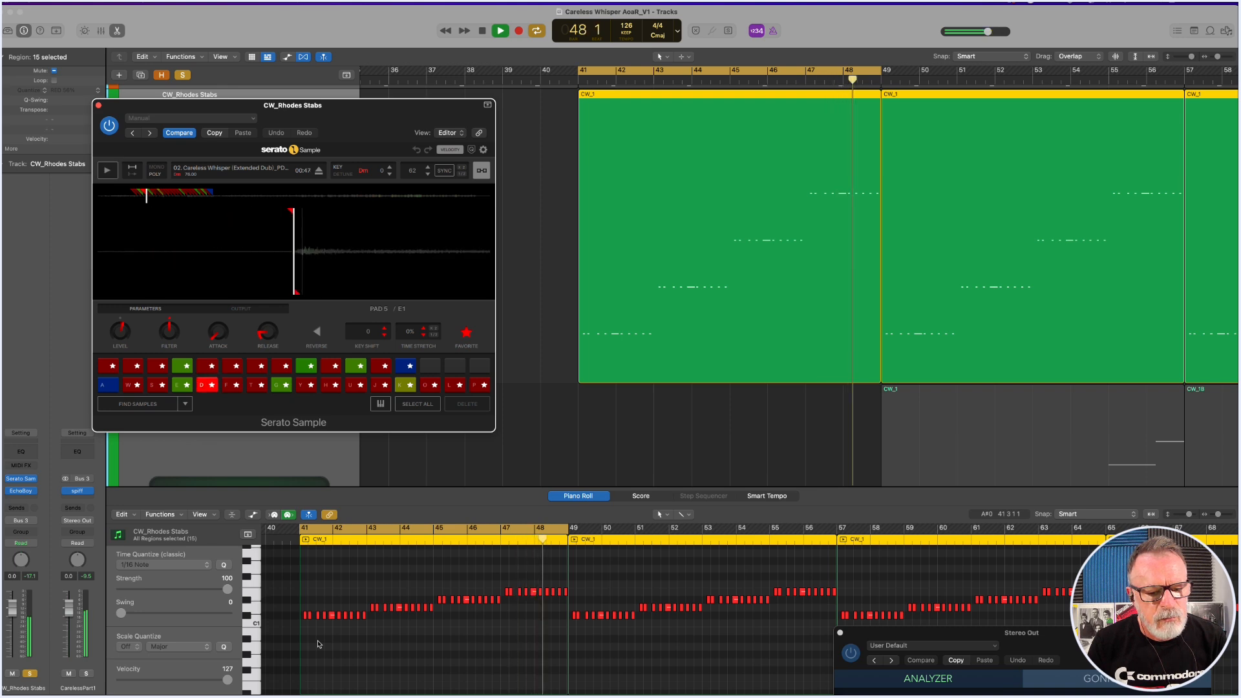
key(space)
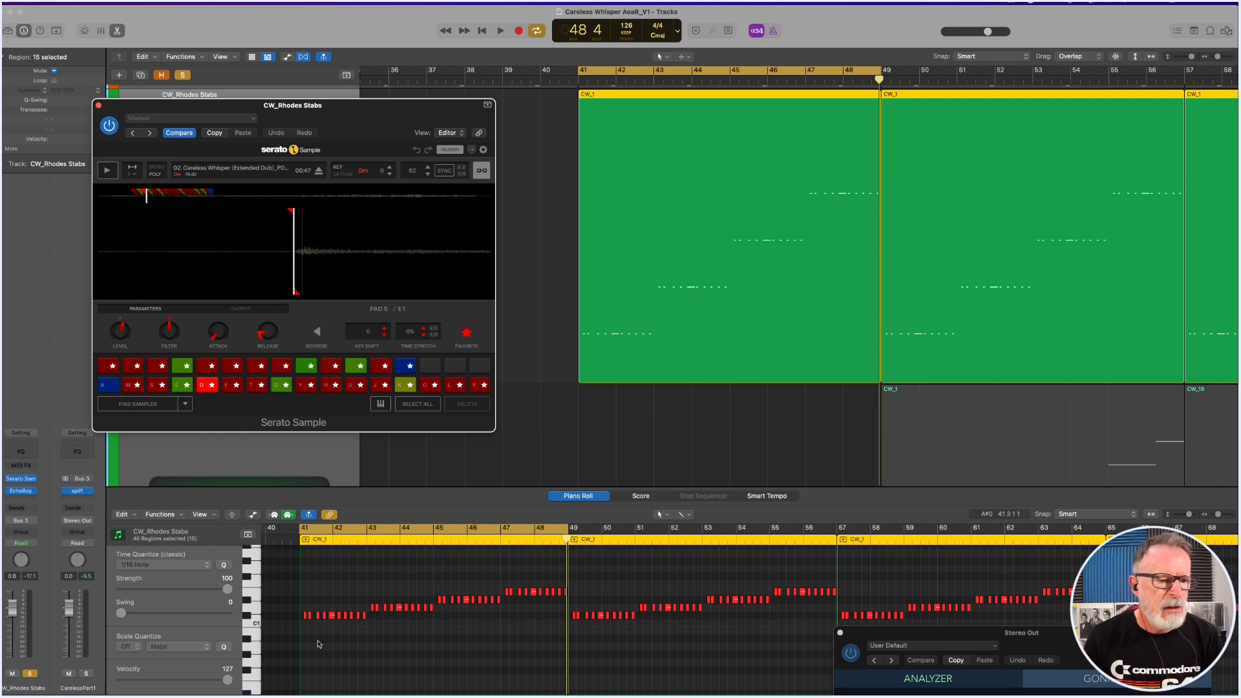
Play the Careless Whisper source recording inside Serato Sample from 00:32, ahead of the first slices, and stop it at 01:07.
click(130, 196)
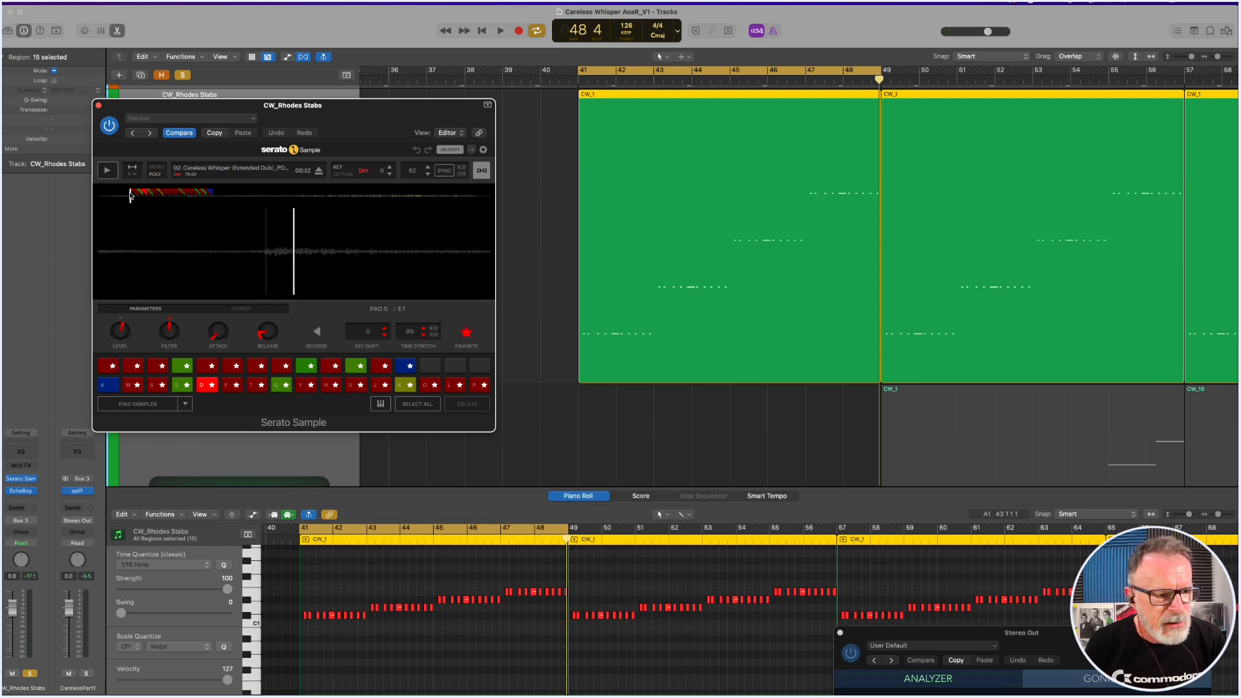
click(107, 171)
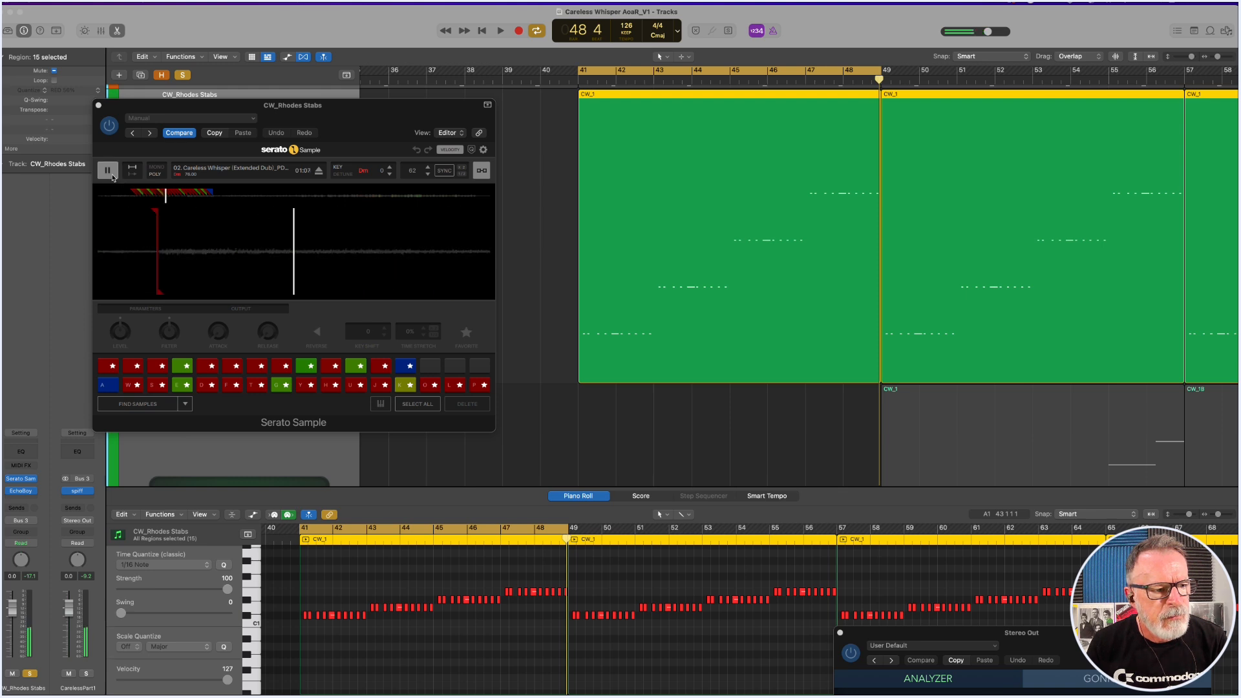
click(108, 173)
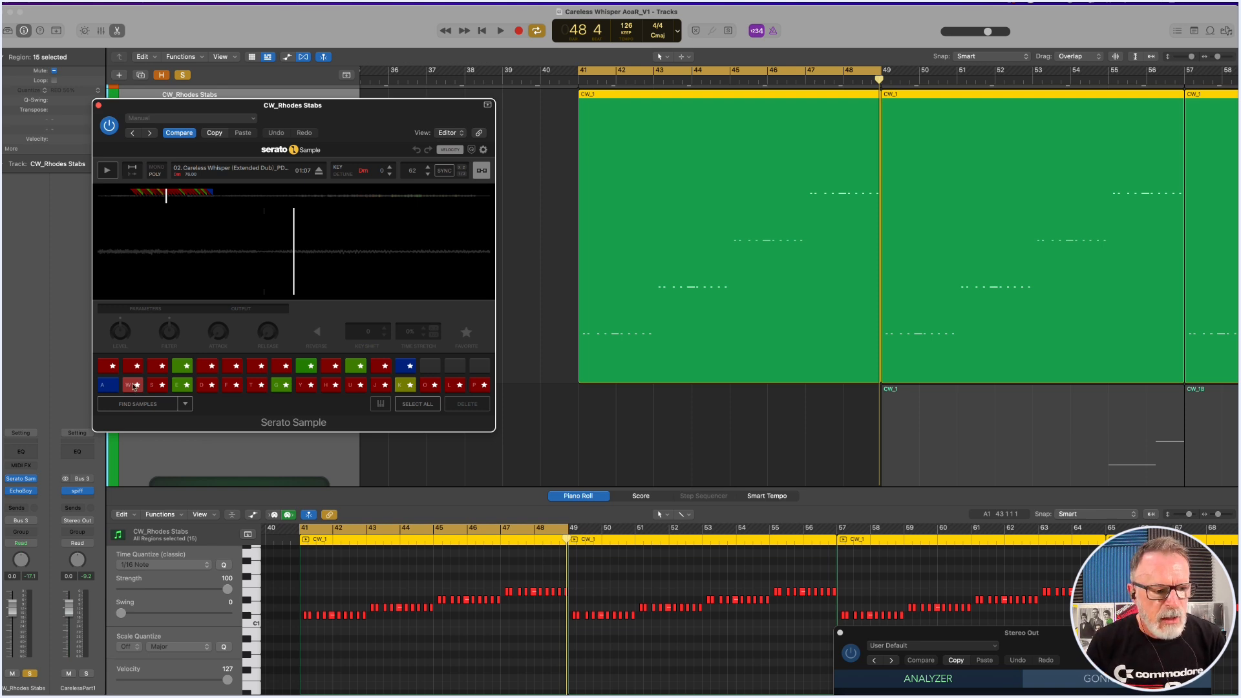
Move the Serato Sample position back to about 00:44 and scroll the waveform to the slice marker there.
click(143, 195)
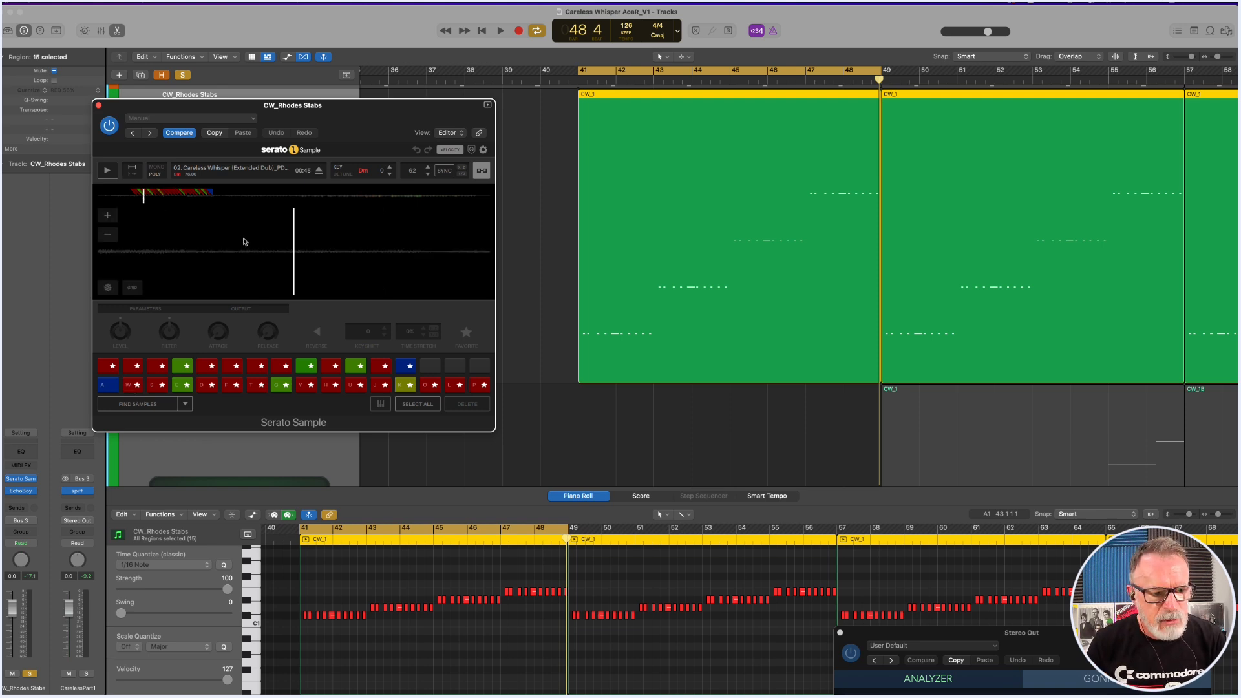
drag(213, 243, 439, 243)
mouse_move(262, 248)
mouse_down()
mouse_move(347, 249)
mouse_move(213, 249)
mouse_move(323, 249)
mouse_move(277, 247)
mouse_move(303, 250)
mouse_up()
Audition the Serato Sample slices one after another, from pad 2 through pad 10.
click(133, 386)
click(132, 386)
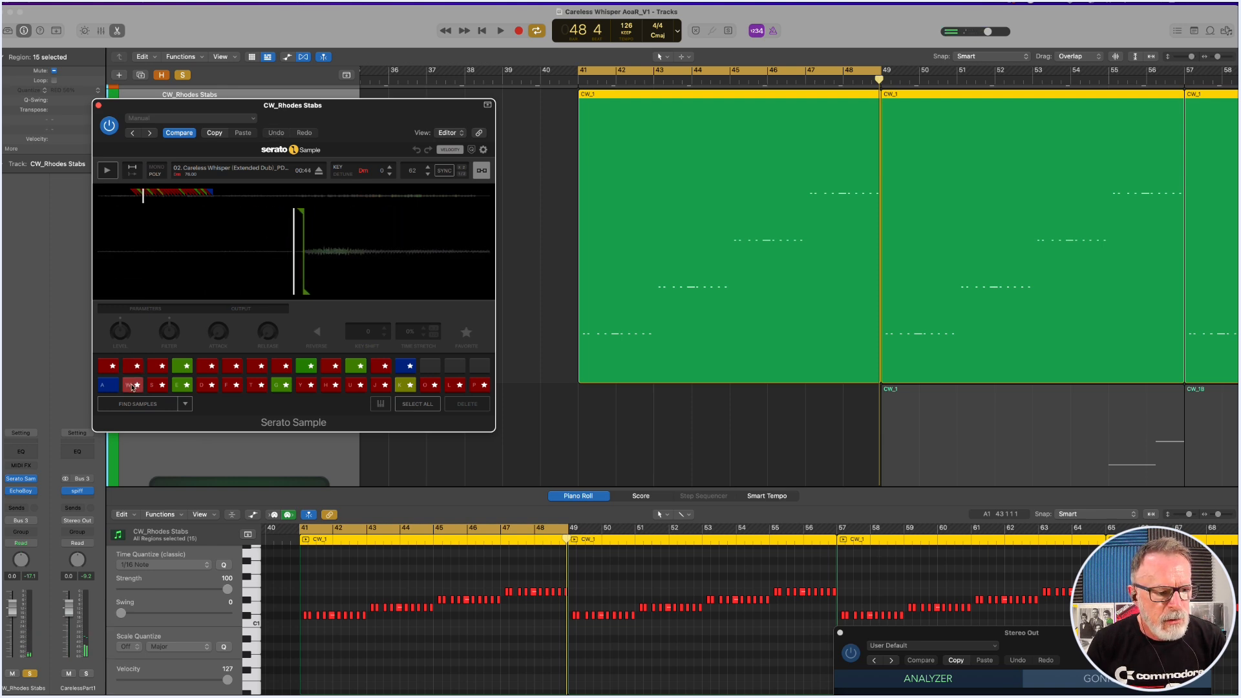
click(157, 386)
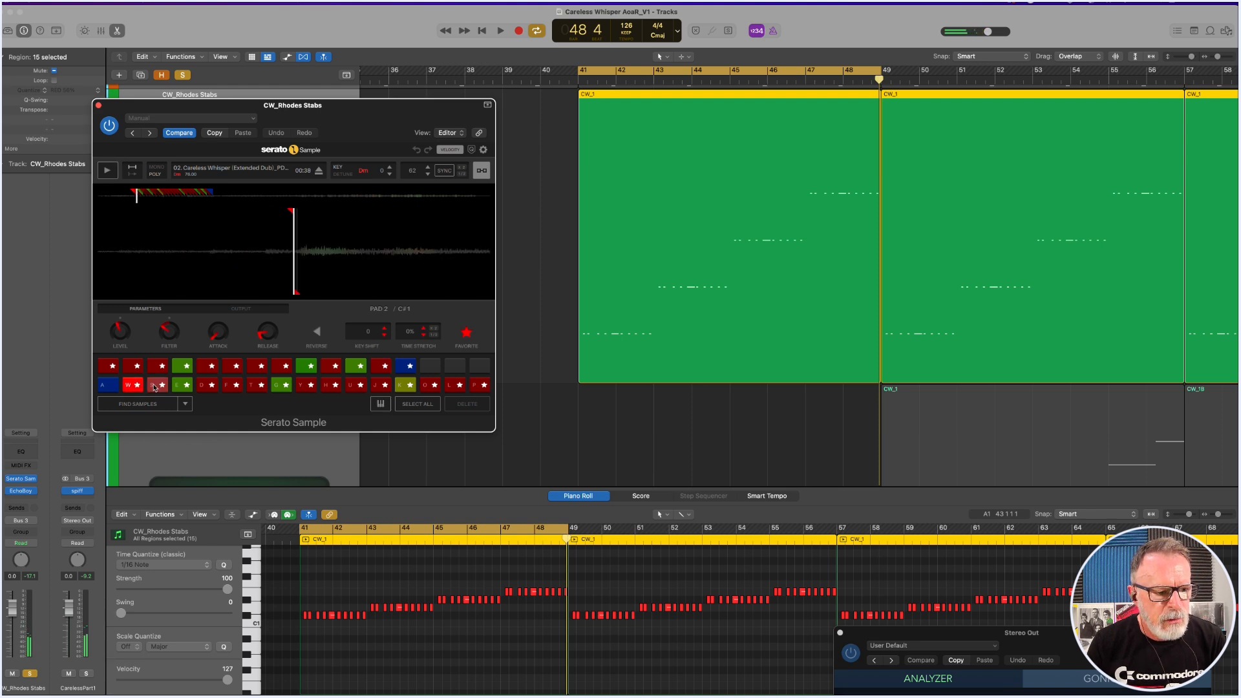
click(181, 386)
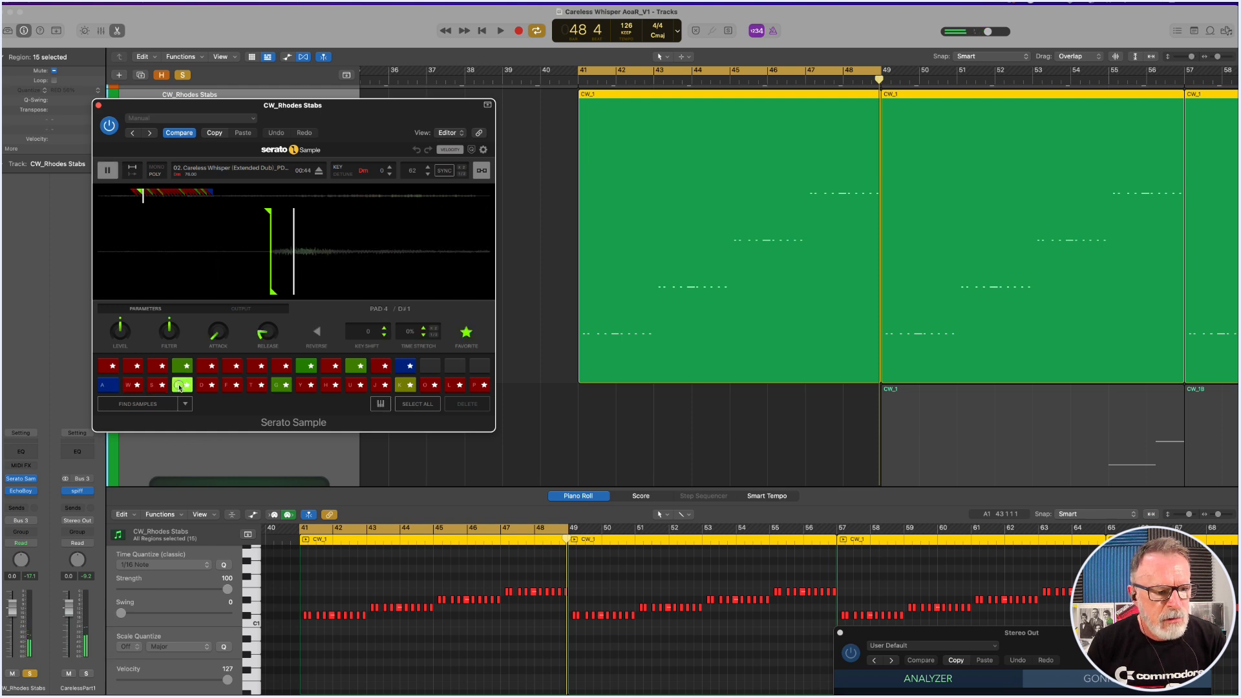
click(204, 386)
click(228, 386)
click(258, 386)
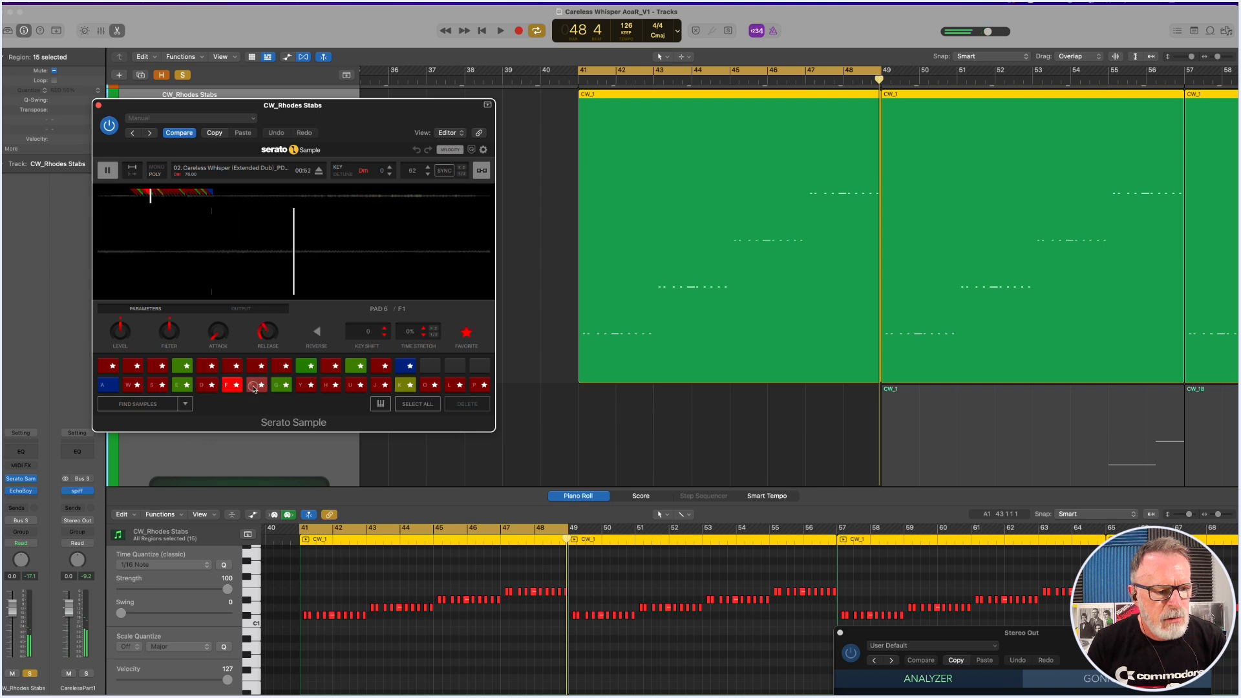
click(281, 388)
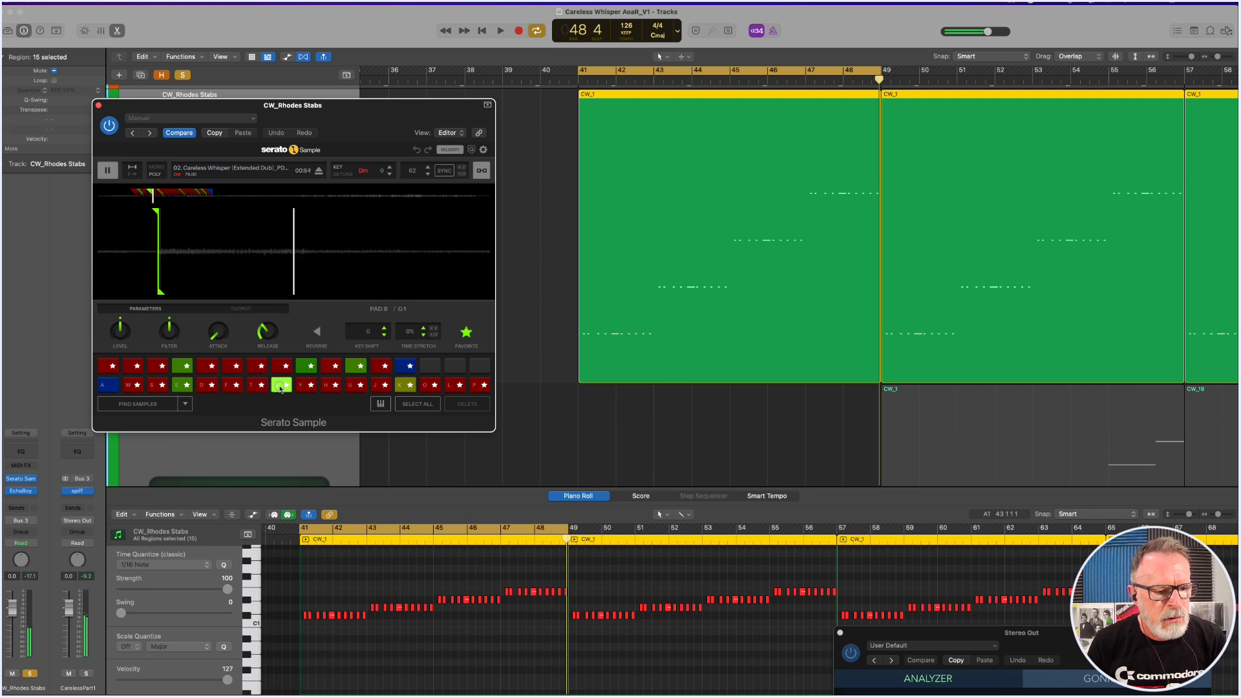
click(302, 386)
click(330, 386)
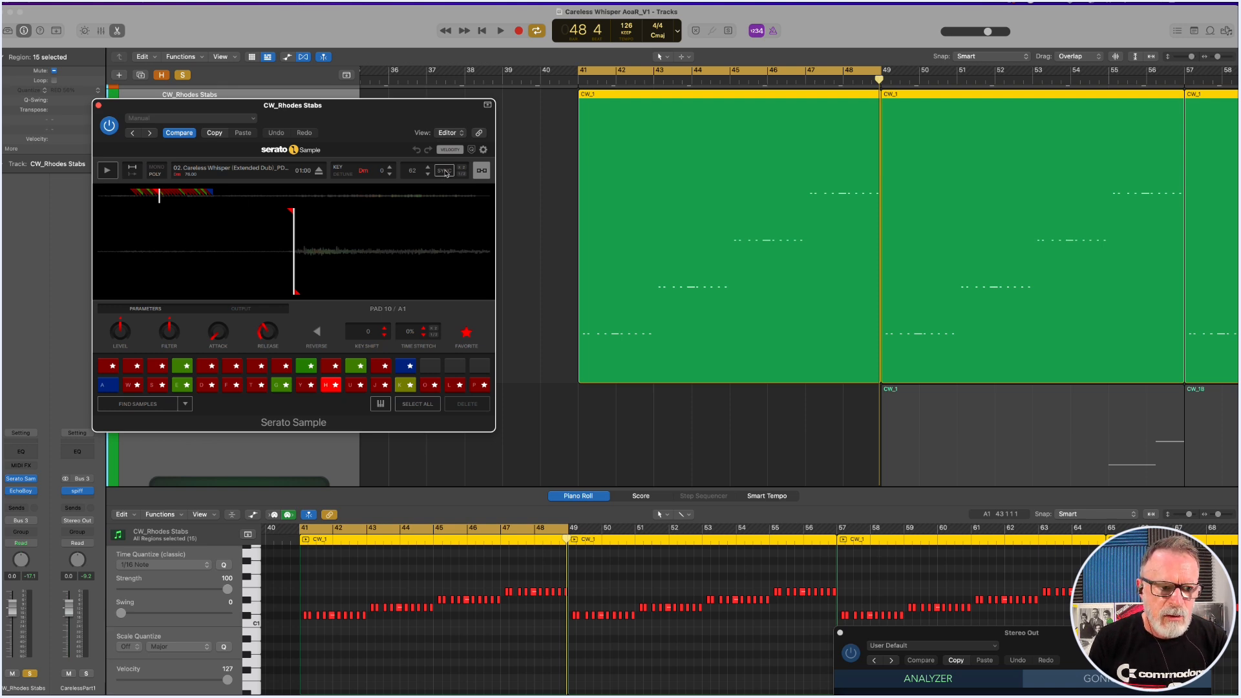
mouse_move(328, 232)
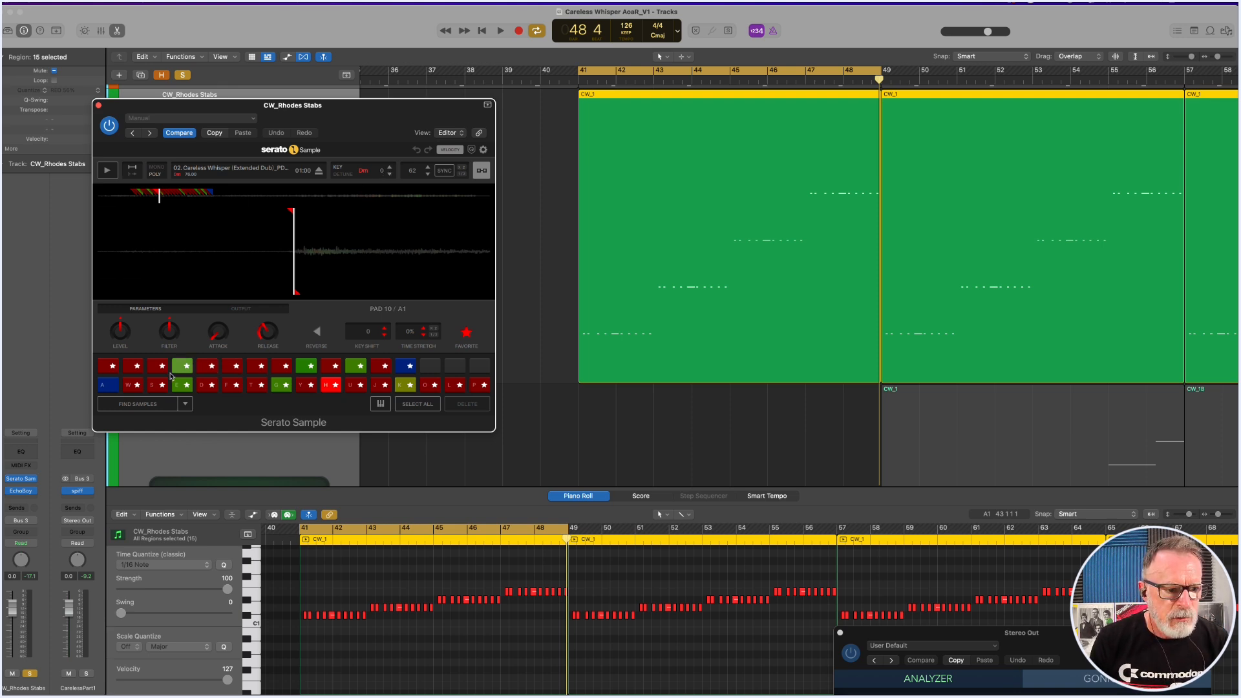
Audition the pad 2 slice with the sample's key at 0, +1 and +2, and return the key shift to 0.
click(132, 388)
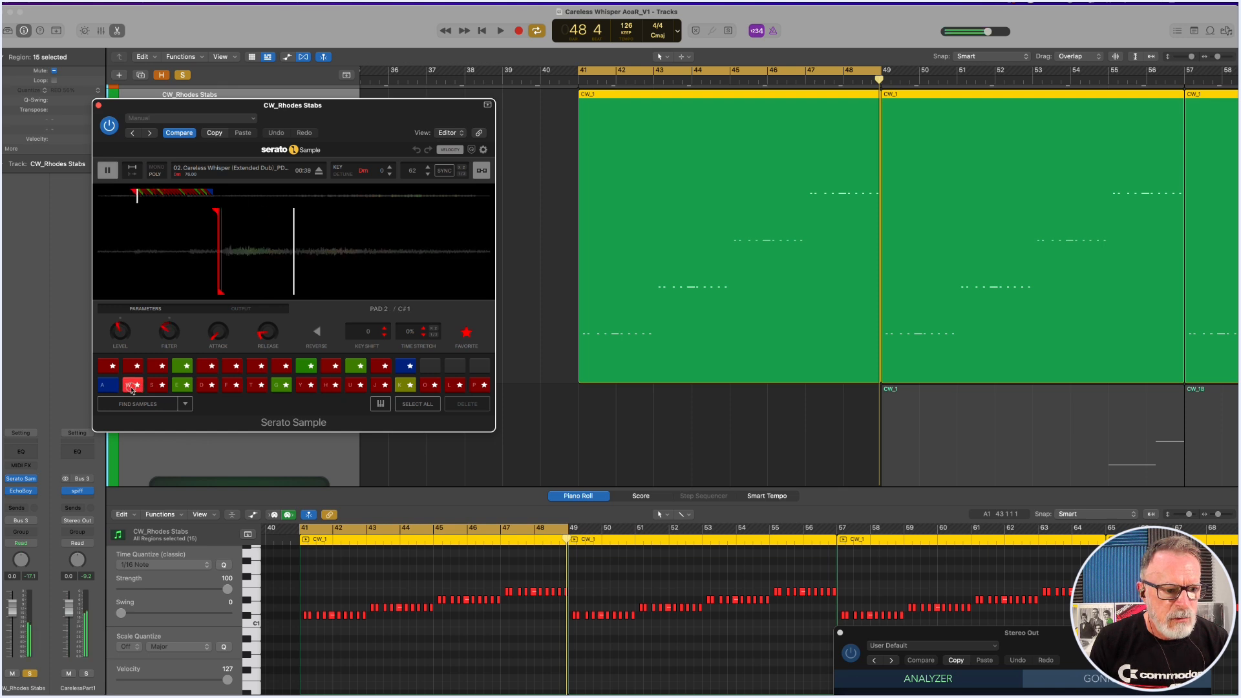
click(390, 167)
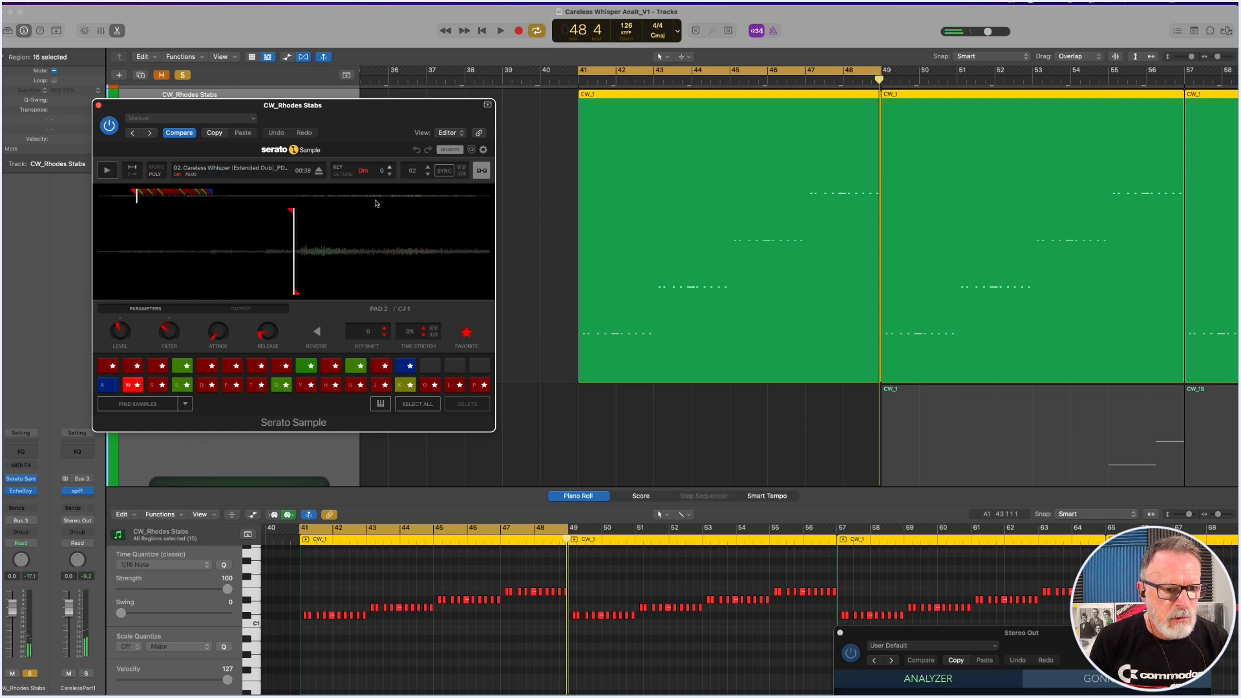
click(131, 390)
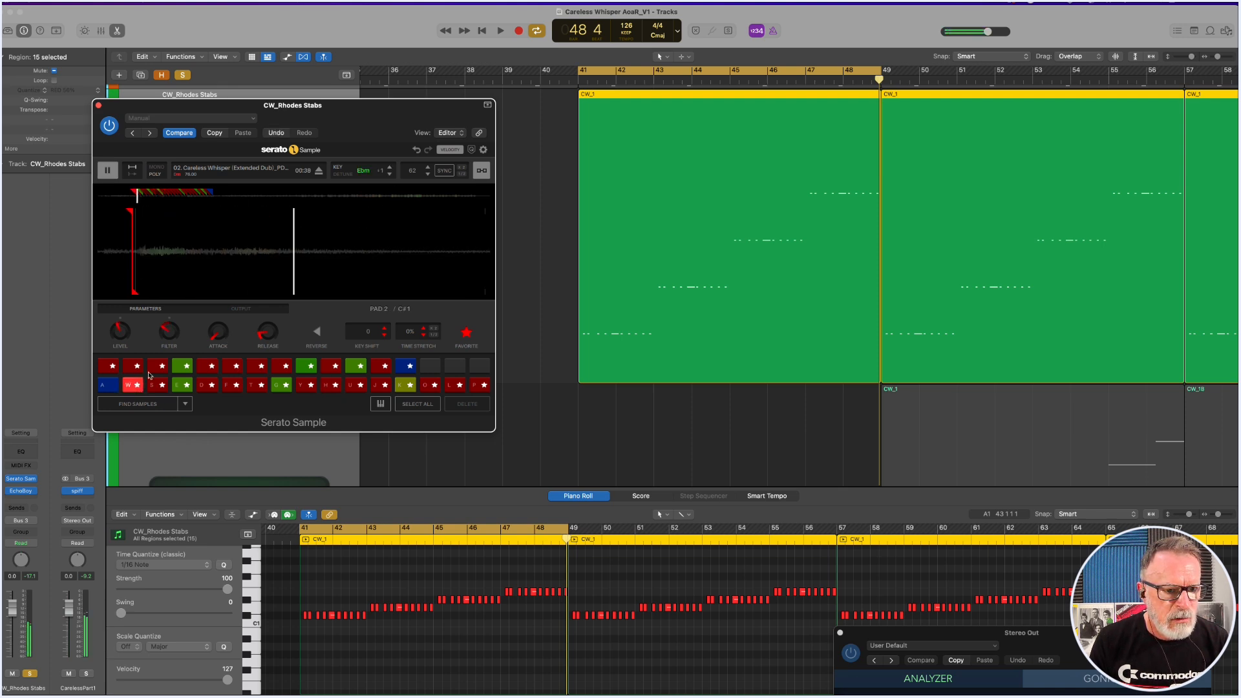
click(389, 167)
click(130, 390)
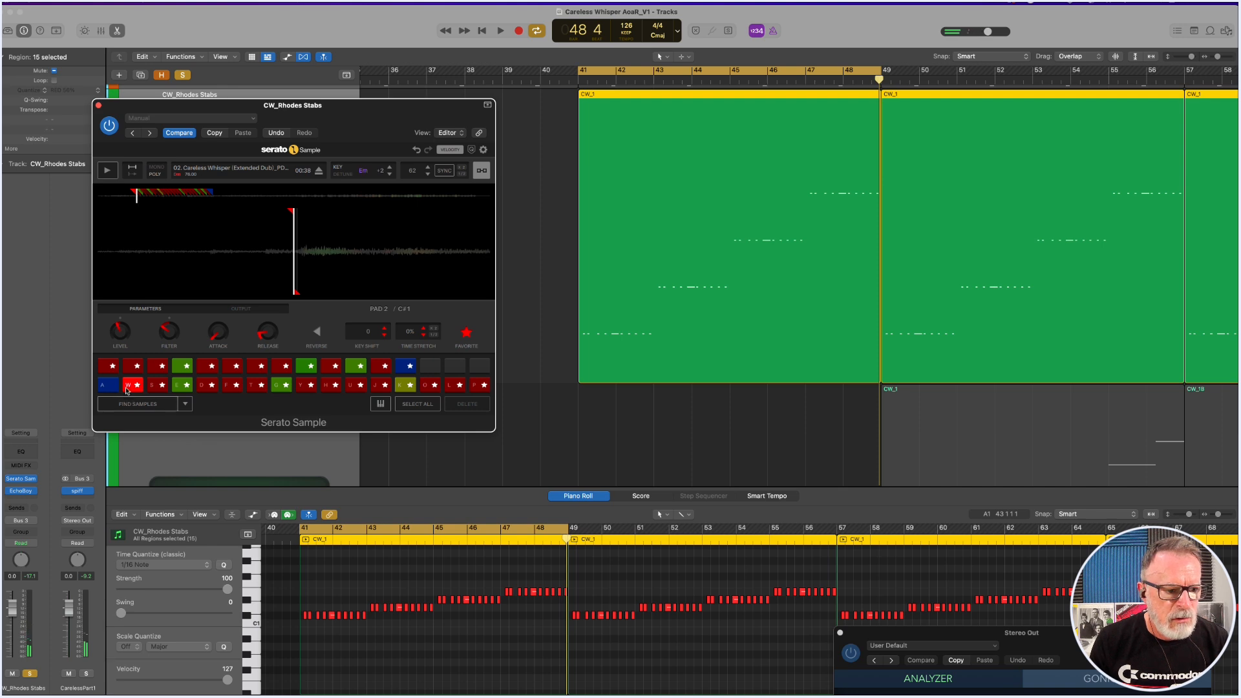
click(390, 174)
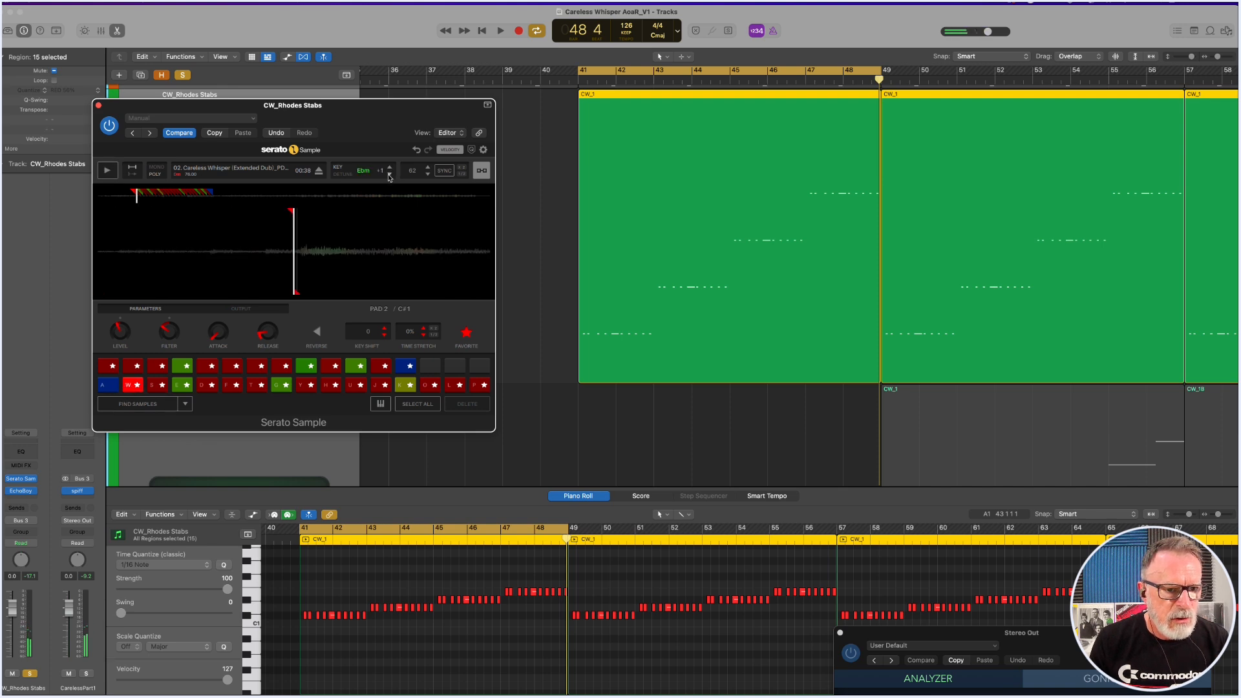
click(390, 174)
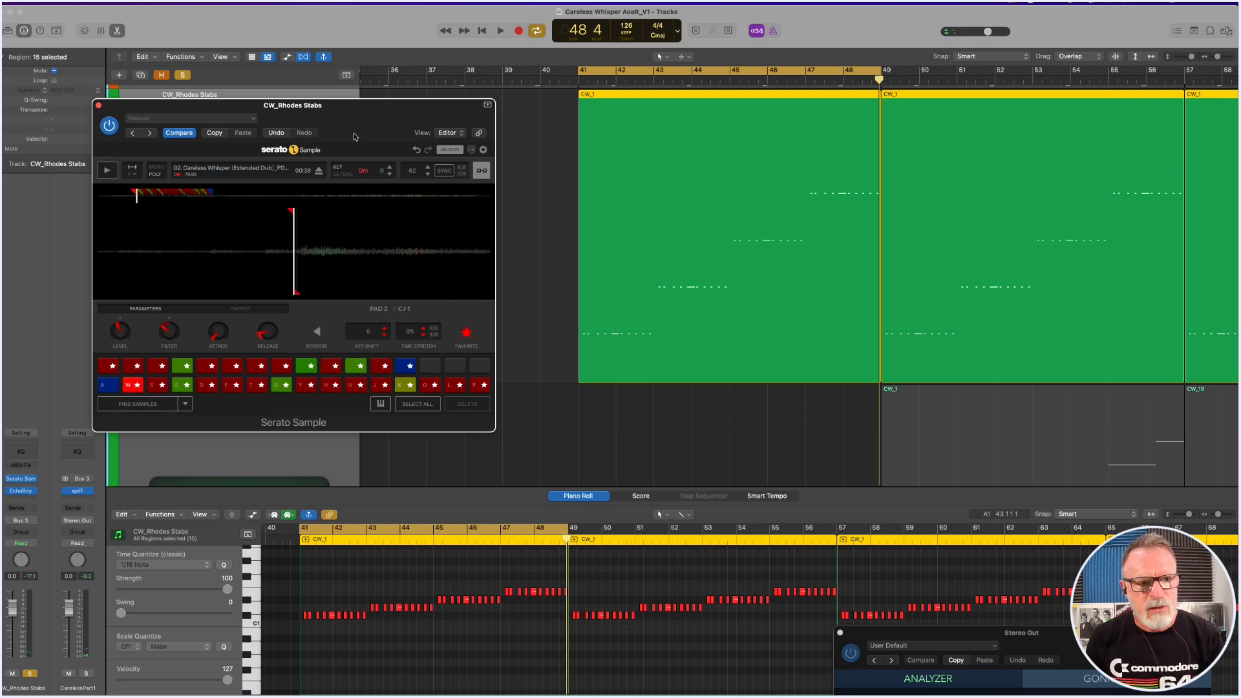
Play the soloed Rhodes stabs through the cycle, clear the solo to hear them in the full mix, and stop.
mouse_move(355, 120)
mouse_down()
mouse_move(380, 115)
mouse_move(360, 110)
mouse_up()
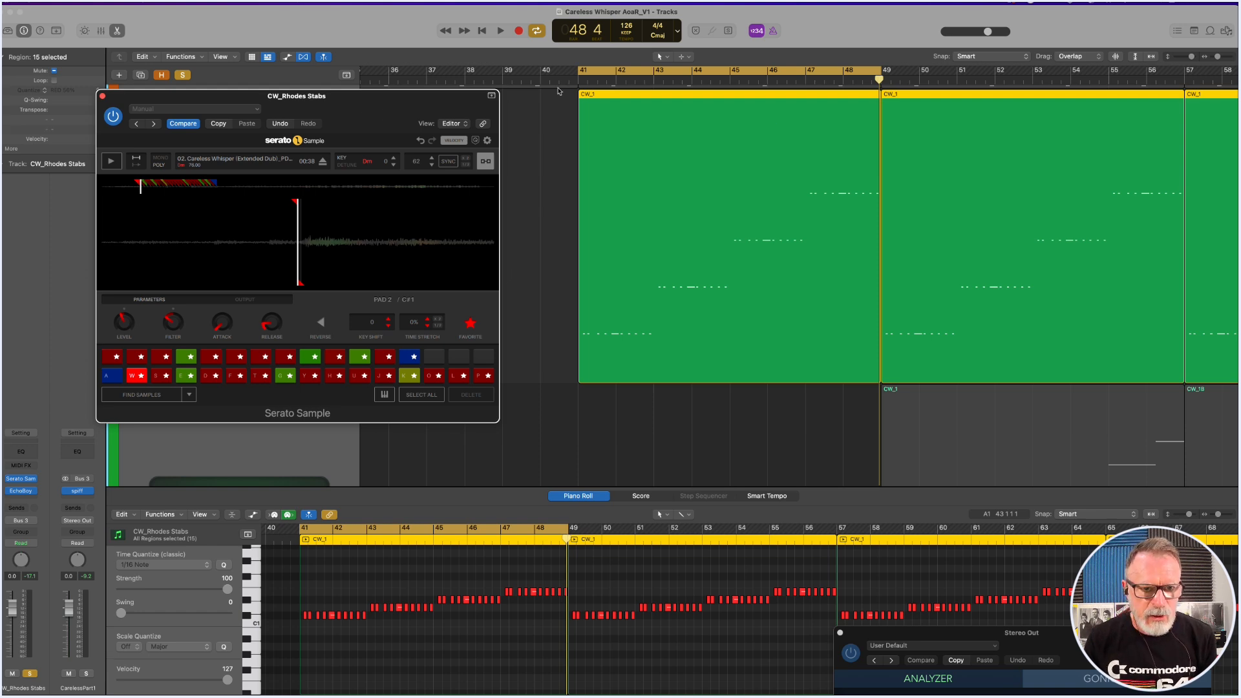
key(space)
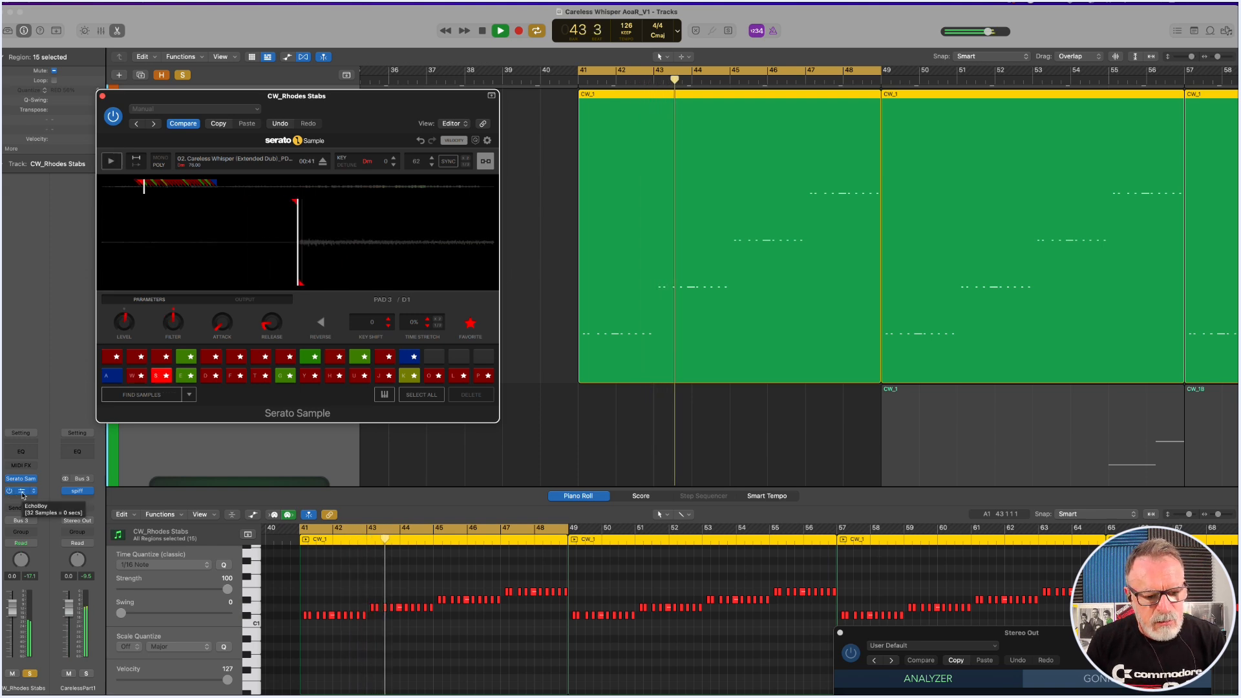
click(182, 75)
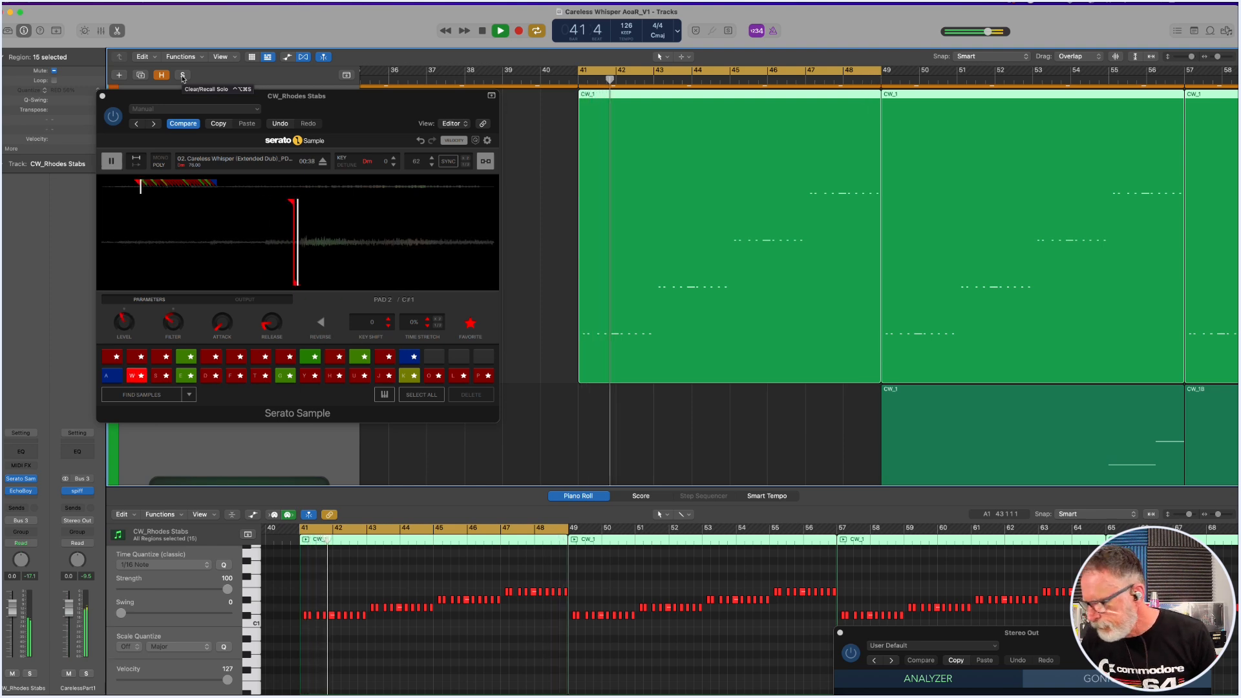
key(space)
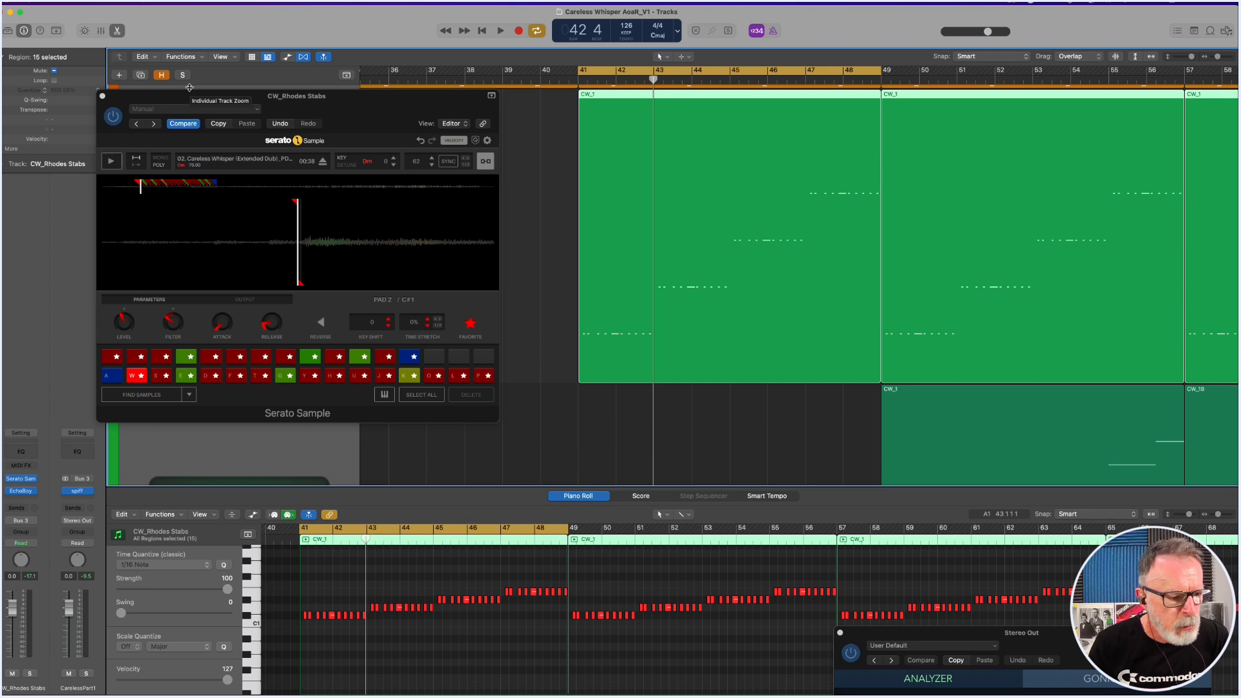
Open the Rhodes stabs' EchoBoy and the CarelessPart1 bus's spiff plug-in, placing spiff clear of Serato Sample.
click(21, 491)
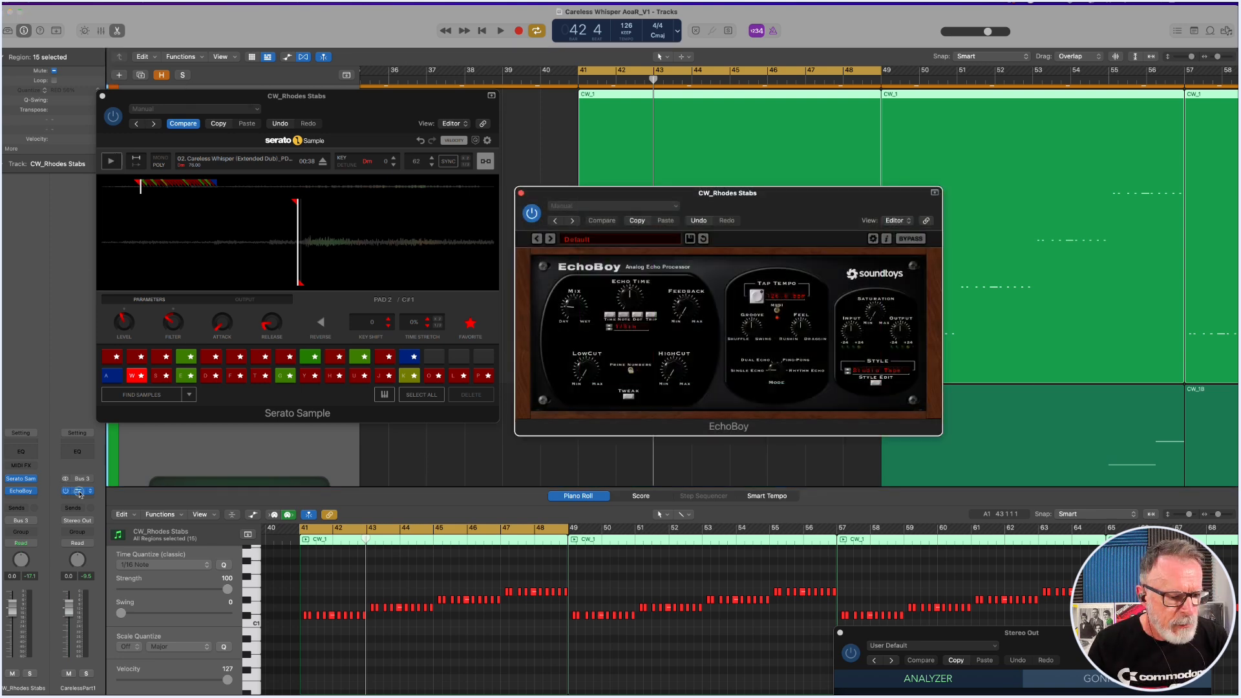
click(77, 490)
drag(697, 148, 882, 253)
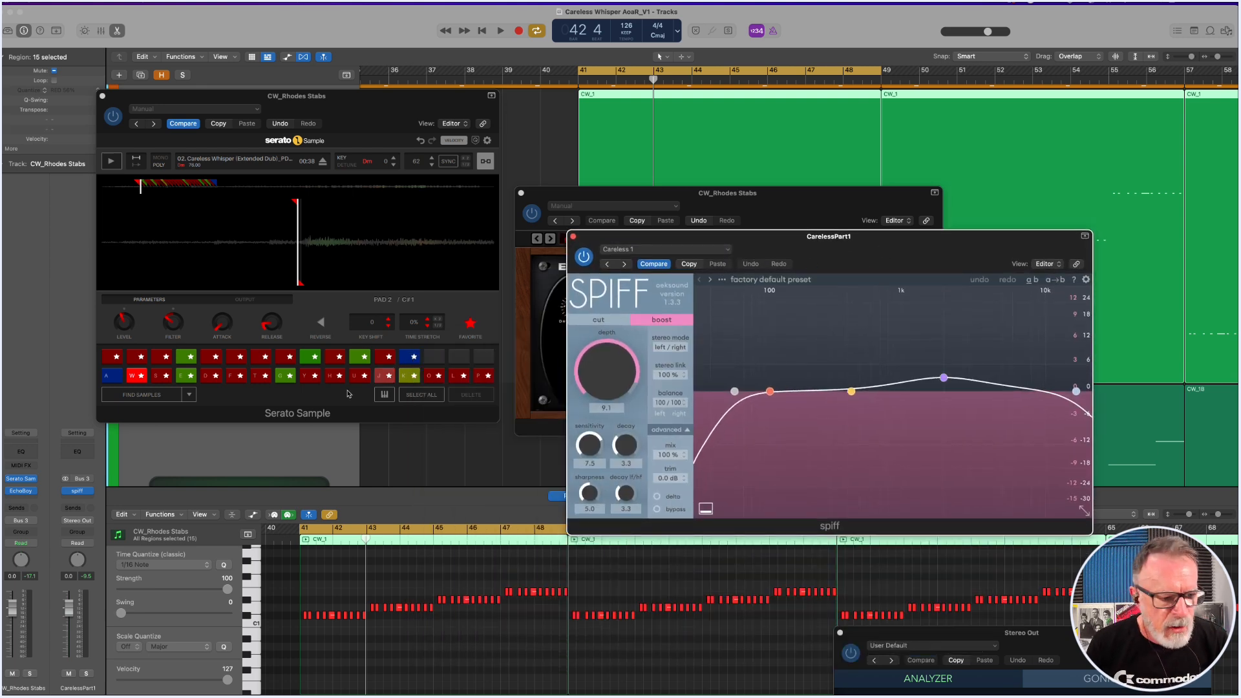
Solo the Rhodes stabs and compare their playback with spiff bypassed and with it switched back on.
click(584, 258)
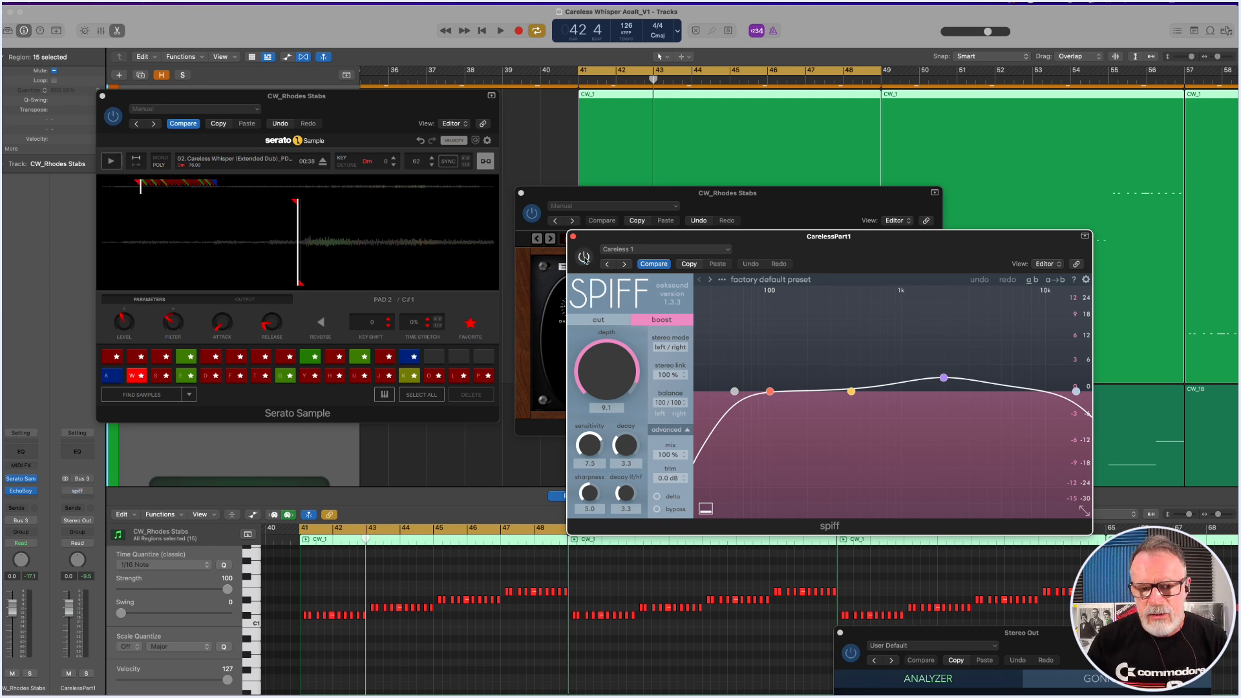
key(s)
key(space)
key(space)
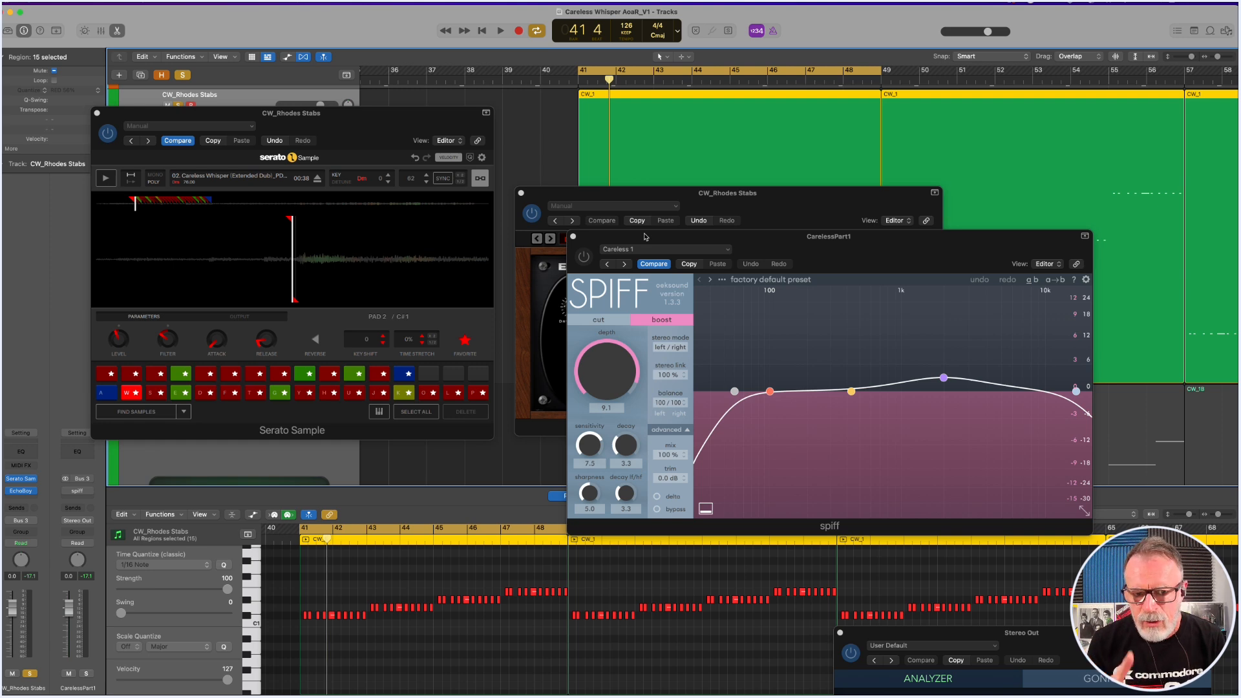
key(space)
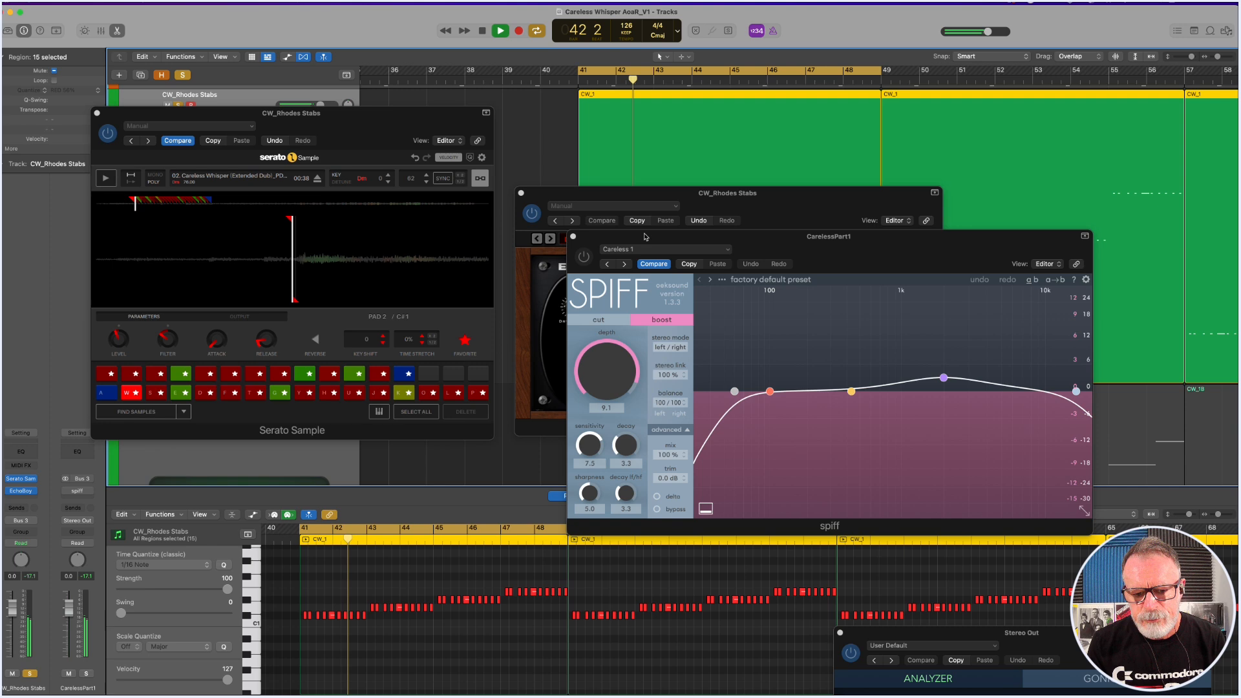
key(space)
click(585, 260)
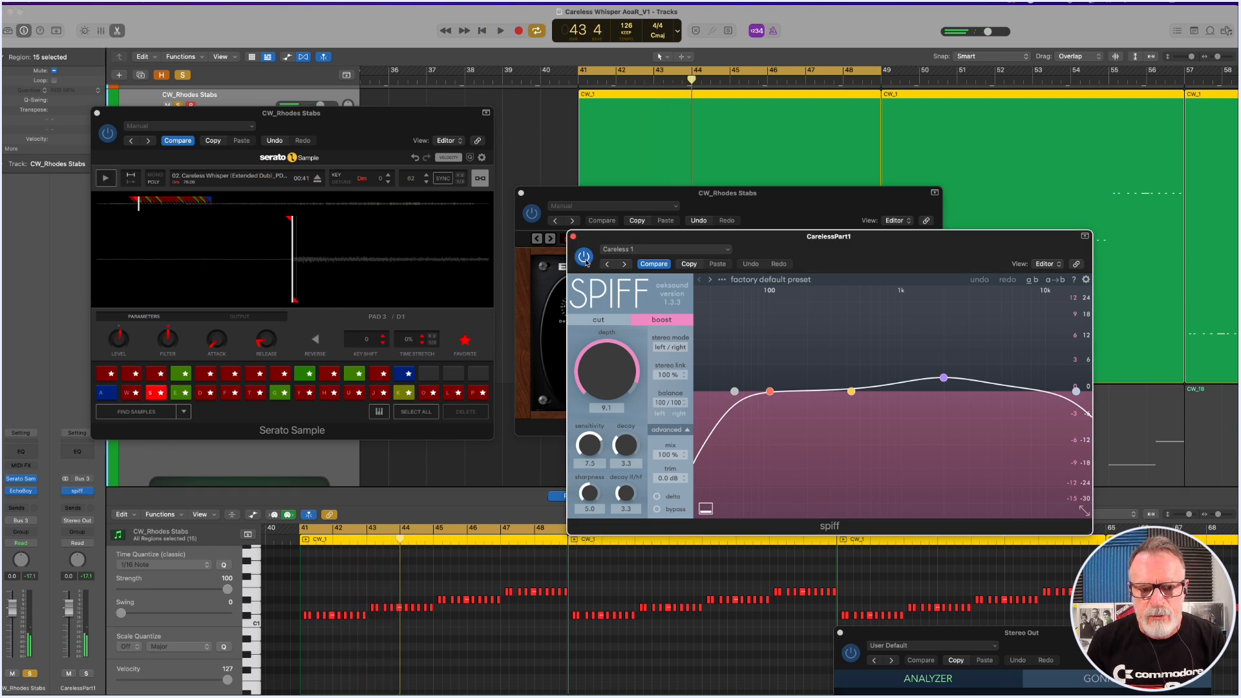
key(space)
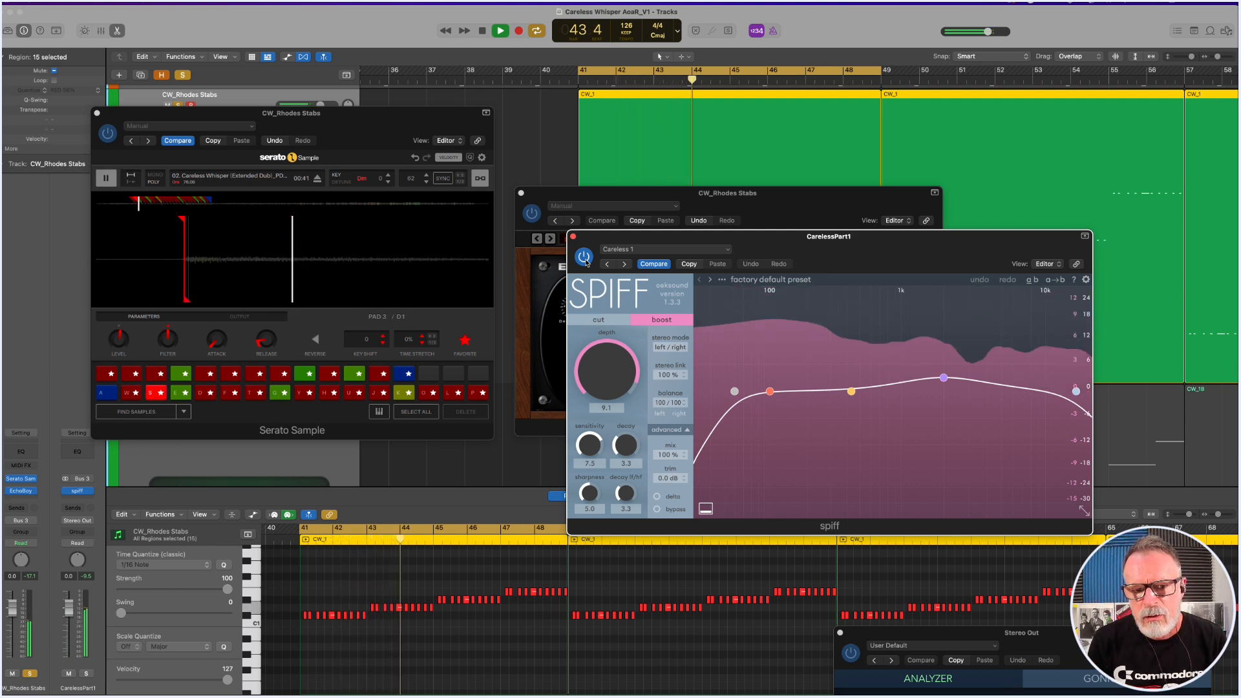
key(space)
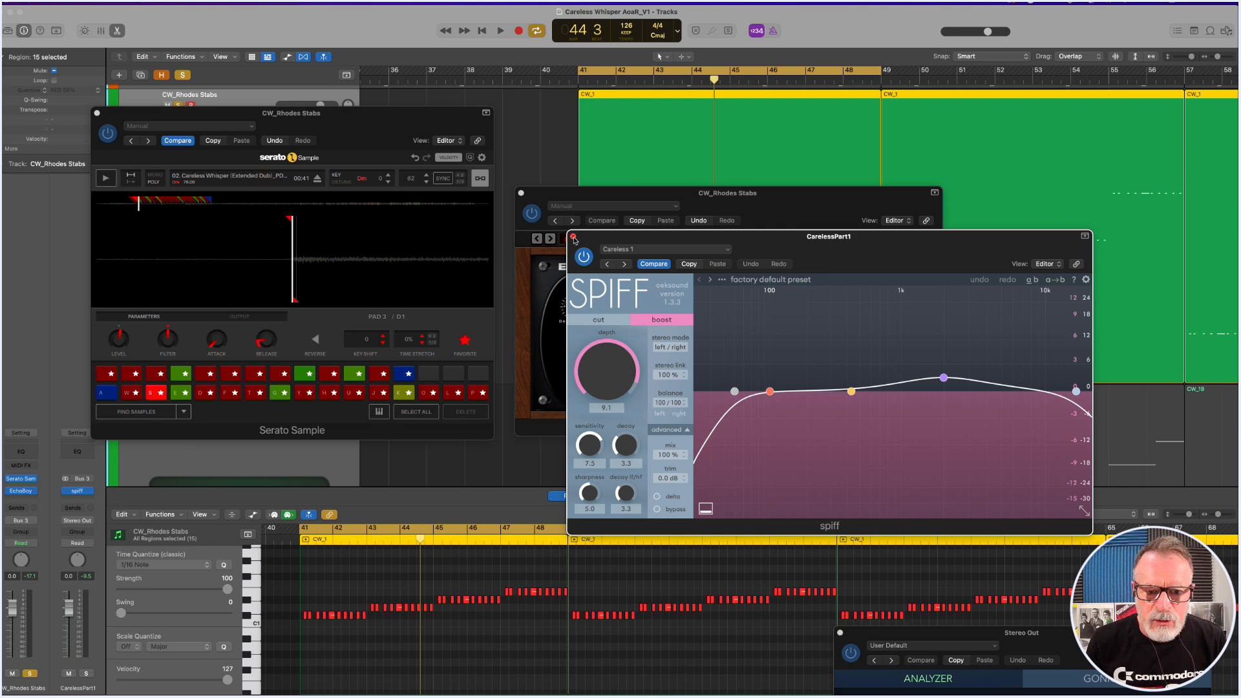
Close spiff, hide the remaining Rhodes plug-in windows, and return to the full arrangement with the solo cleared.
click(573, 238)
key(v)
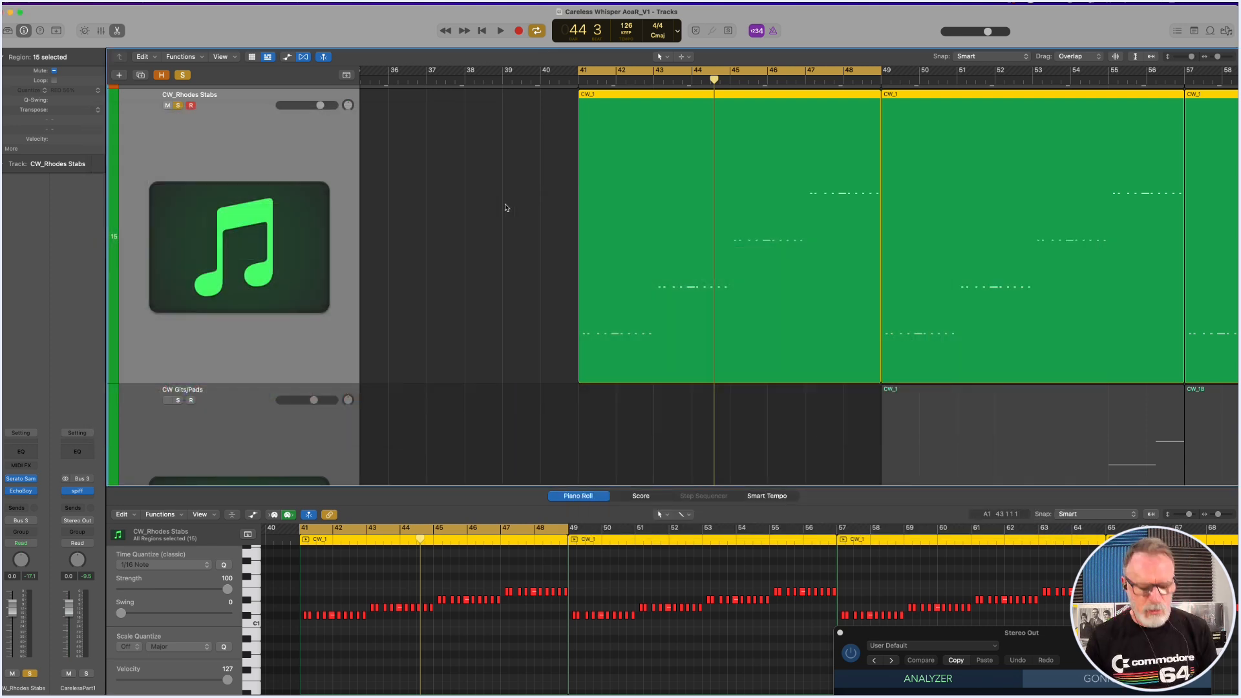
ctrl+alt+click(503, 205)
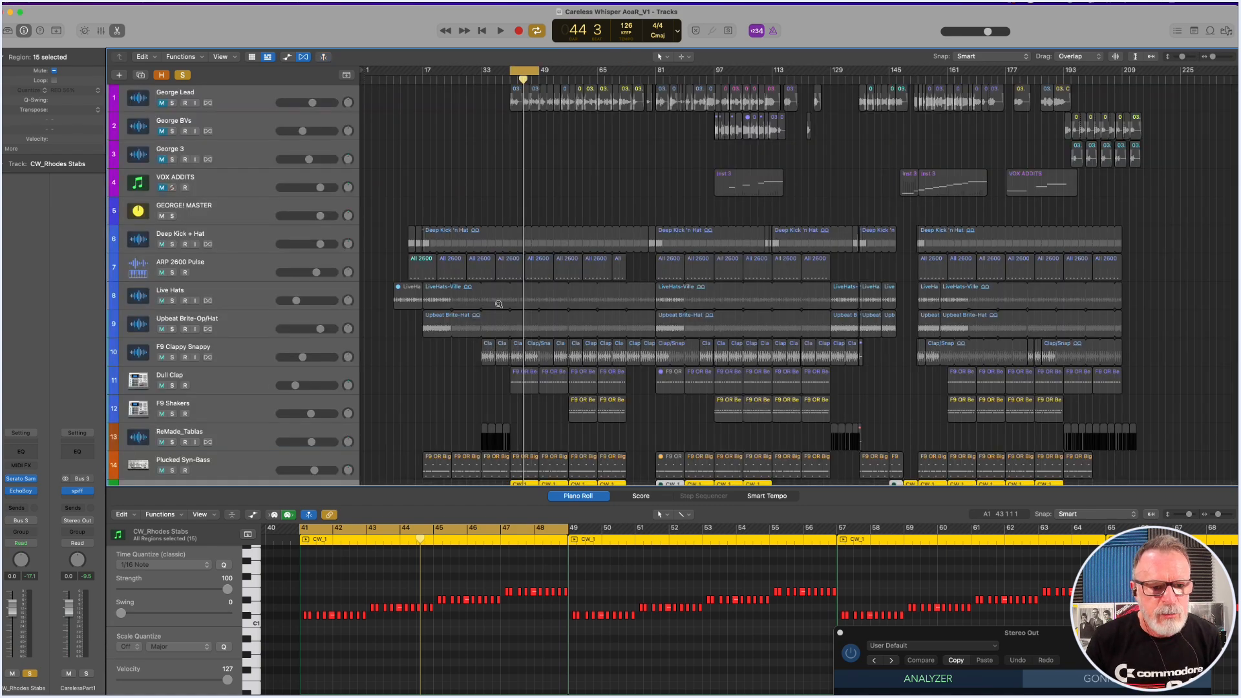
click(537, 203)
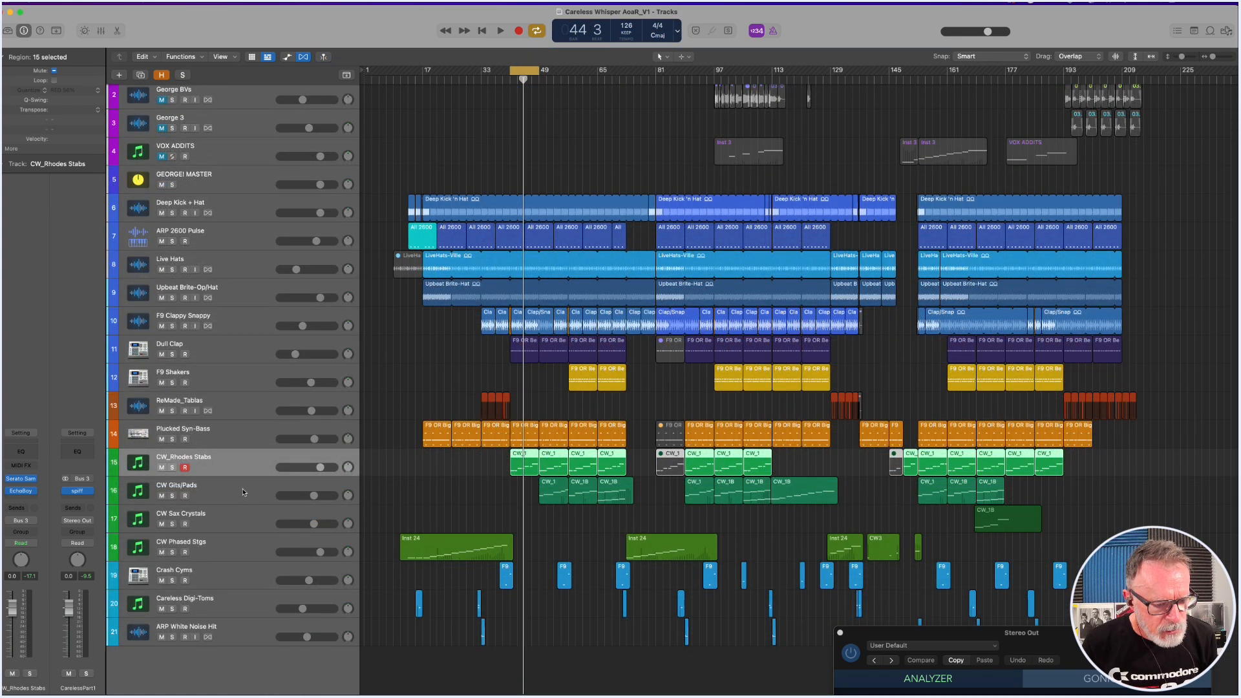
Move the cycle to start at bar 49 and select the first CW Gits/Pads region there.
click(243, 493)
drag(527, 72, 553, 71)
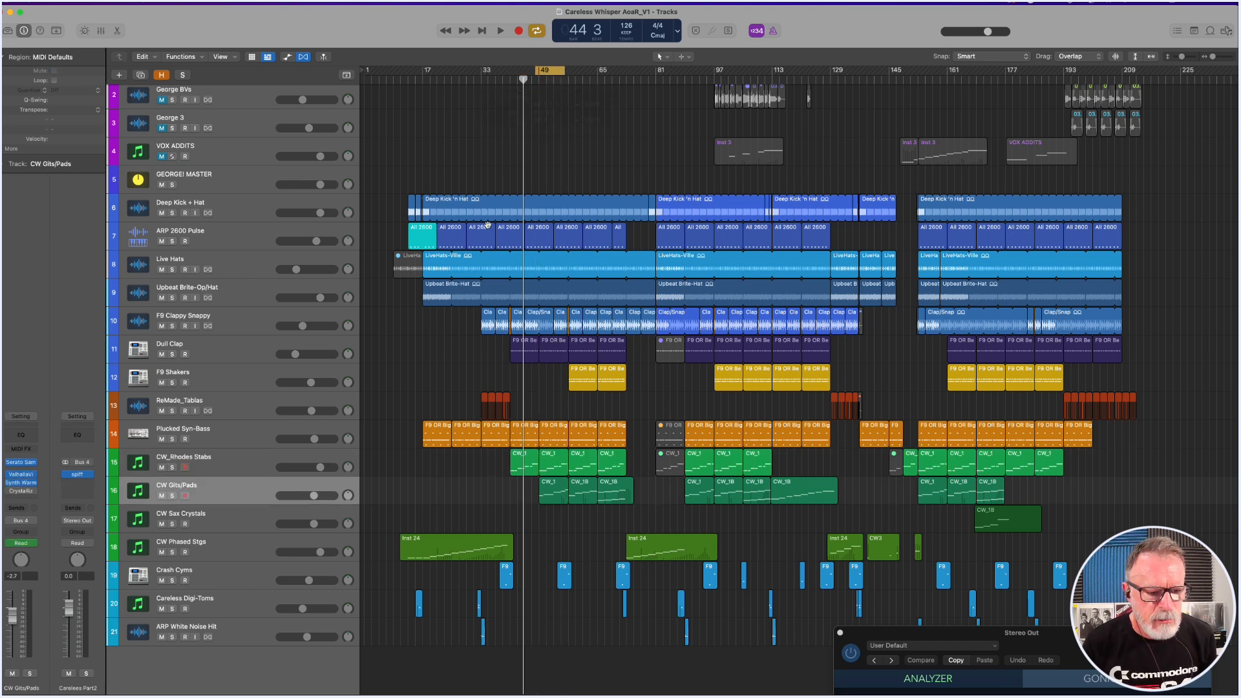
click(554, 493)
Open the CW Gits/Pads track's Serato Sample and place its window clear of the first regions.
mouse_move(23, 465)
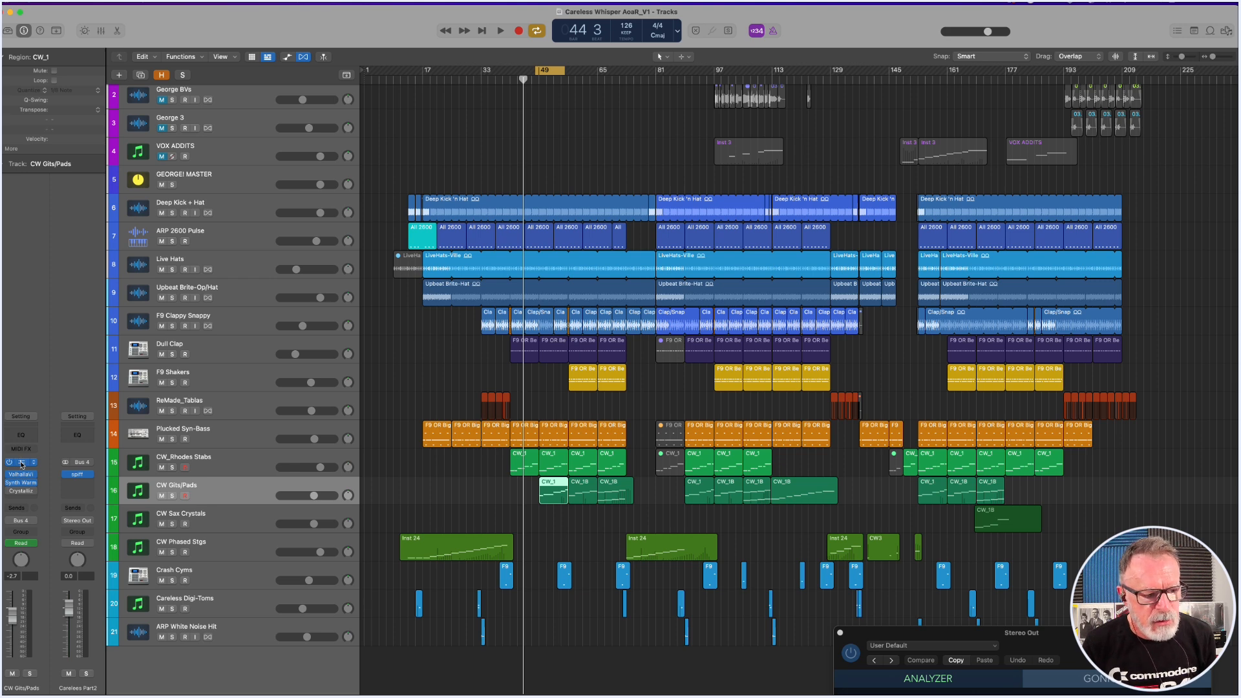
click(21, 465)
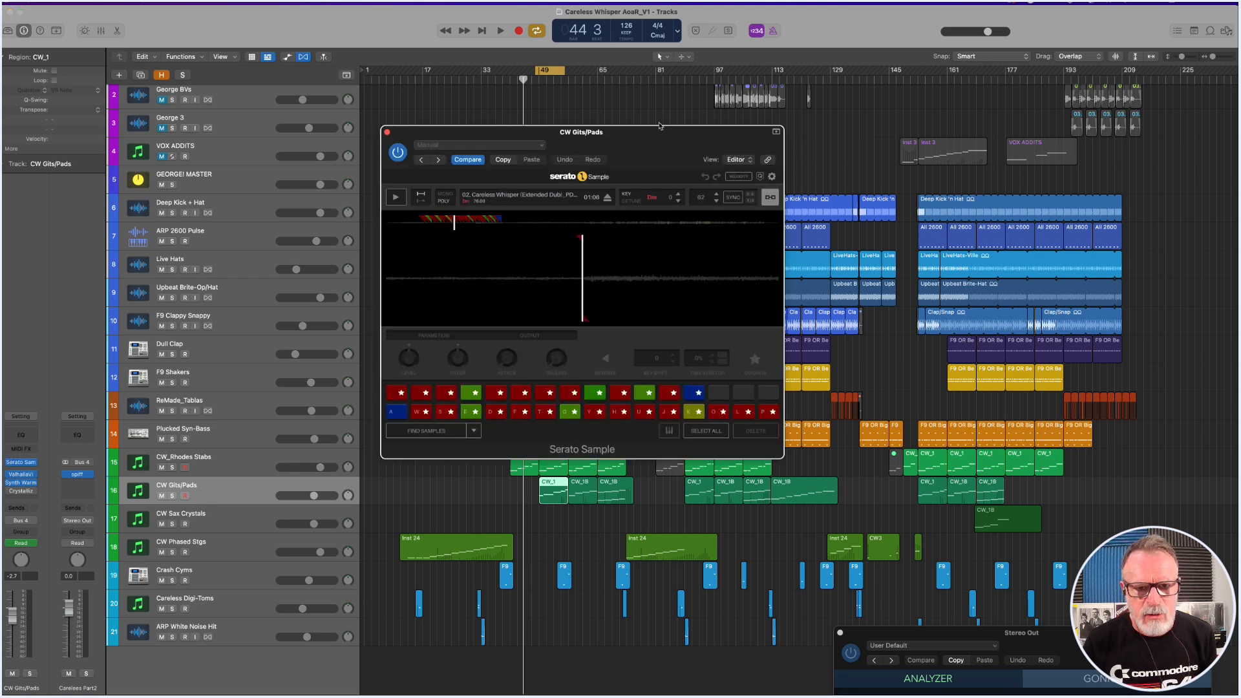
drag(660, 141, 951, 121)
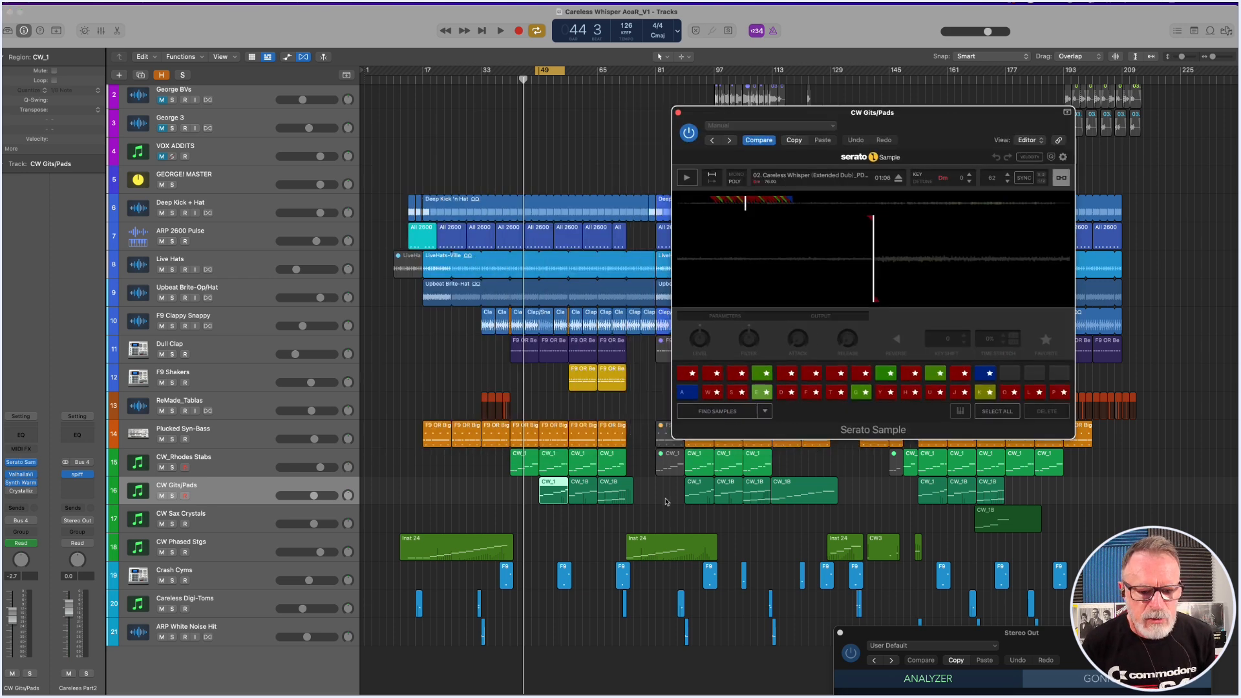
Solo CW Gits/Pads and play its bar 49 region with that region's notes shown in the piano roll.
click(524, 460)
key(p)
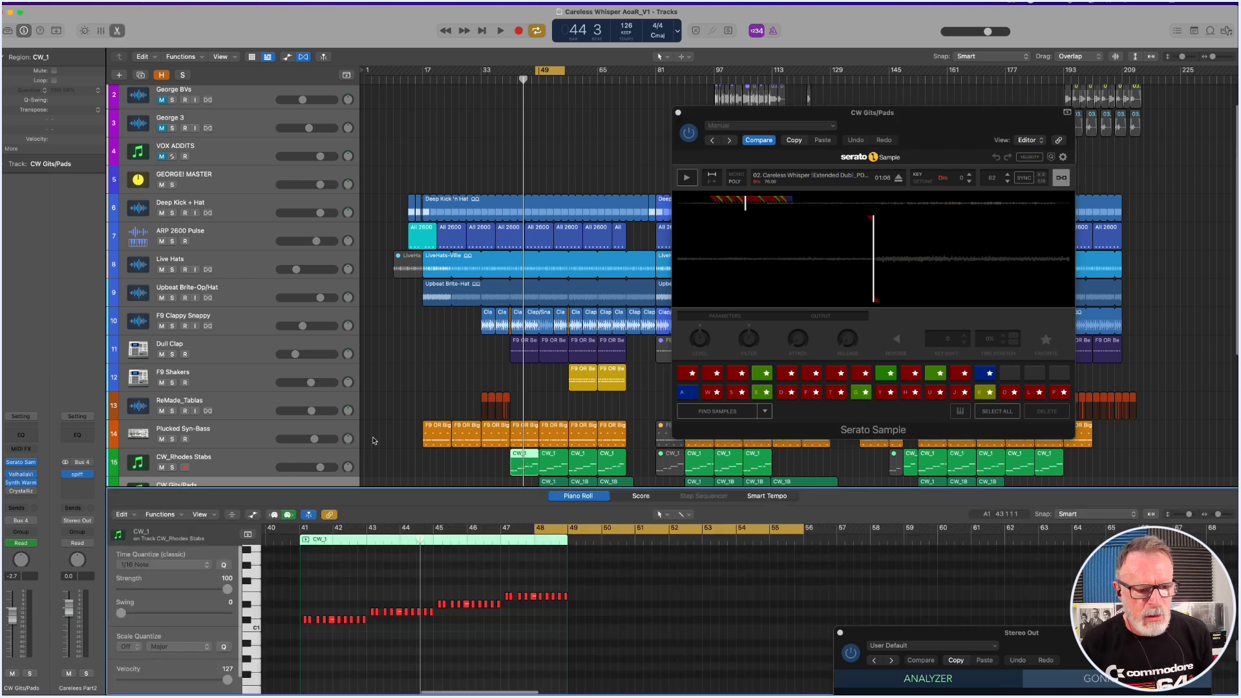
click(172, 467)
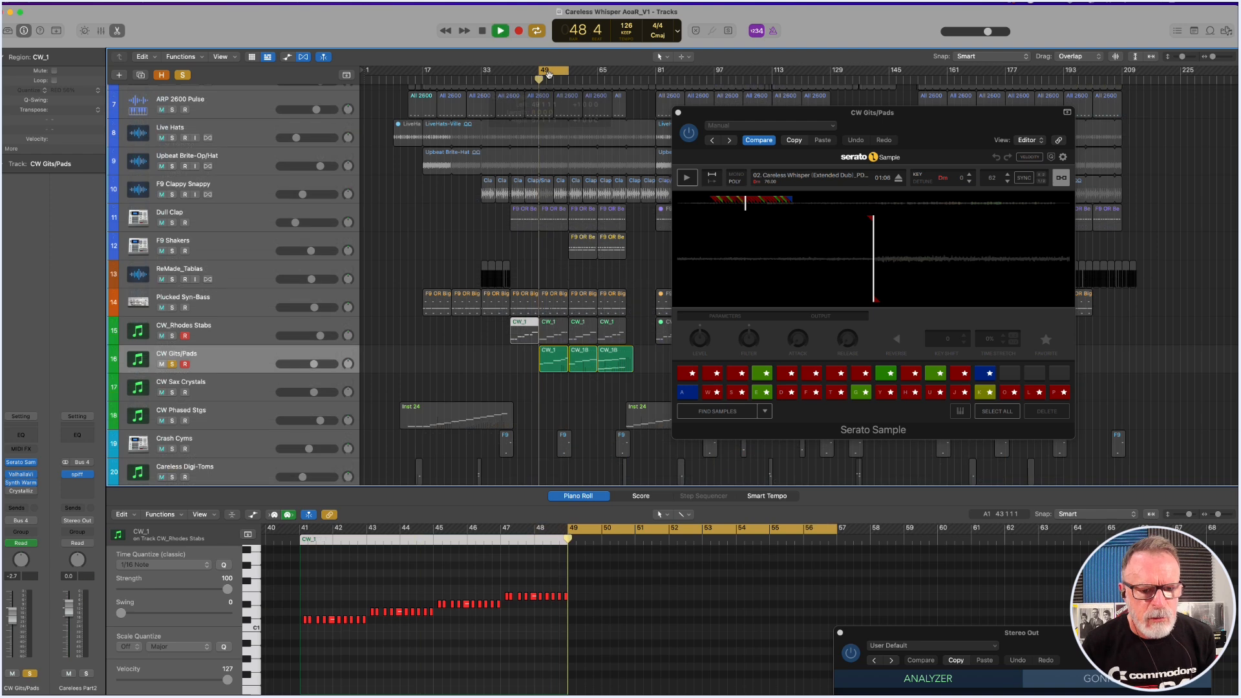
click(551, 363)
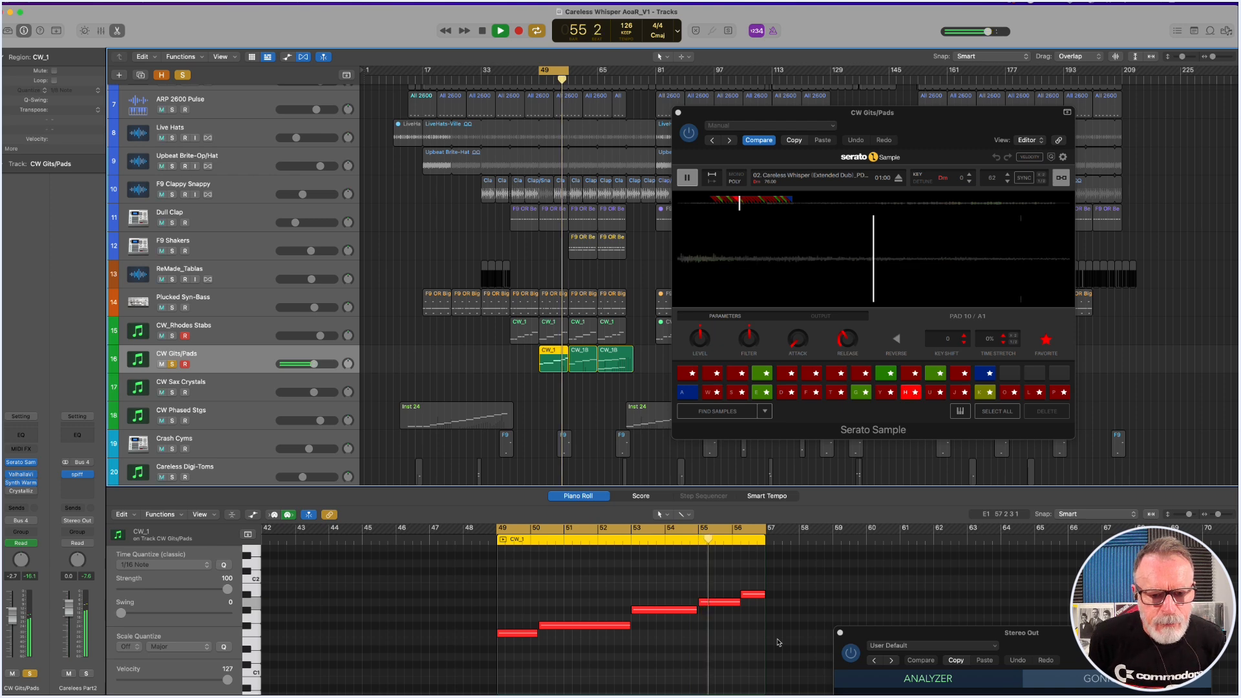
key(space)
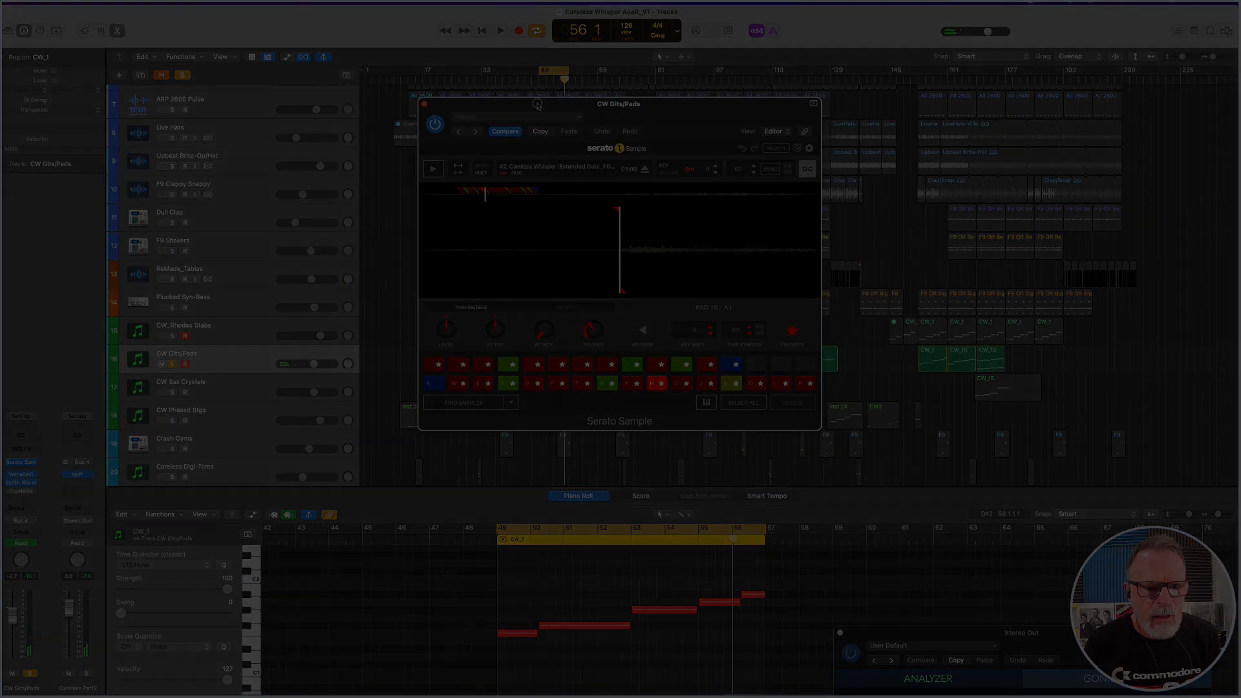
Move Serato Sample below the arrangement, shift the cycle to about bar 113, and play the soloed CW Gits/Pads track.
drag(671, 123, 579, 426)
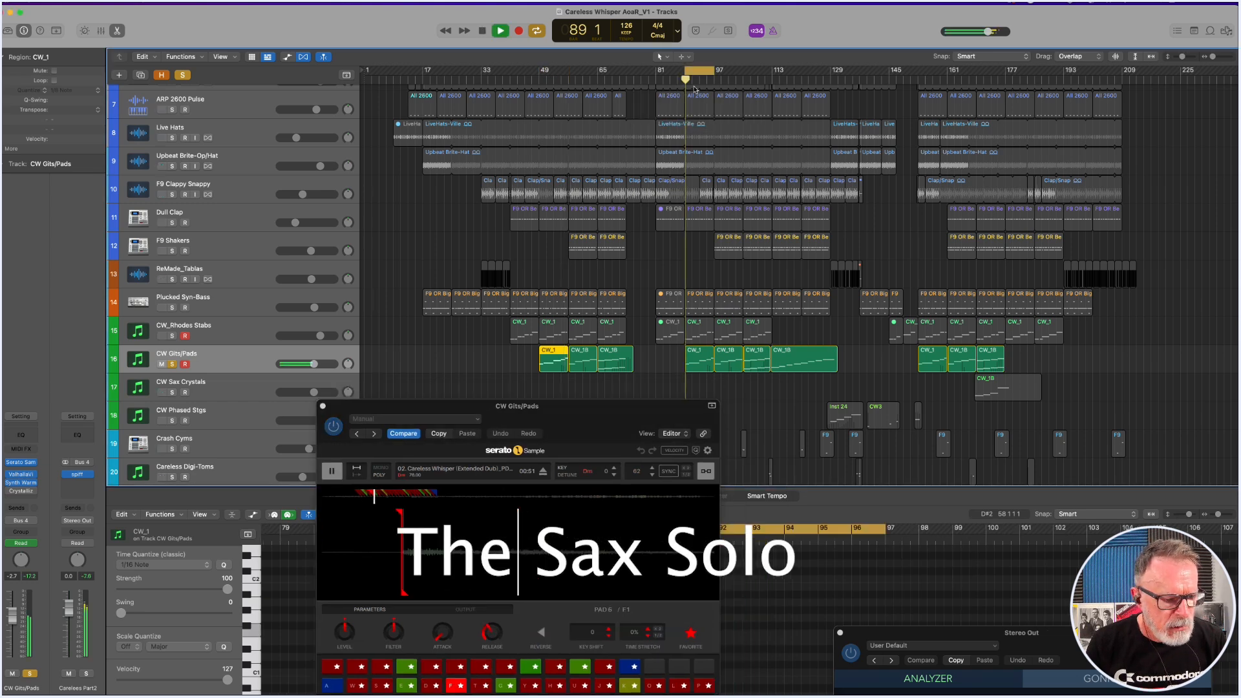
key(space)
drag(697, 71, 786, 77)
key(space)
key(space)
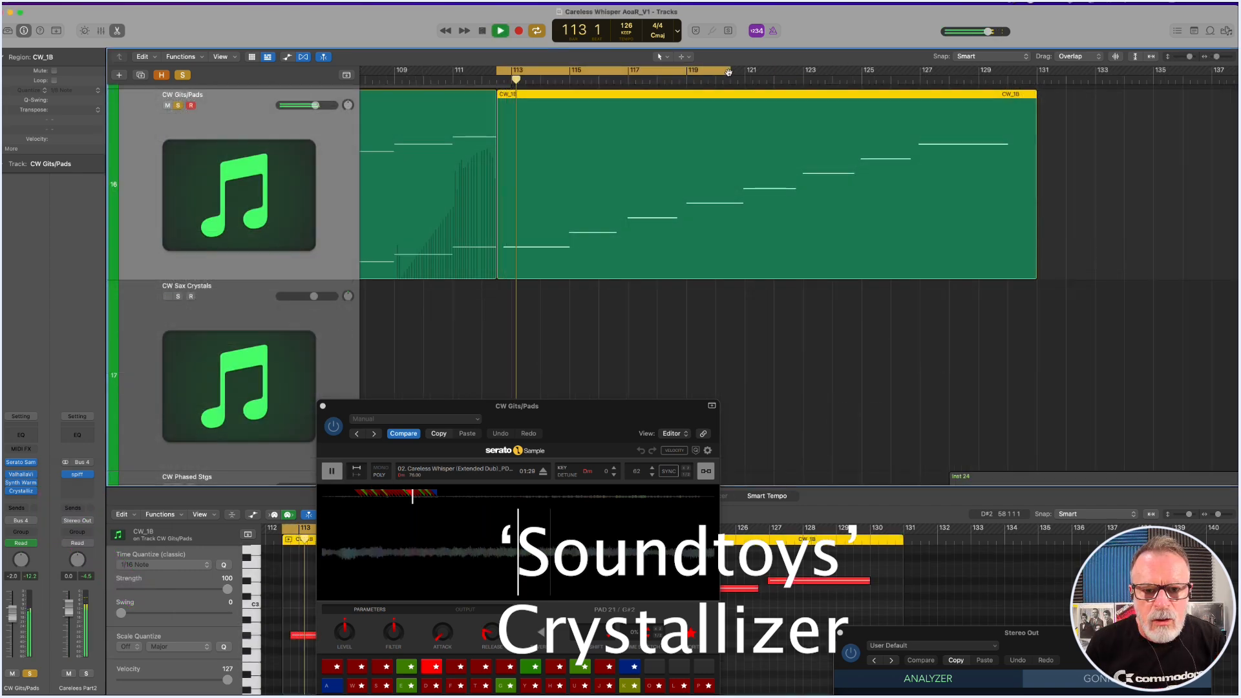
Extend the cycle's end to bar 132 and play the last sax solo region with its Crystallizer "Emeralds" settings in view.
drag(728, 71, 1070, 155)
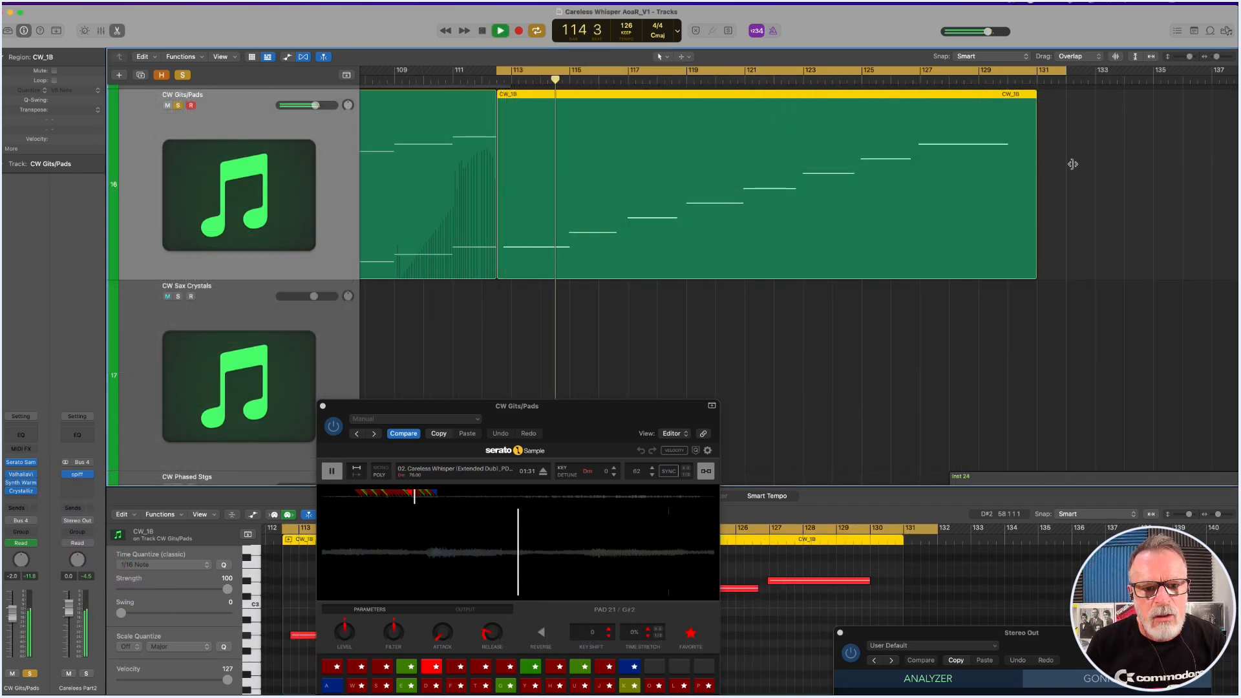
key(space)
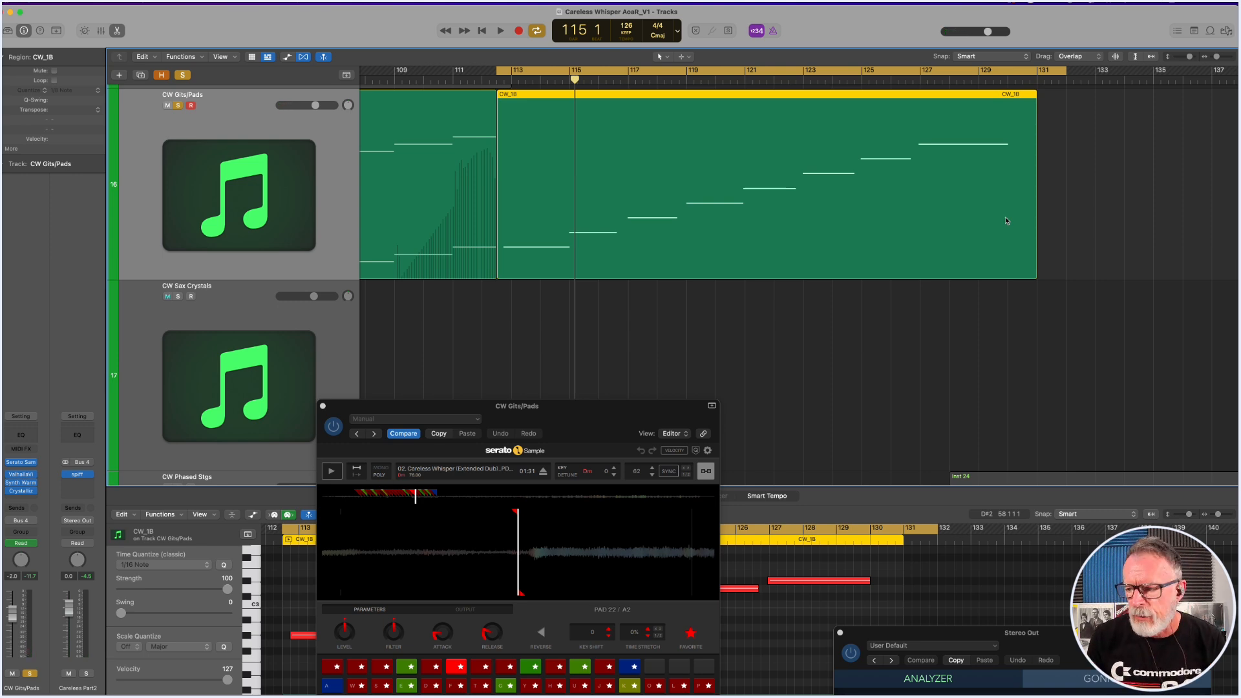
drag(580, 237, 684, 273)
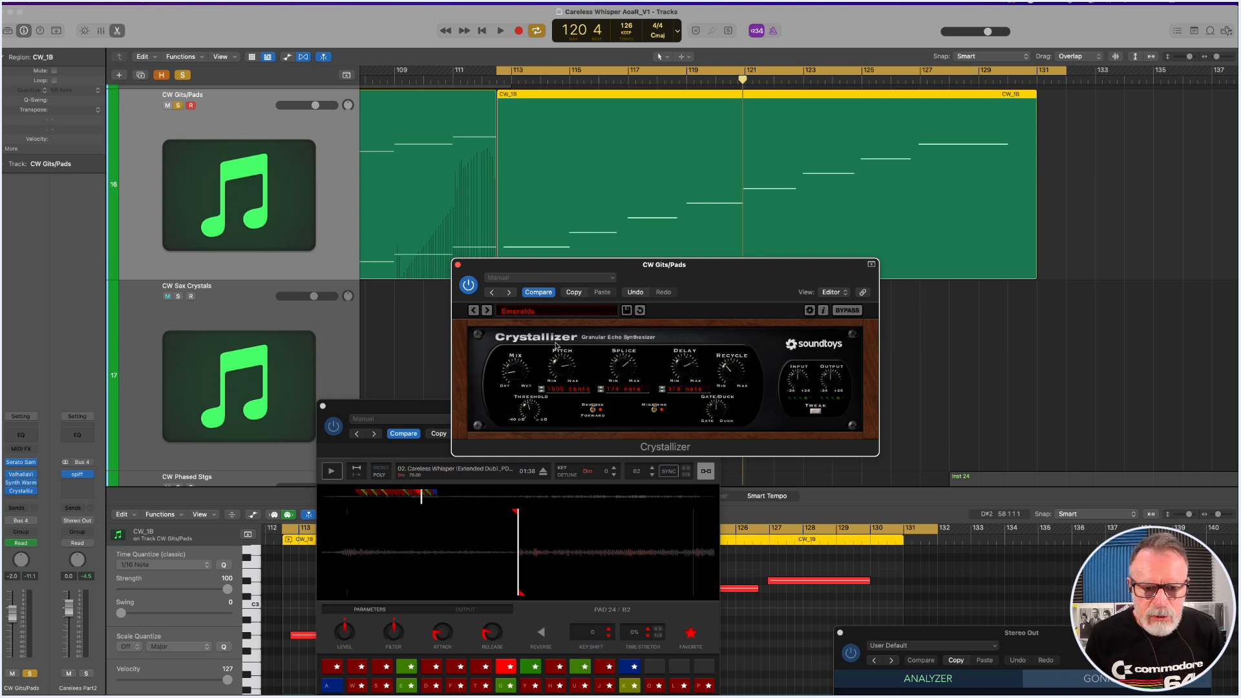
key(space)
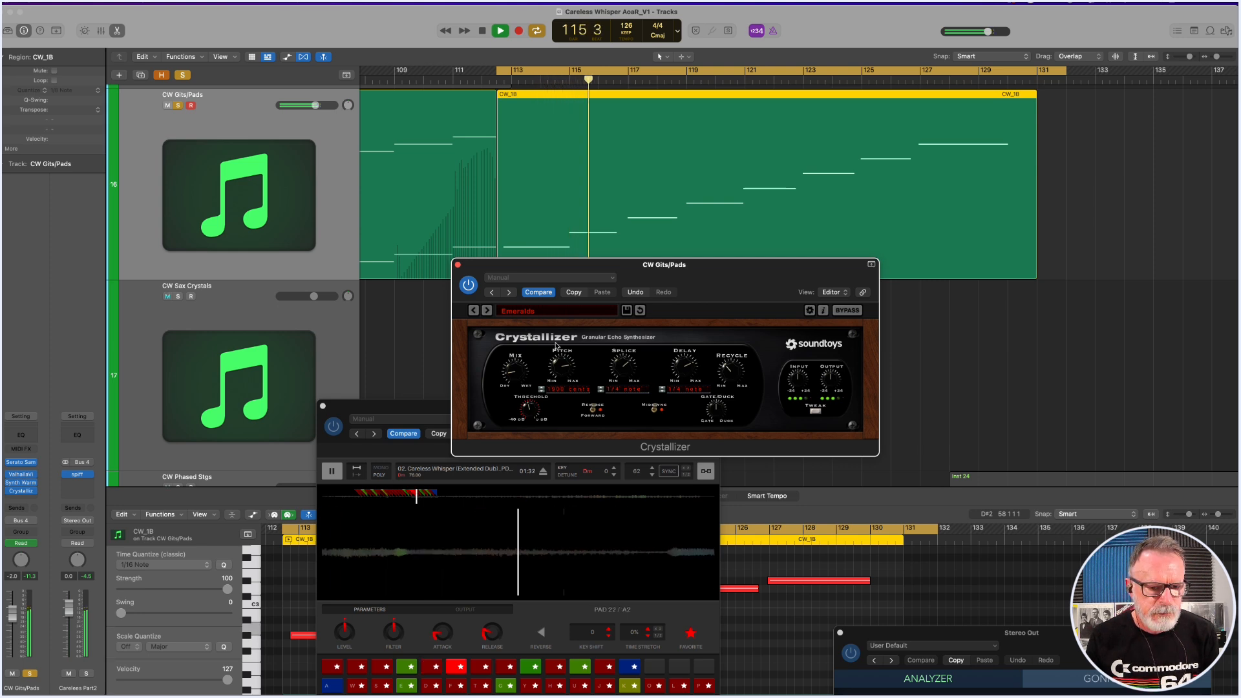
Switch off the cycle, stop playback after the sax solo region, and close the Crystallizer window.
click(1056, 75)
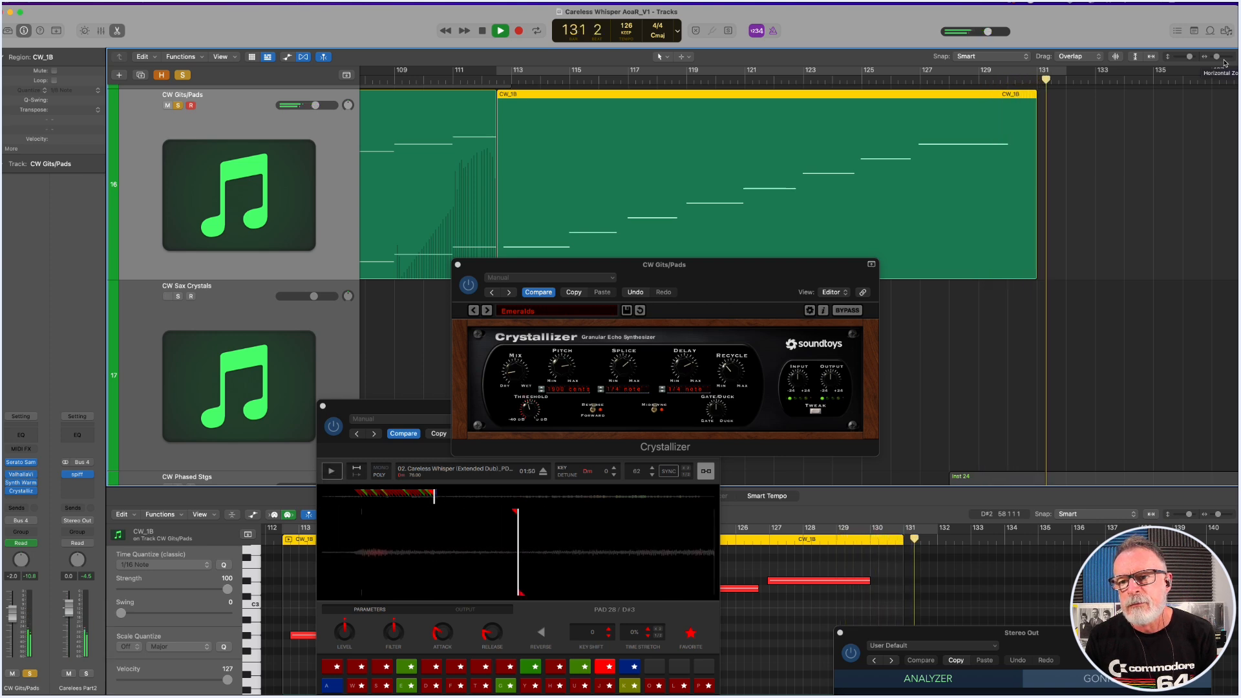
key(space)
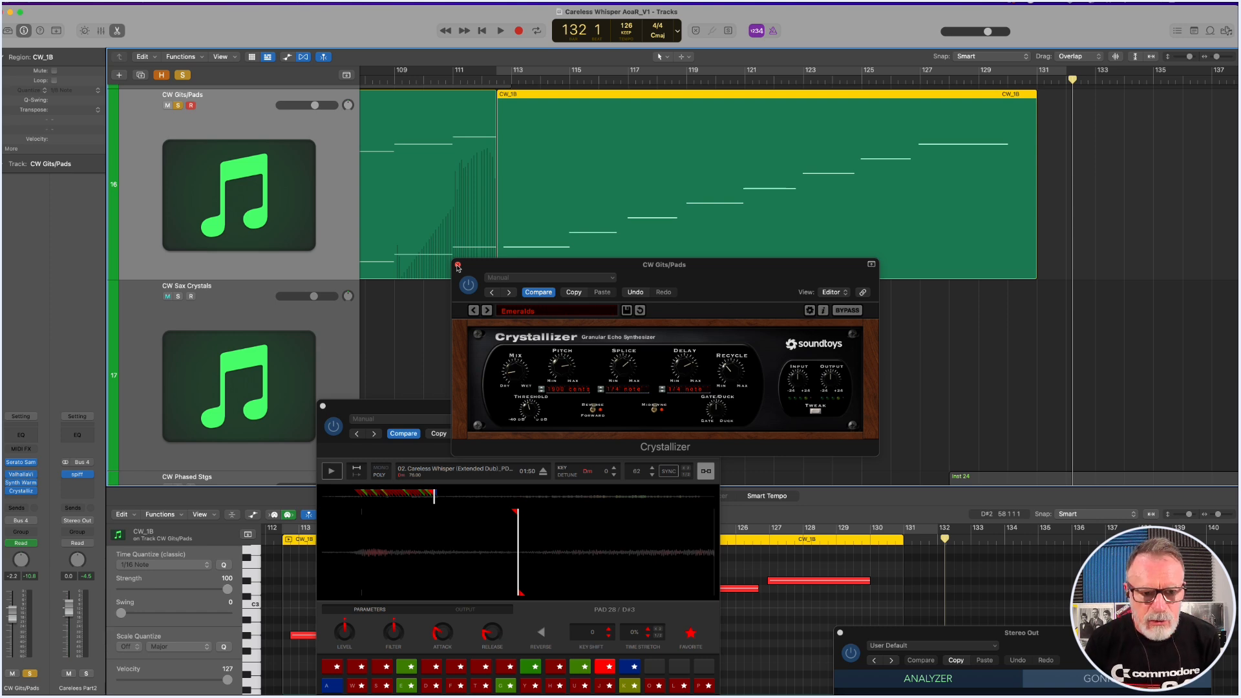
click(458, 265)
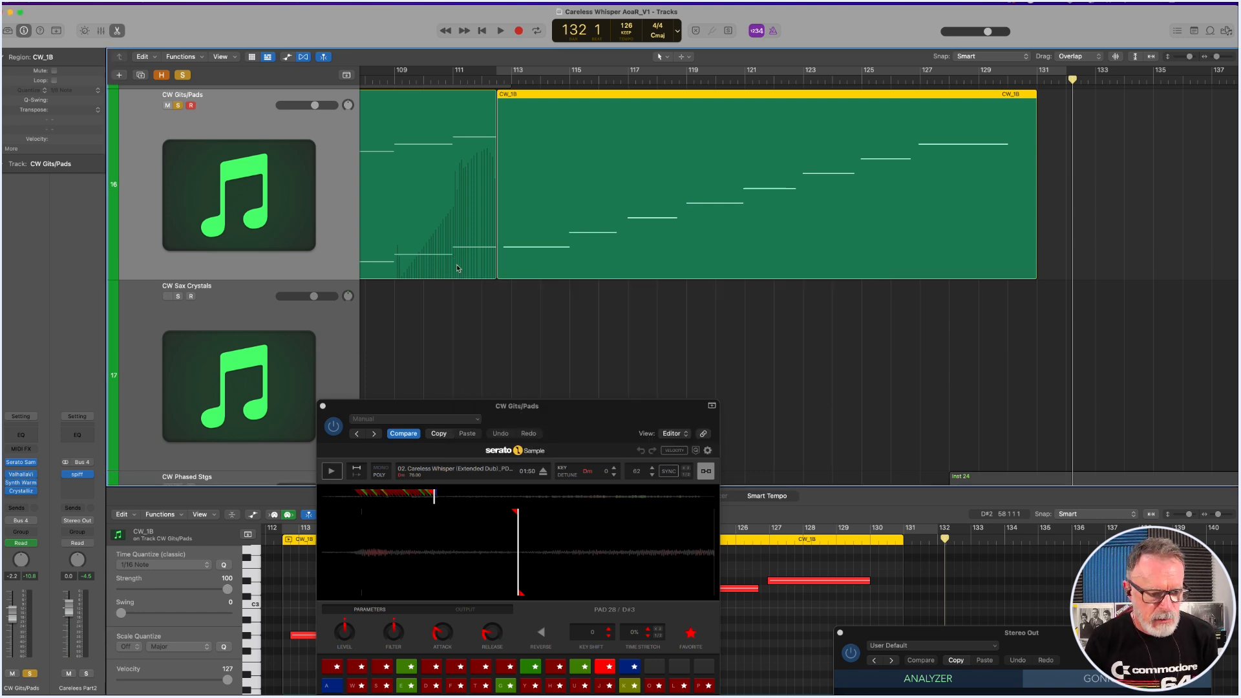
Move Serato Sample clear of the CW Gits/Pads regions and briefly play the soloed track with a cycle over bars 89 to 97.
ctrl+alt+click(605, 246)
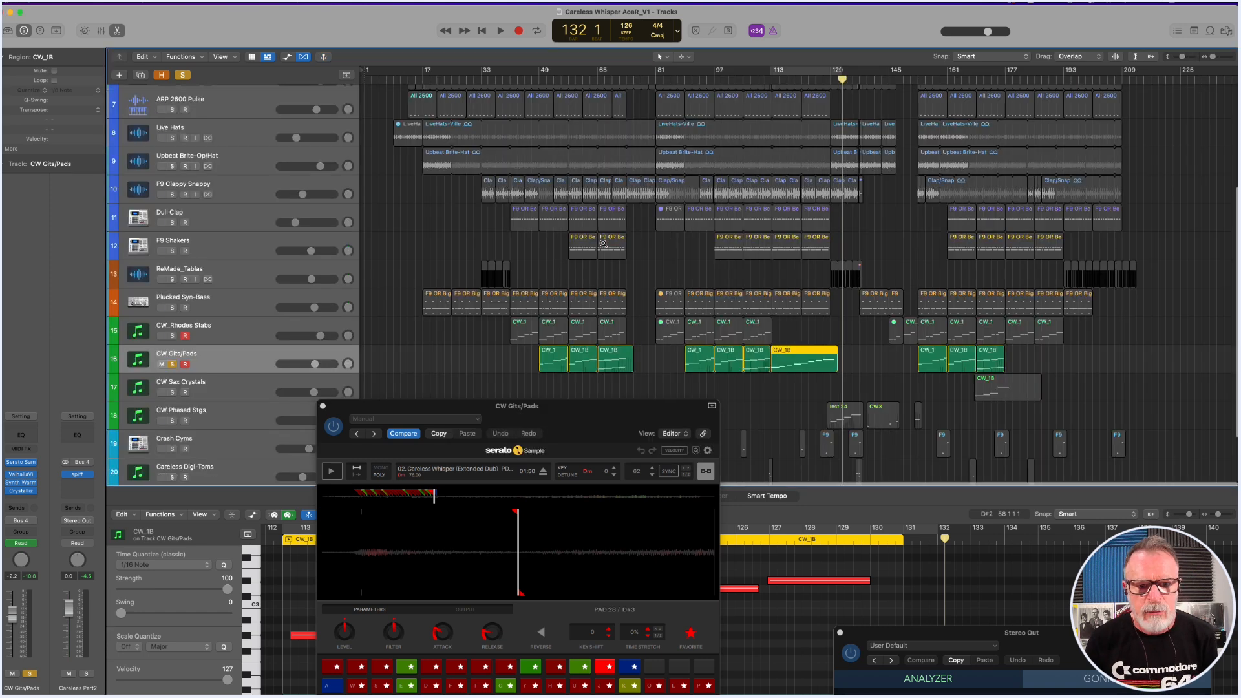
drag(346, 412, 139, 70)
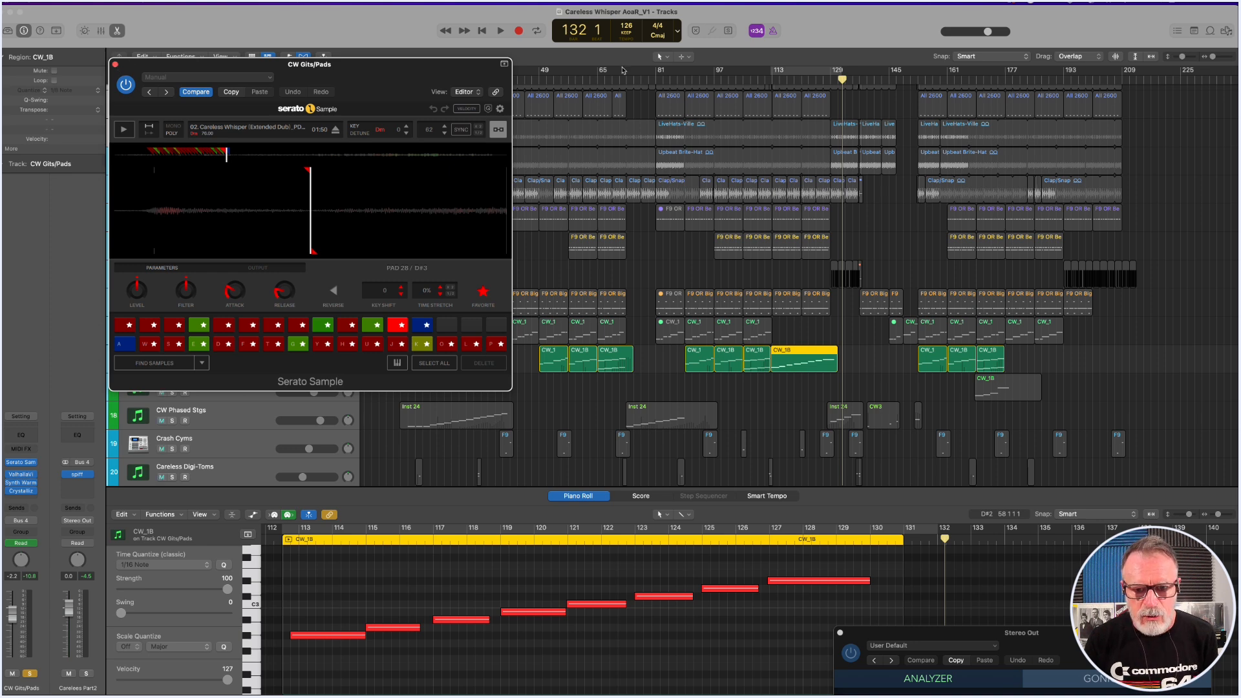
drag(688, 73, 714, 73)
key(space)
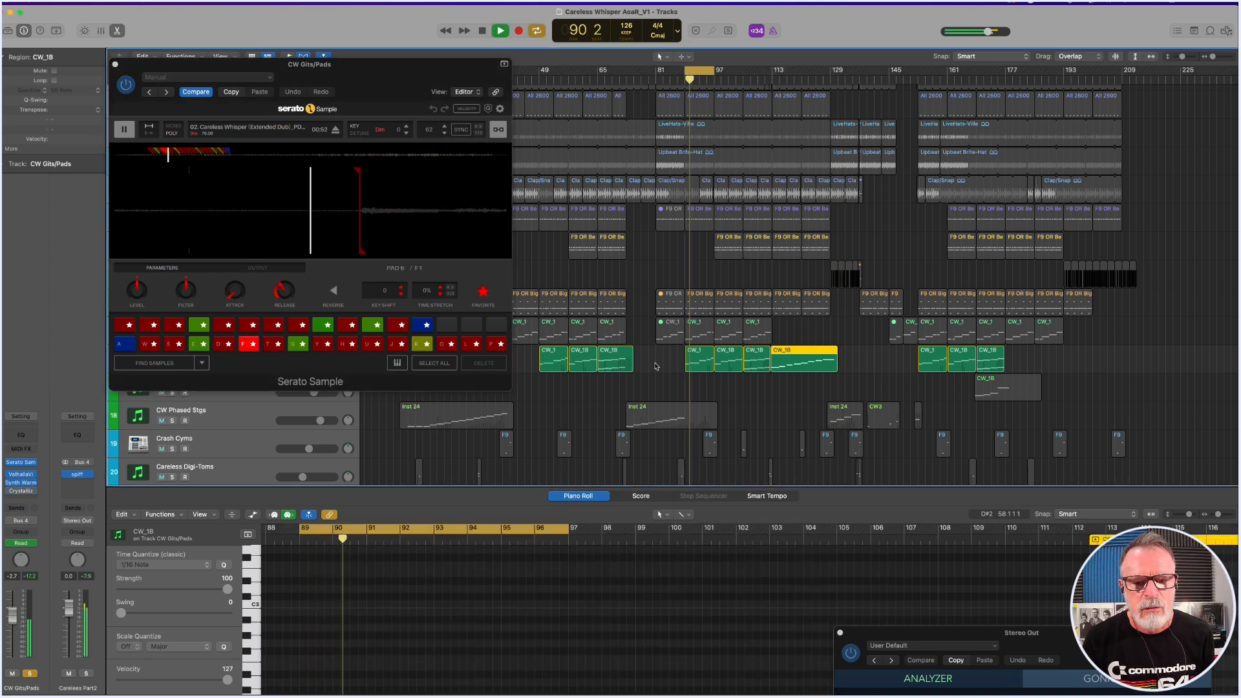
key(space)
Cycle from about bar 63 to bar 74 and play the CW Gits/Pads region at bar 65 with its stacked notes in the piano roll.
drag(593, 73, 630, 73)
click(605, 367)
key(space)
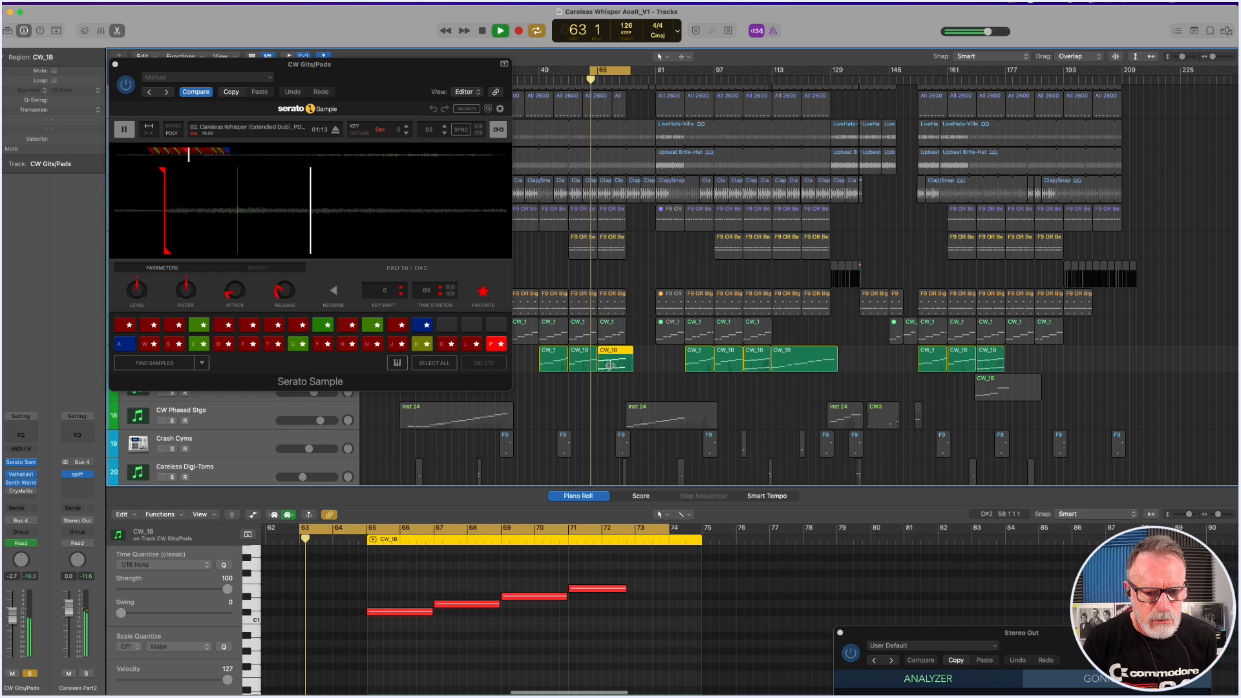
scroll(608, 576, down, 3)
scroll(608, 577, up, 3)
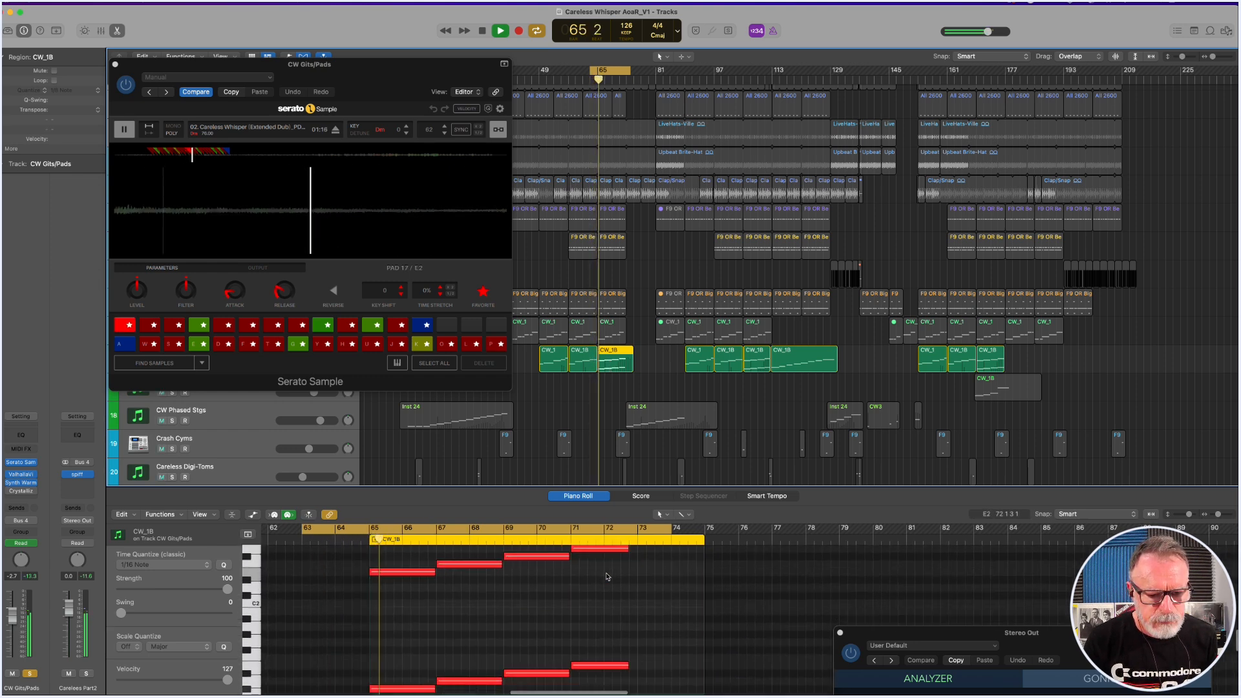
scroll(608, 577, up, 1)
scroll(608, 577, down, 1)
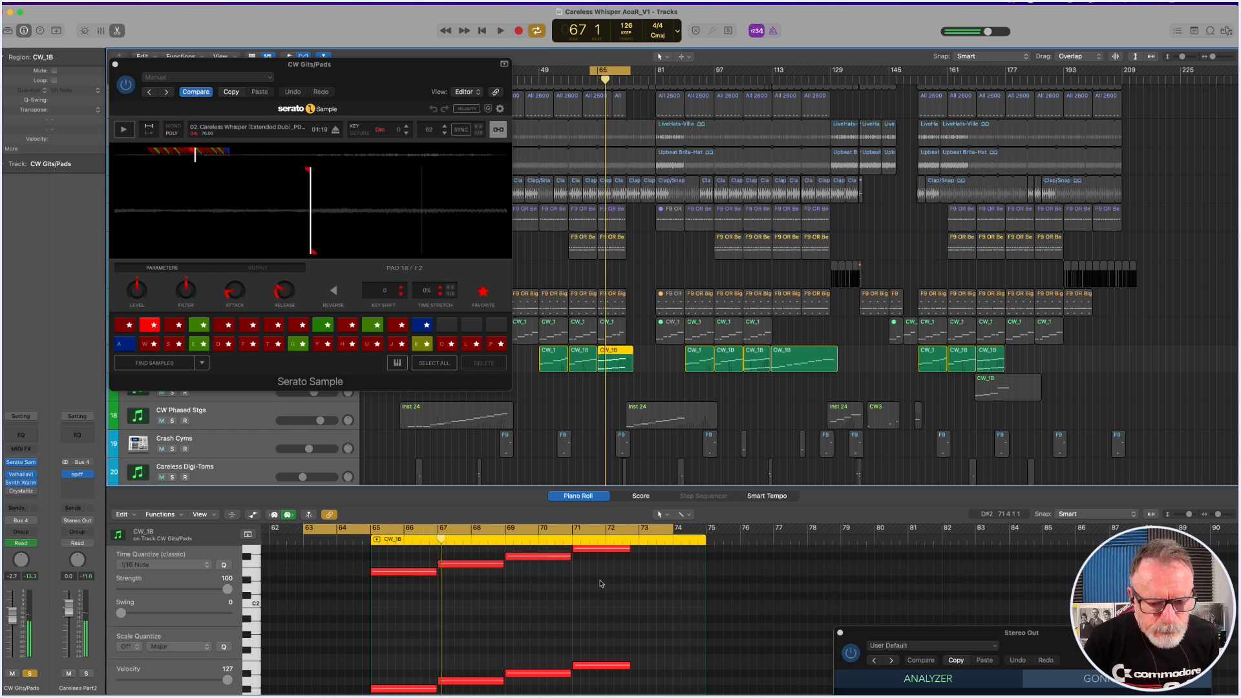
Audition the layered low and high notes of the bar 65 CW Gits/Pads region one pair after another in the piano roll.
drag(526, 333, 674, 393)
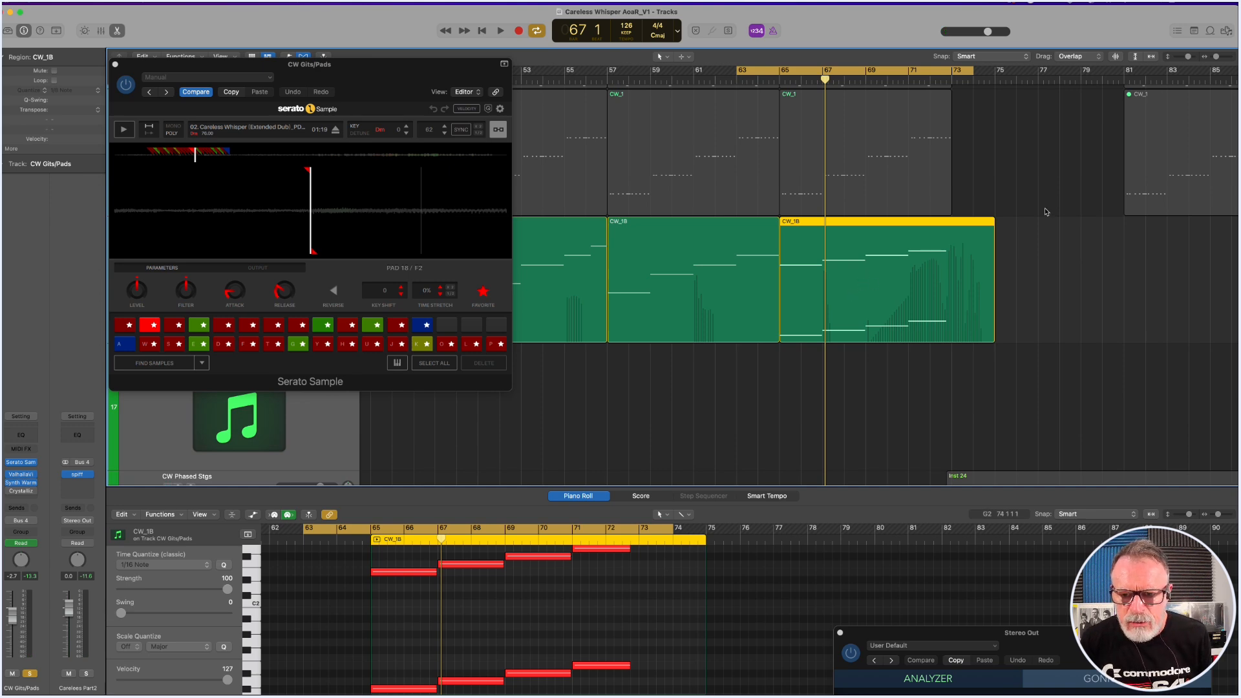
click(576, 585)
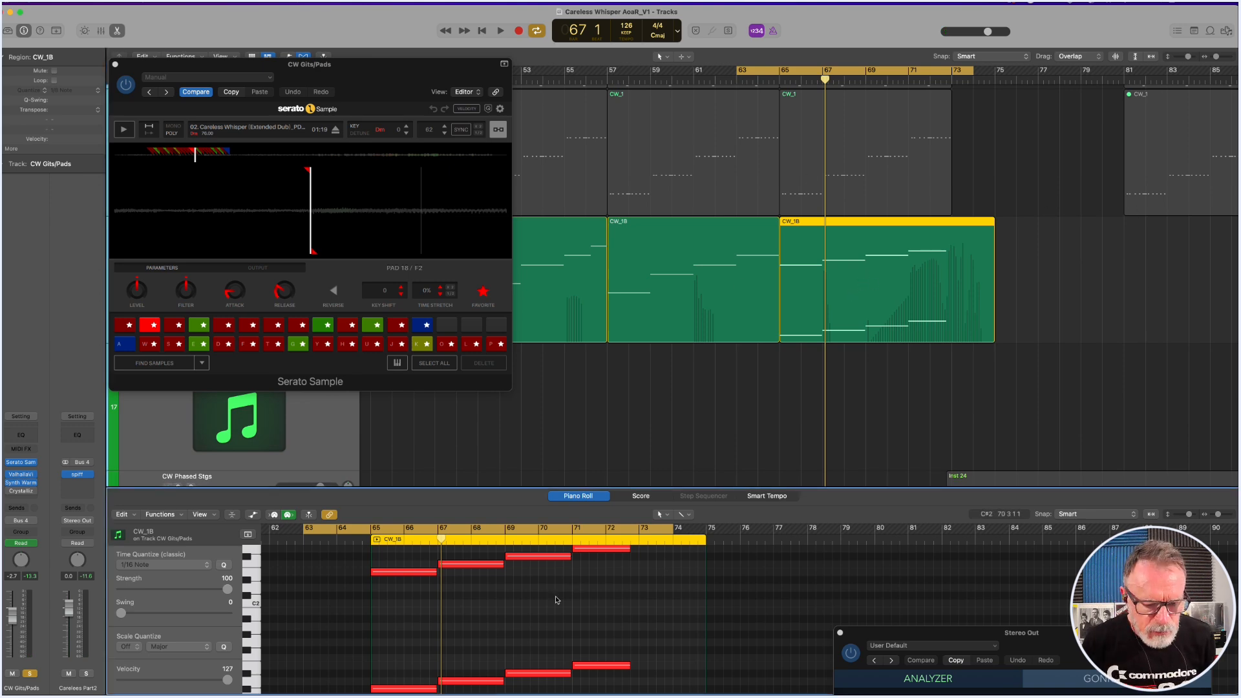
click(396, 688)
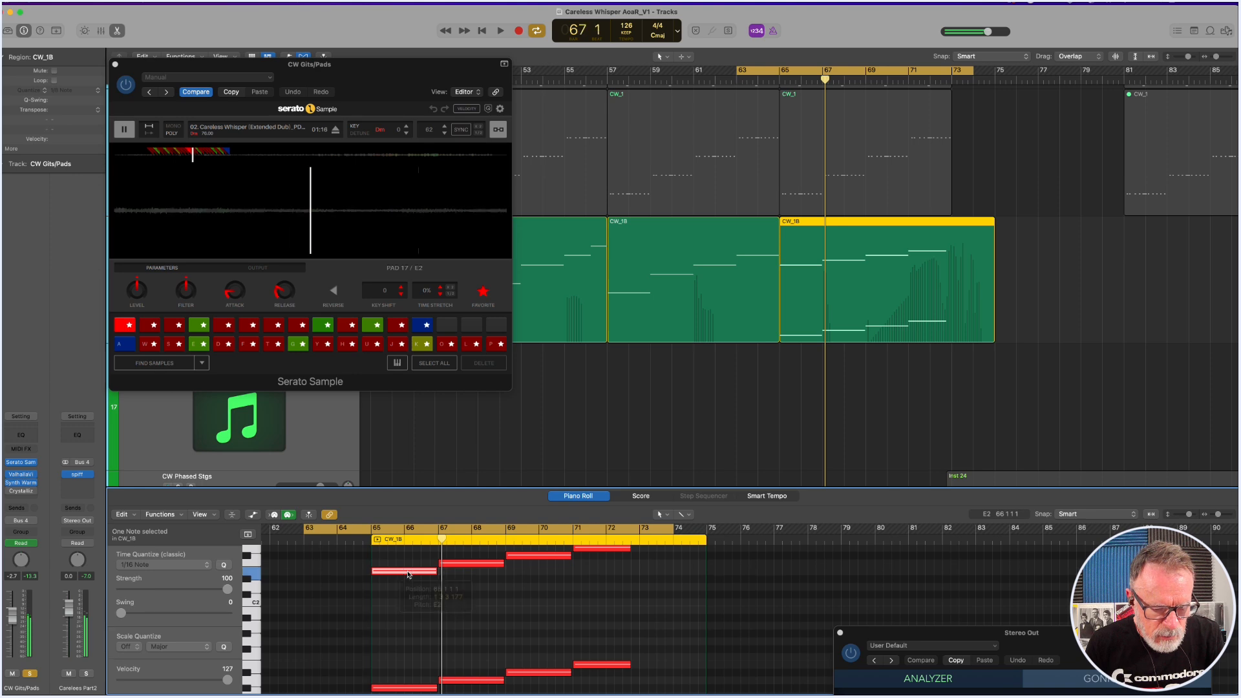
click(475, 680)
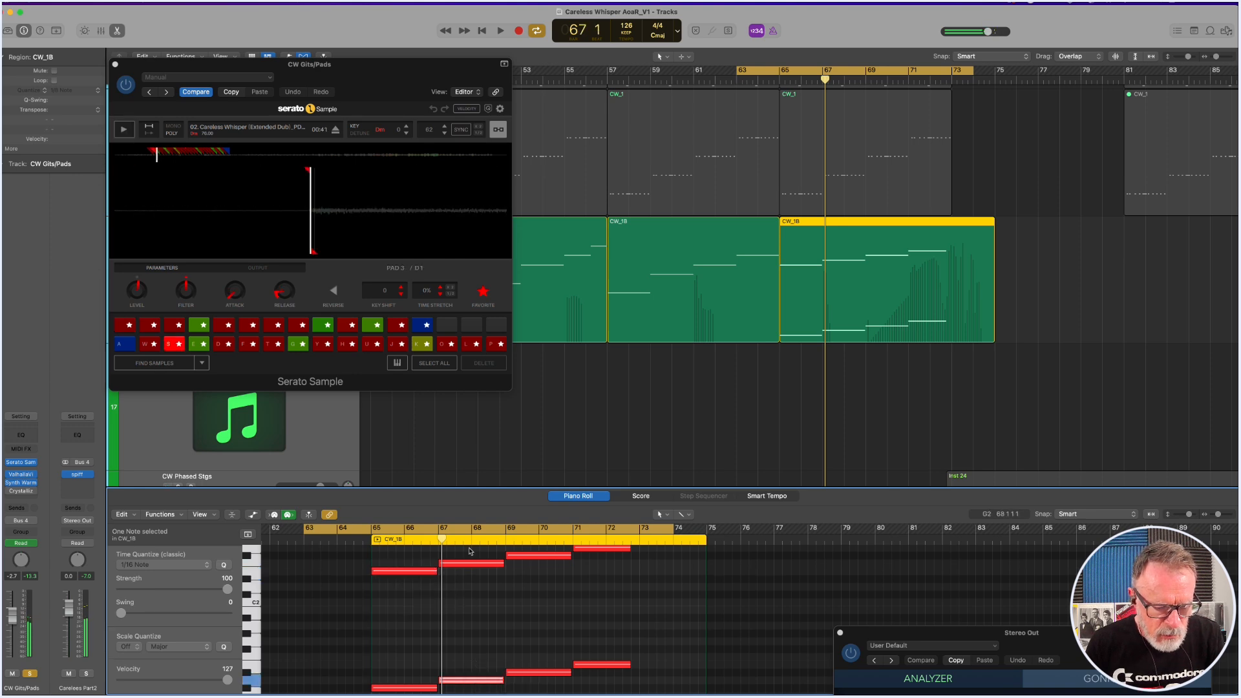
click(470, 567)
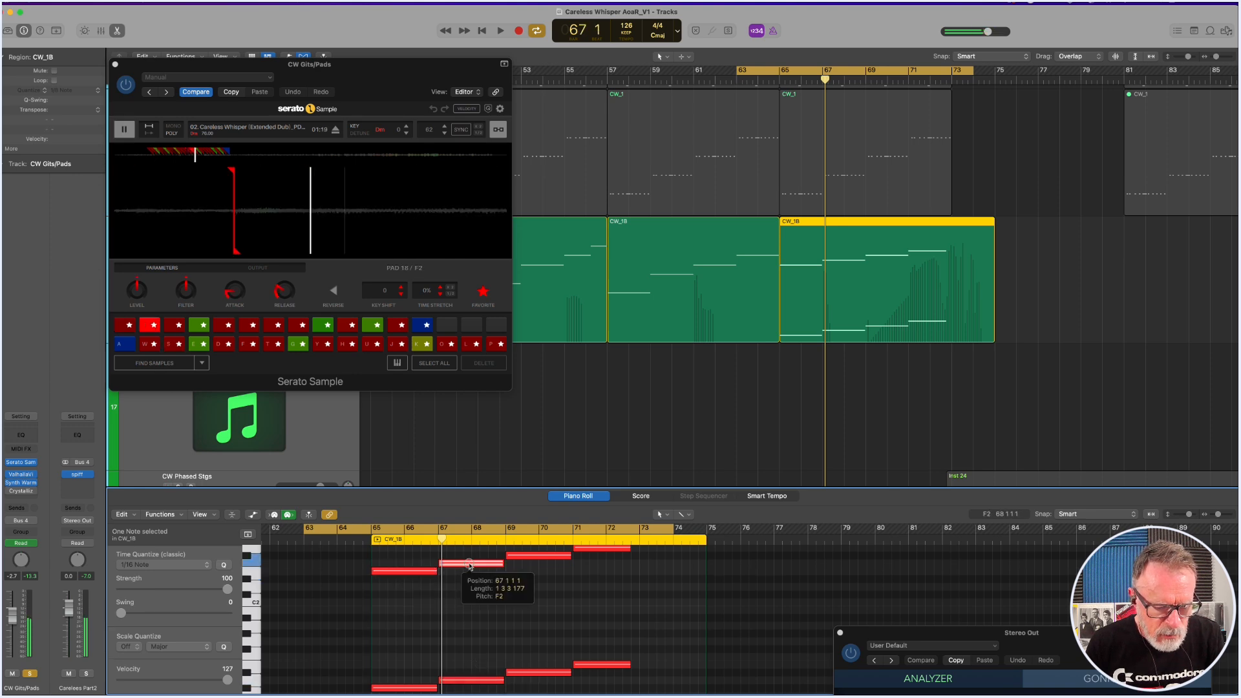
click(536, 673)
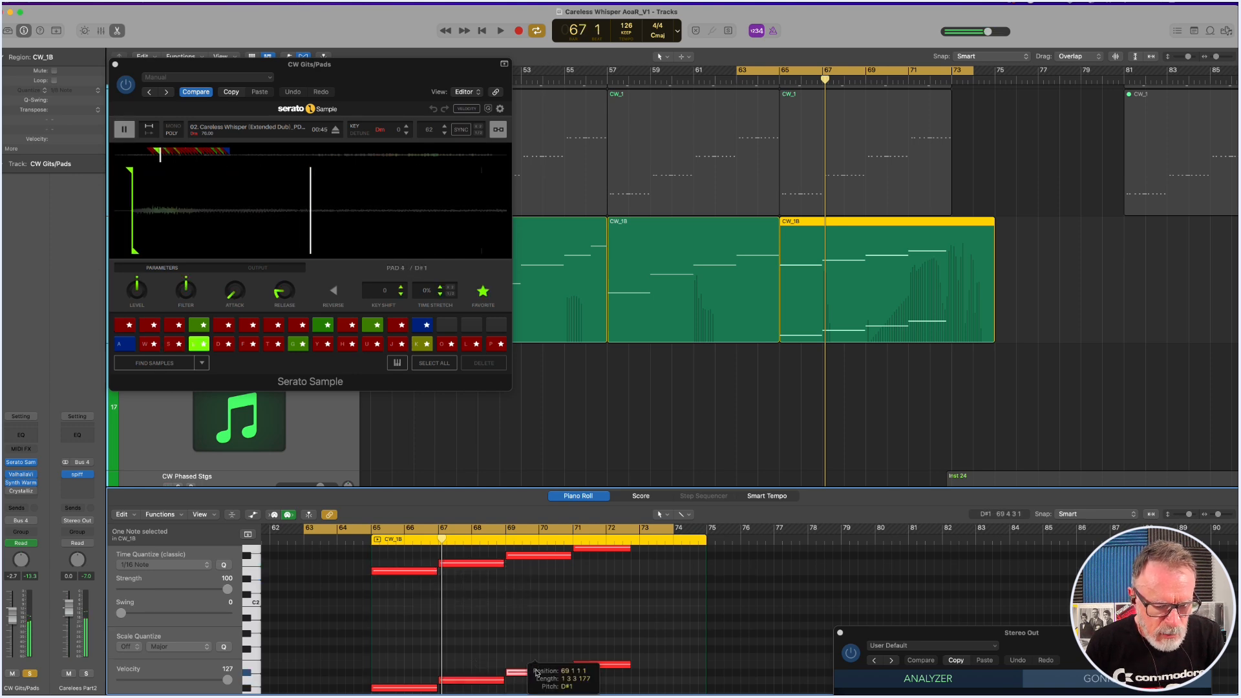
click(544, 556)
click(595, 666)
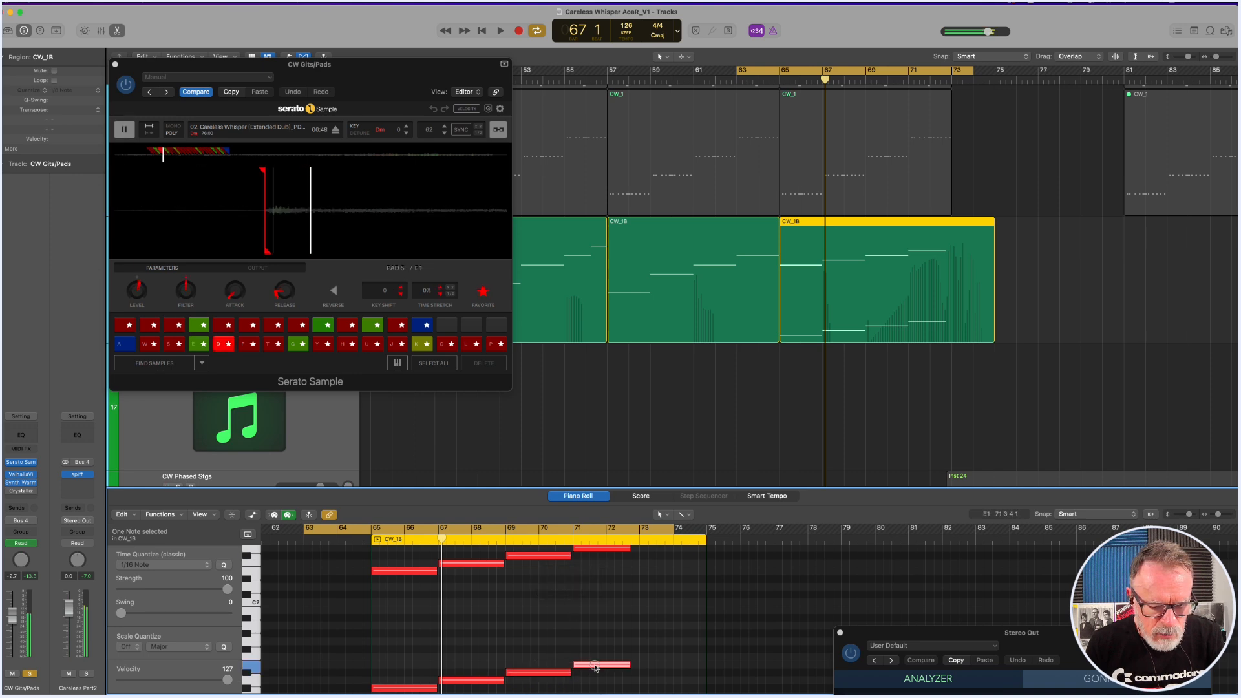
scroll(619, 631, up, 2)
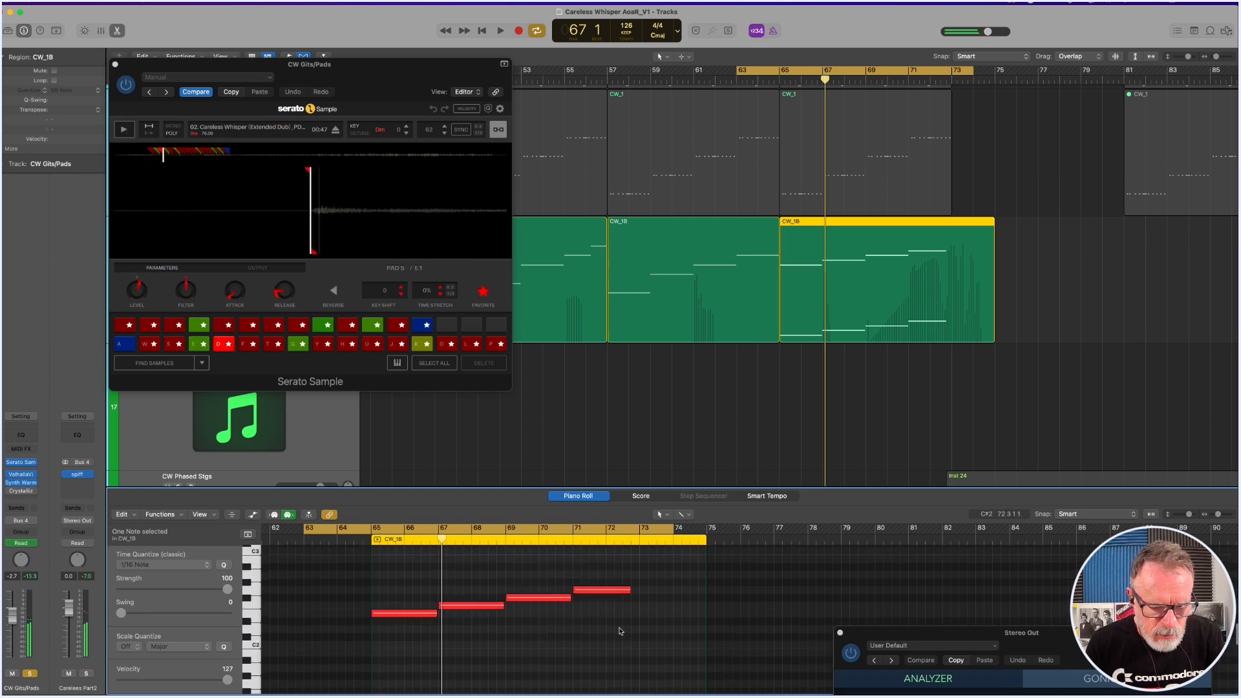
click(612, 592)
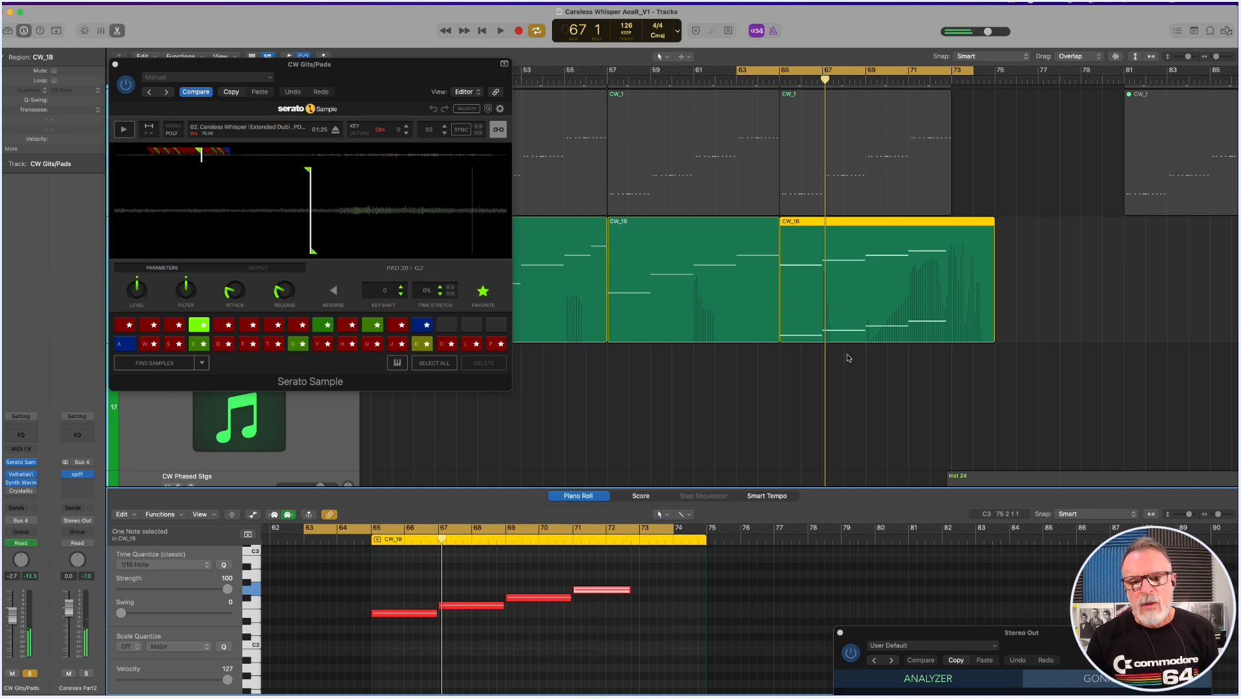
Set the cycle to bars 57 to 75 and play the CW Gits/Pads regions at bars 57 and 65 together.
drag(608, 76, 1002, 105)
drag(693, 379, 824, 336)
key(space)
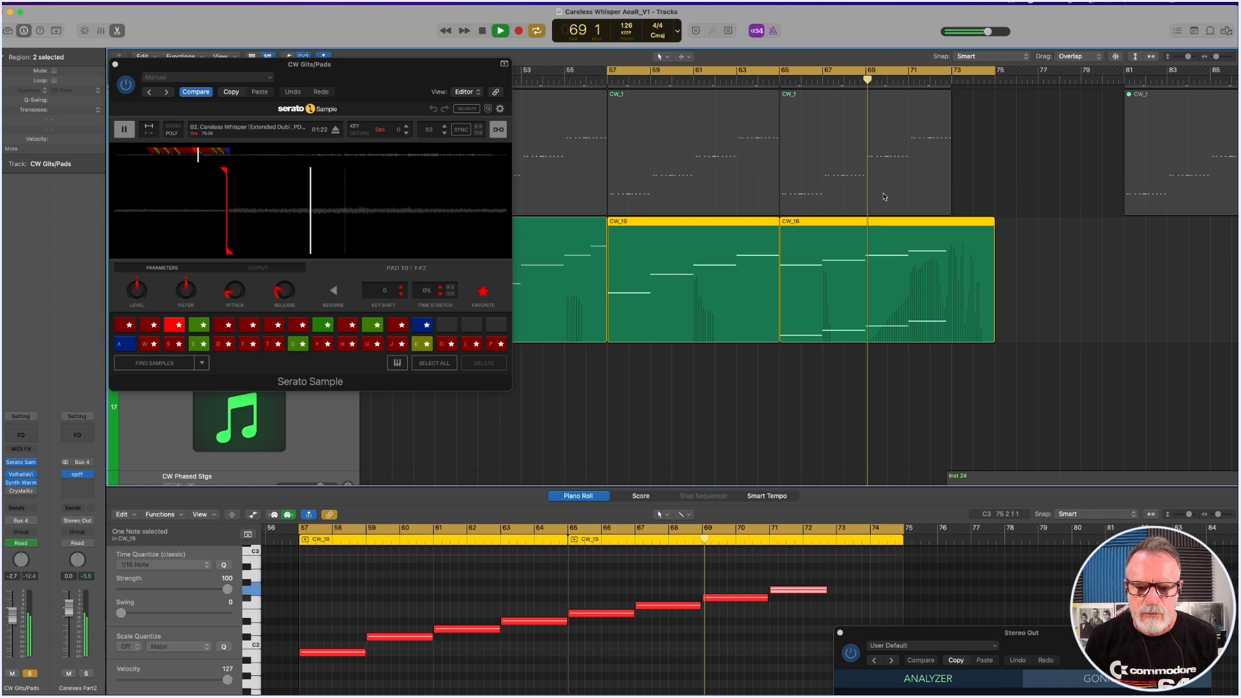
scroll(919, 253, up, 3)
click(971, 292)
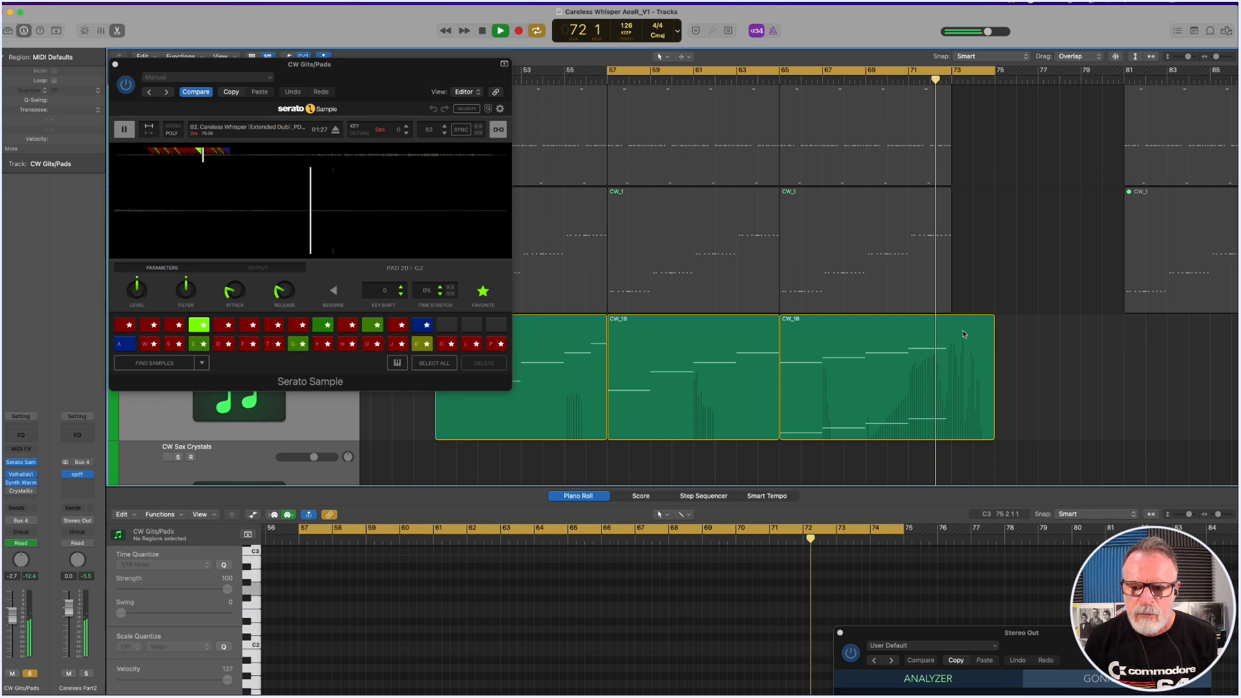
key(space)
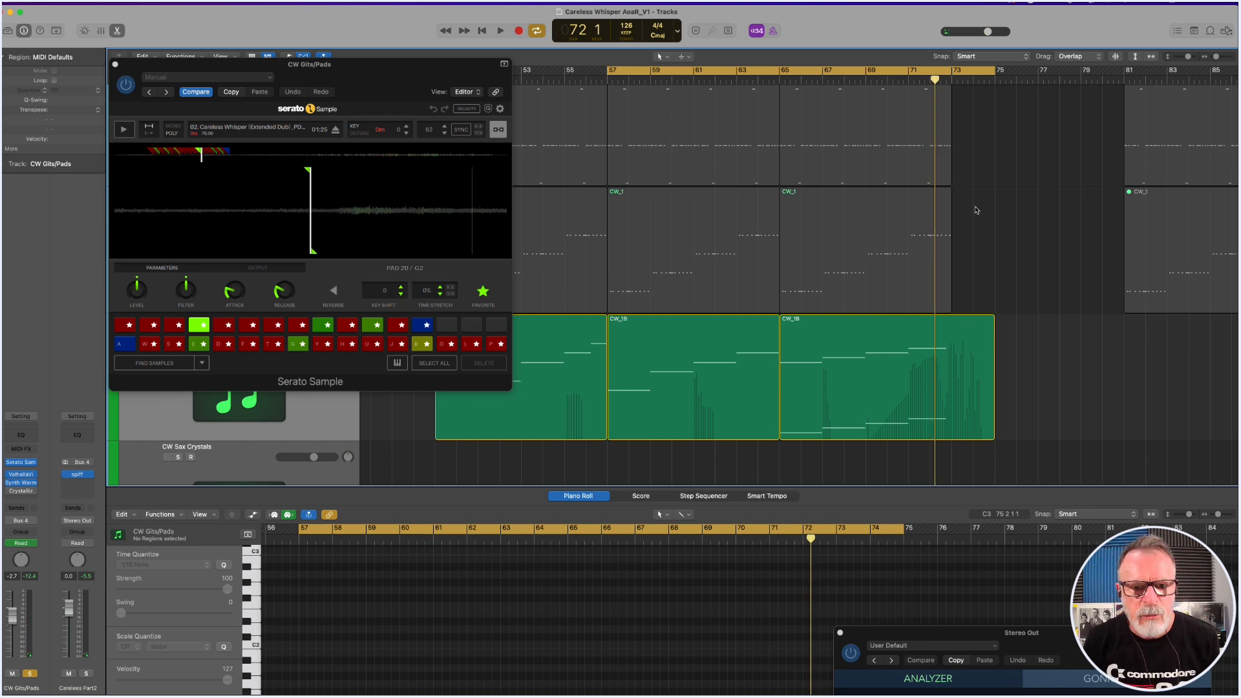
Close the CW Gits/Pads Serato Sample window and shift the cycle to about bars 11 to 42, over the first CW Phased Stgs region.
key(super+w)
ctrl+alt+click(639, 165)
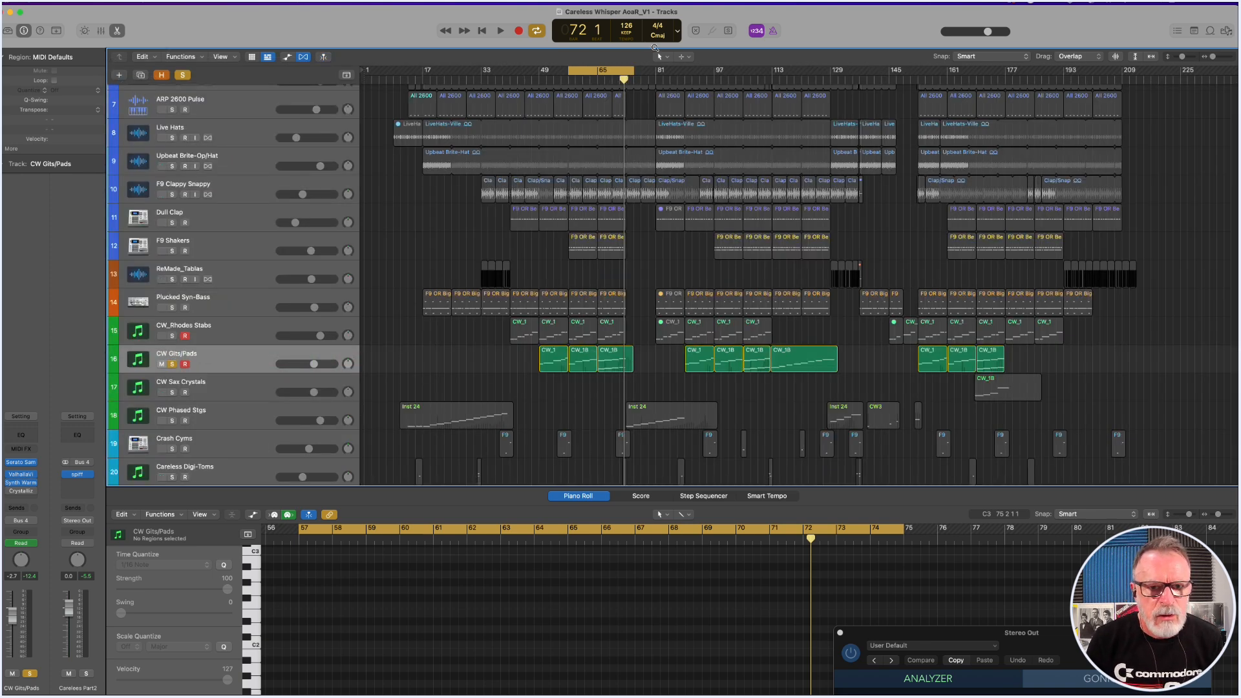
drag(614, 72, 529, 107)
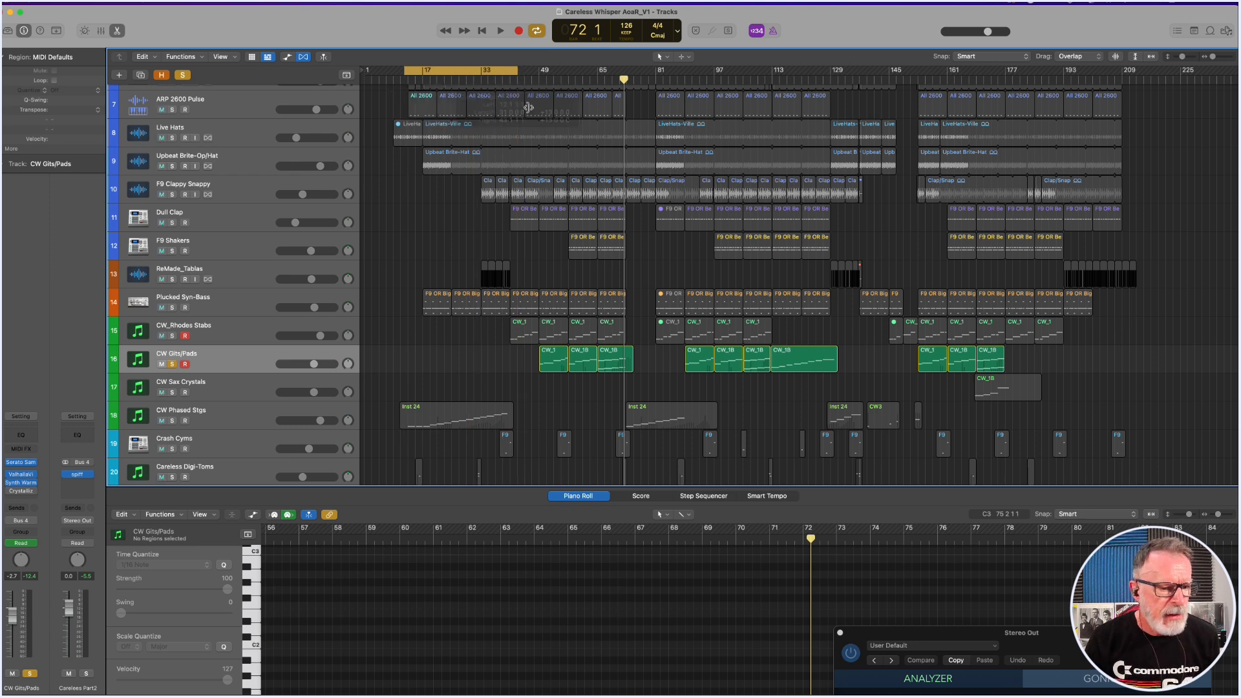
Open the CW Phased Stgs track's Serato Sample clear of the first region, solo the track and play that region.
click(239, 417)
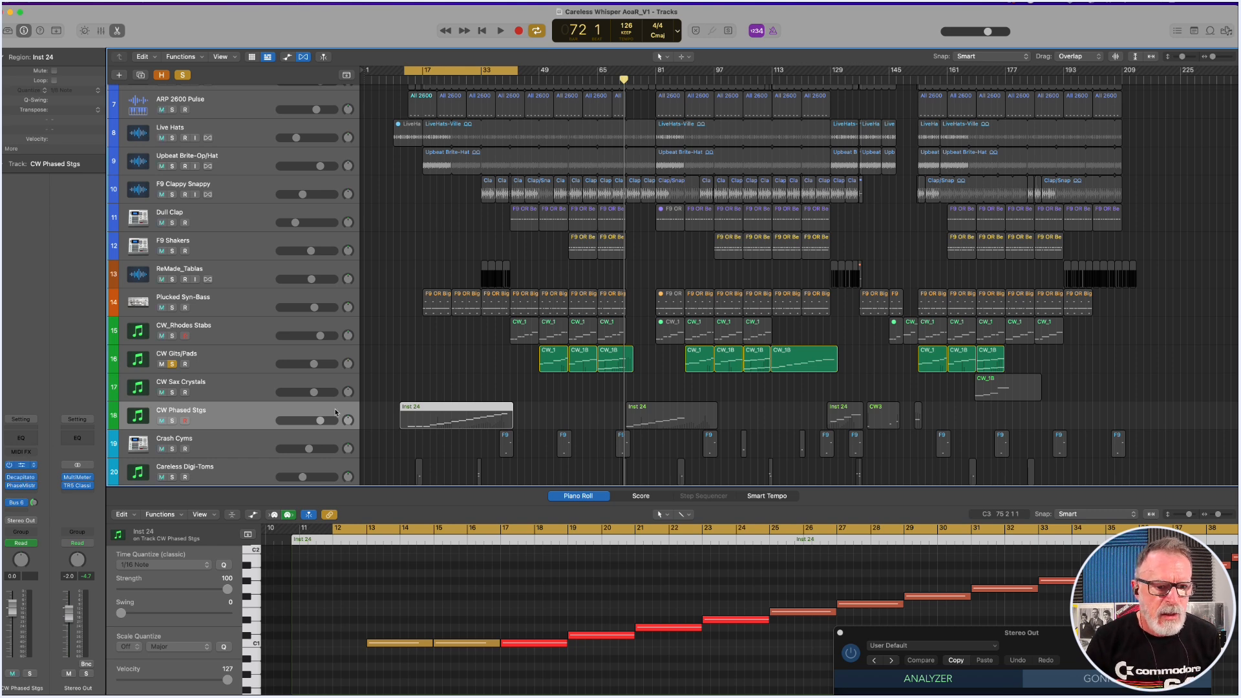
key(v)
drag(554, 132, 877, 109)
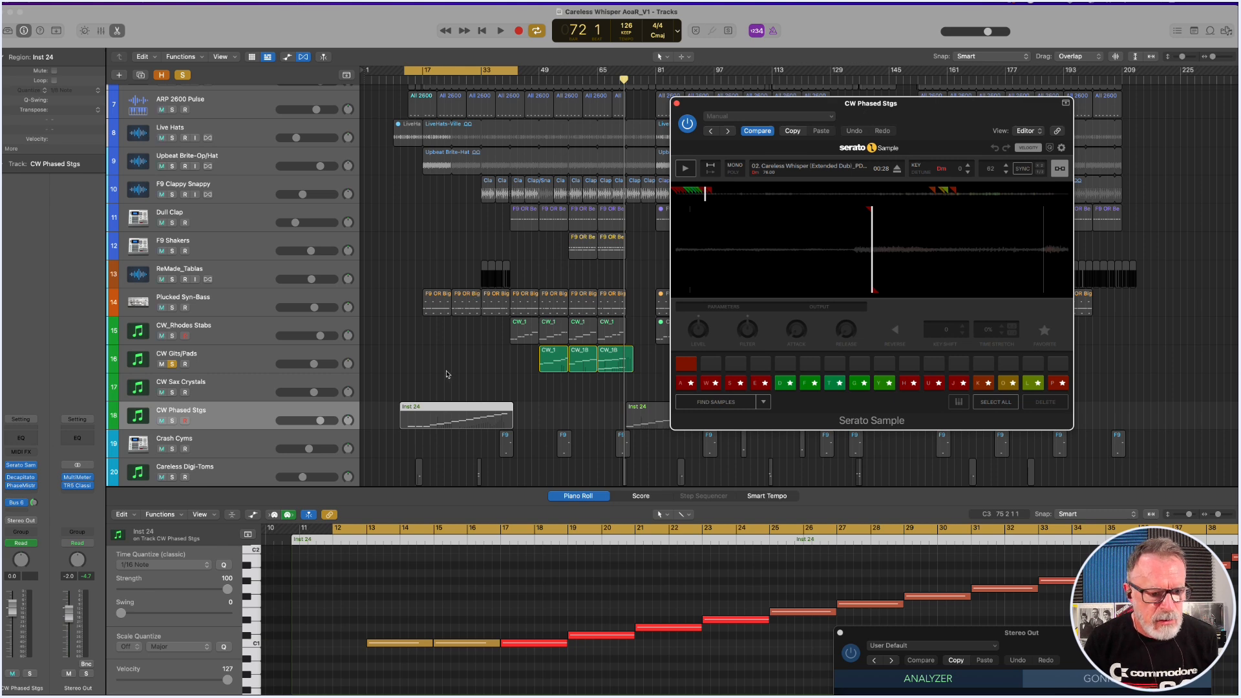
click(171, 423)
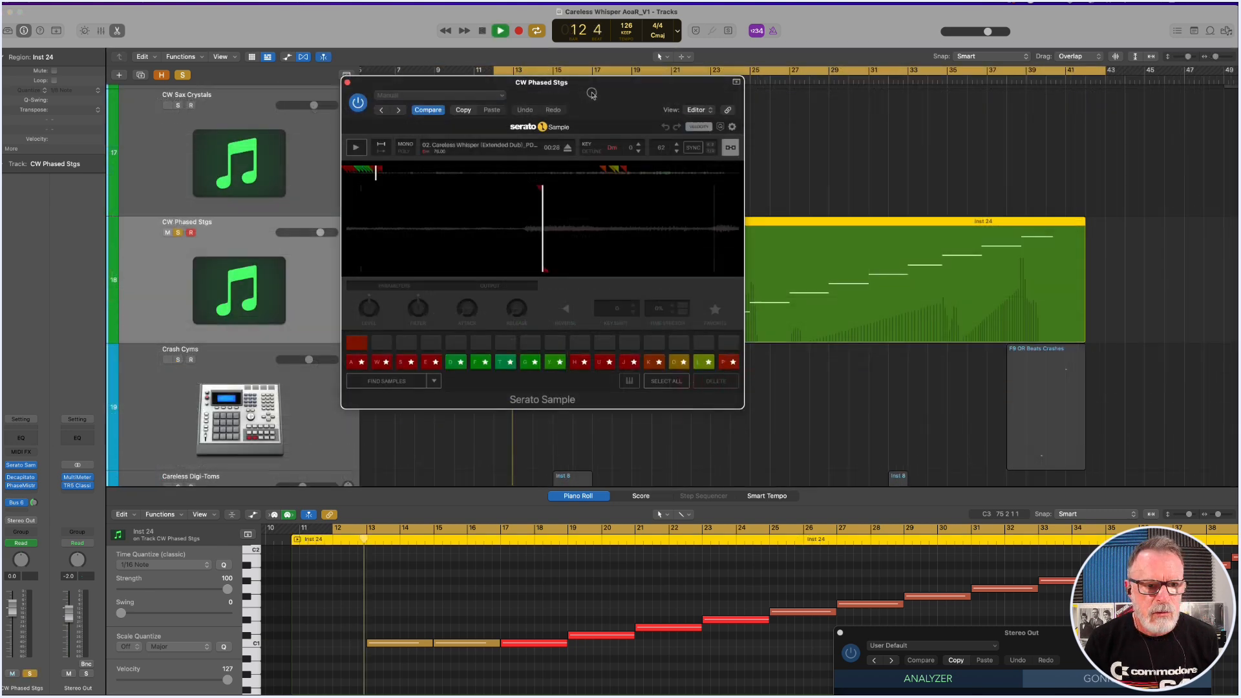
drag(590, 92, 307, 59)
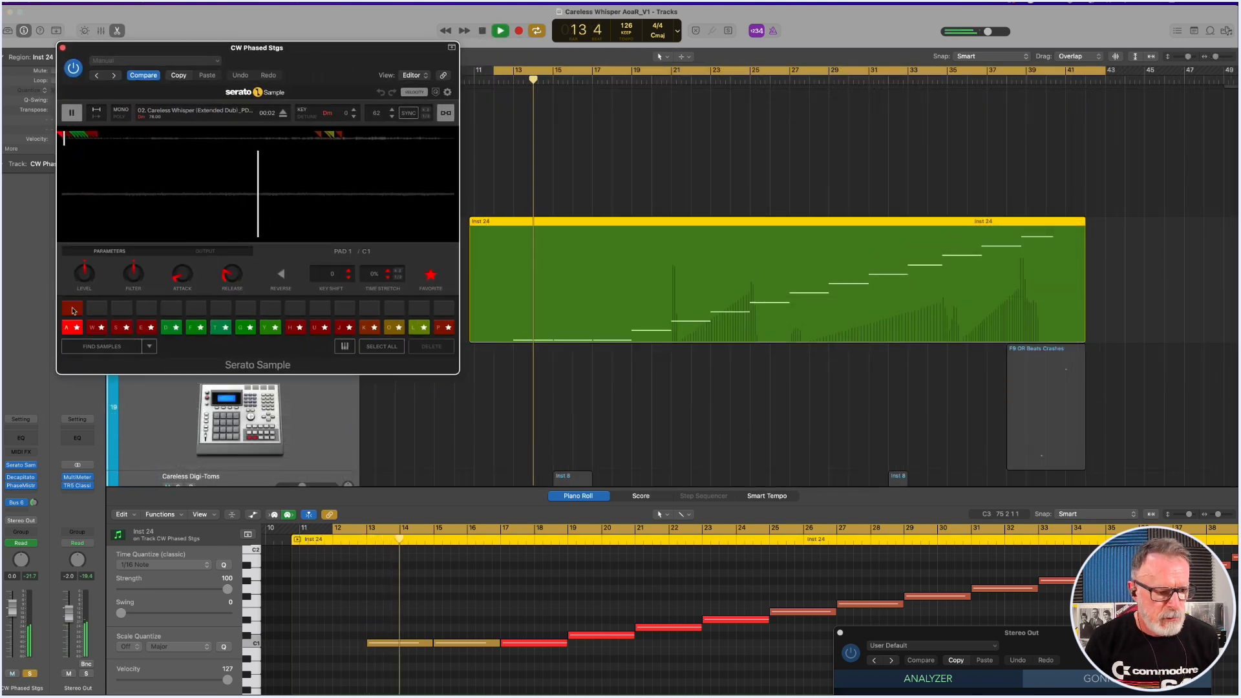
Open the CW Phased Stgs track's Decapitator and PhaseMistress effects and spread their windows clear of the playing region.
click(20, 478)
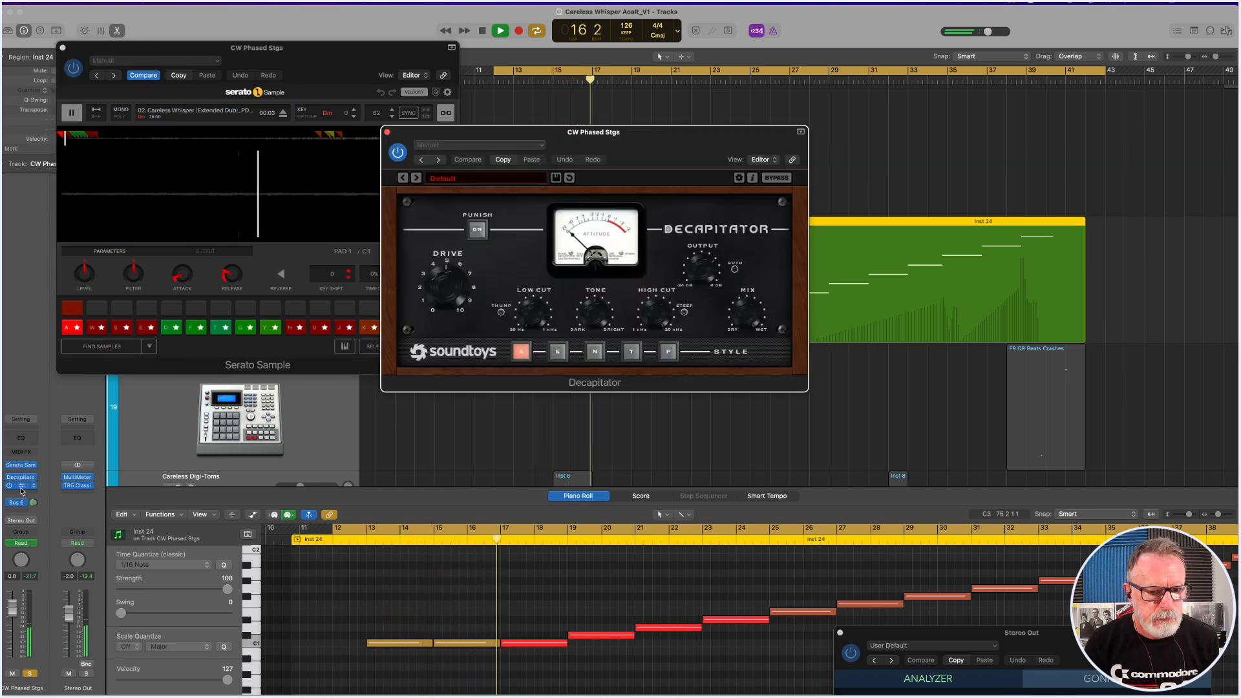
click(22, 489)
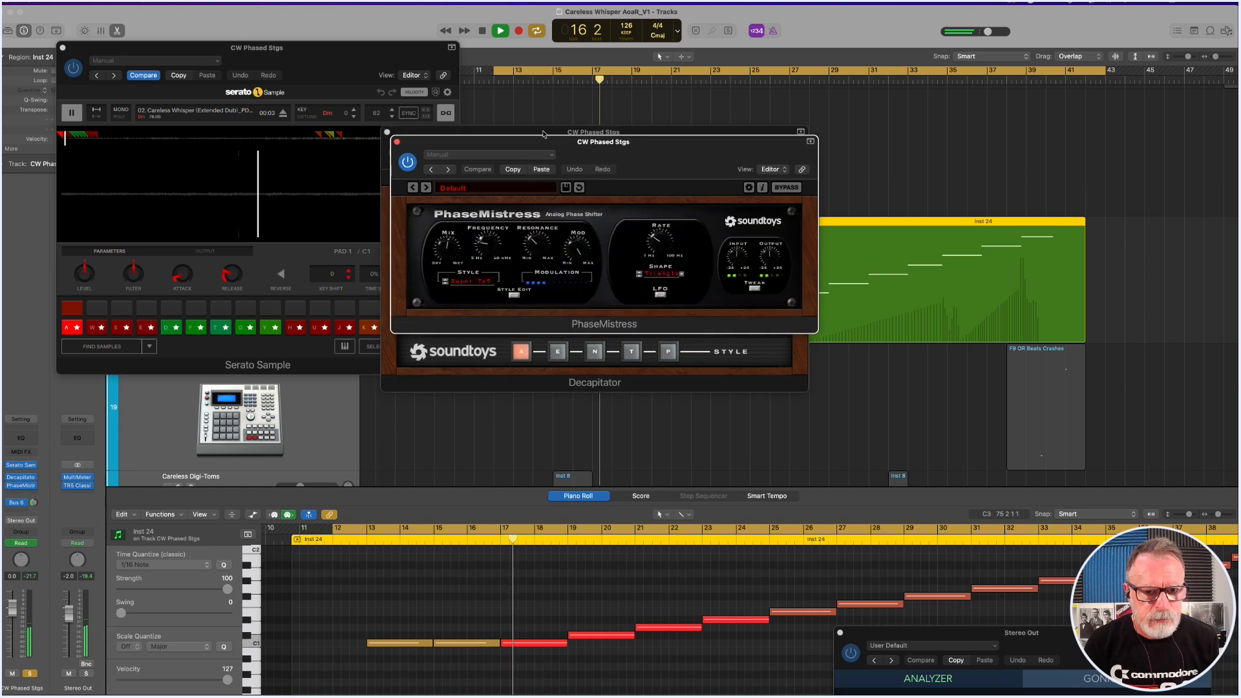
drag(646, 163, 1012, 307)
drag(746, 142, 330, 323)
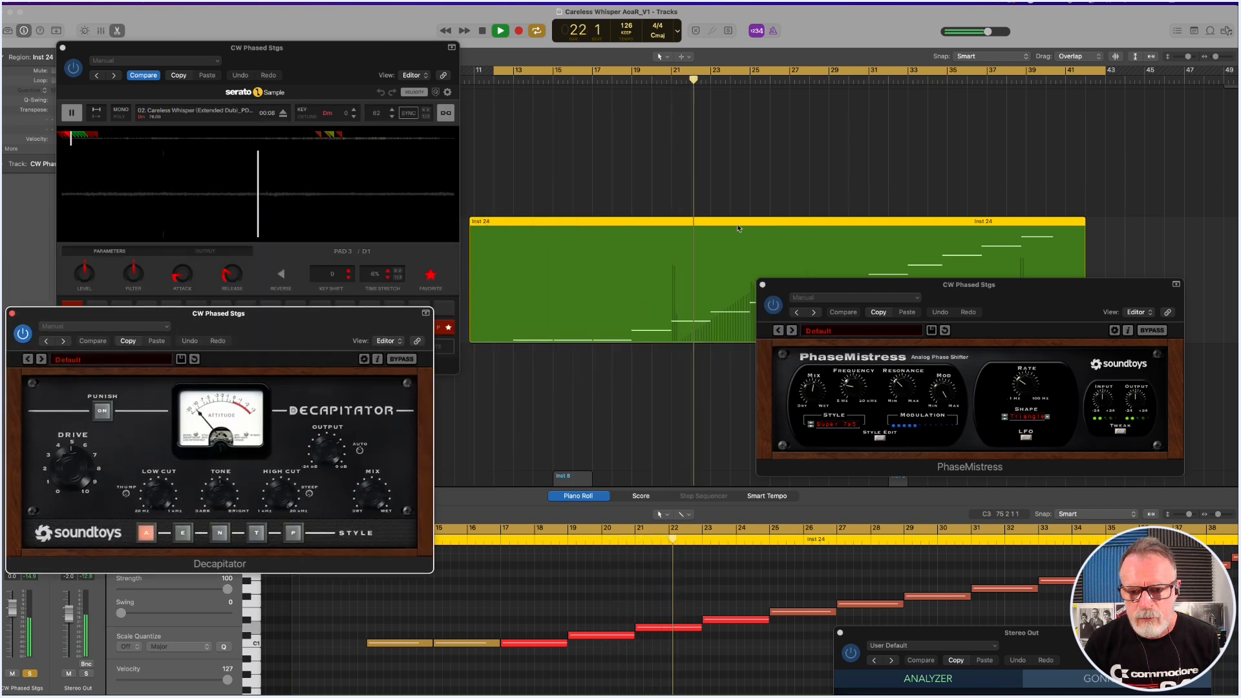
drag(850, 289, 869, 29)
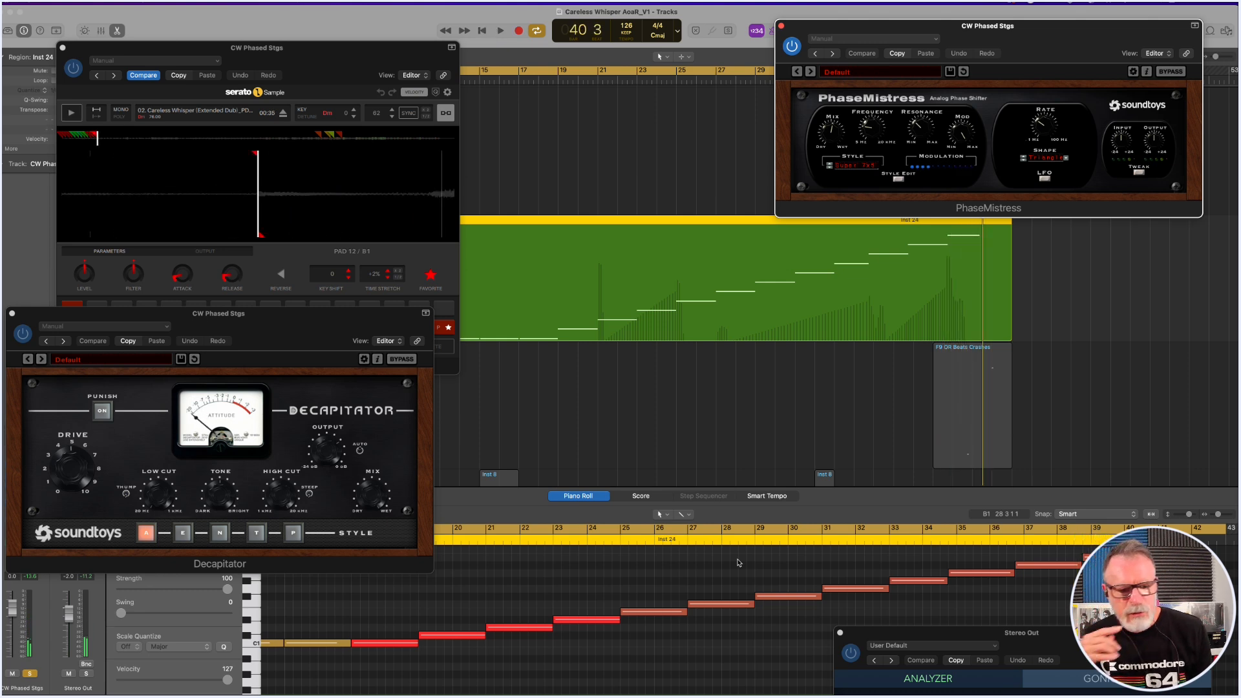
Move the Decapitator window clear of the CW Phased Stgs Serato Sample pads and audition pads 1 to 9 in turn.
click(385, 622)
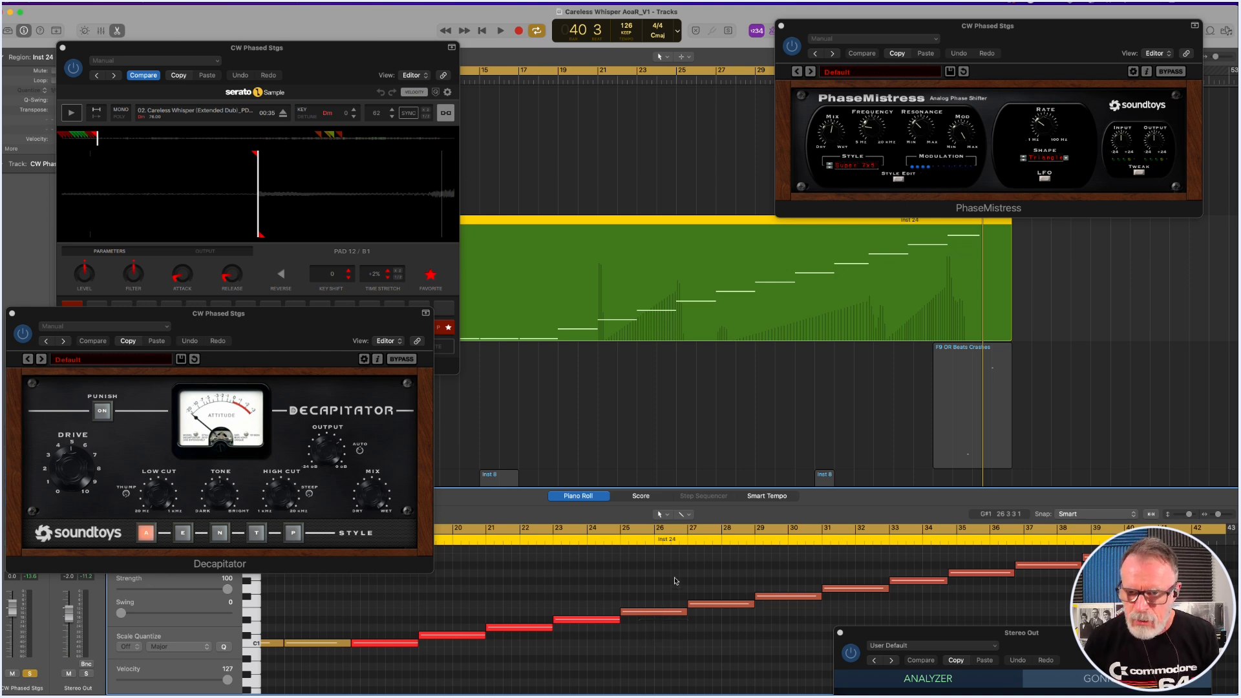
drag(272, 325, 728, 277)
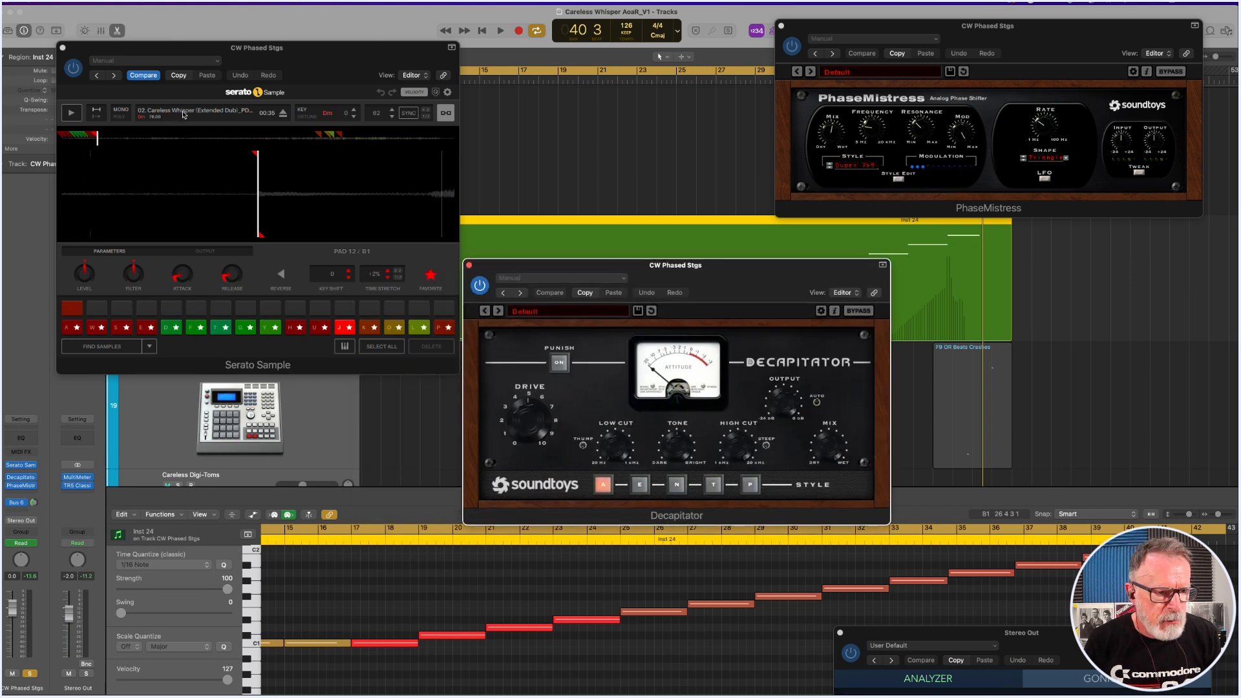
click(74, 331)
click(98, 328)
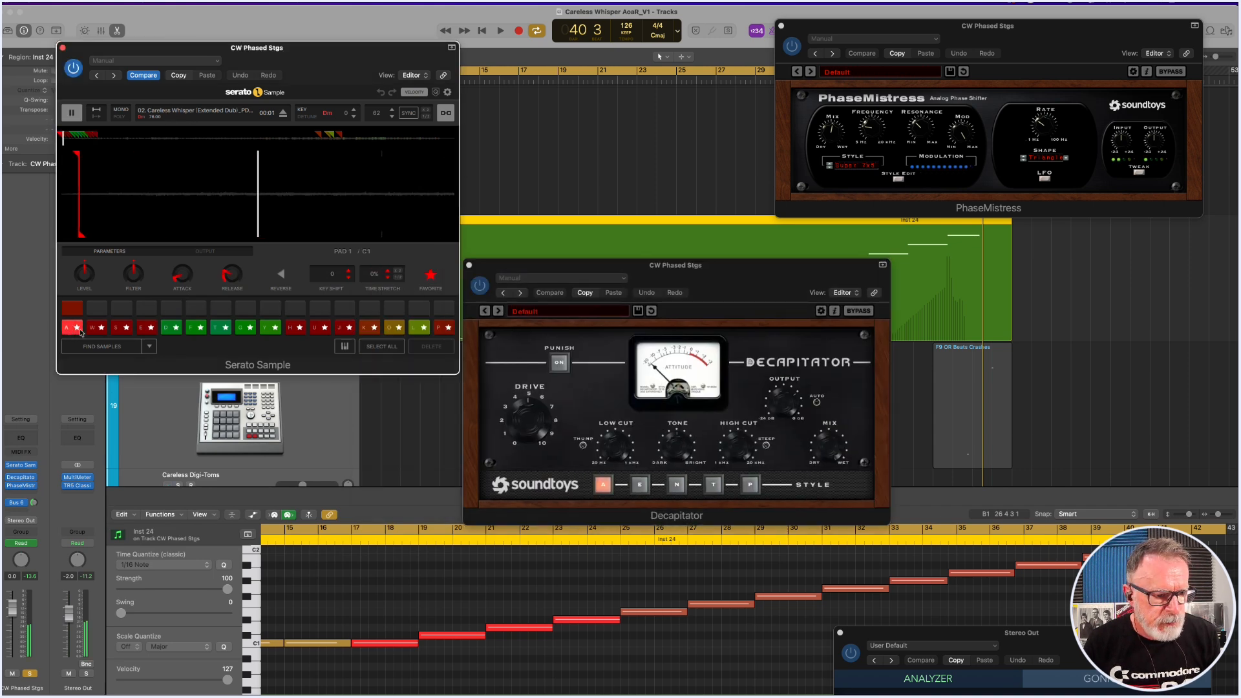
click(119, 331)
click(147, 331)
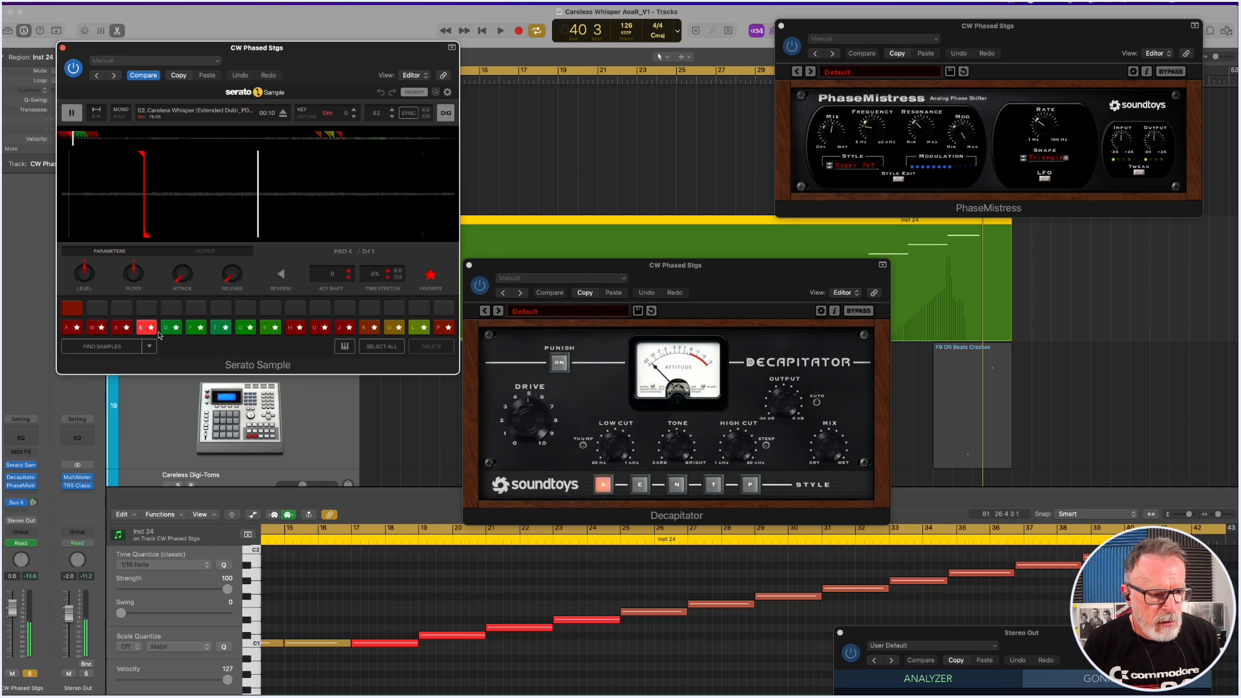
click(171, 328)
click(194, 331)
click(219, 330)
click(242, 331)
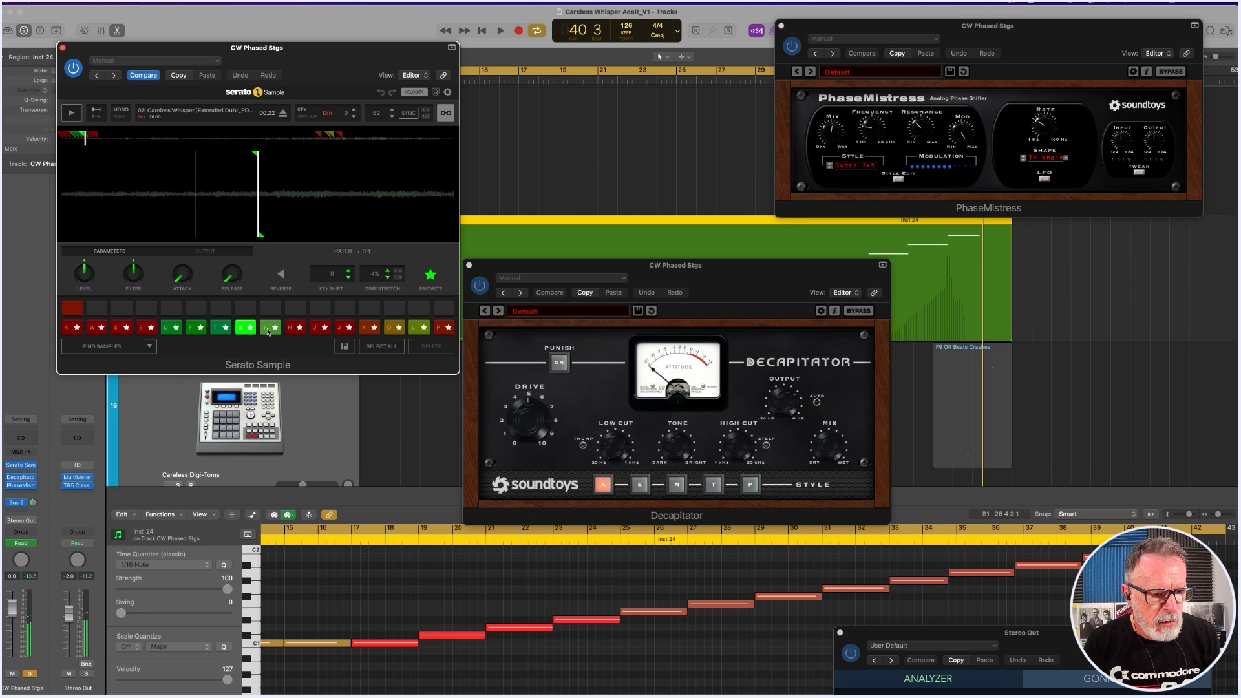
click(269, 330)
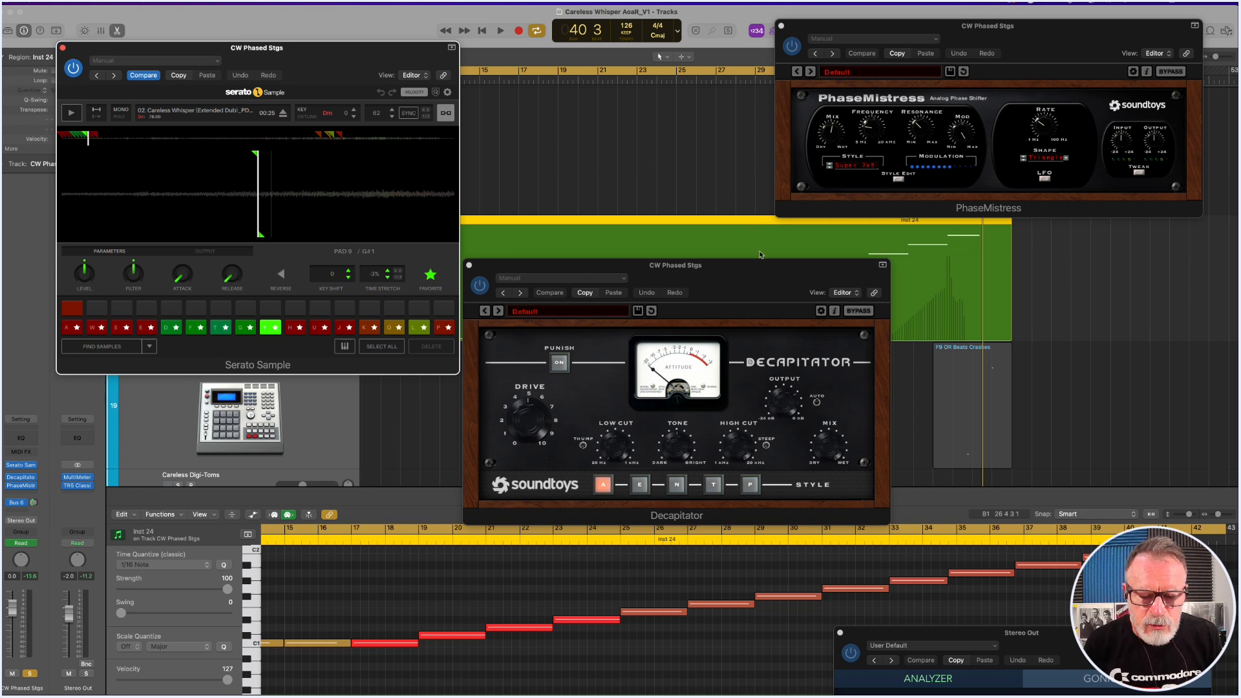
Bypass PhaseMistress and Decapitator on the CW Phased Stgs track and play its first region without effects.
drag(765, 277, 773, 279)
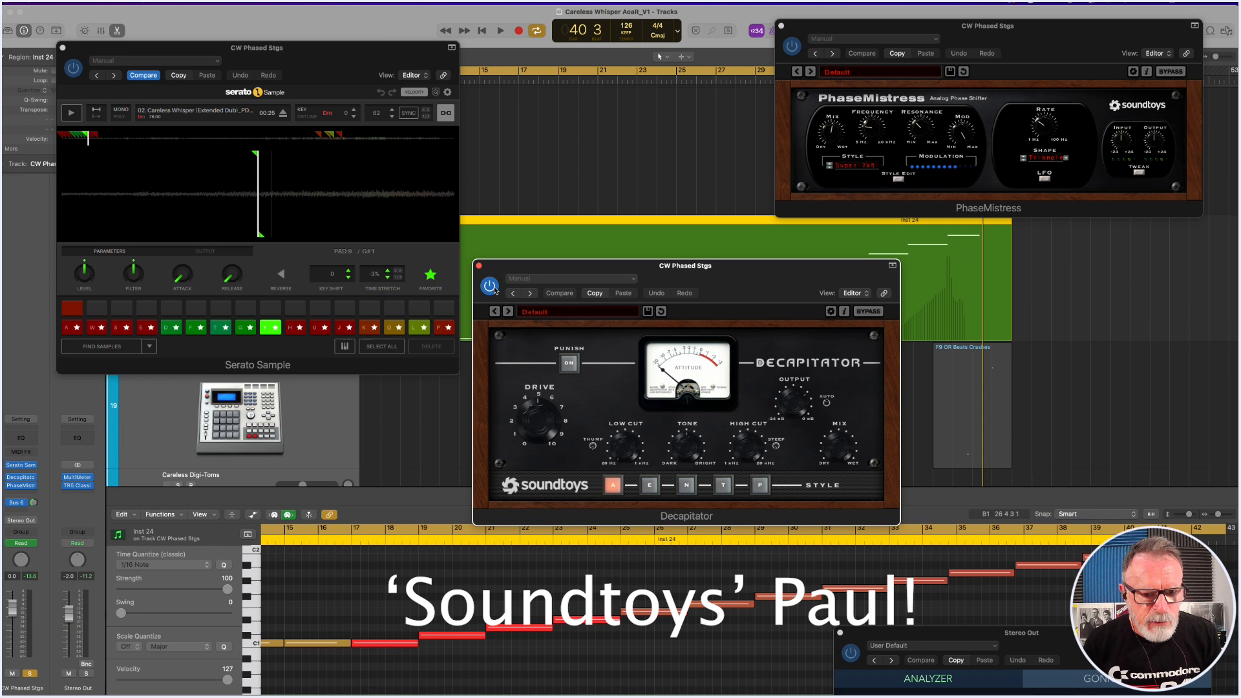
drag(681, 272, 615, 152)
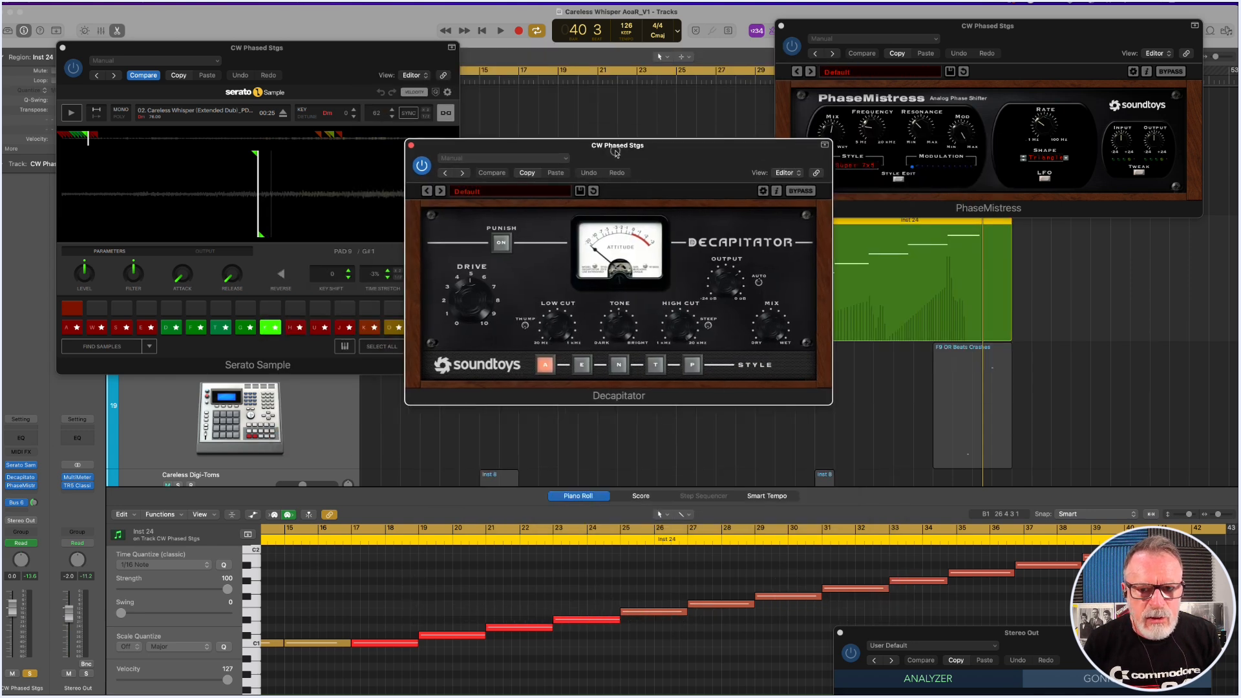
click(792, 49)
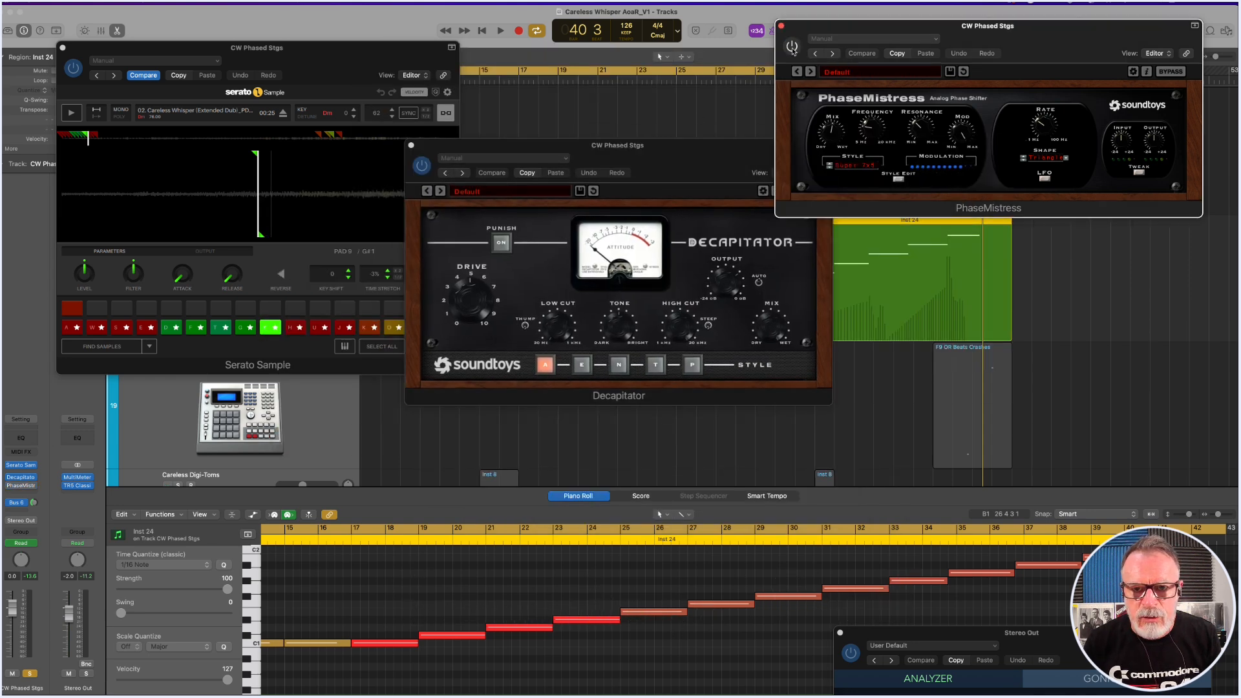
click(640, 163)
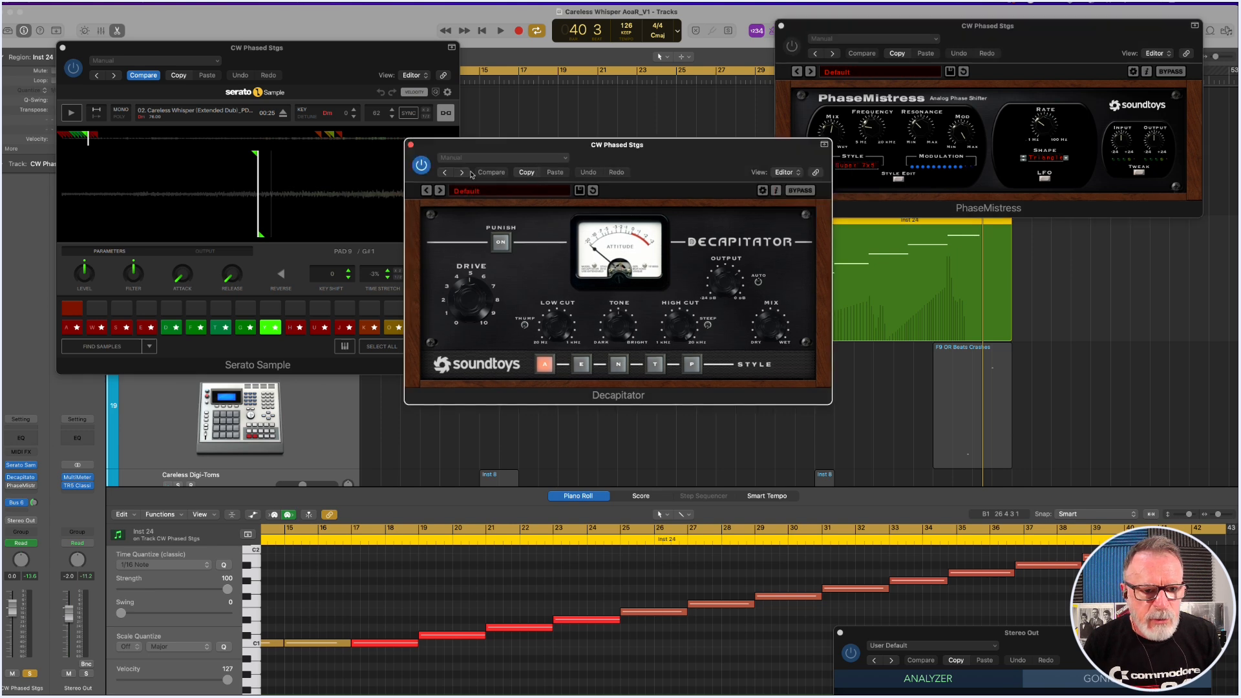
click(421, 166)
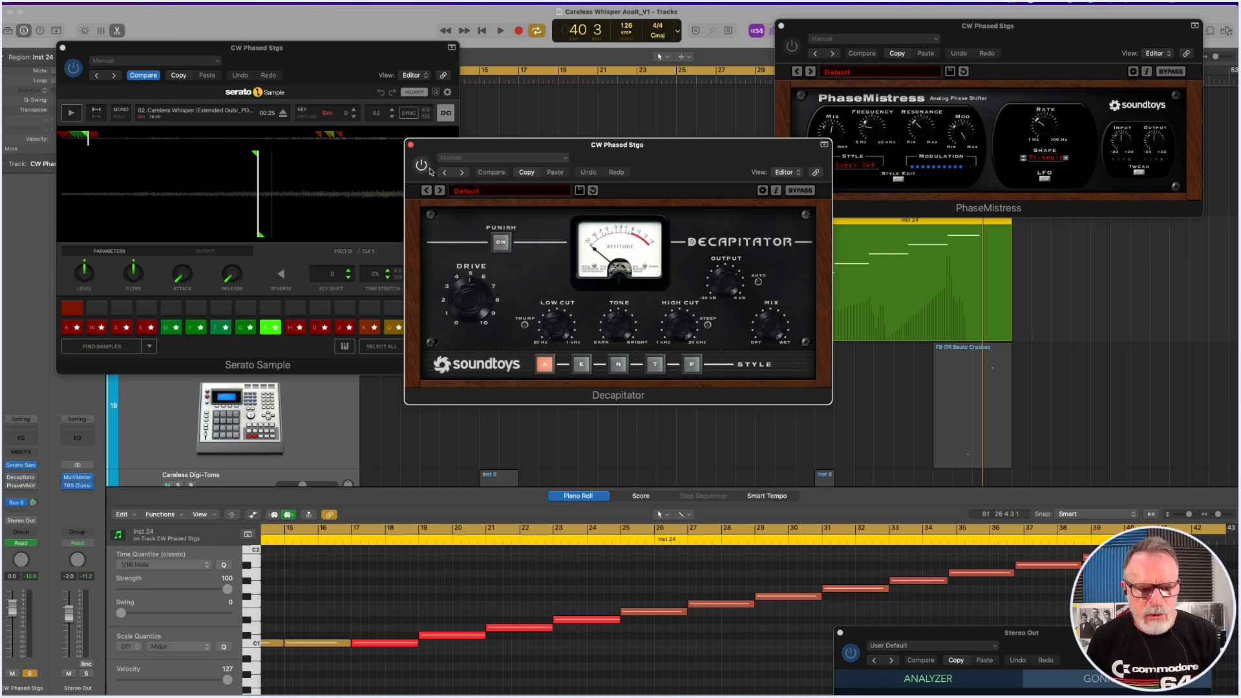
key(space)
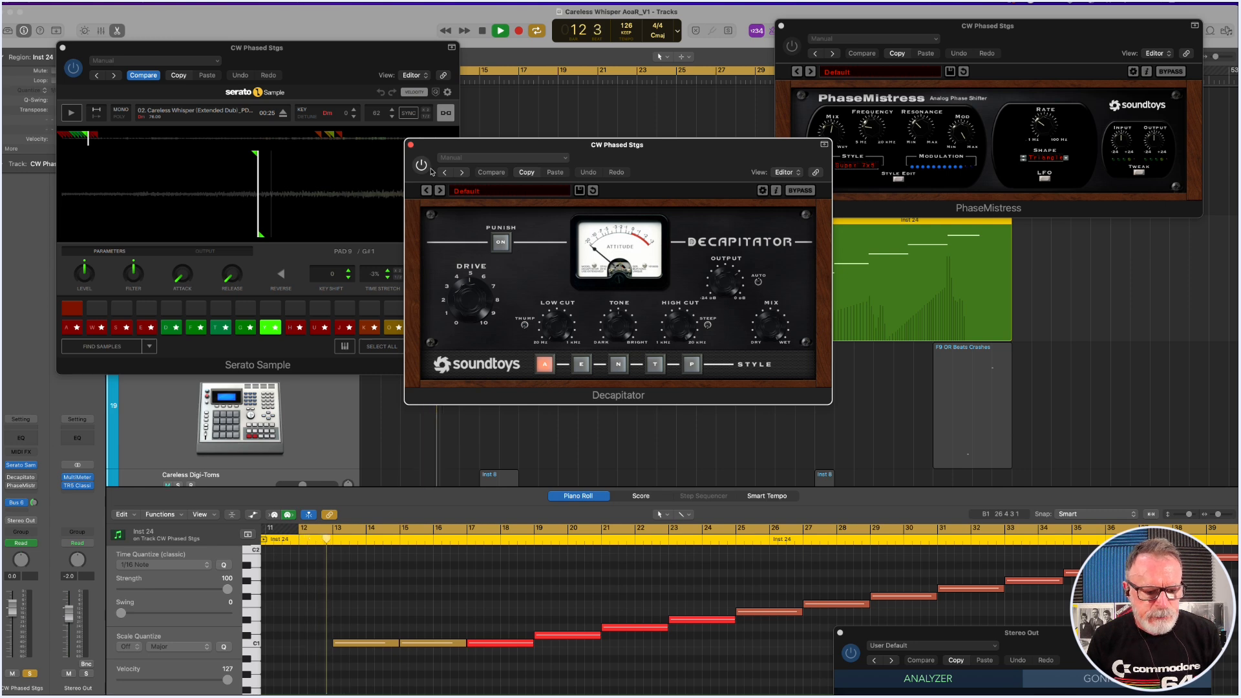
drag(427, 41, 331, 75)
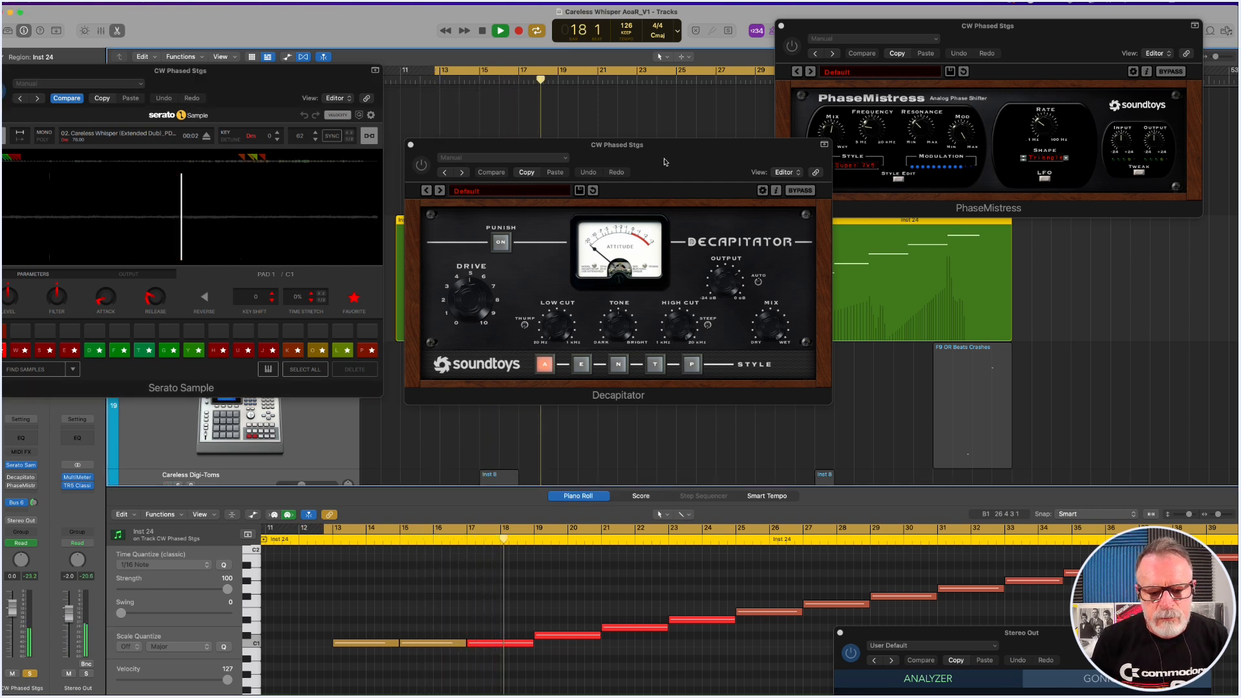
key(space)
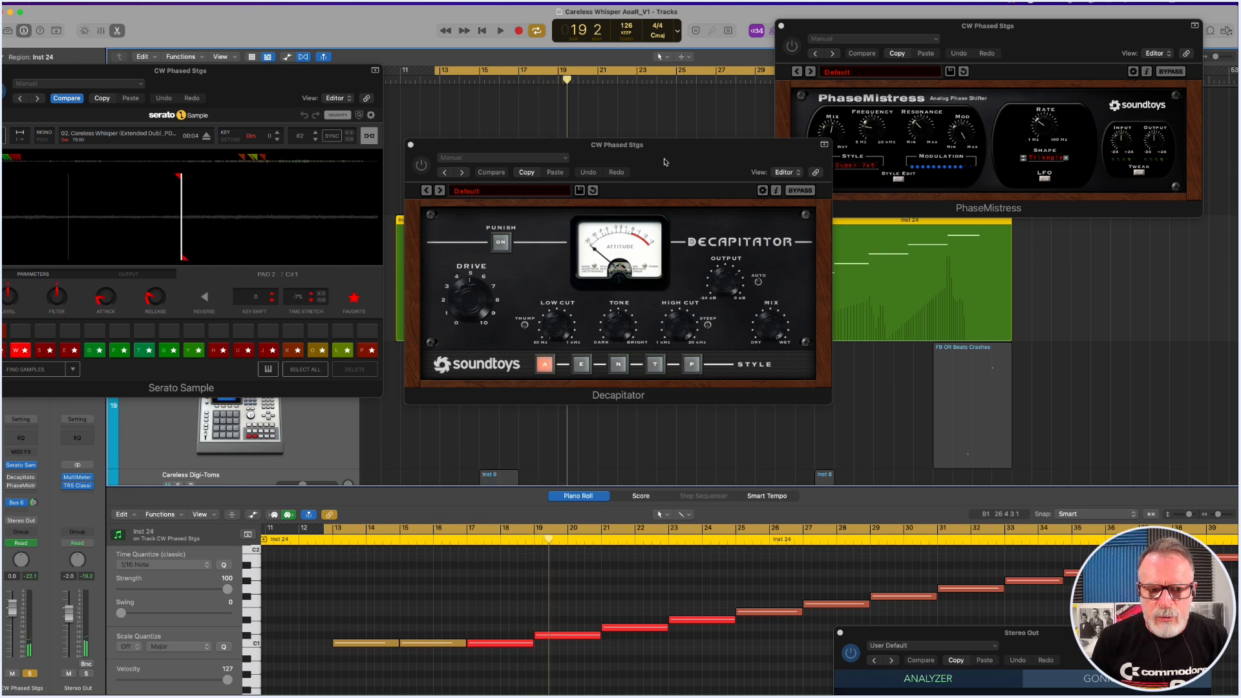
Re-enable Decapitator and play the start of the first CW Phased Stgs region with only that effect active.
click(422, 166)
key(space)
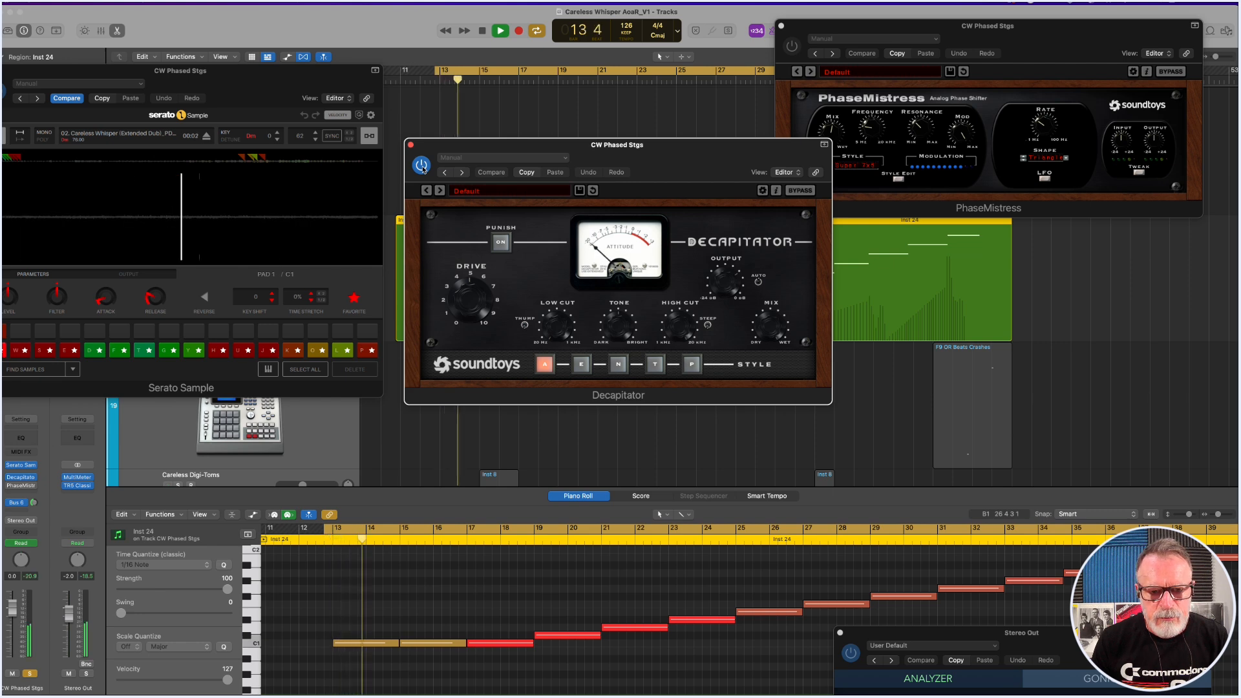
key(space)
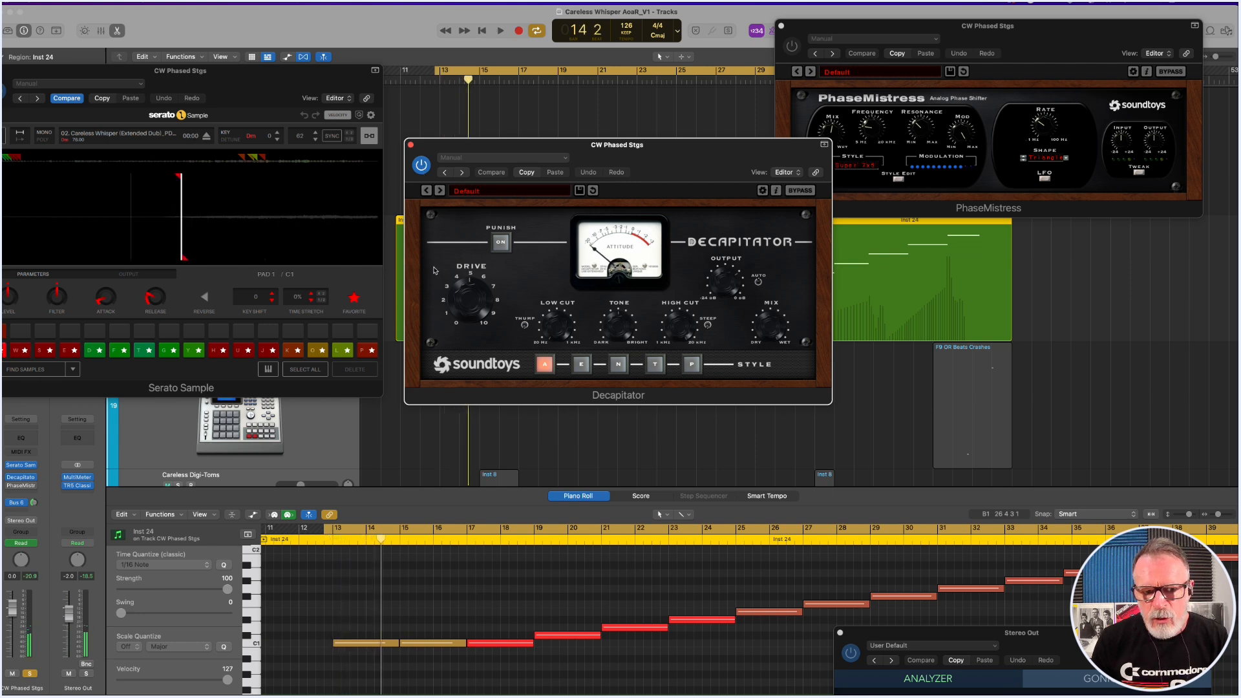
key(space)
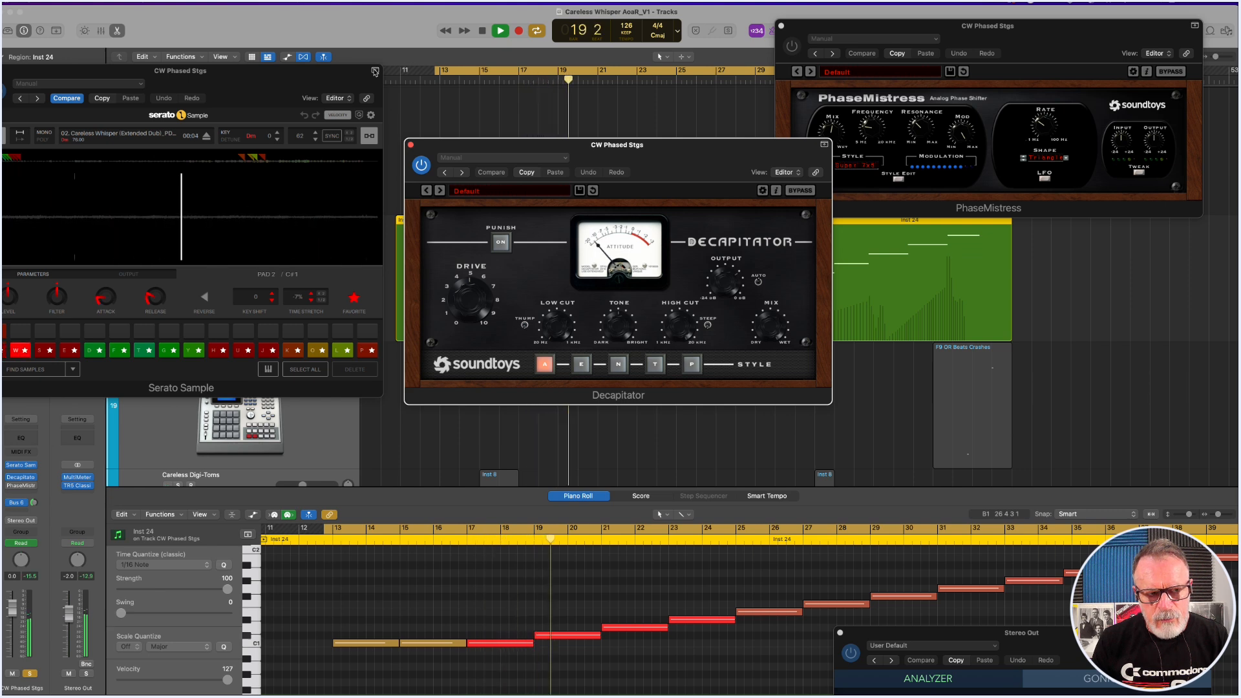
key(space)
Bring the Serato Sample window back into full view and examine the attack and release settings of pad 2.
drag(275, 84, 386, 83)
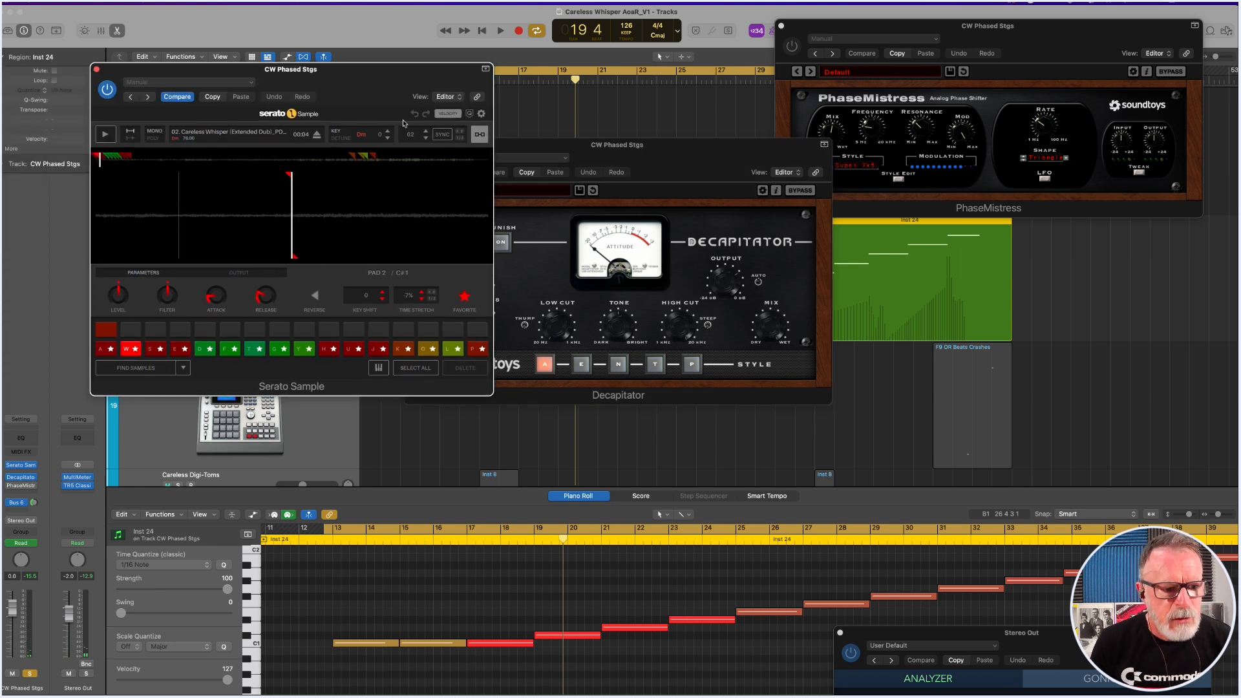
mouse_move(259, 305)
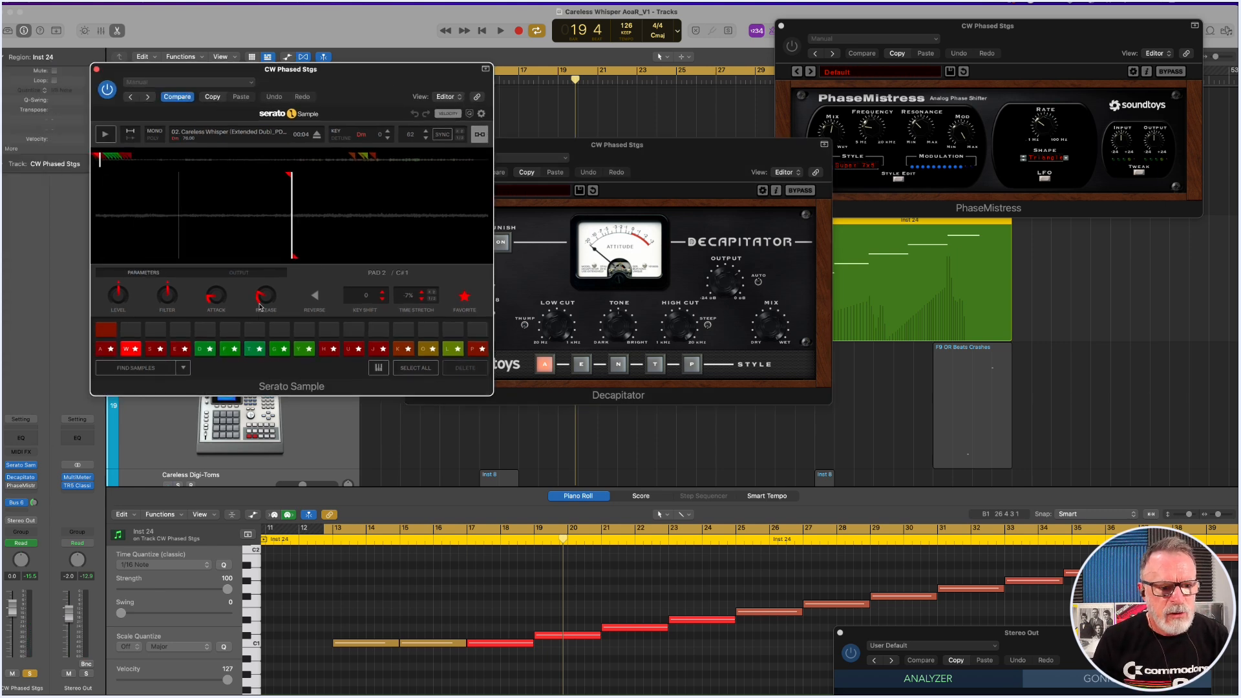
mouse_move(211, 302)
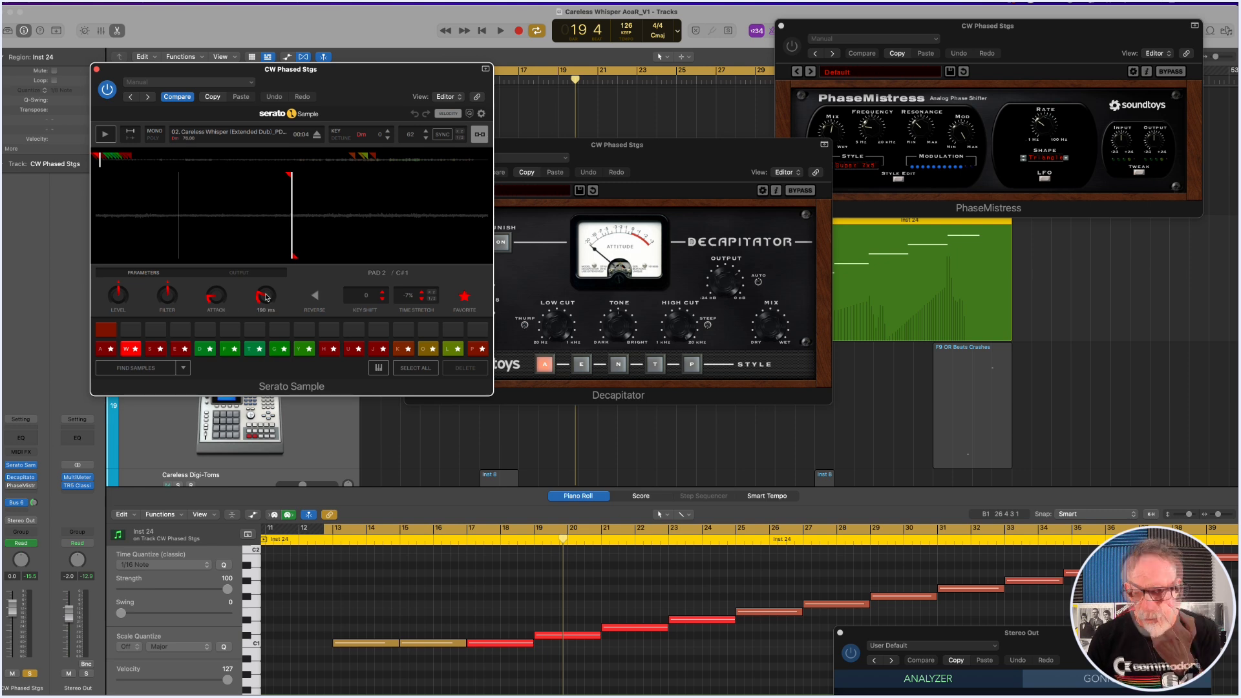
Play the CW Phased Stgs region with the cycle set to bars 17 to 35, re-enabling PhaseMistress during playback.
drag(1019, 36, 631, 281)
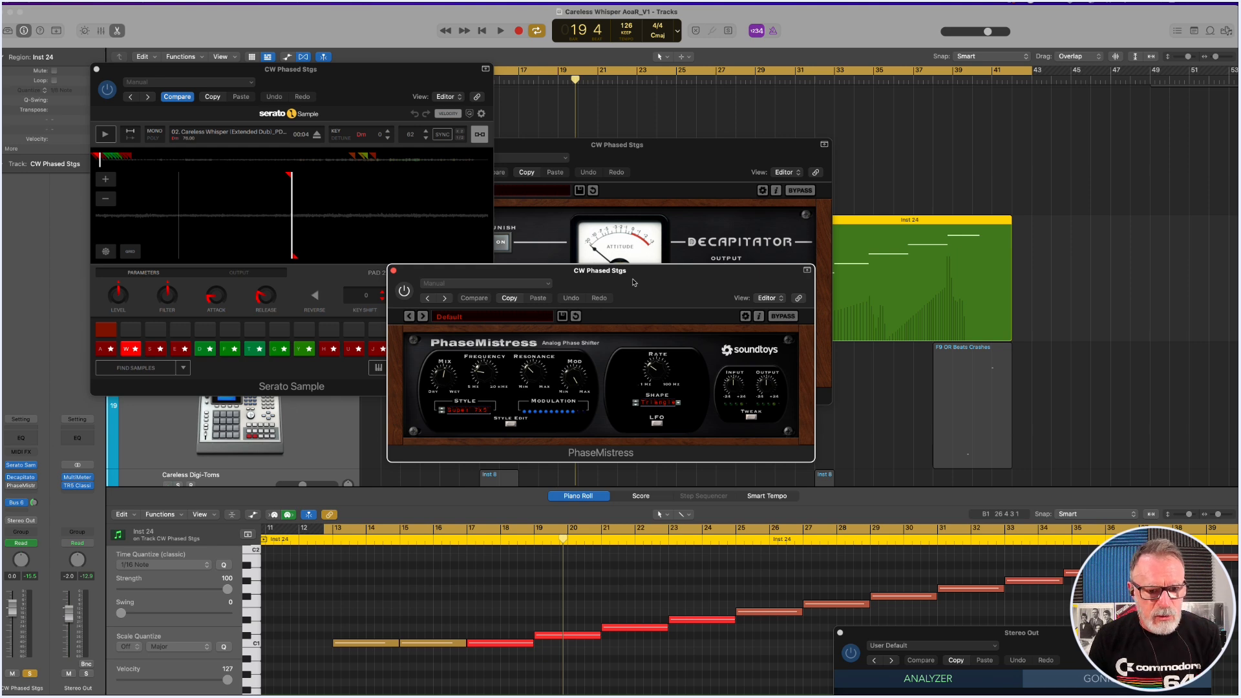
key(space)
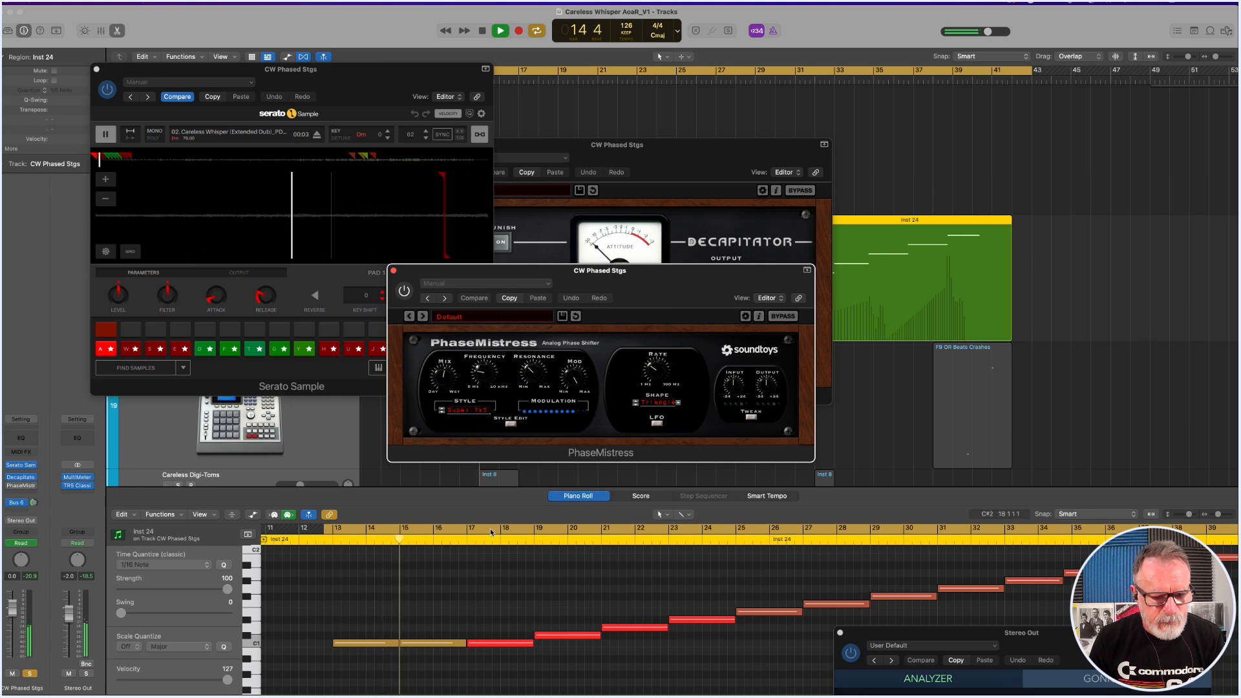
drag(492, 532, 1084, 538)
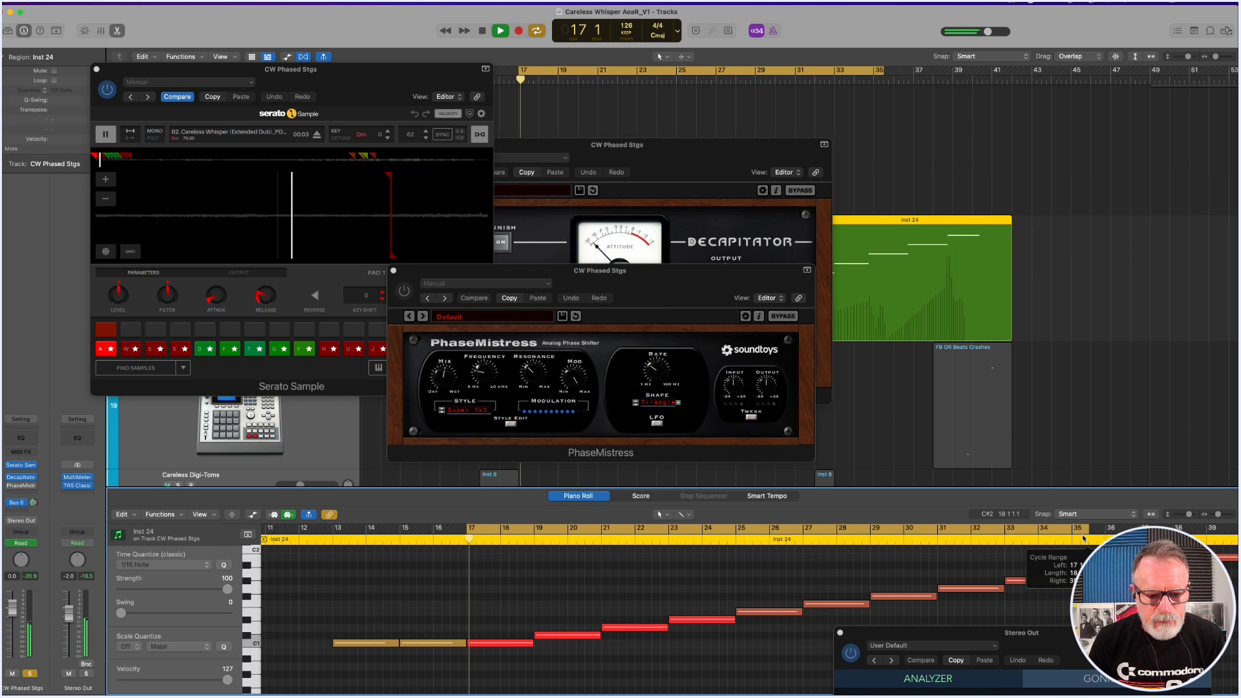
drag(935, 531, 930, 531)
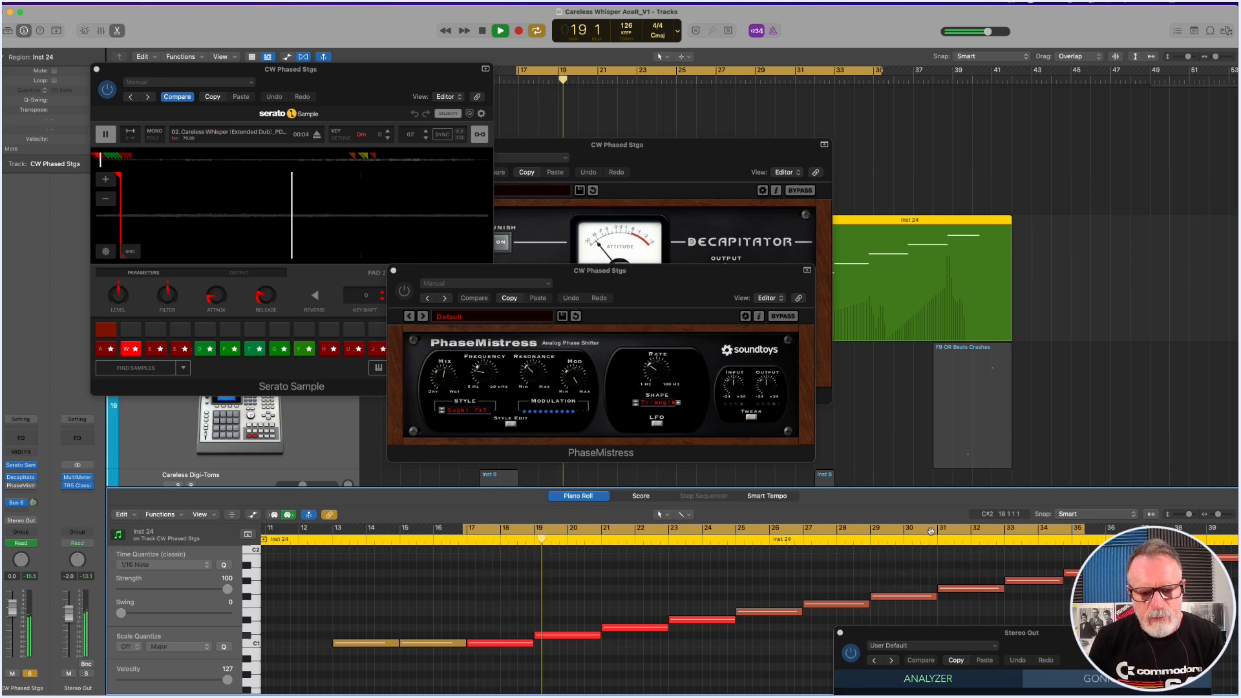
click(404, 292)
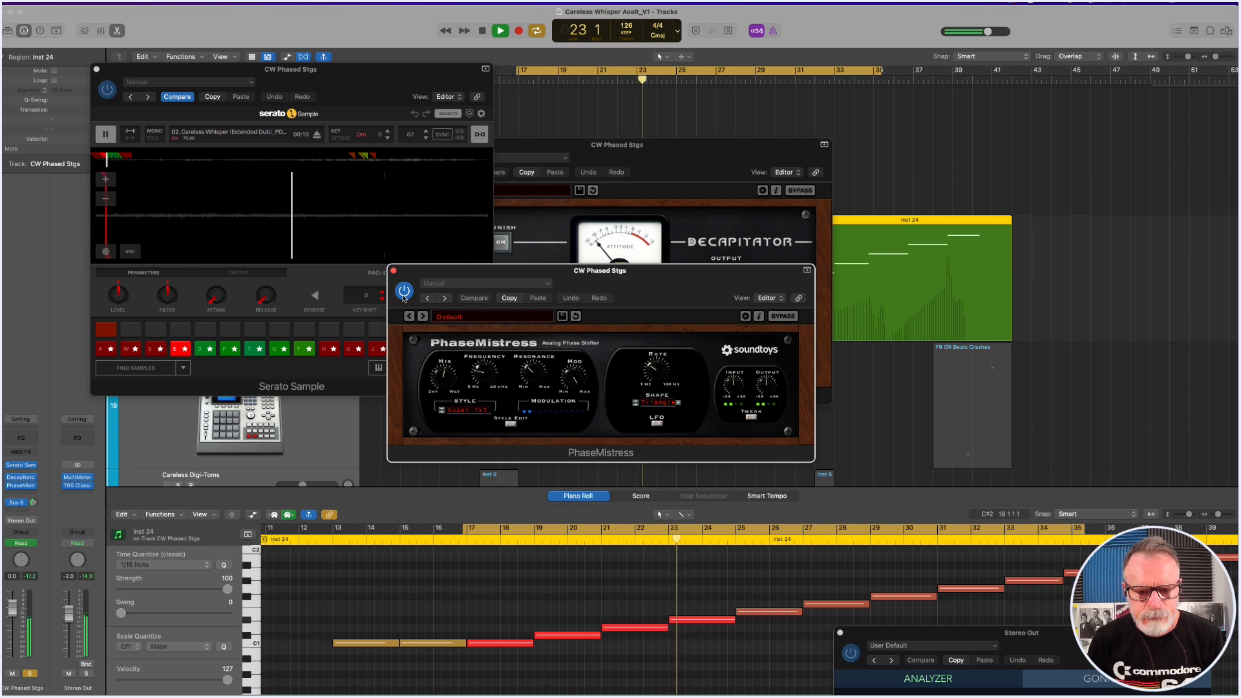
key(space)
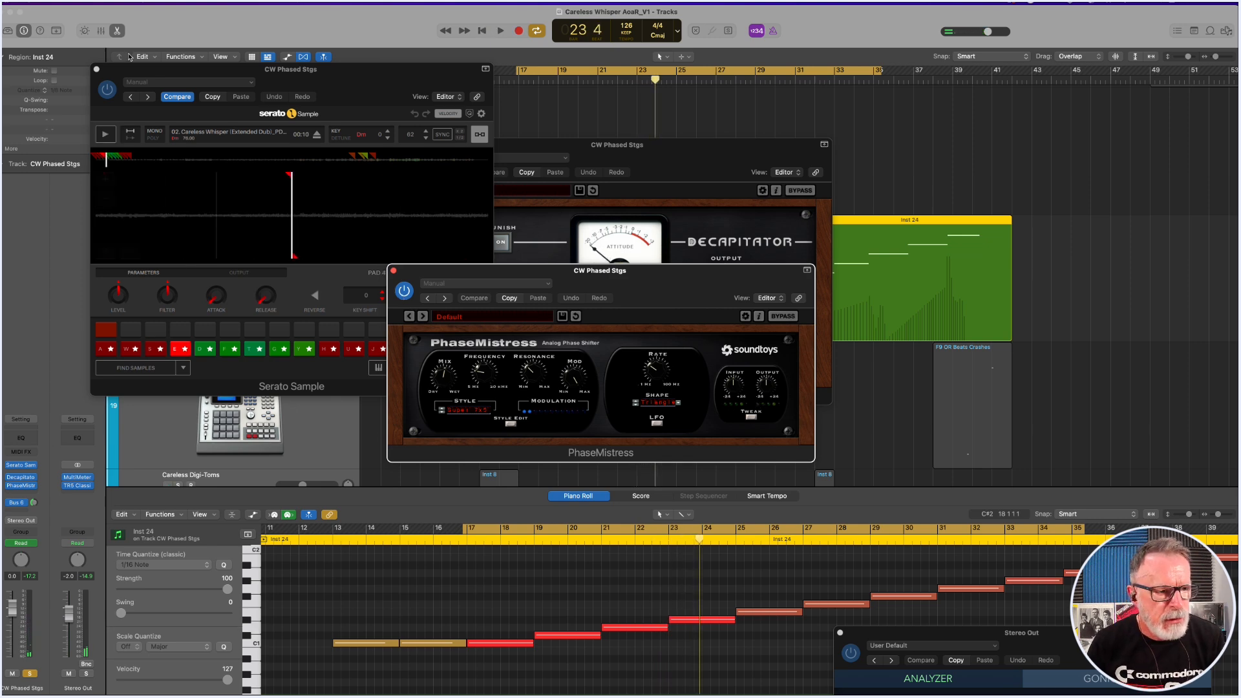
Close PhaseMistress, hide the remaining CW Phased Stgs plug-in windows and return to the full arrangement view.
click(395, 273)
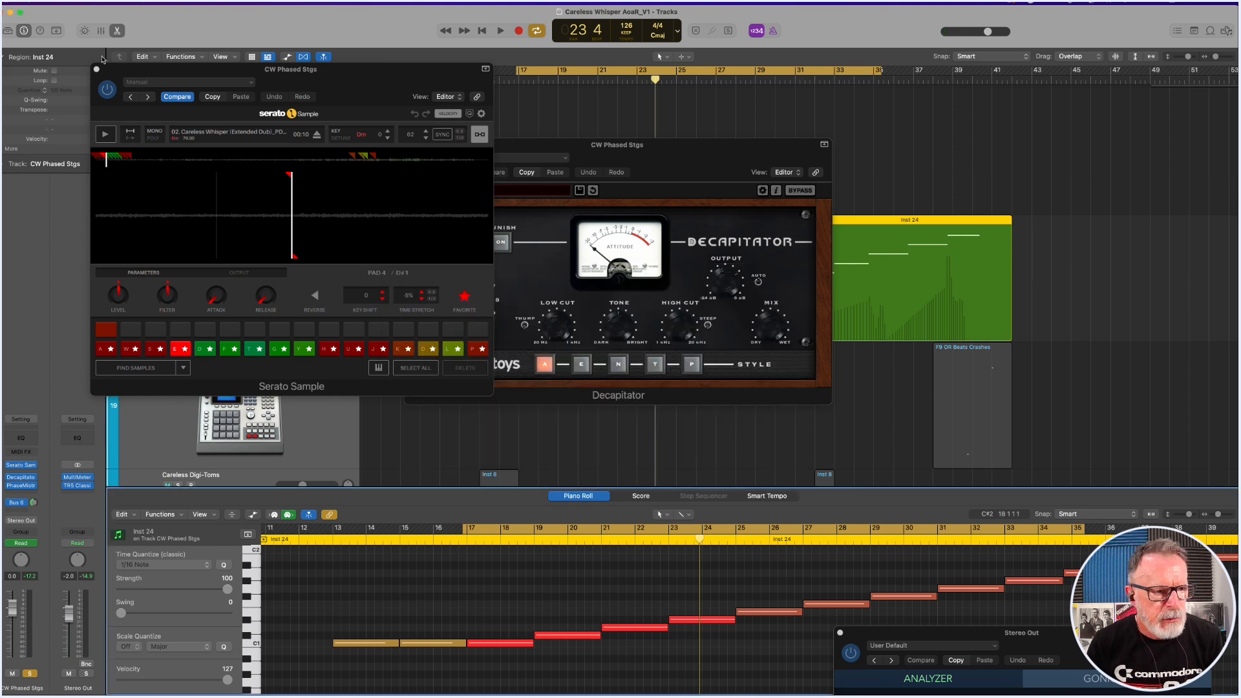
key(v)
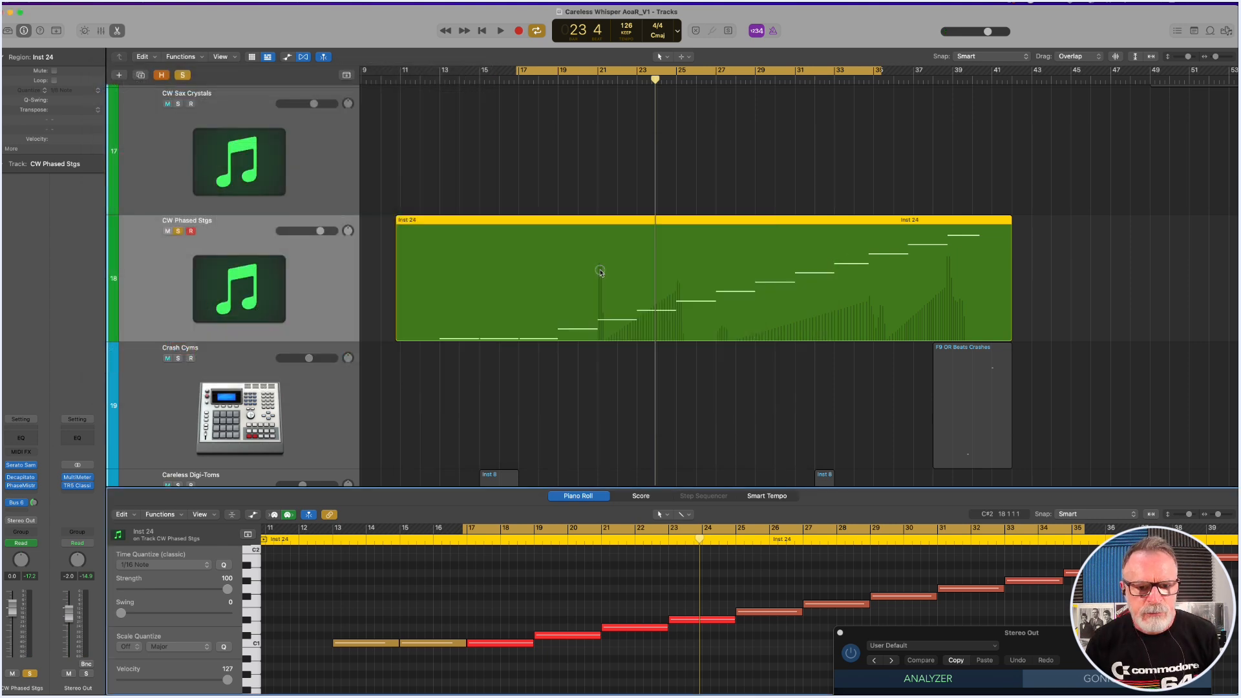
ctrl+alt+click(601, 271)
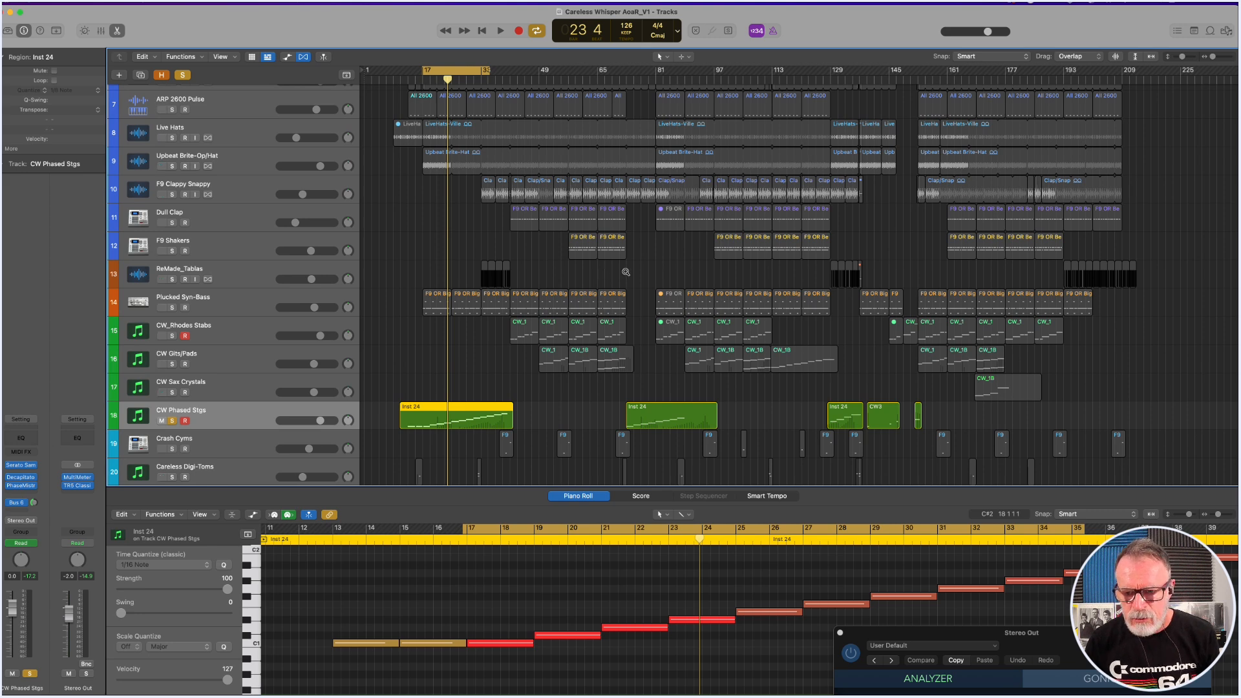
Shift the cycle to about bars 139 to 157 and play the CW3 region on the soloed CW Phased Stgs track.
drag(487, 67, 892, 67)
key(space)
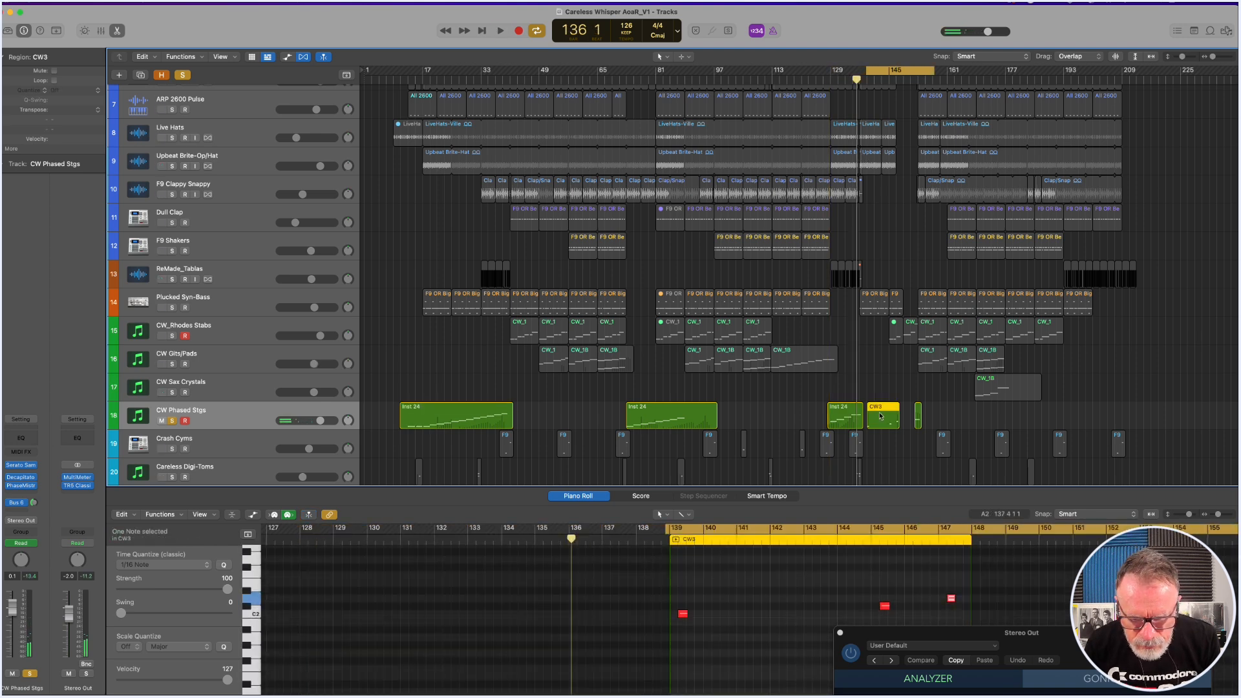
key(space)
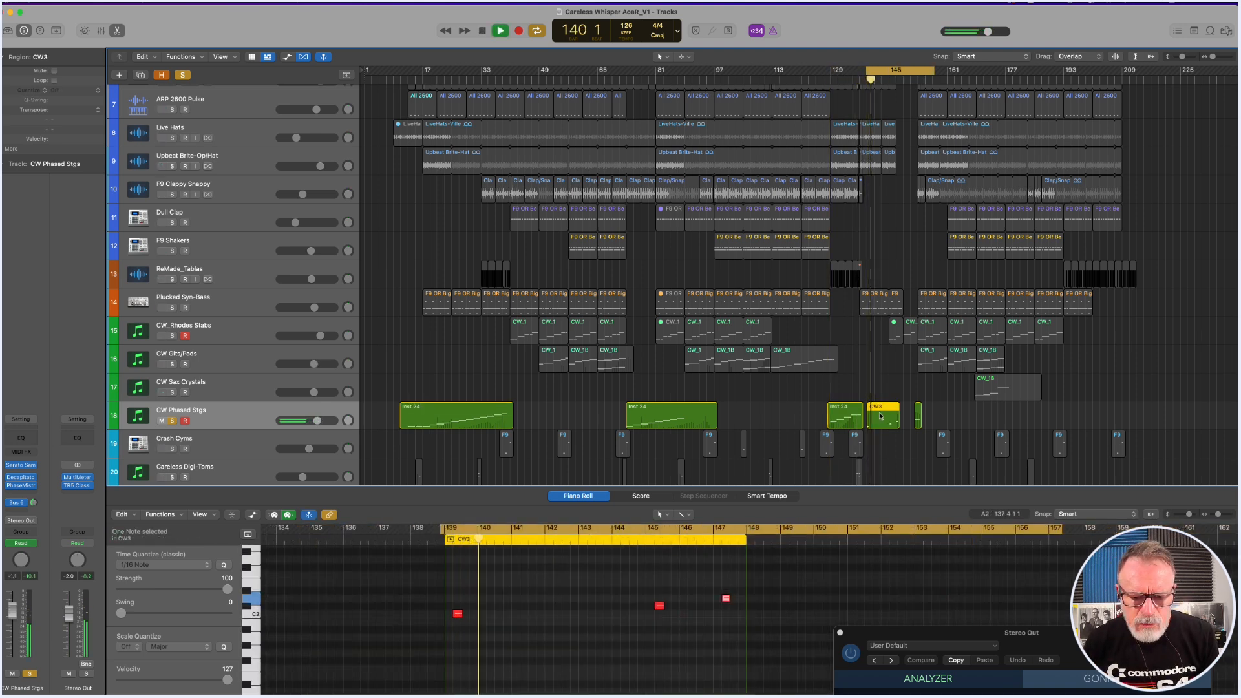
click(623, 541)
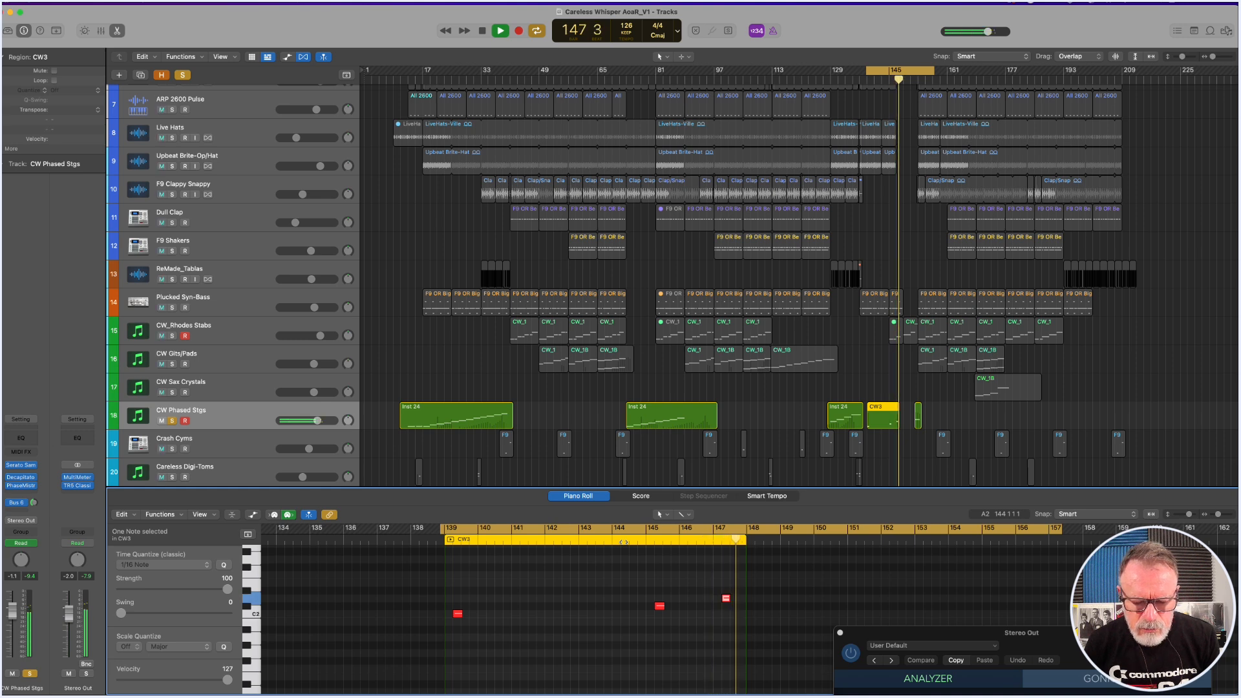
key(space)
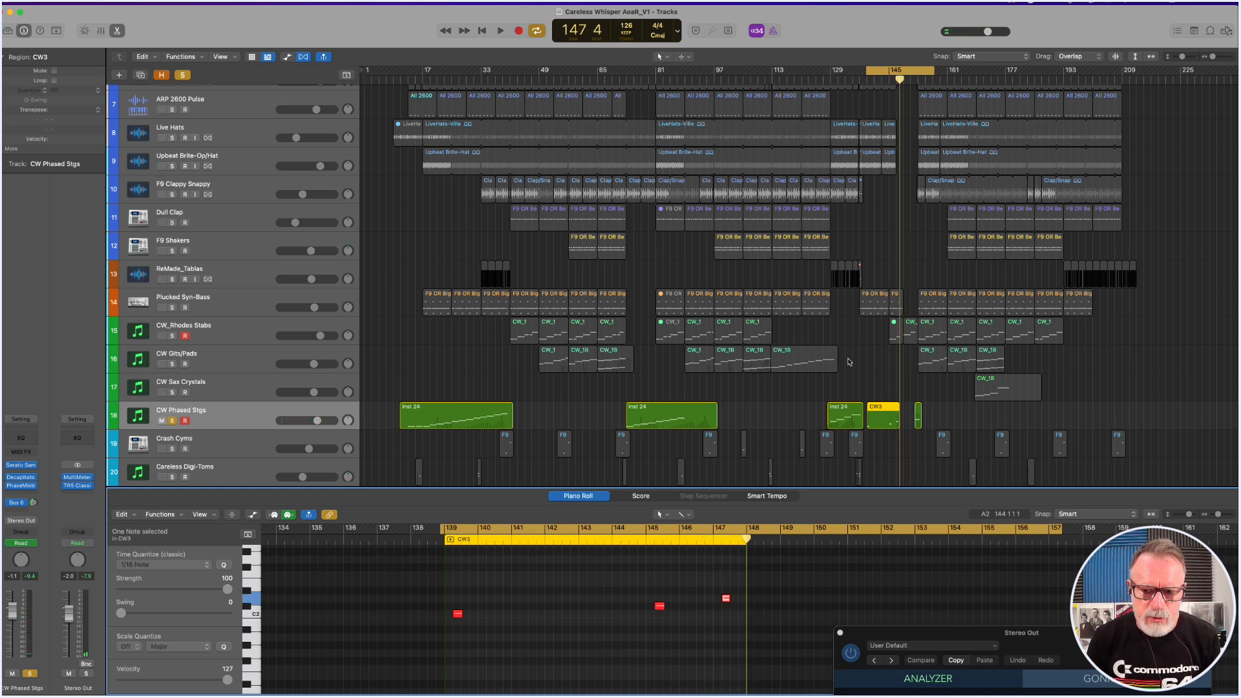
Unsolo CW Phased Stgs and close the Piano Roll, with the cycle set to about bars 40 to 52.
key(e)
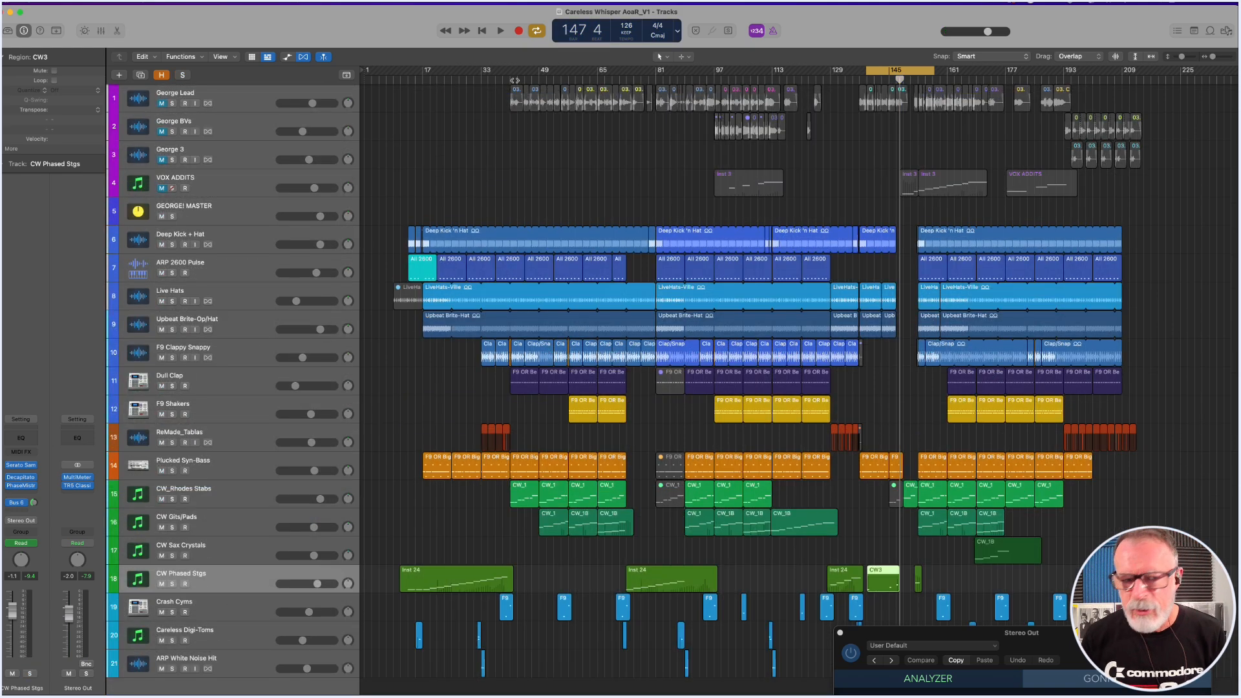
drag(507, 71, 548, 73)
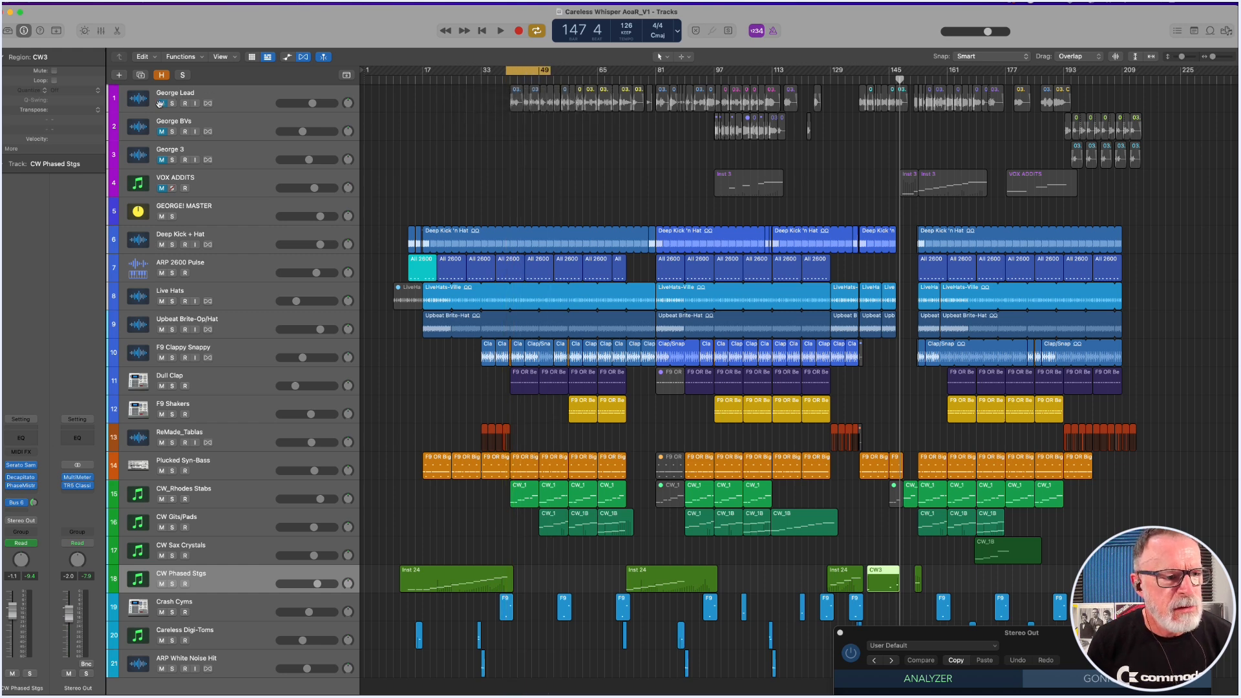
Unmute the George Lead, George BVs, George 3 and VOX ADDITS tracks and select the George Lead track.
click(161, 104)
click(162, 131)
click(162, 160)
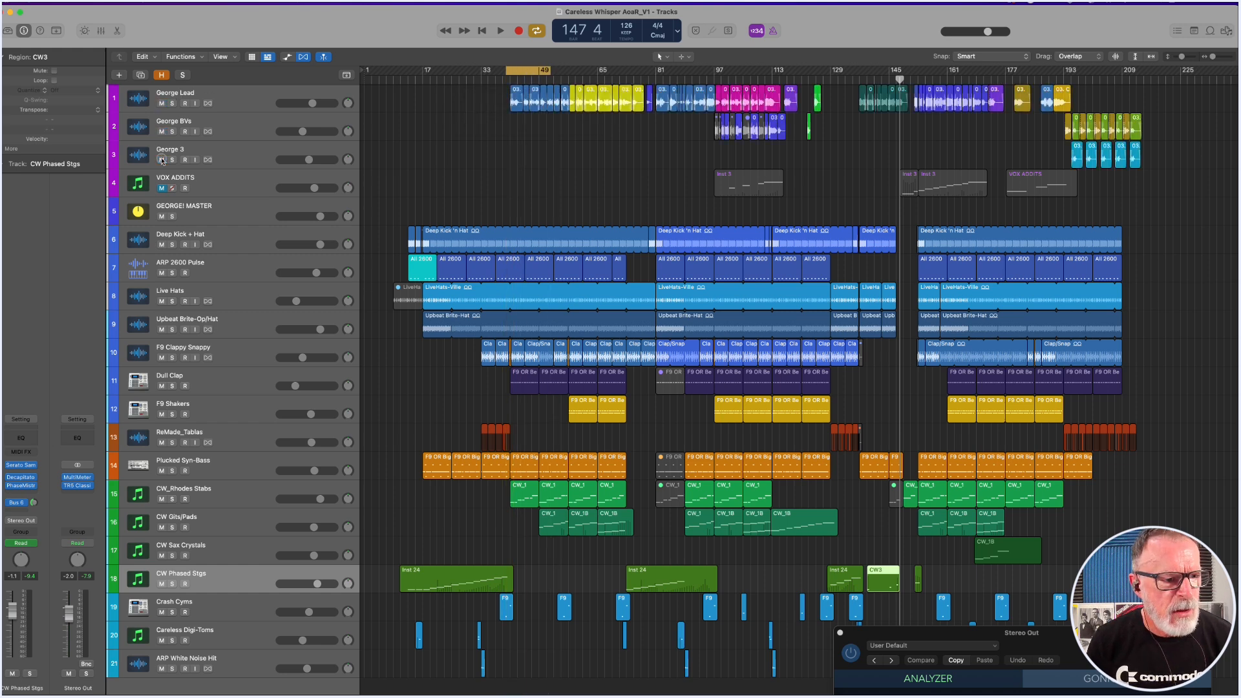
click(161, 188)
drag(525, 71, 526, 73)
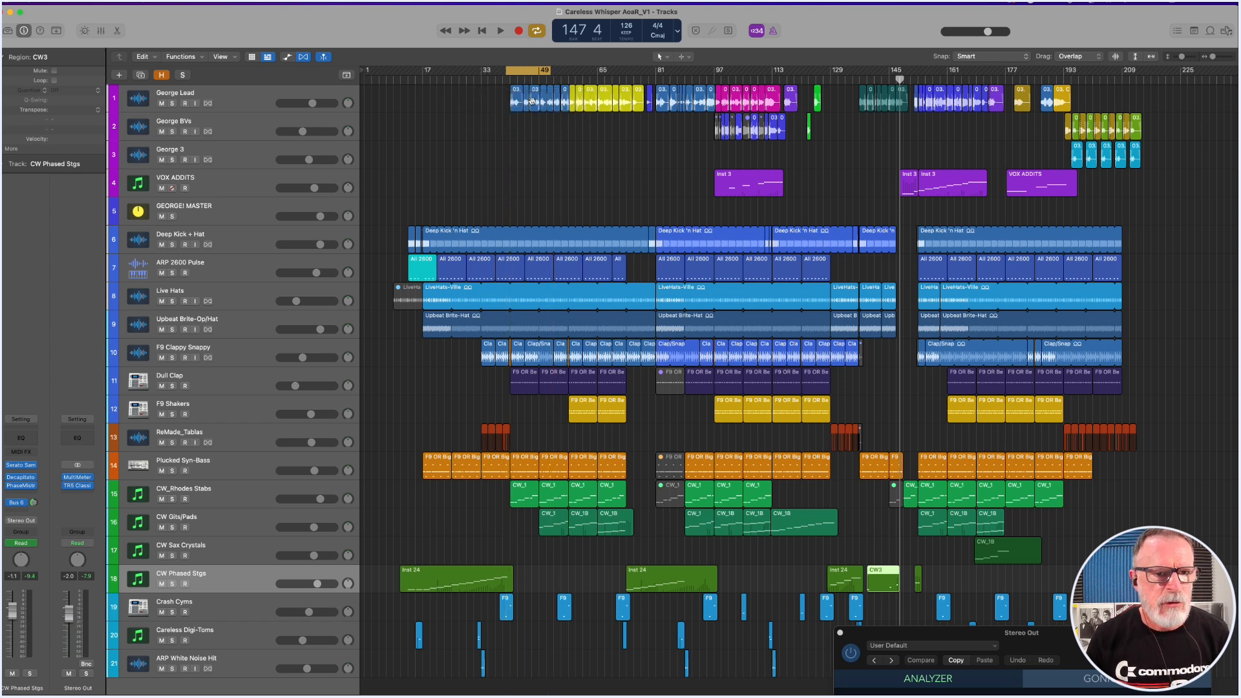
click(233, 102)
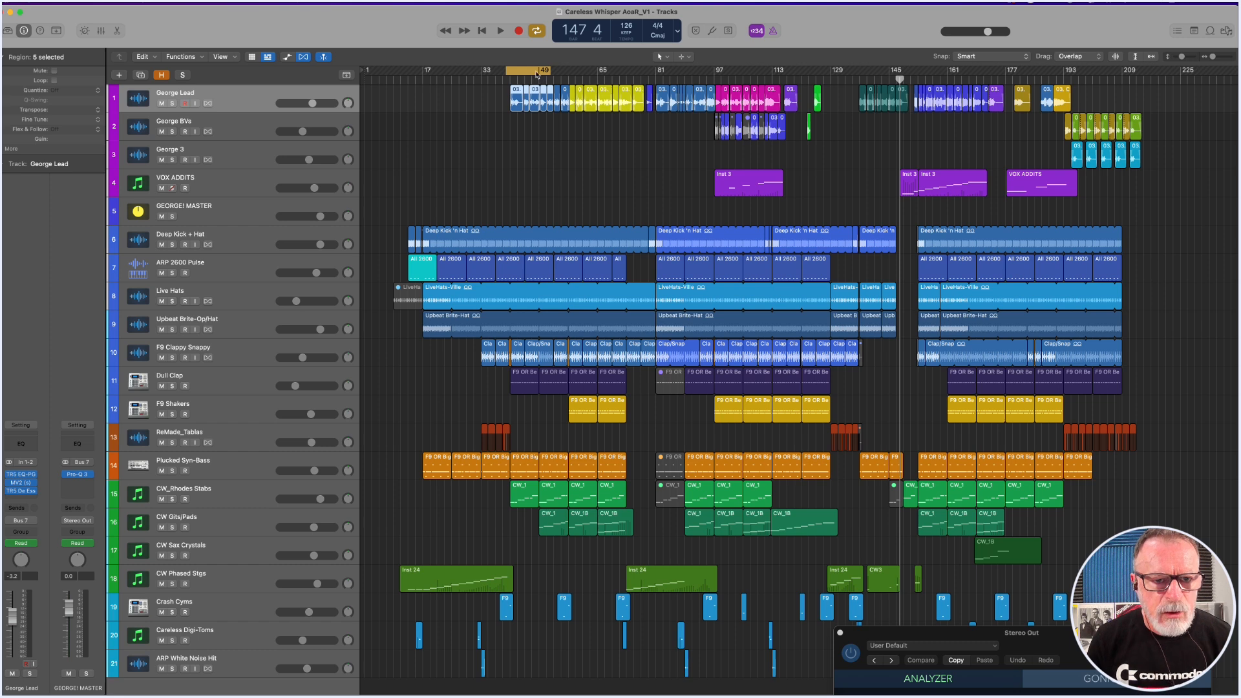
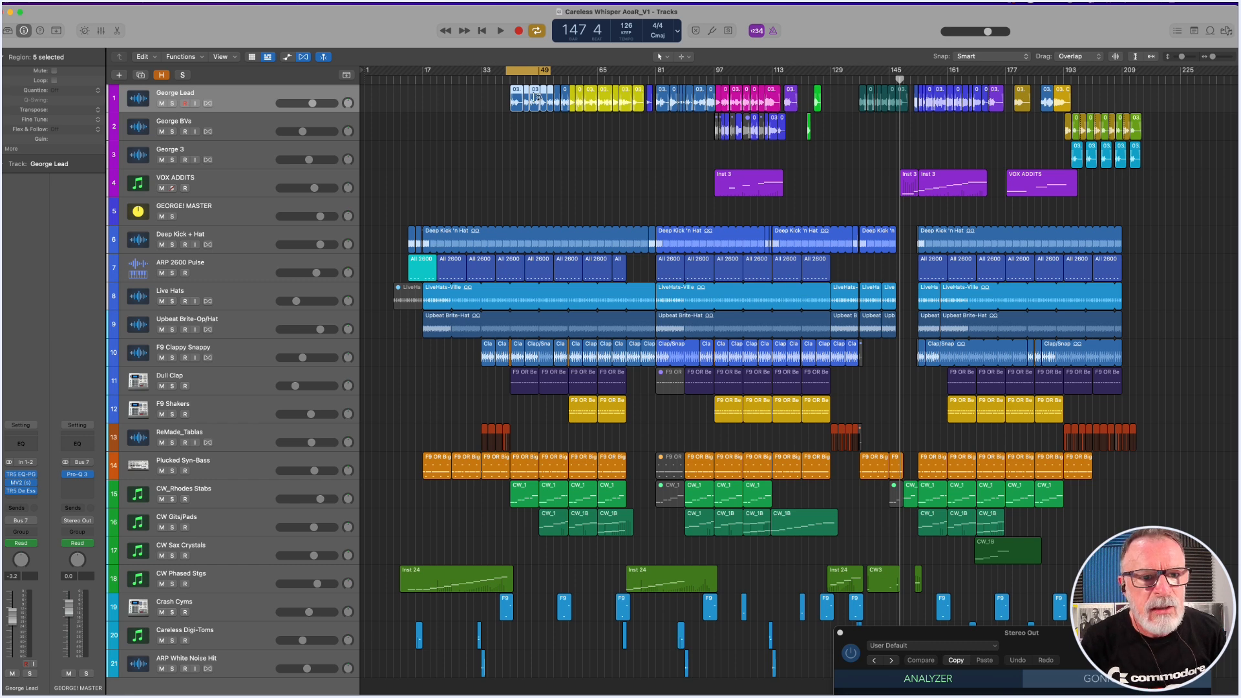
Solo the George Lead track and extend the cycle range to about bars 40 to 59.
drag(495, 87, 582, 120)
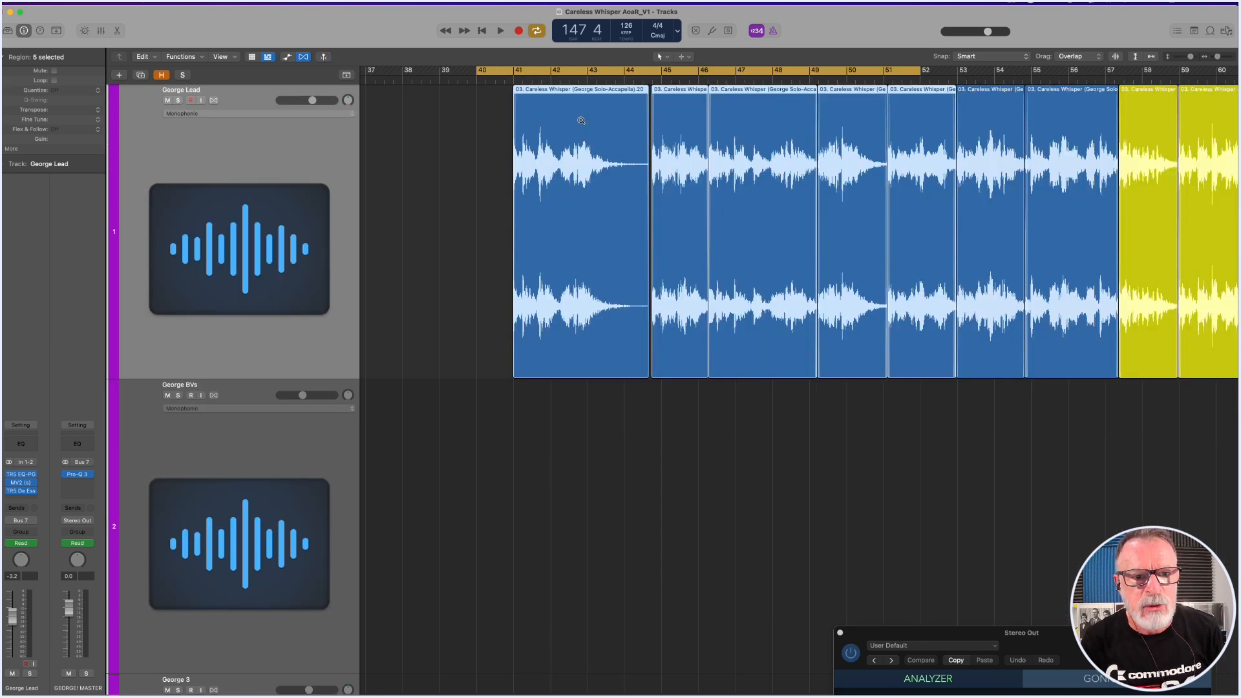
key(s)
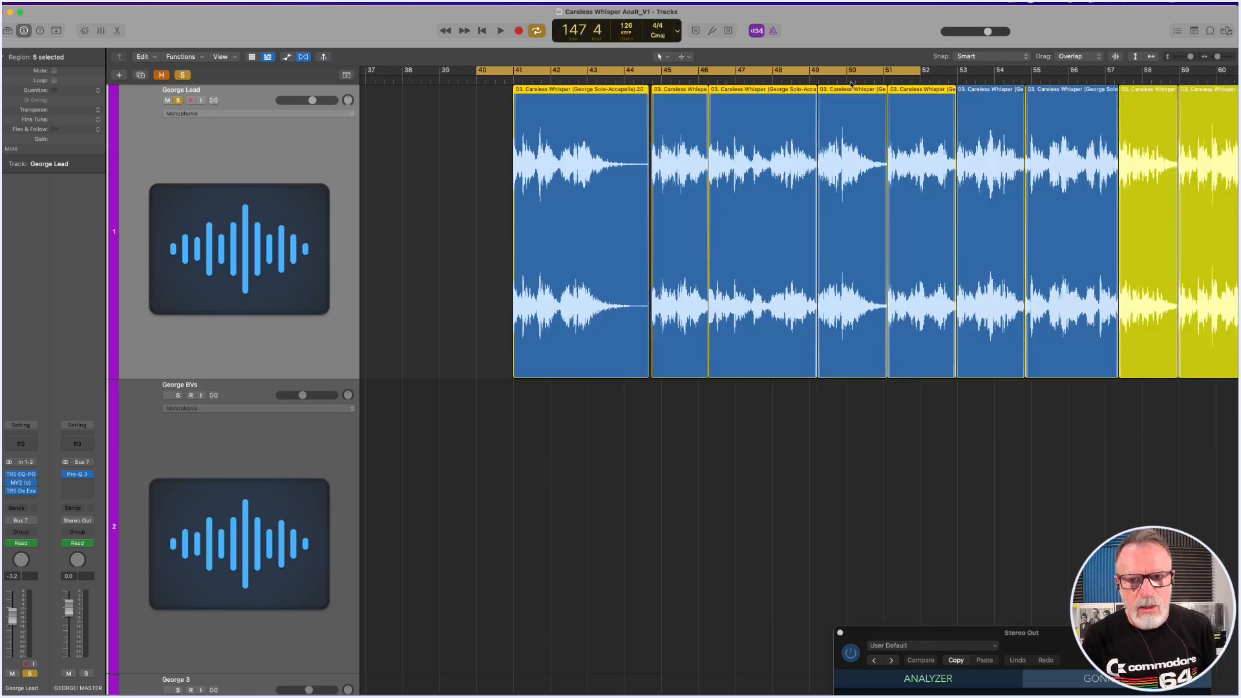
click(913, 73)
click(913, 73)
drag(915, 73, 1198, 72)
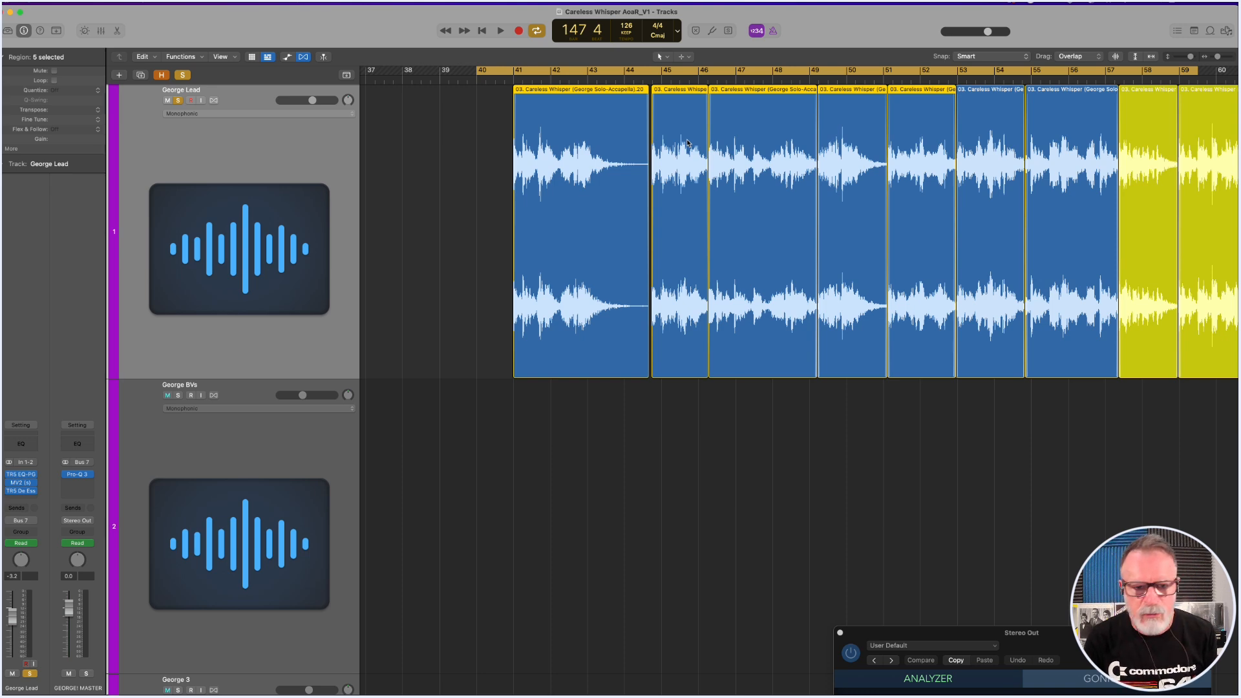
Play the soloed George Lead vocal phrases within the cycle up to about bar 57.
key(space)
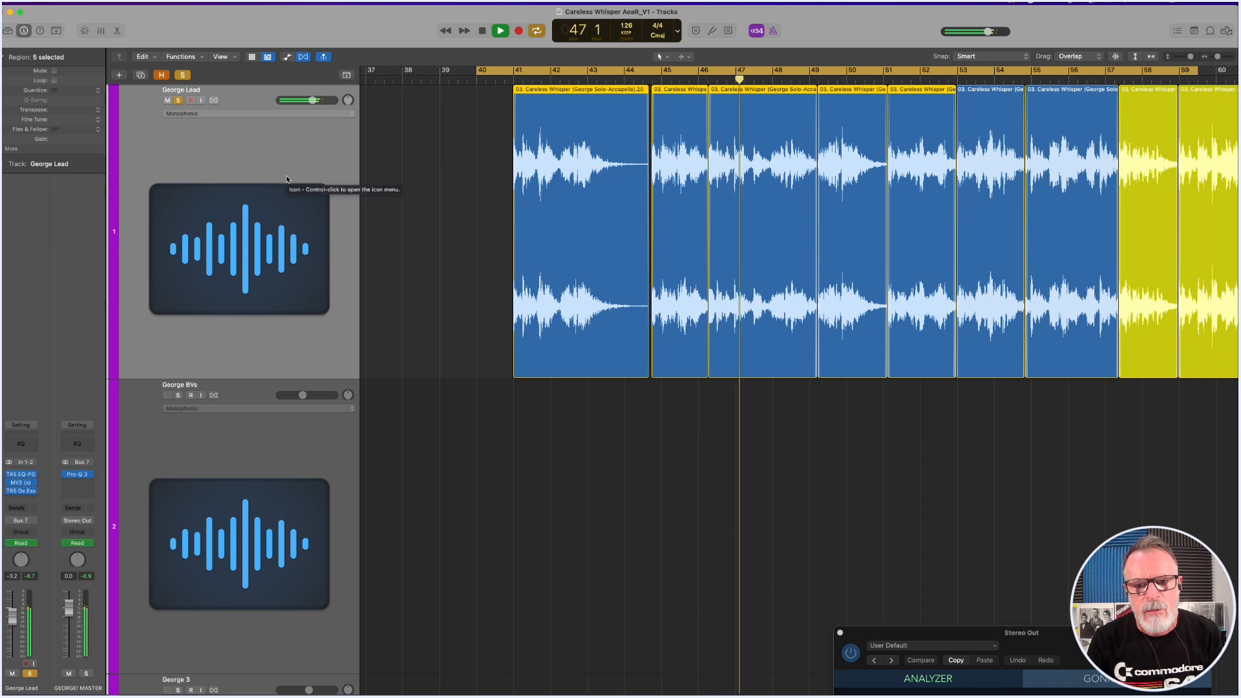
drag(698, 186, 856, 226)
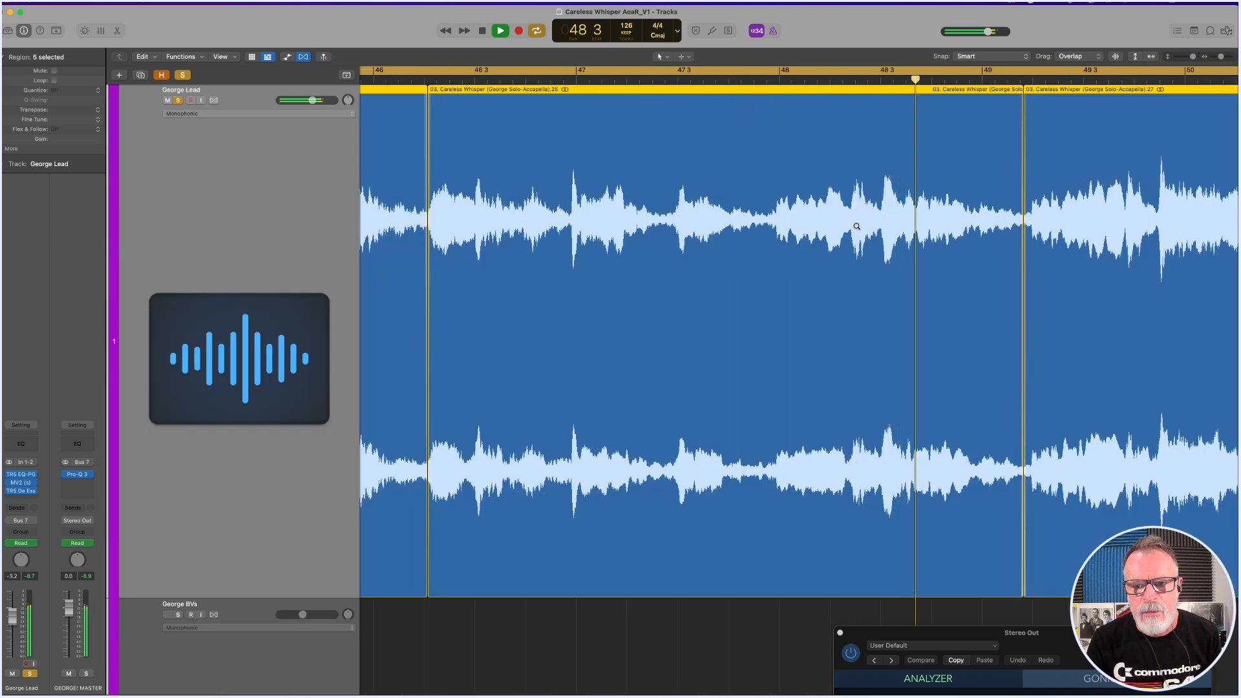
click(950, 229)
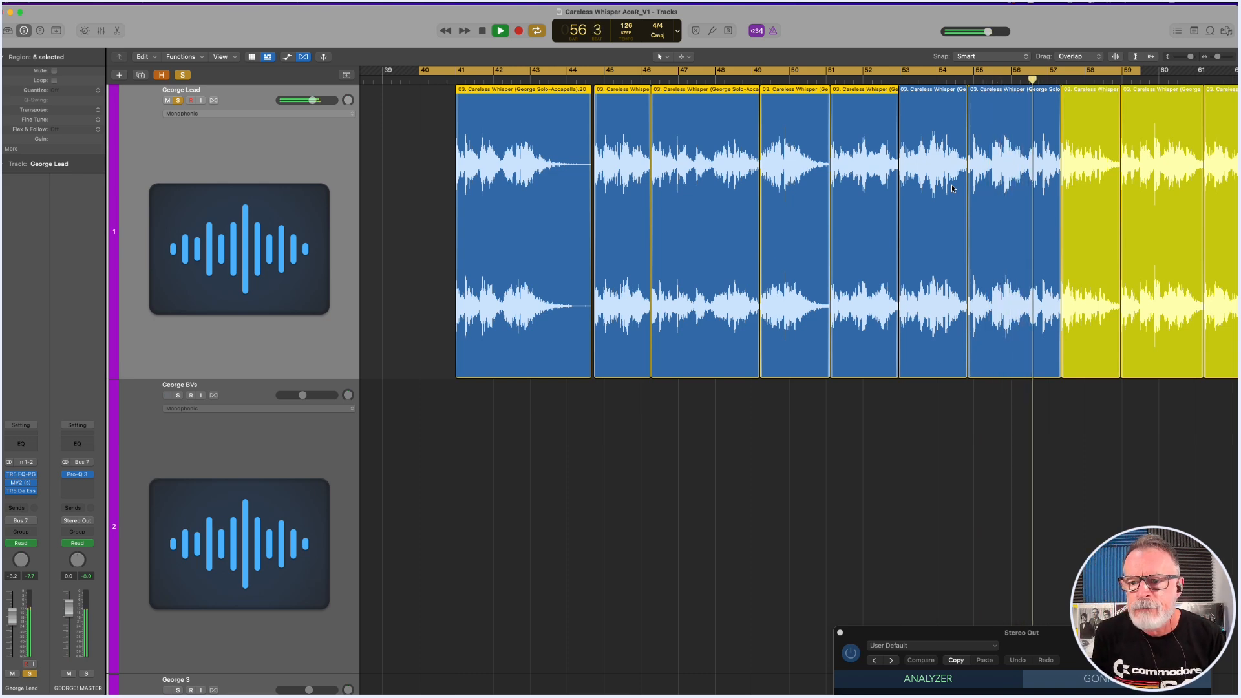
key(space)
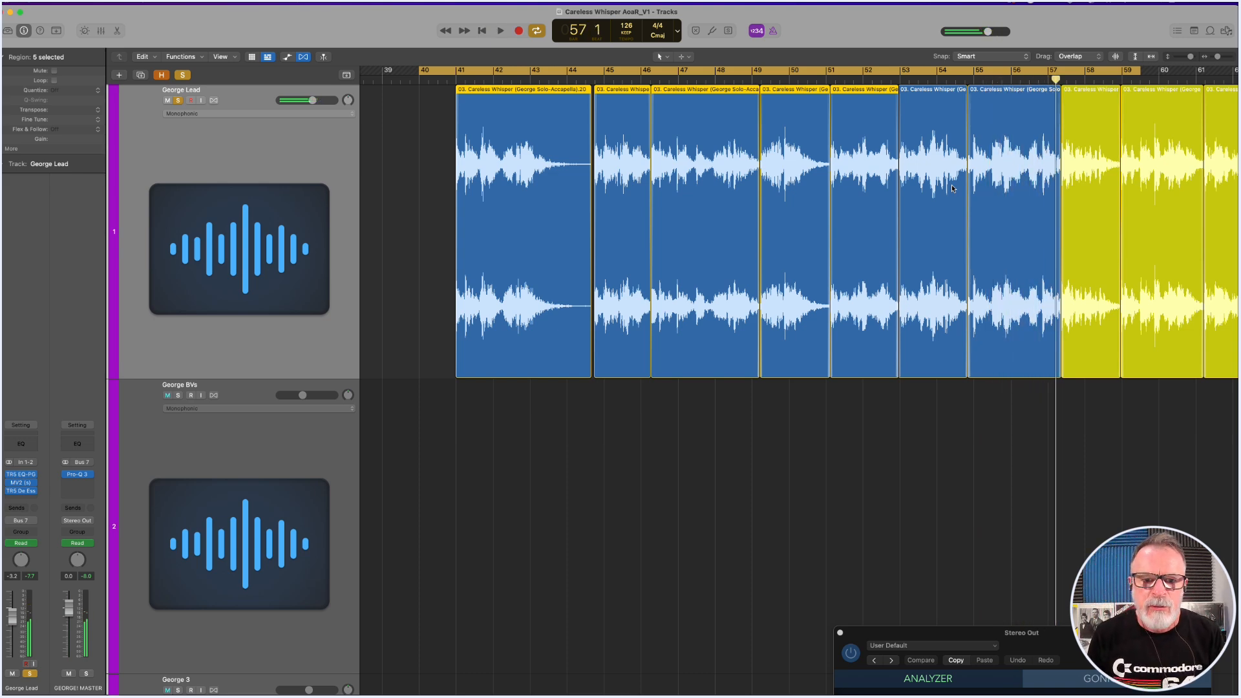
Examine the fades at the cut between the George Lead regions near bar 46.
drag(621, 175, 776, 230)
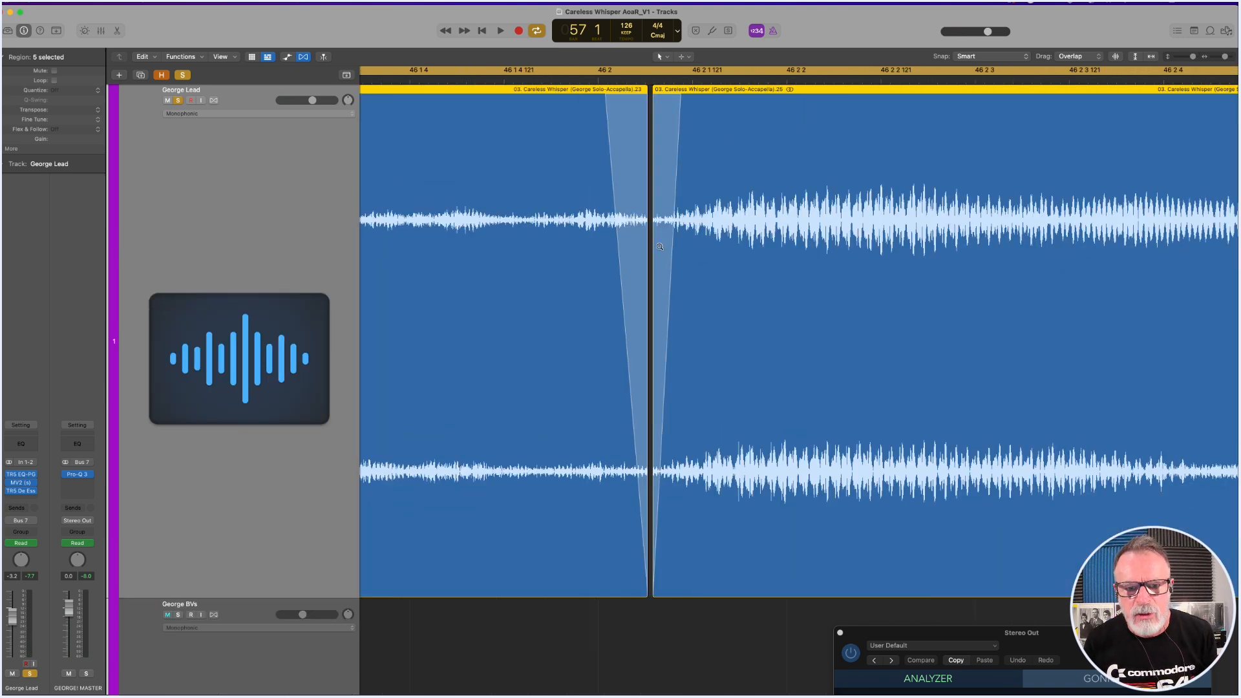
click(737, 210)
click(738, 210)
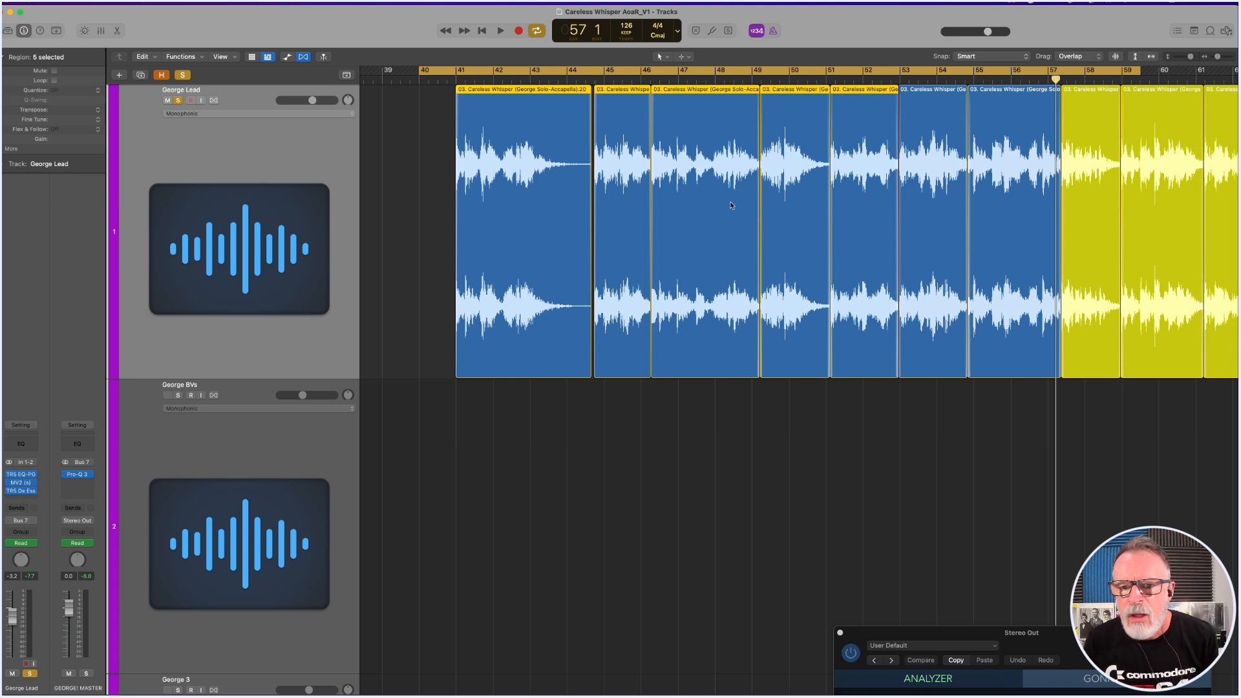
ctrl+alt+click(731, 199)
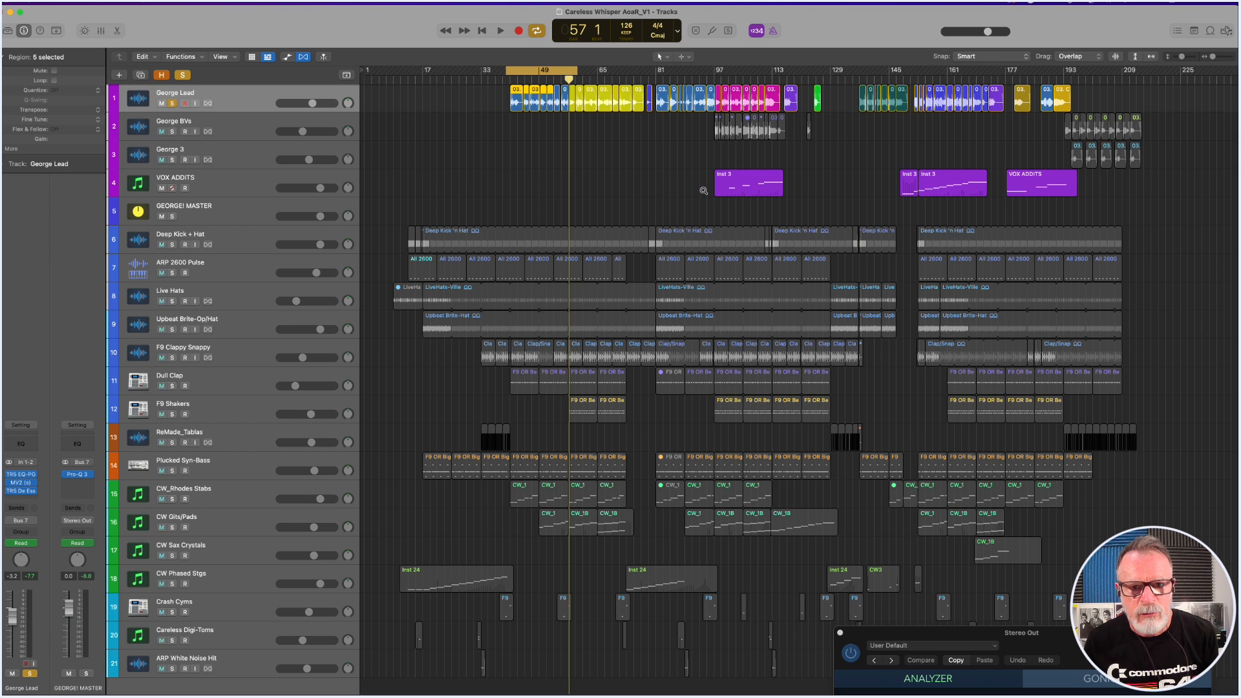
Move the cycle to about bars 97 to 116 and solo the George BVs track as well.
drag(564, 72, 773, 77)
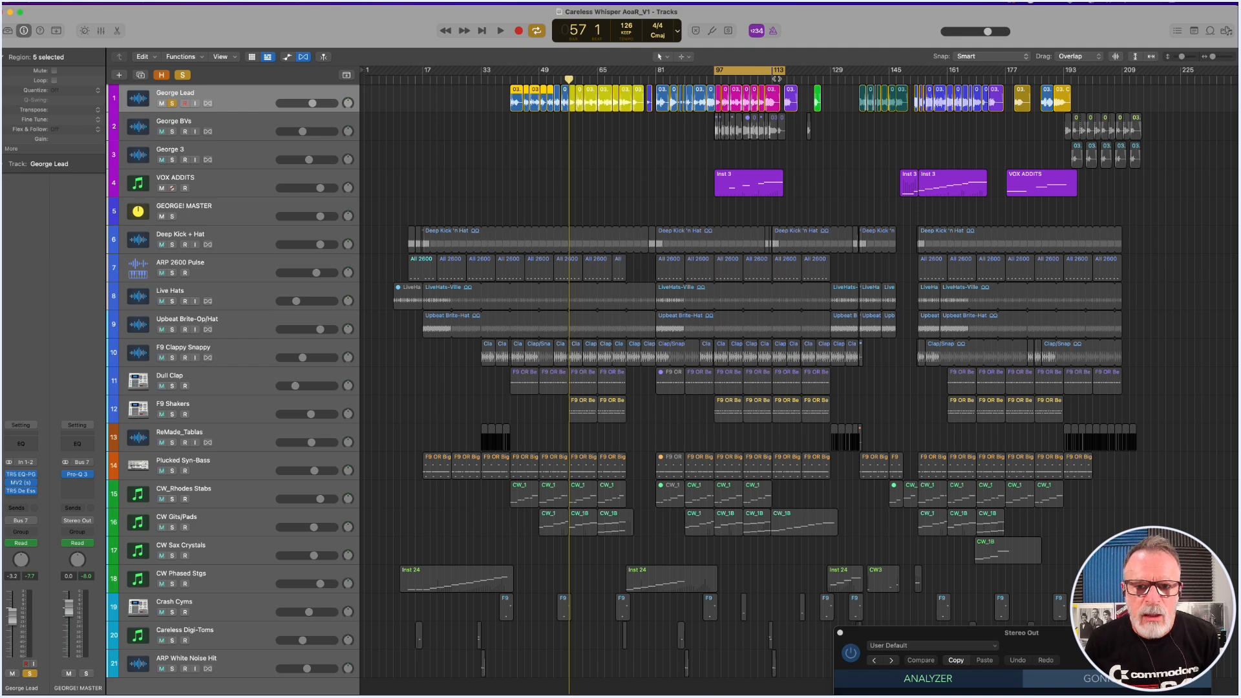
drag(704, 112, 787, 138)
scroll(700, 225, down, 3)
scroll(700, 225, down, 2)
scroll(701, 226, up, 2)
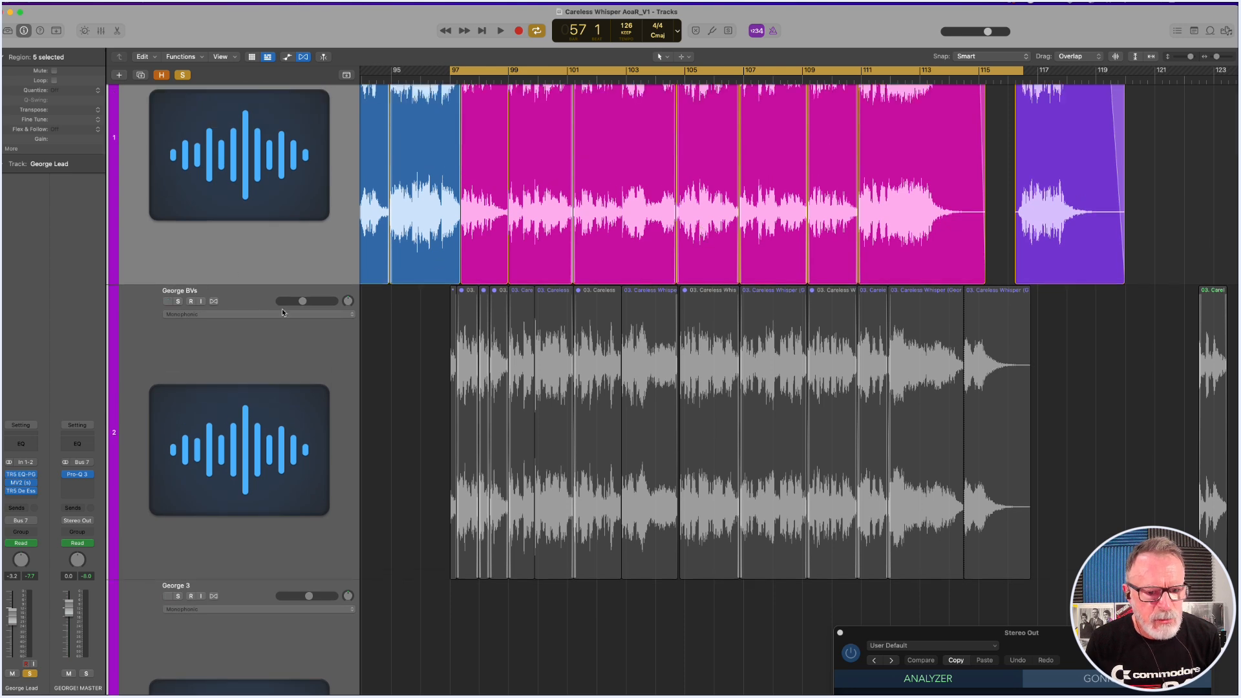
click(169, 302)
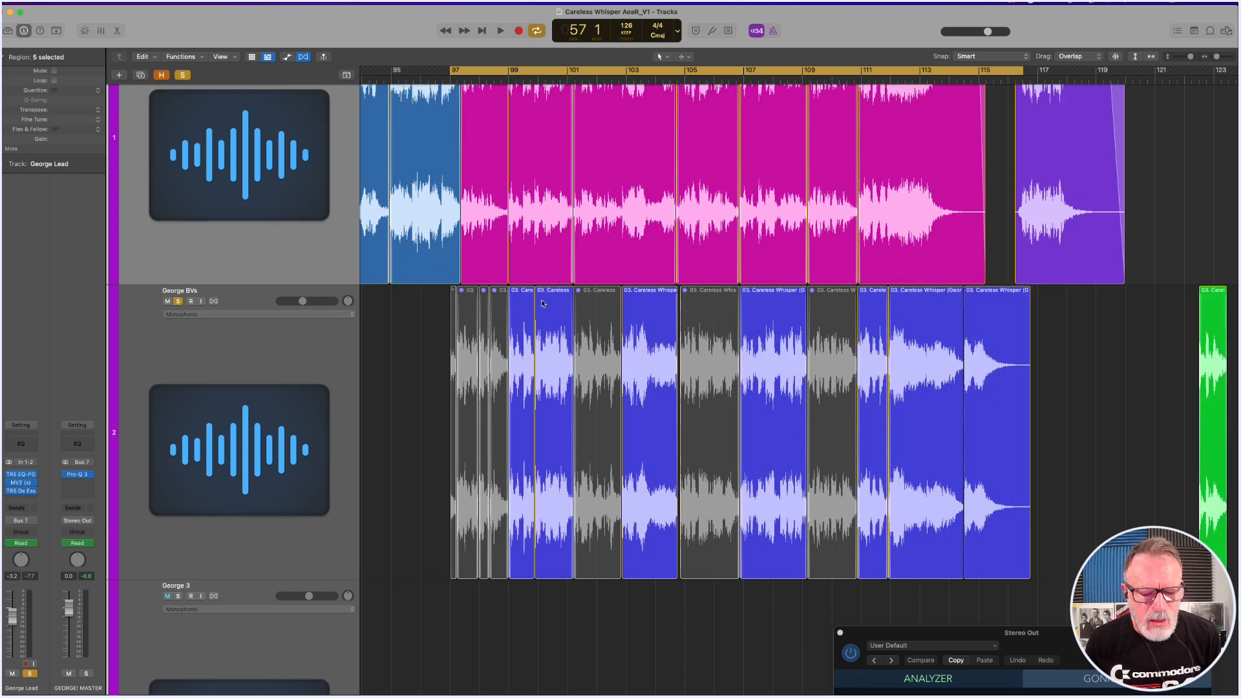
Play the soloed George Lead and George BVs tracks together from bar 97 to about bar 100.
scroll(542, 304, up, 3)
scroll(542, 304, down, 1)
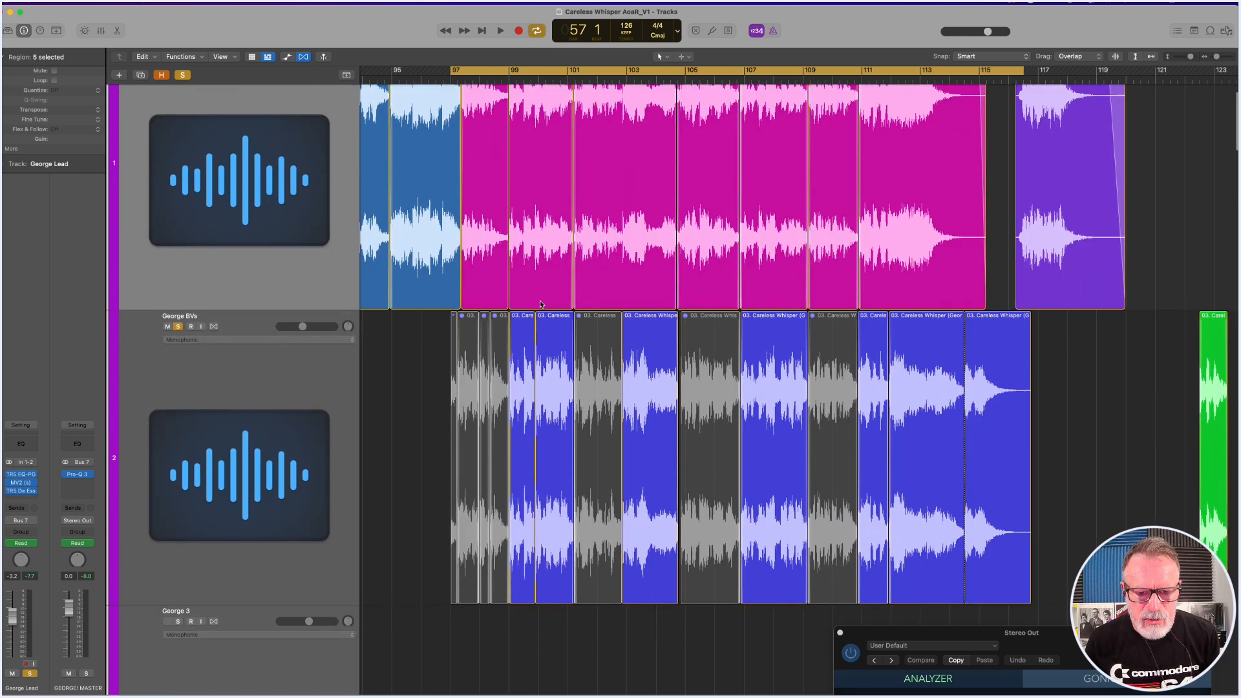
scroll(542, 304, up, 3)
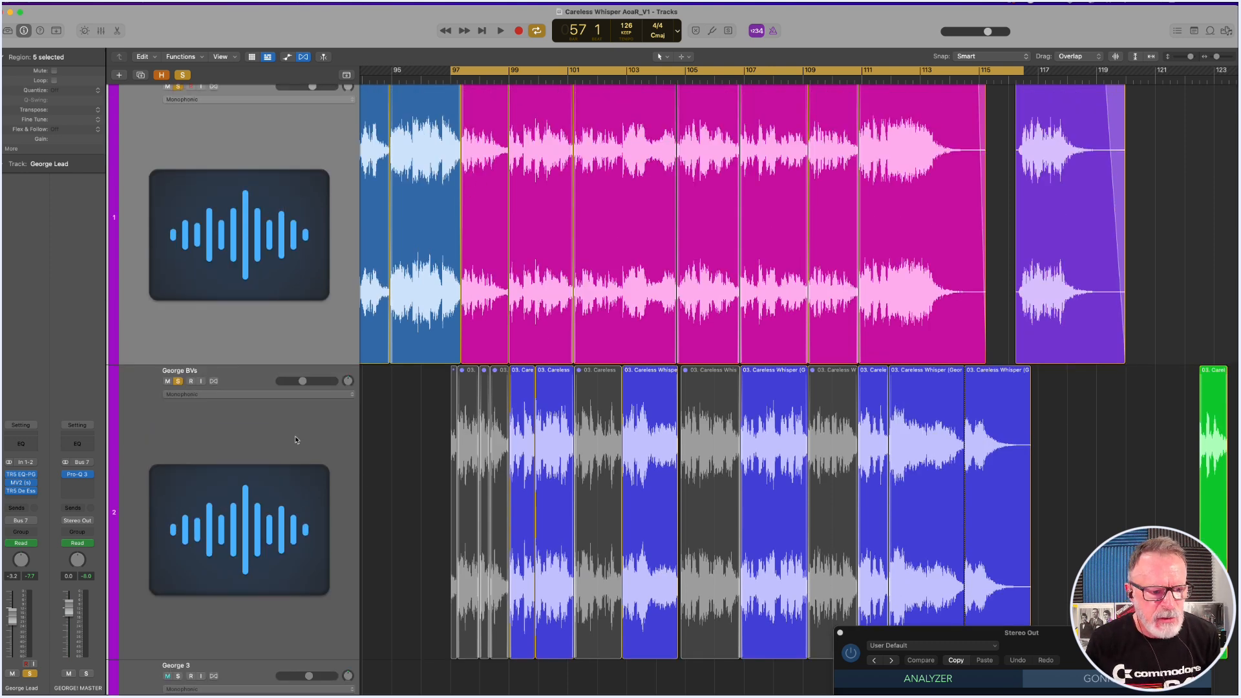
scroll(258, 428, down, 1)
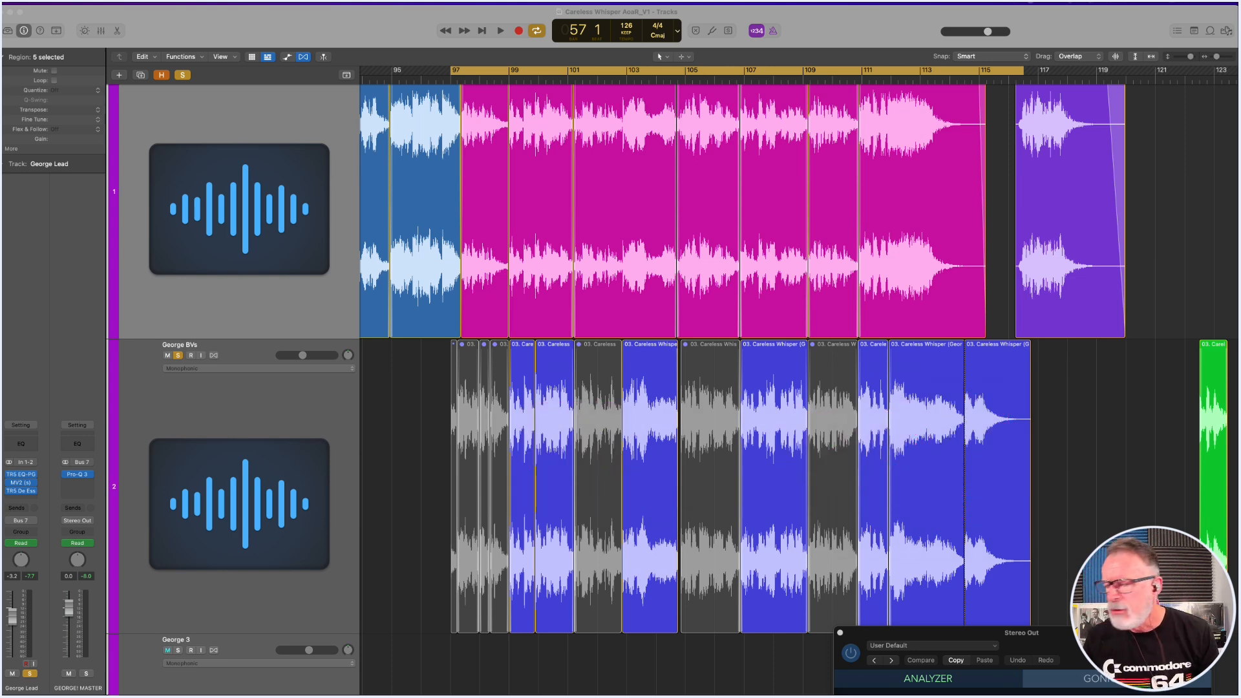
click(872, 29)
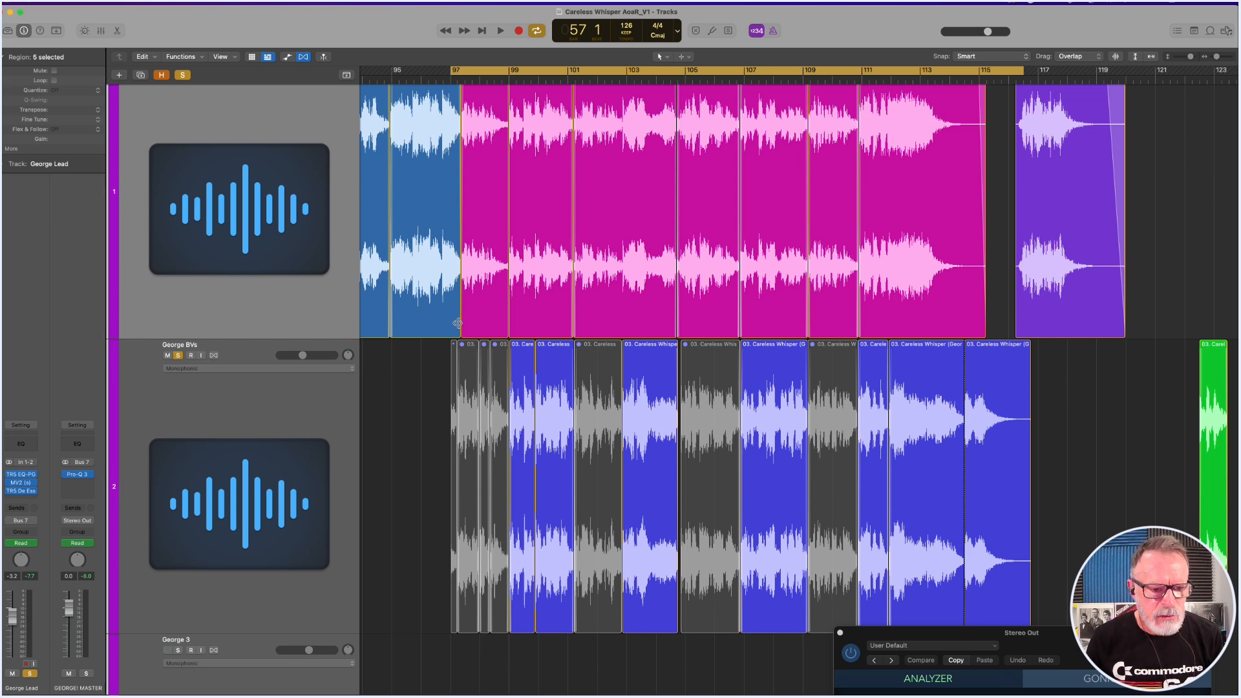
key(space)
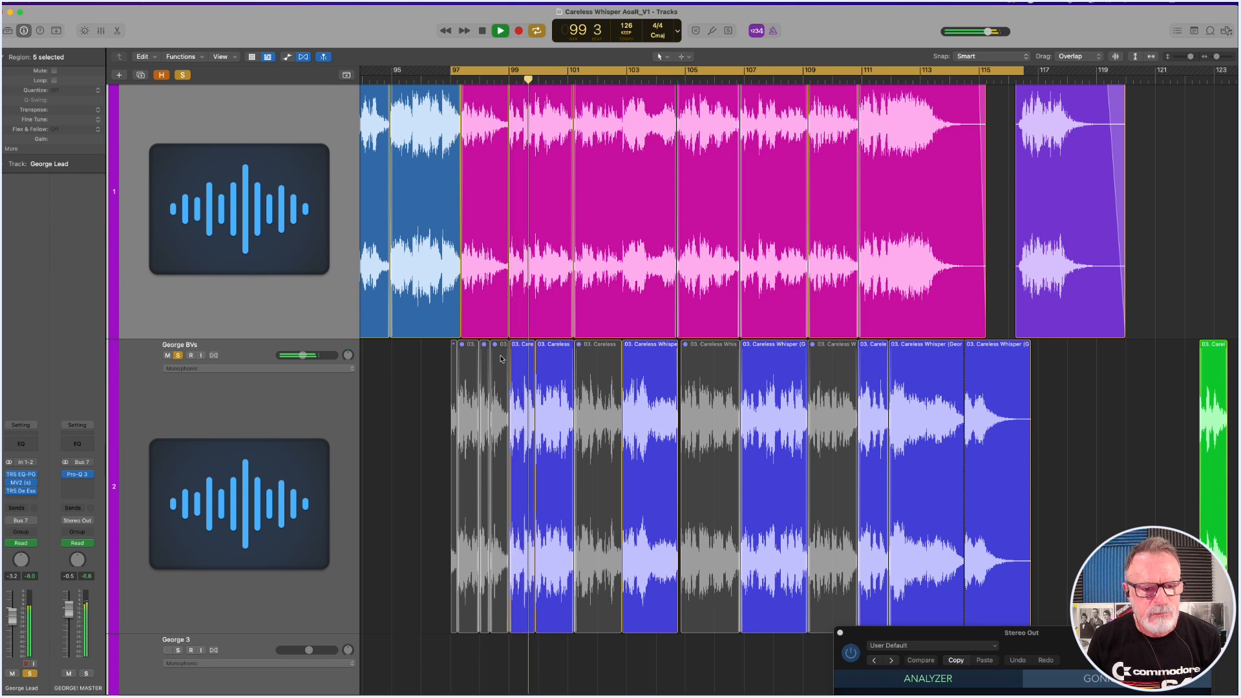
key(space)
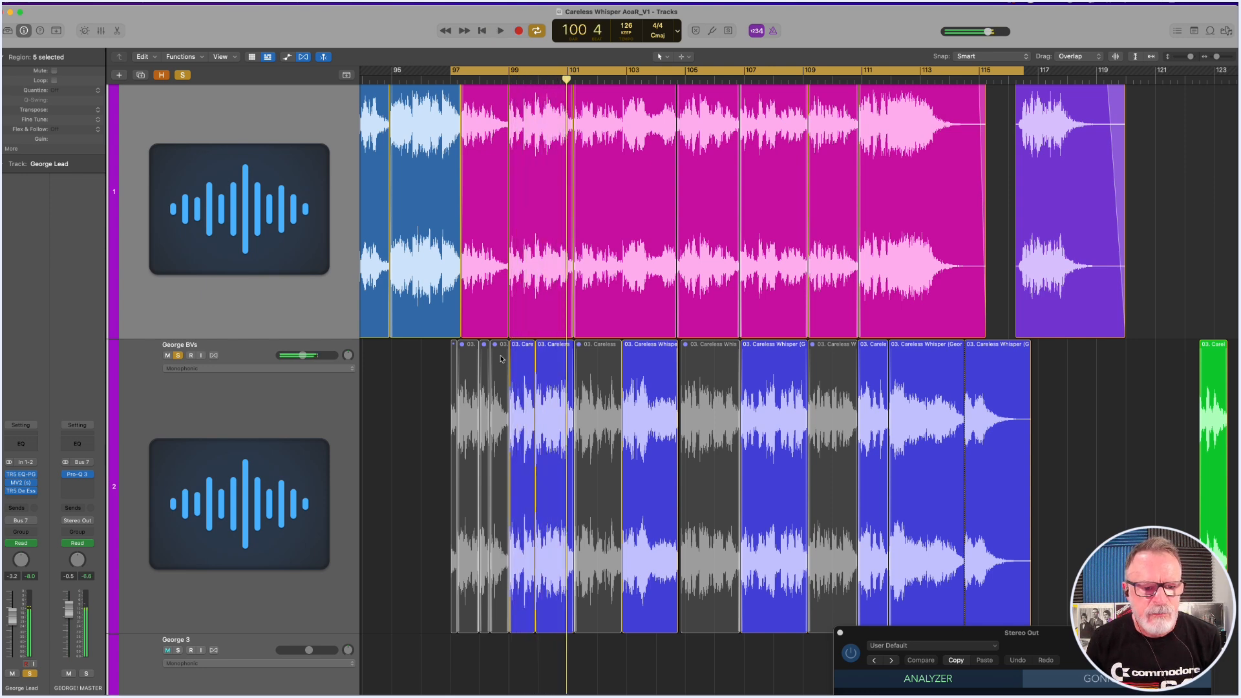
Clear the track solos, audition George BVs on its own up to about bar 104, and unsolo it.
click(183, 75)
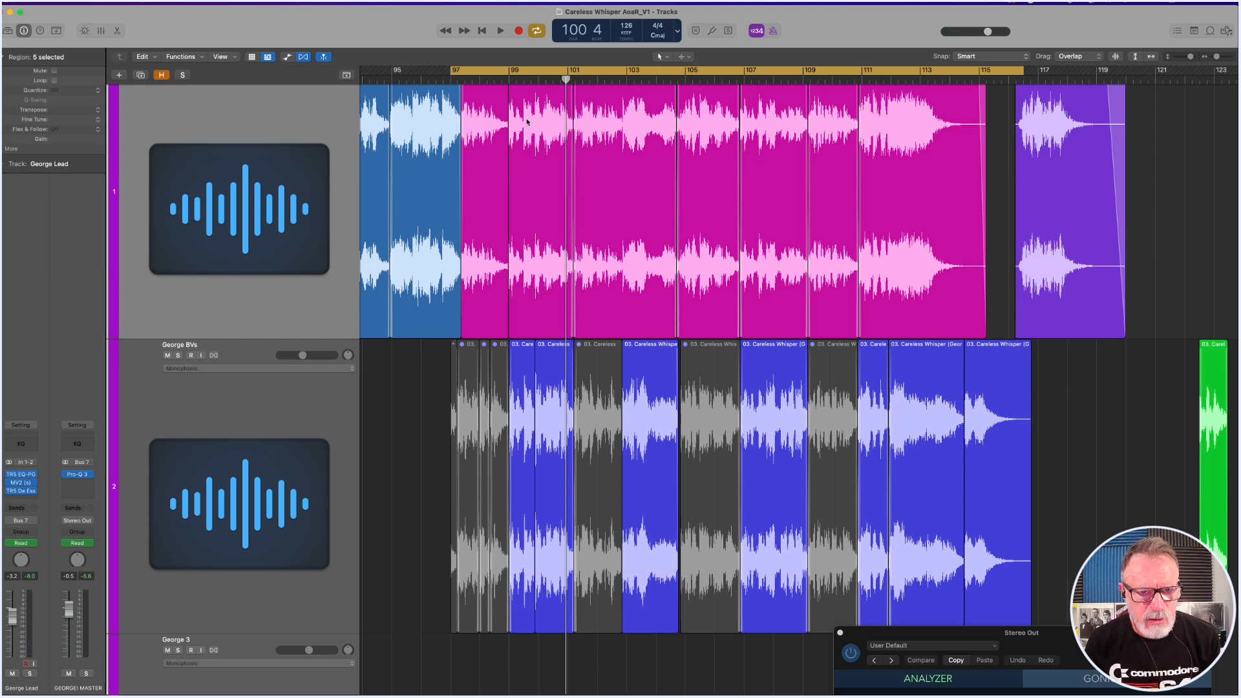
double_click(497, 83)
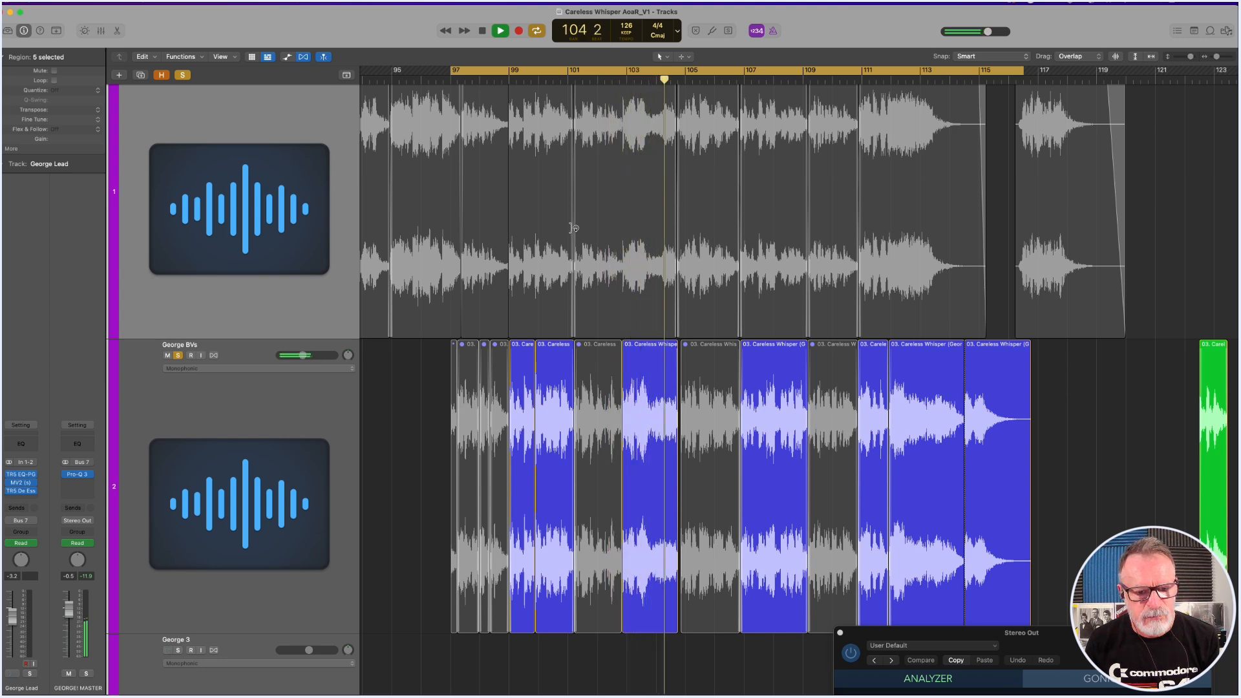
key(space)
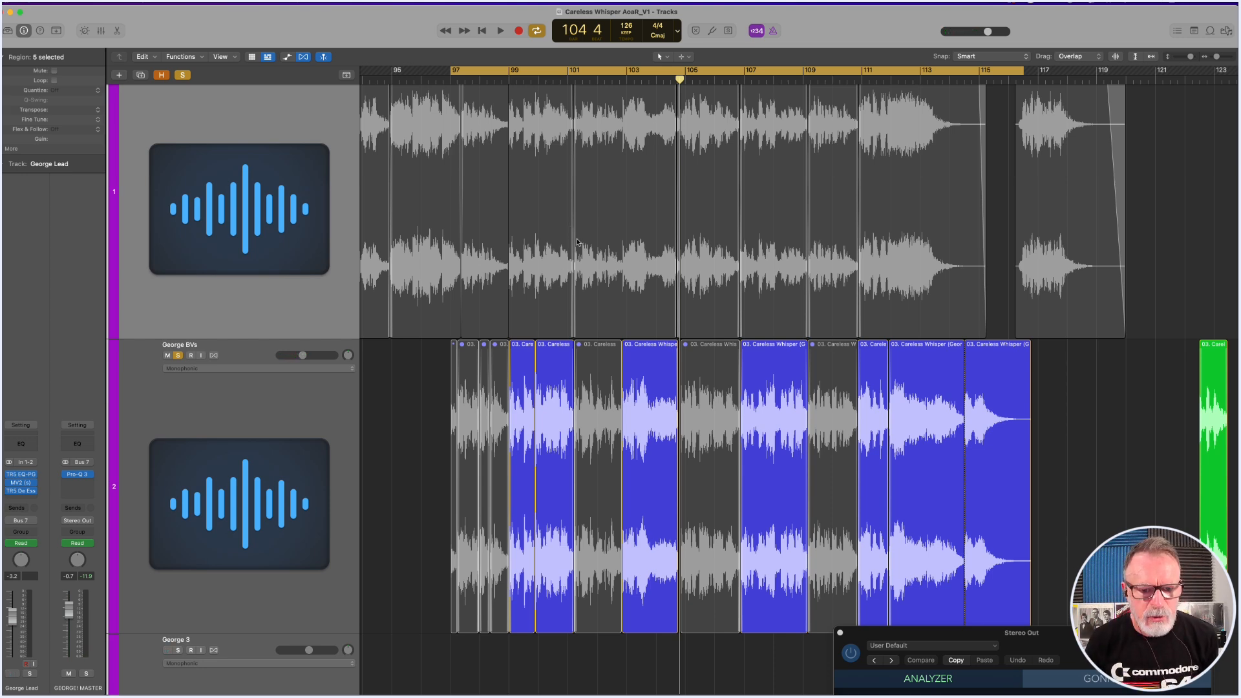
click(179, 356)
key(z)
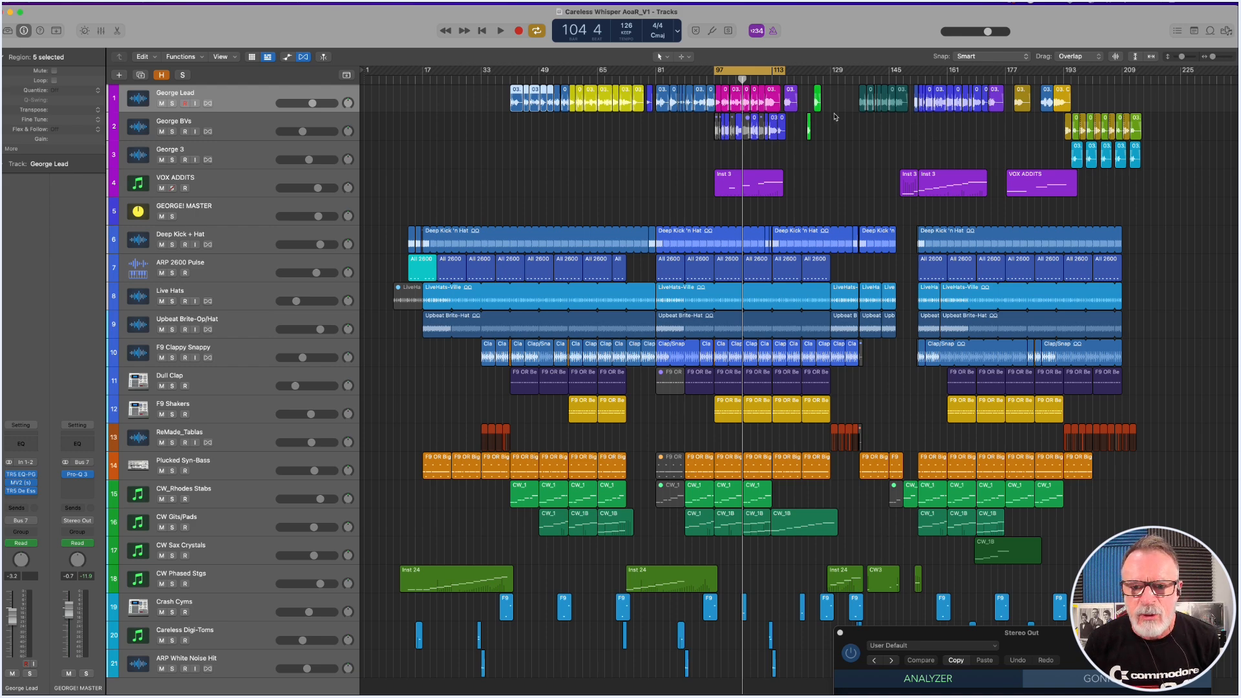
Open Serato Sample on the VOX ADDITS track and audition the vocal slices on pads 1 and 2.
click(718, 180)
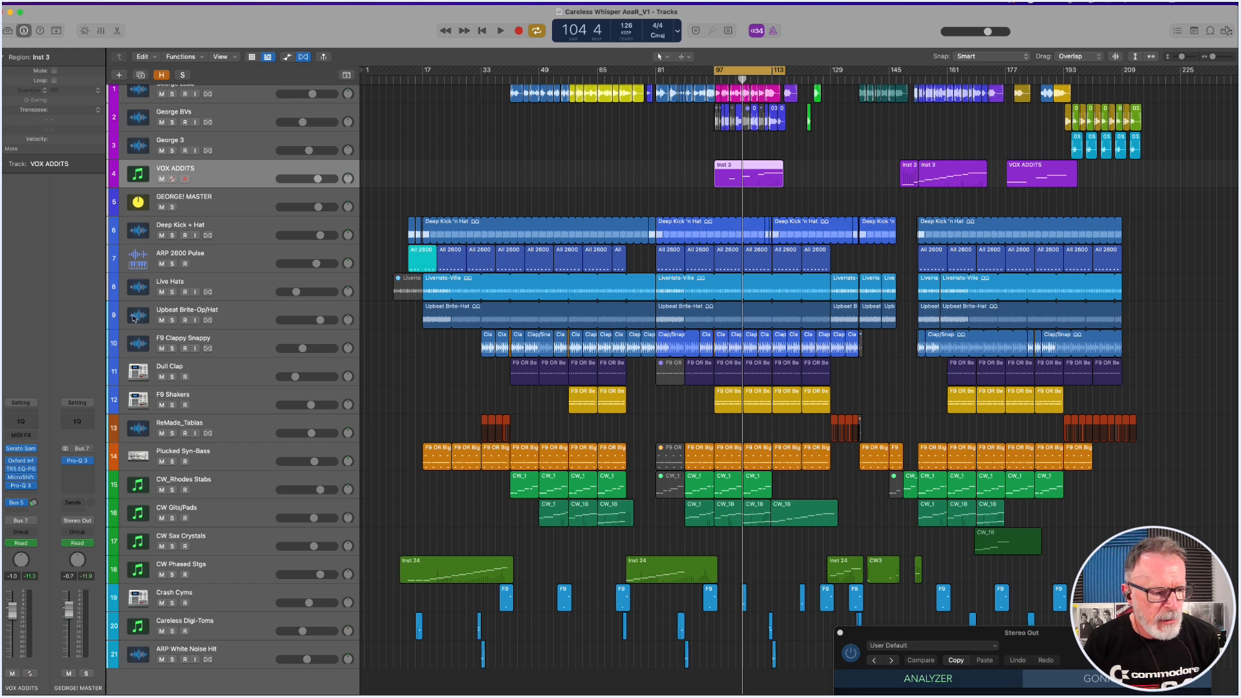
click(22, 448)
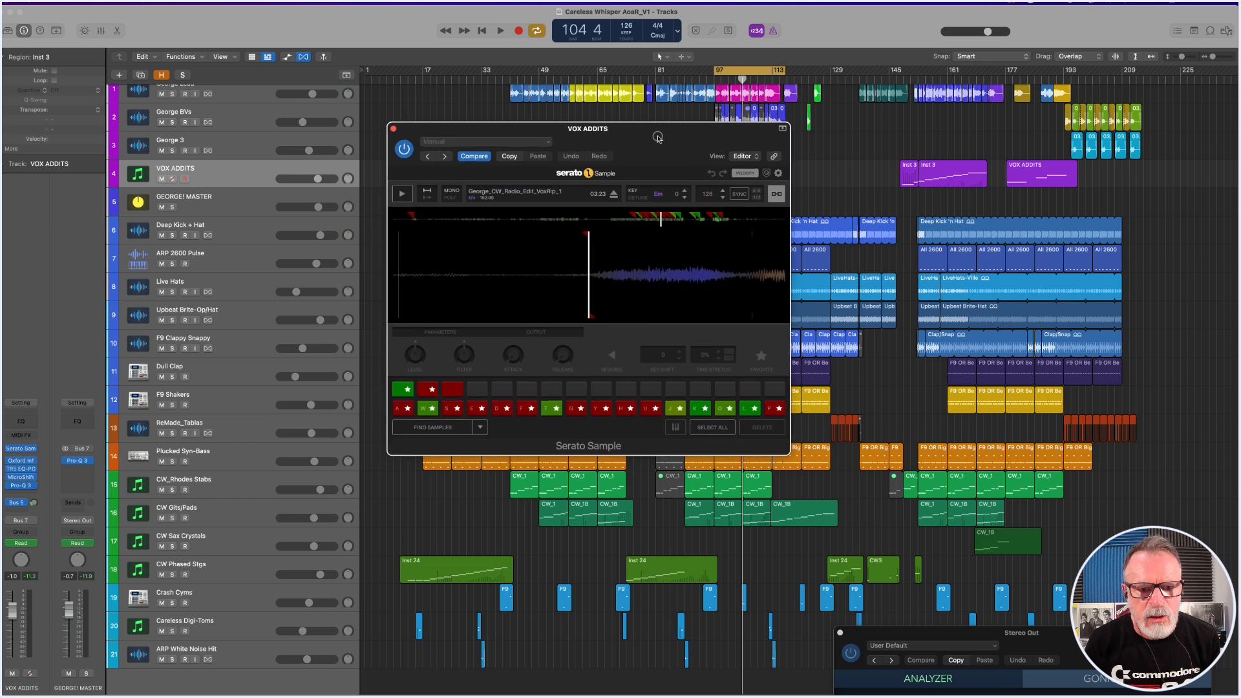
drag(651, 141, 615, 130)
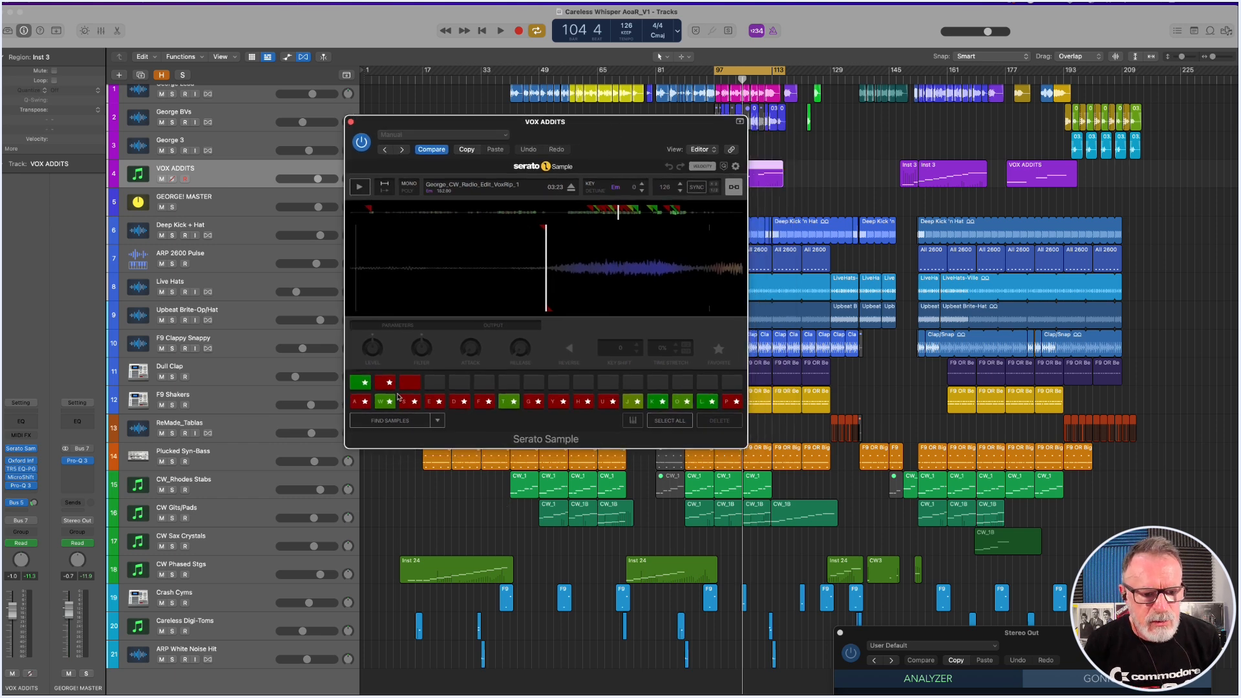
click(359, 404)
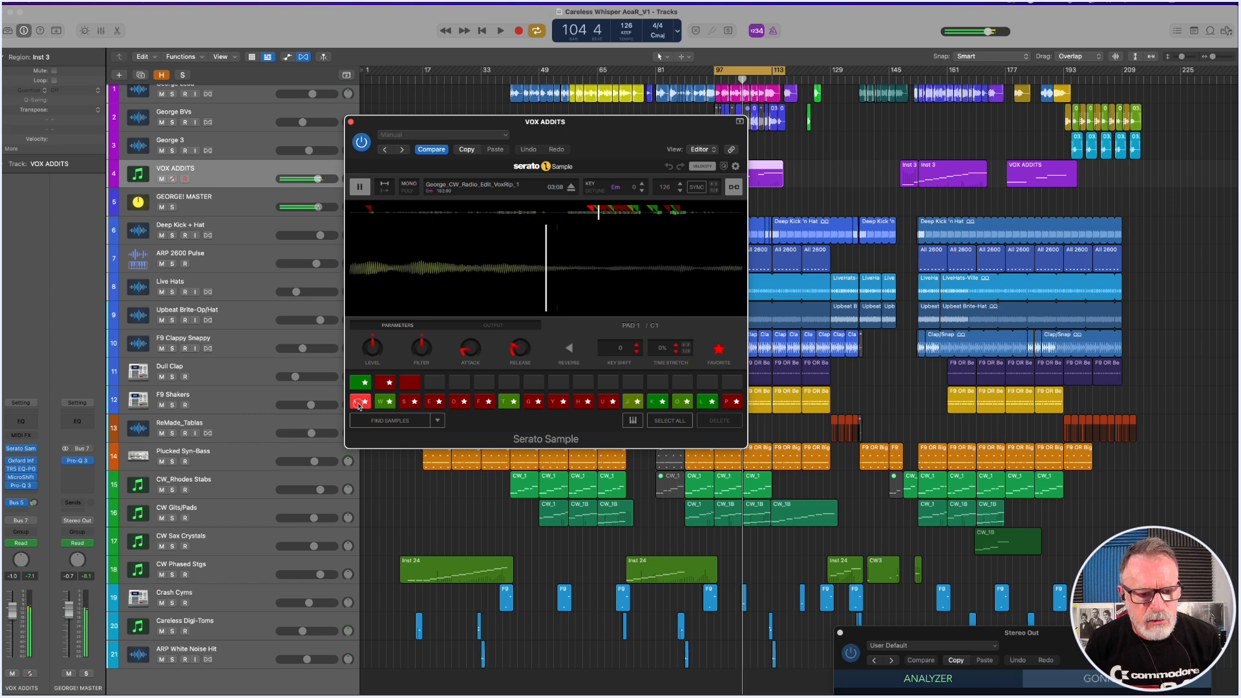
click(383, 404)
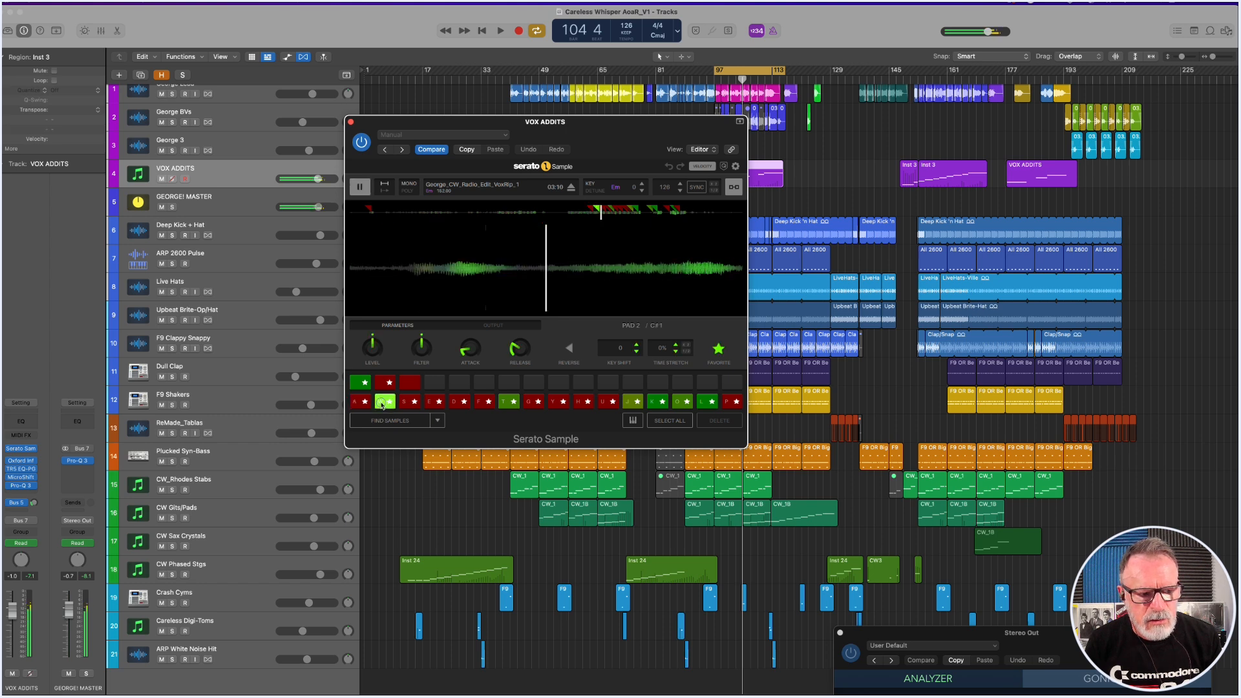
Open Pro-Q 3 on GEORGE! MASTER beside Serato Sample and check its EQ dip while playing pad 1.
click(78, 461)
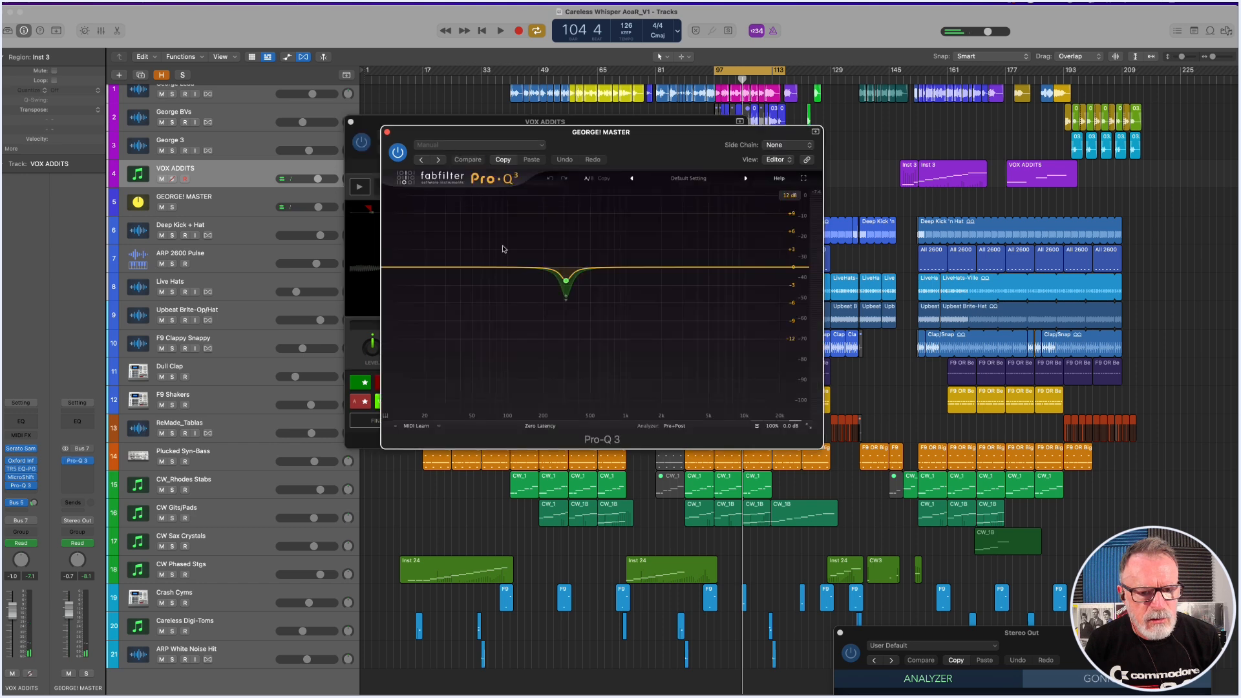
drag(657, 154, 893, 252)
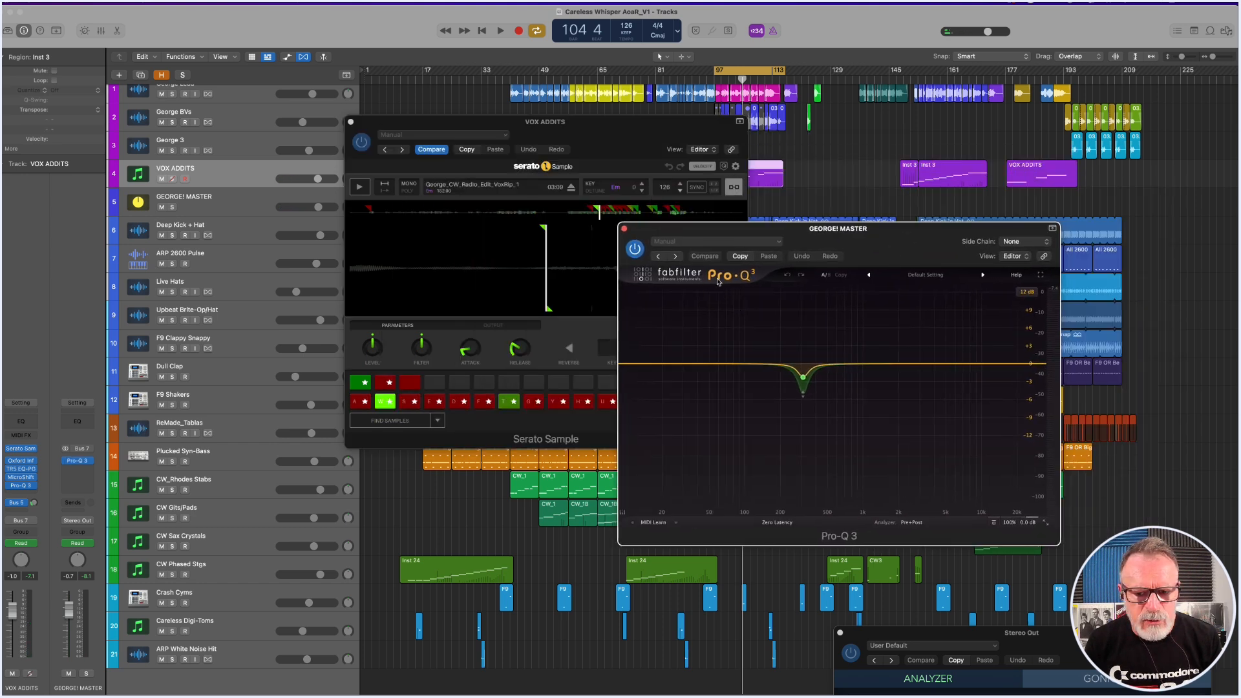
mouse_move(795, 387)
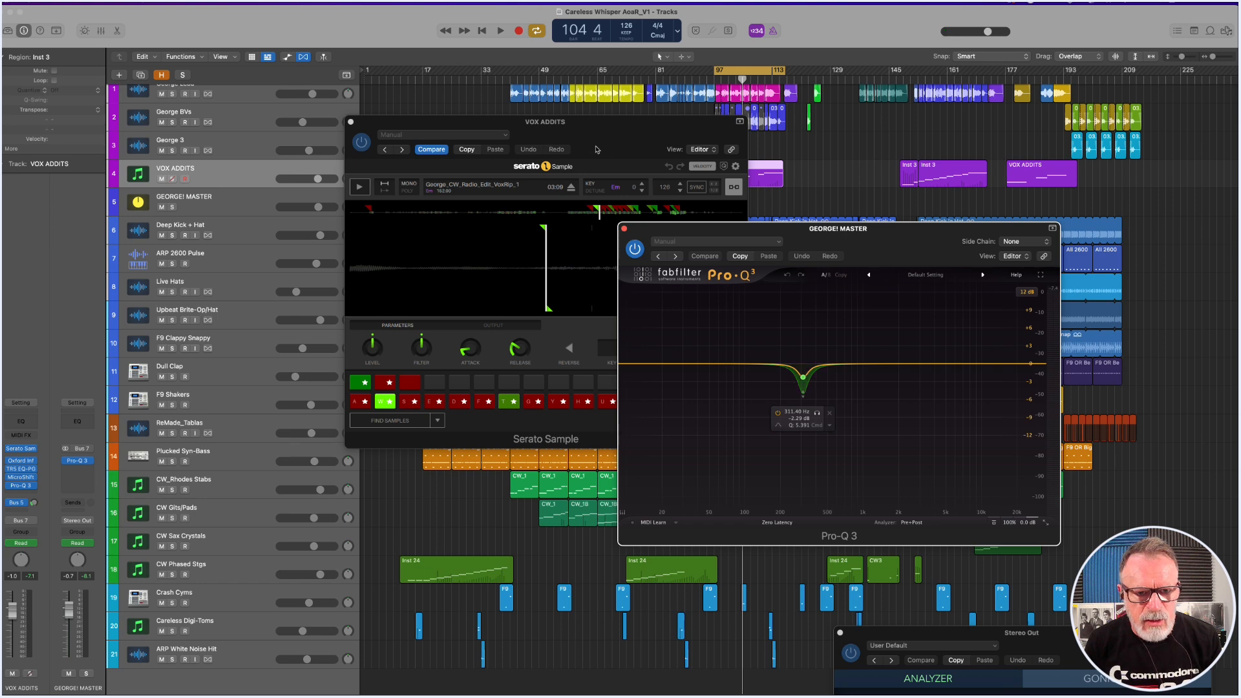
drag(605, 130, 443, 86)
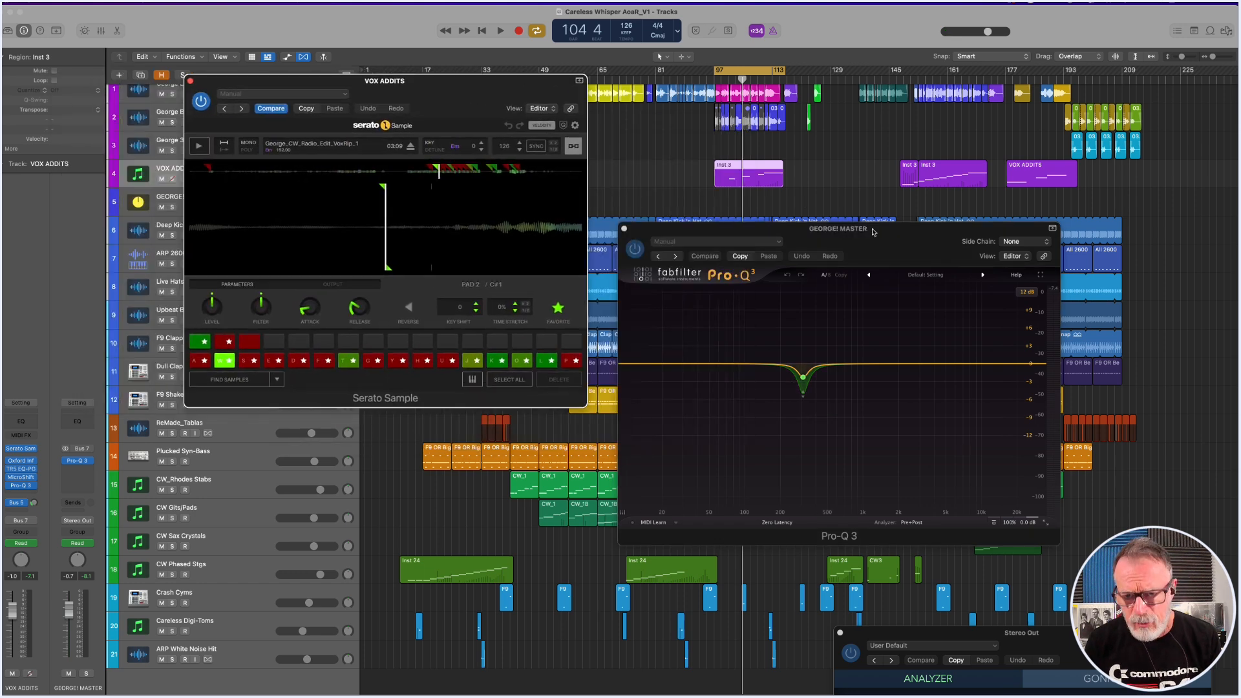
mouse_move(824, 370)
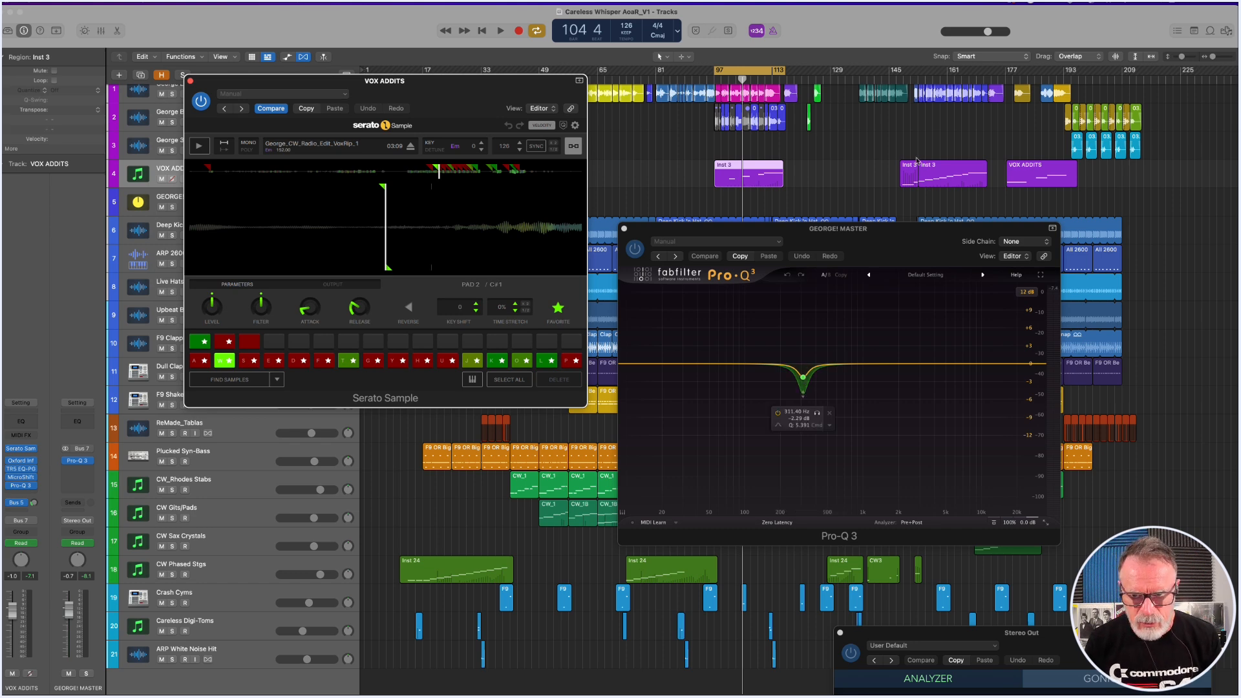
drag(900, 243, 932, 238)
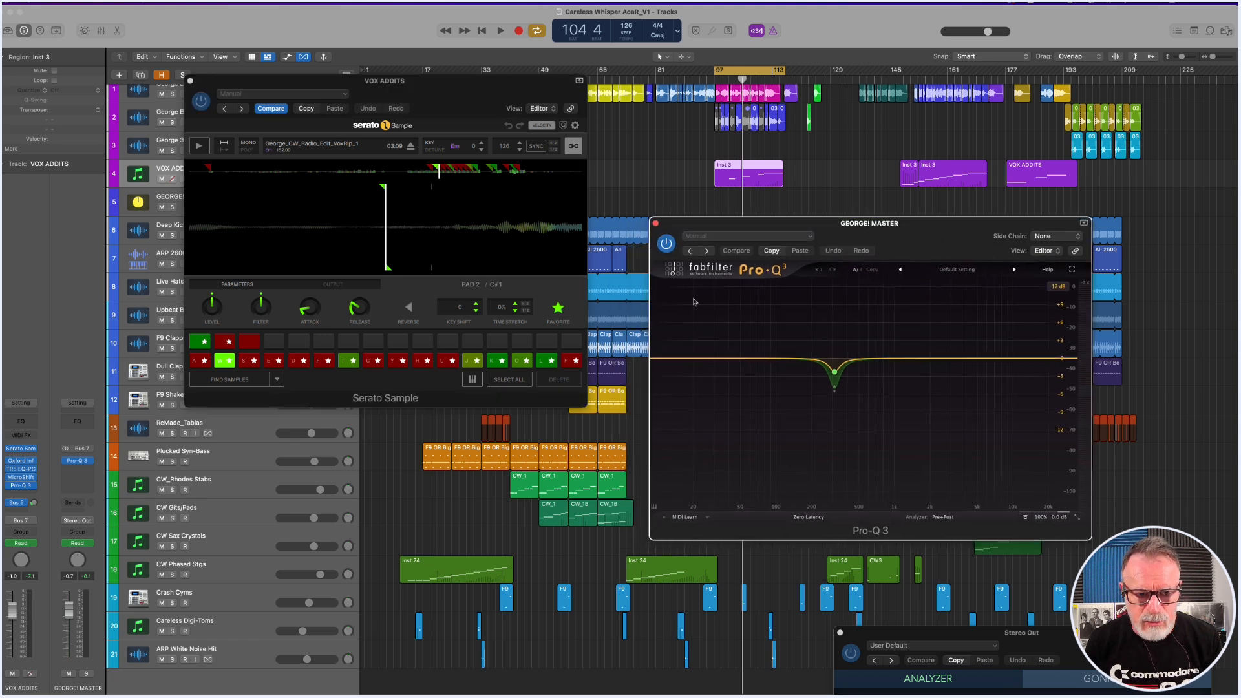
click(197, 362)
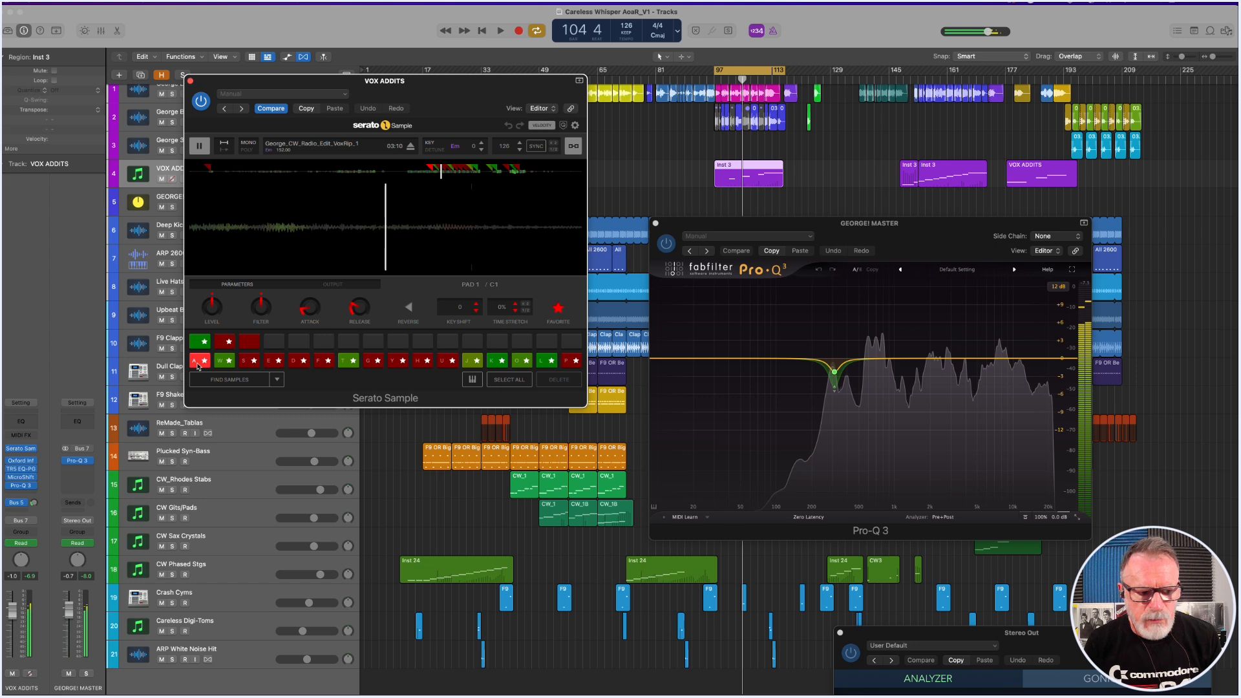
Open the Pro-Q 3 insert on VOX ADDITS and position it beside the GEORGE! MASTER EQ, clear of Serato Sample.
click(197, 366)
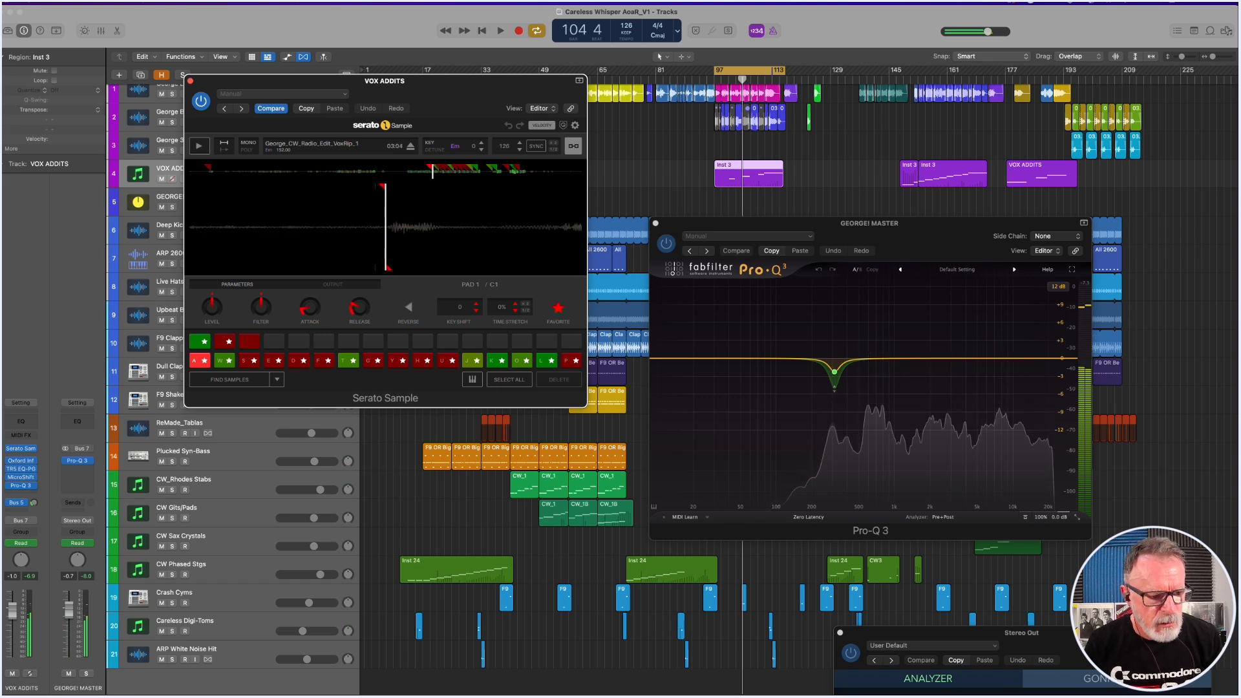
click(22, 486)
drag(643, 137, 843, 124)
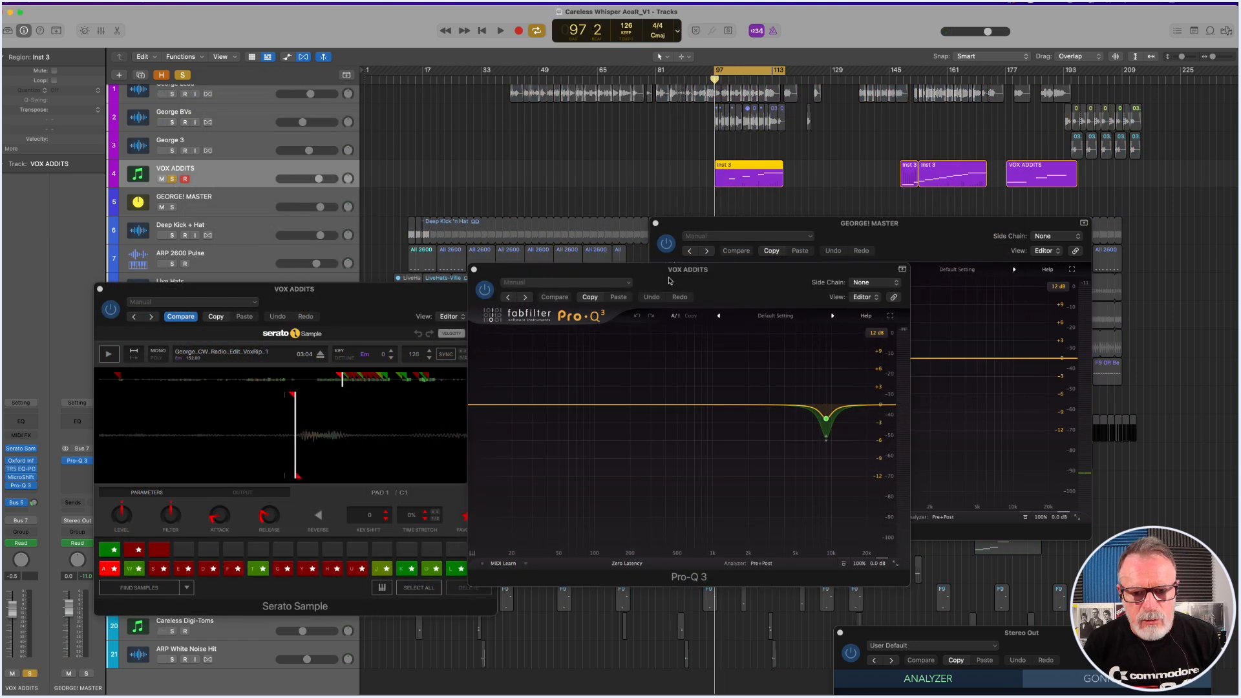
drag(669, 281, 406, 78)
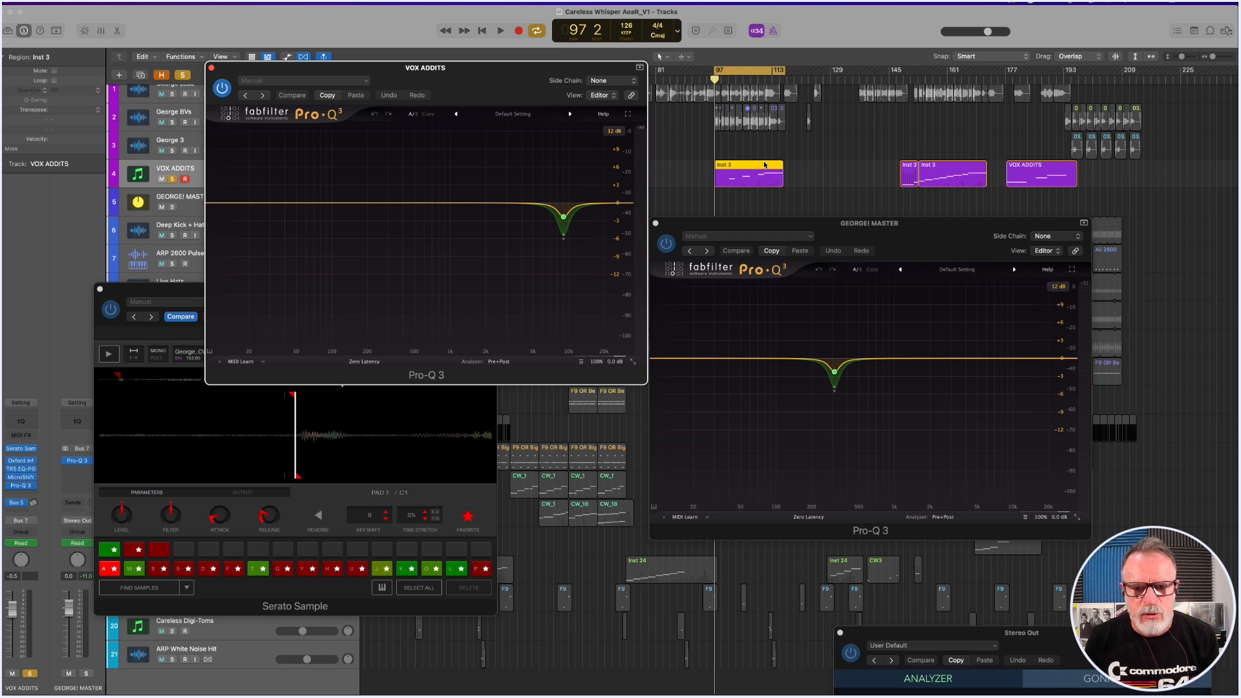
Audition the soloed VOX ADDITS region from bar 97 to about bar 114, watching both Pro-Q 3 analysers.
key(space)
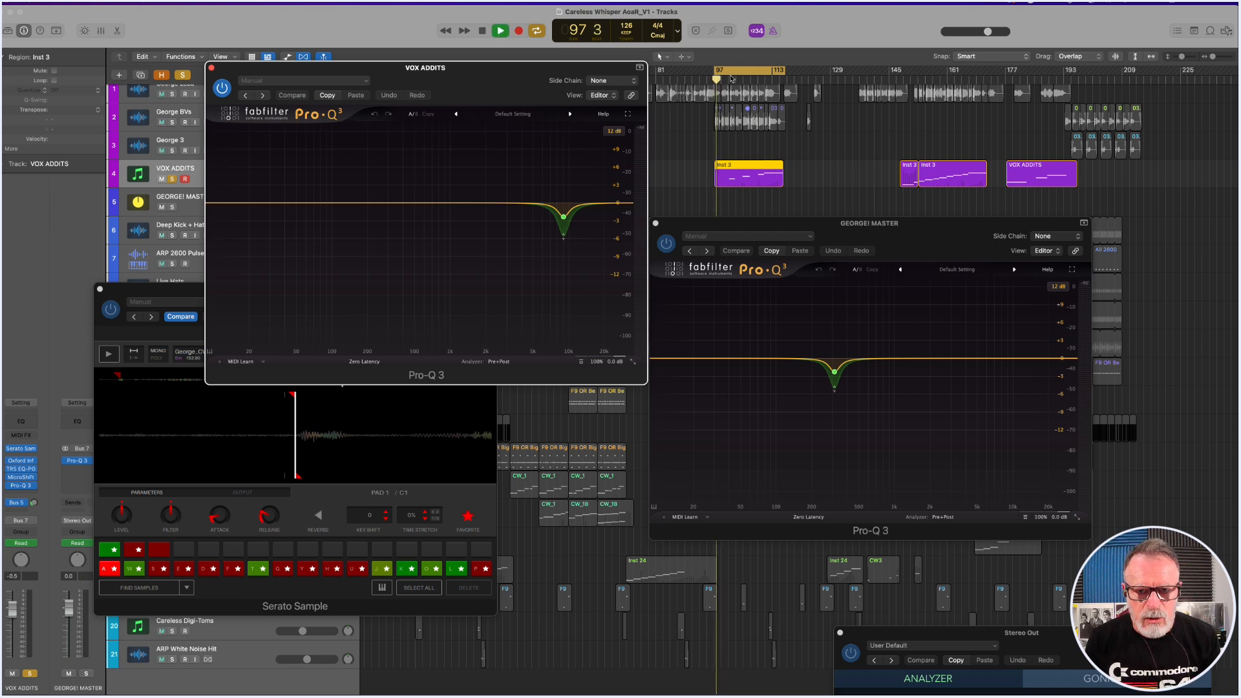
drag(738, 73, 749, 74)
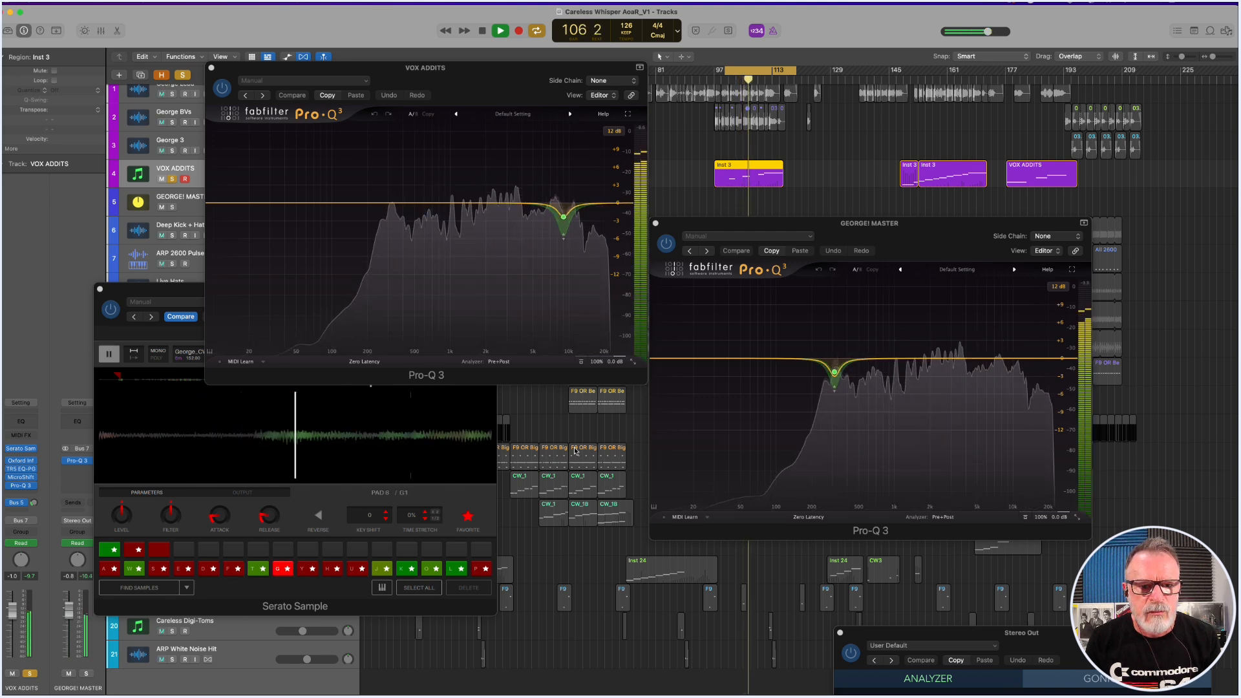
key(space)
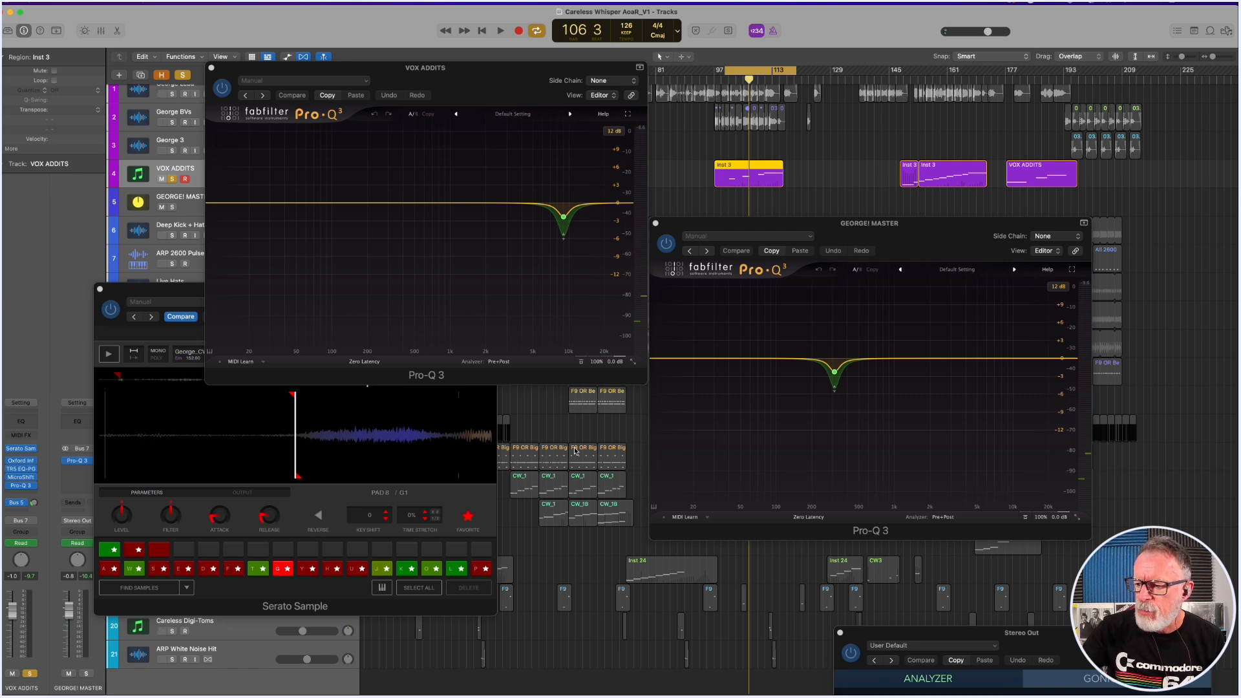
scroll(575, 452, up, 1)
key(space)
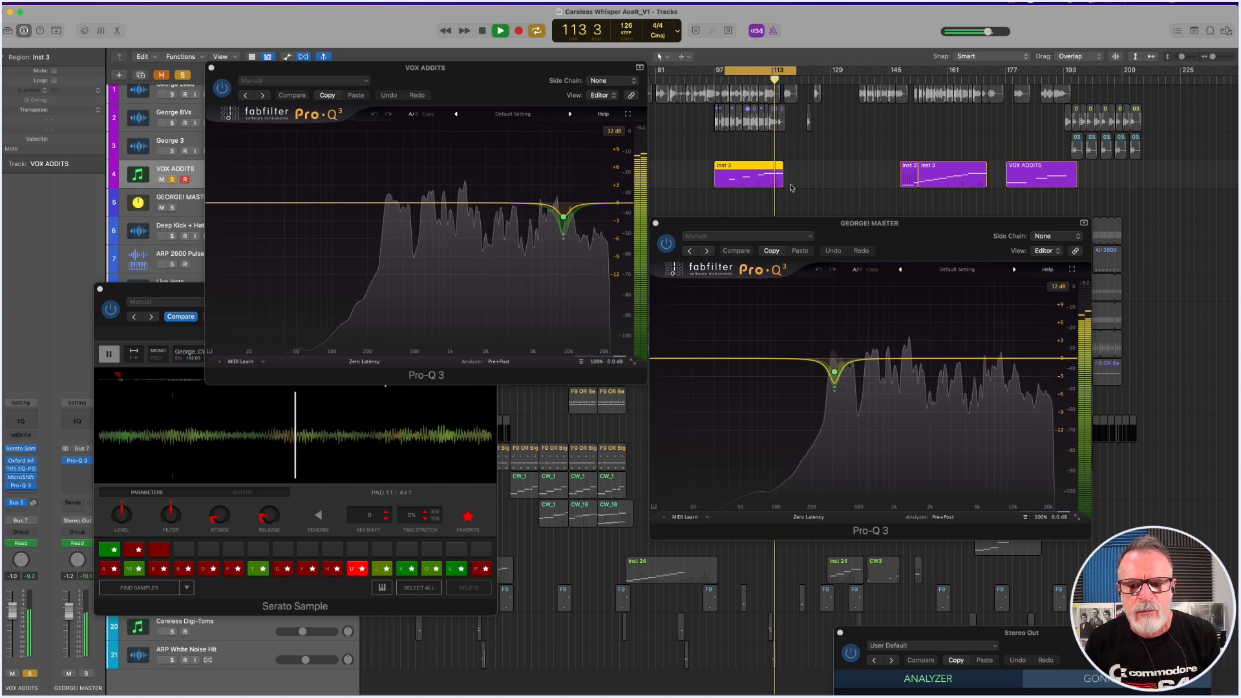
key(space)
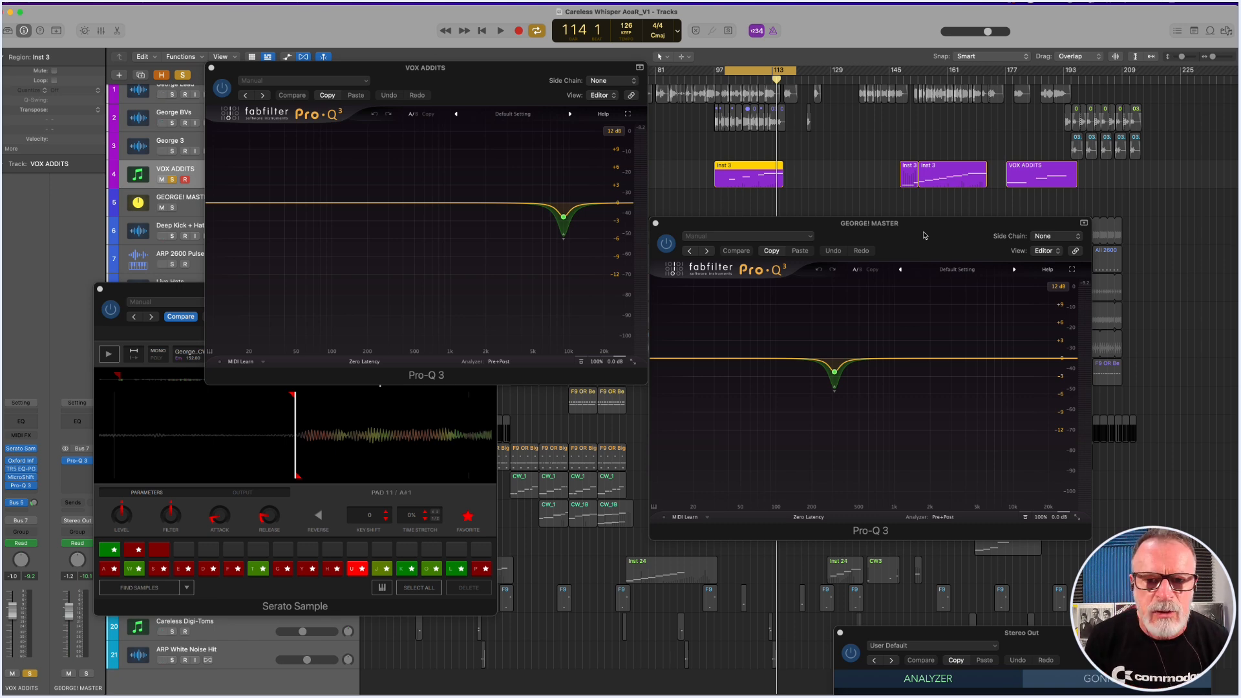
Move the cycle range to around bars 145 to 166, select the Inst 3 region there and audition it until about bar 156.
drag(764, 72, 938, 72)
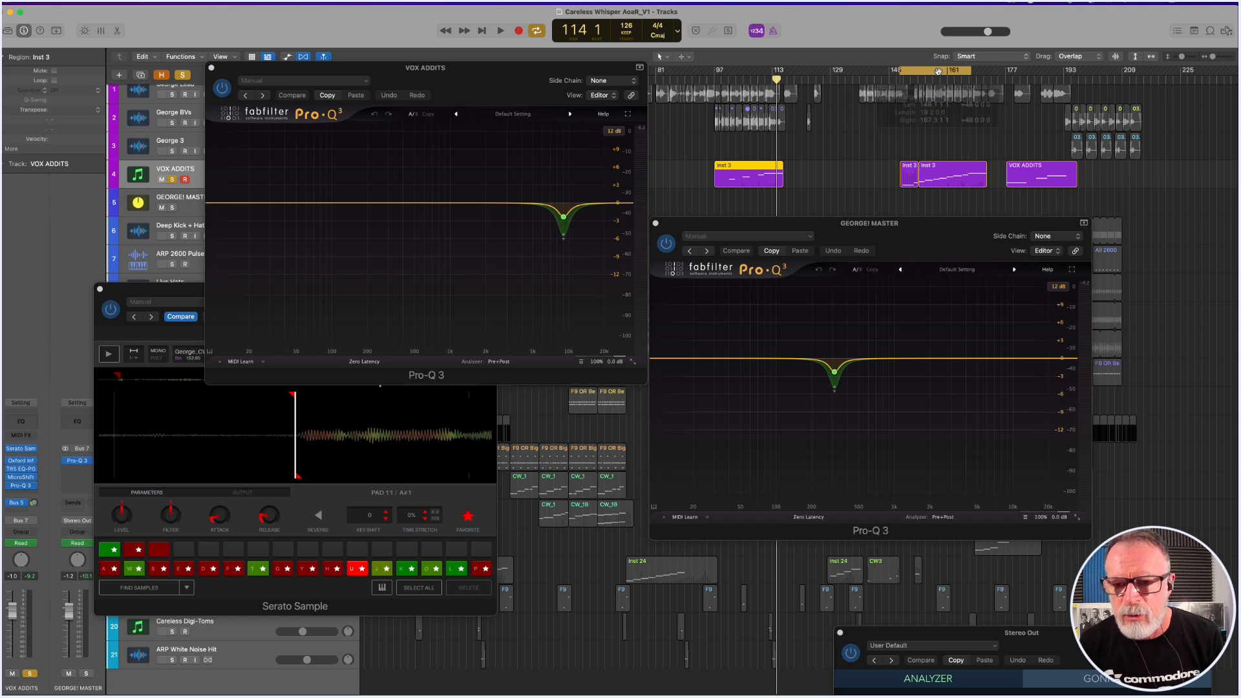
click(908, 174)
key(space)
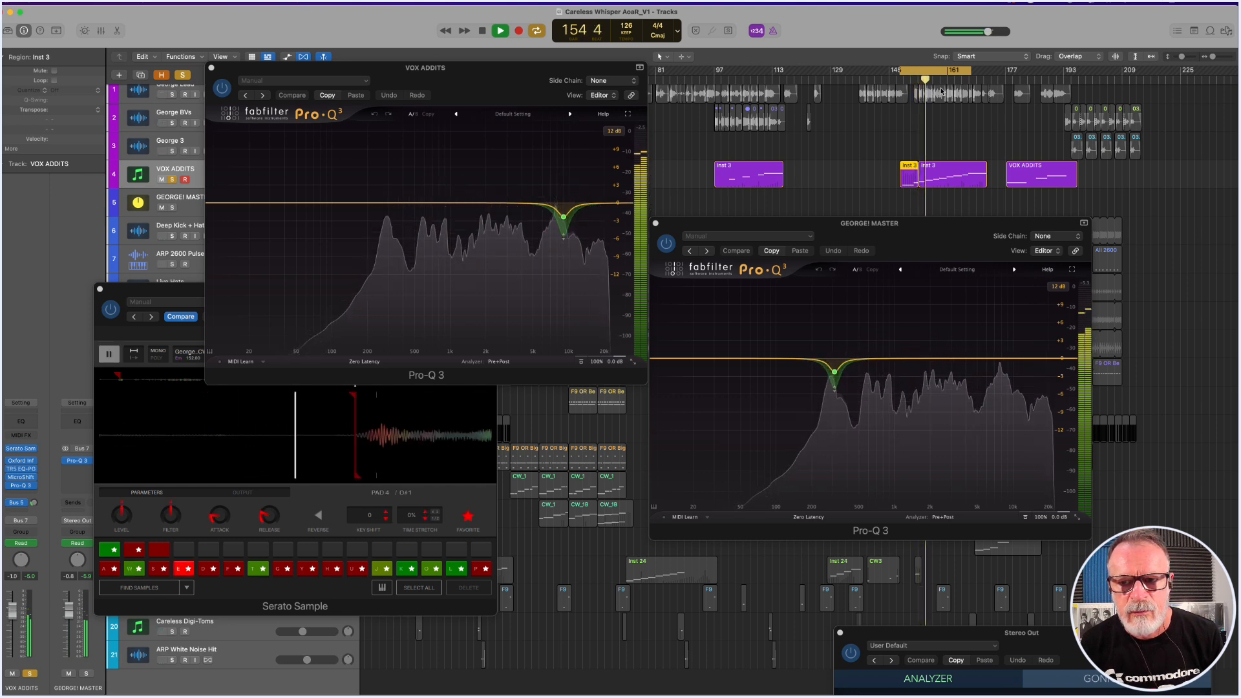
scroll(941, 92, up, 1)
drag(482, 72, 523, 115)
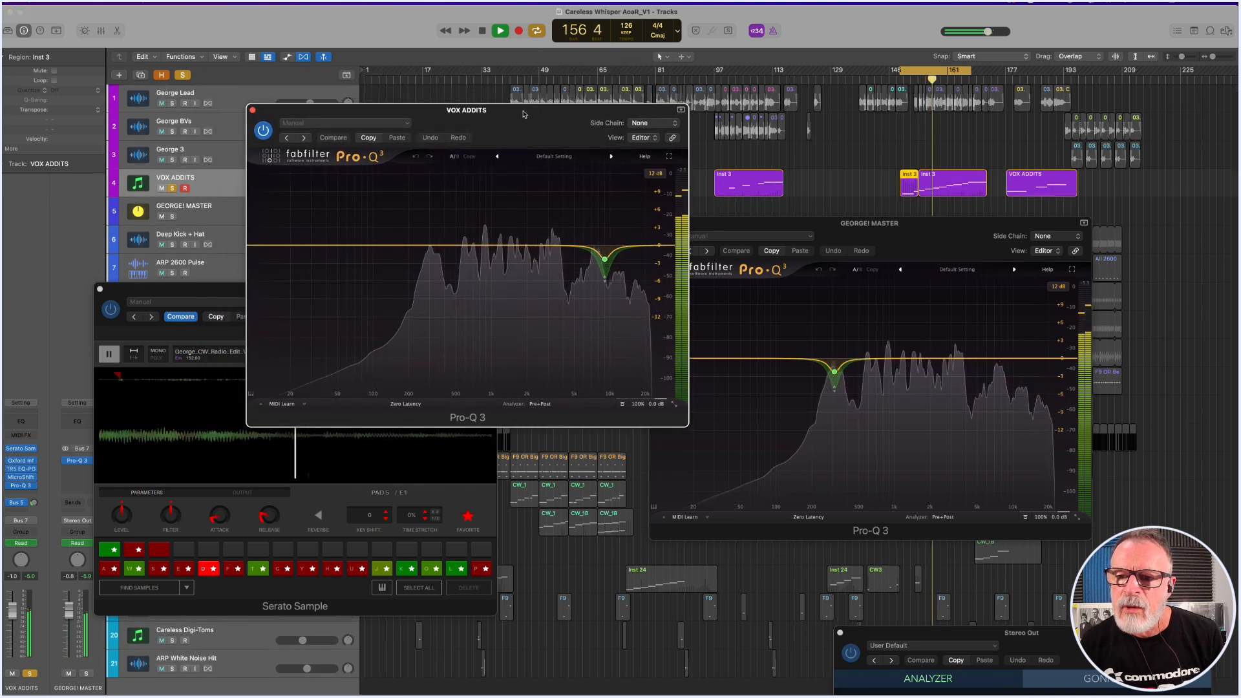
key(space)
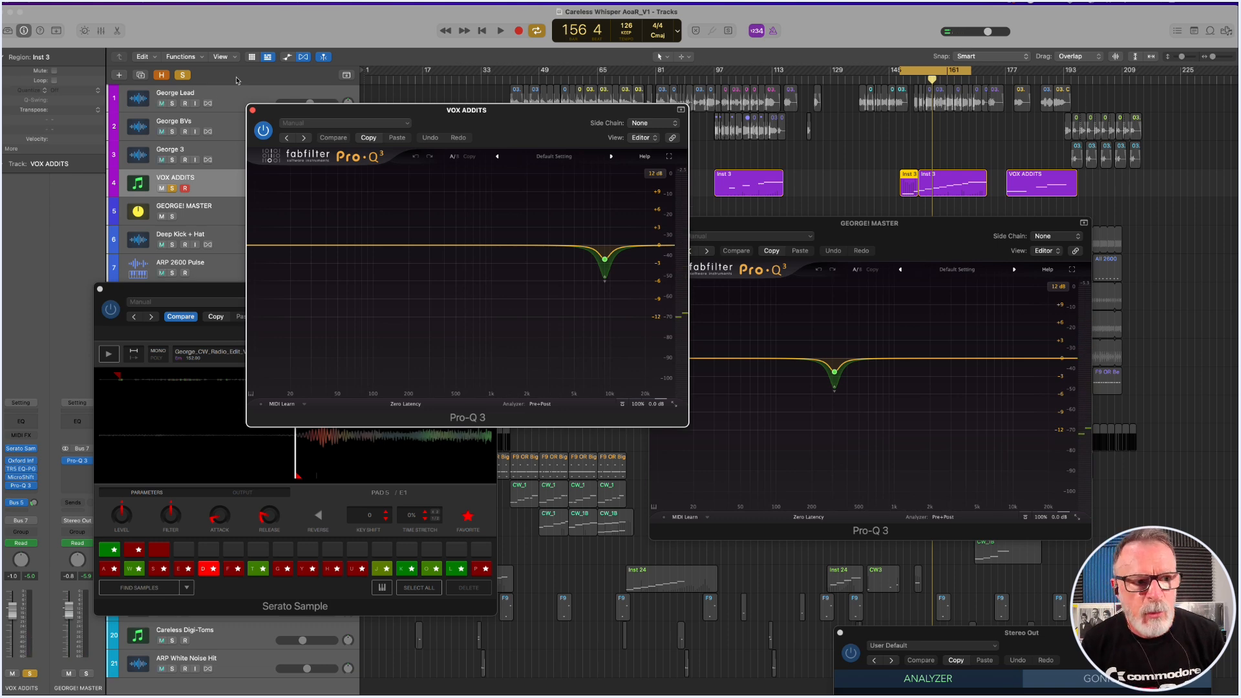
Play VOX ADDITS up to about bar 171, toggling the George Lead solo to compare it with and without the lead.
click(172, 104)
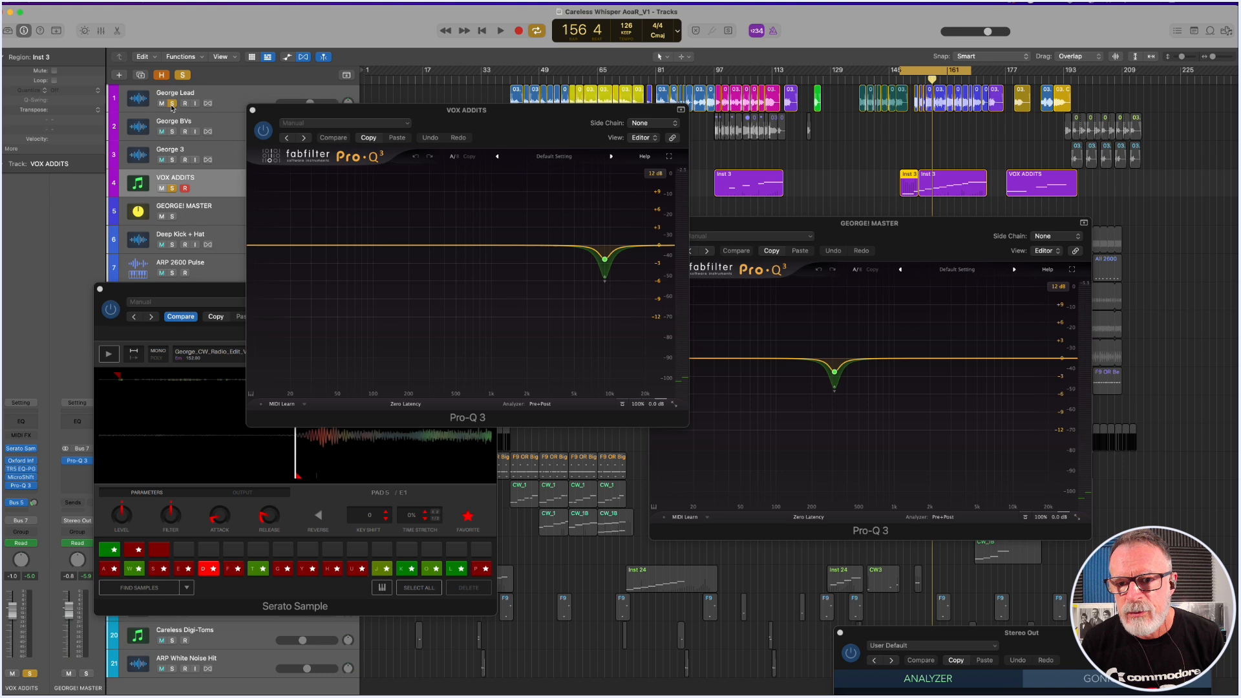
key(space)
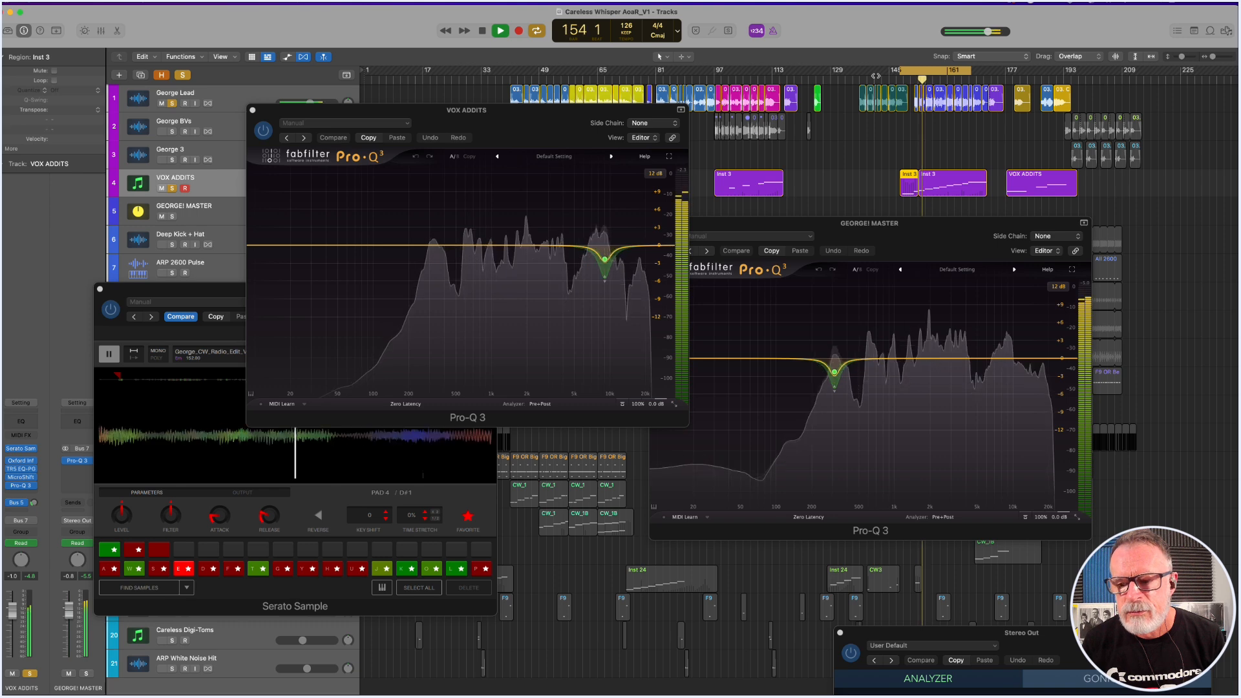
click(172, 104)
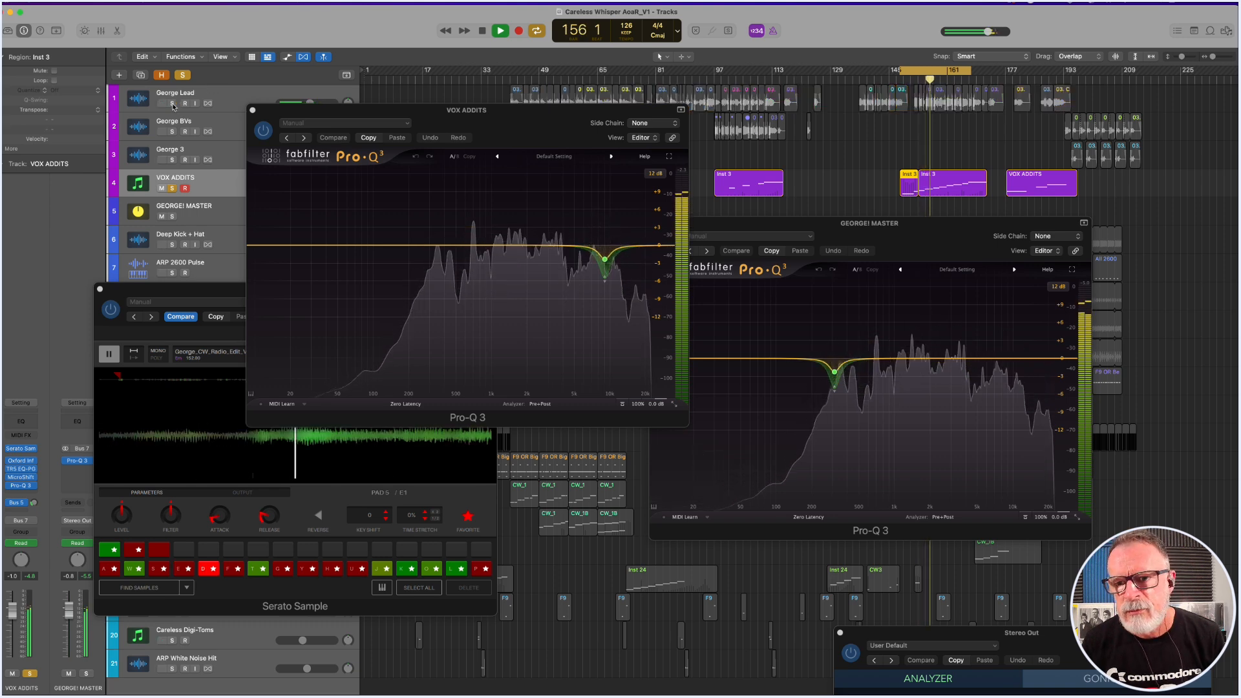
click(172, 104)
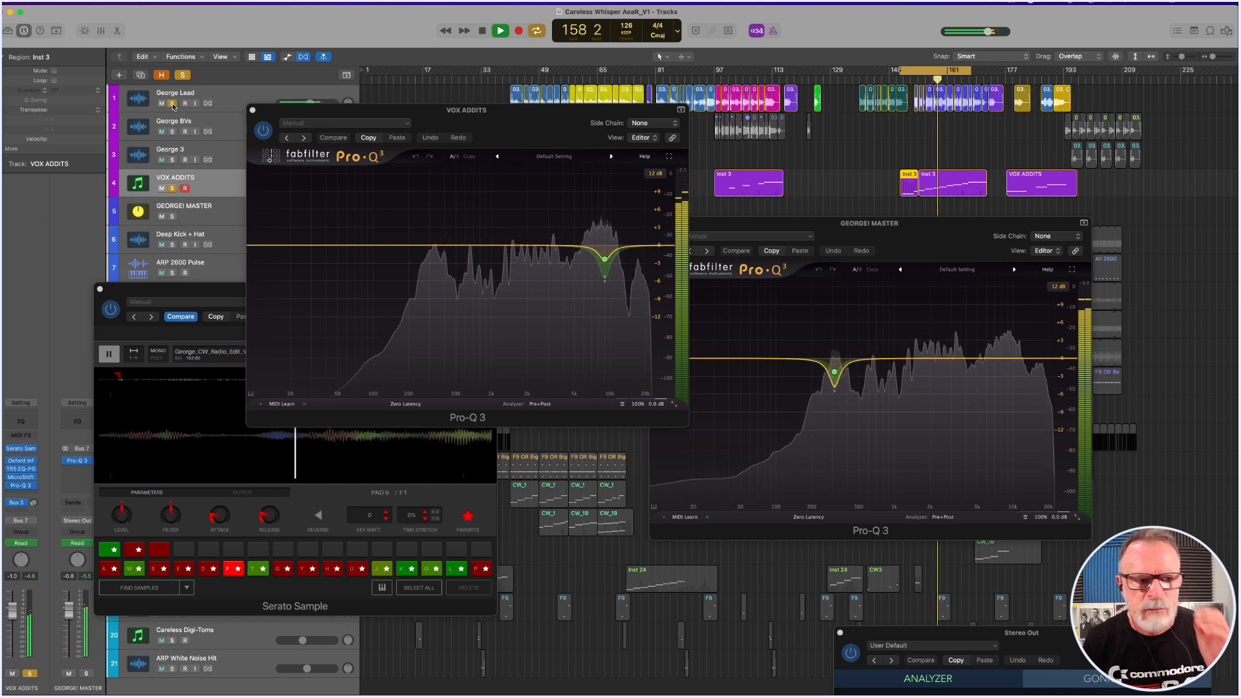
click(172, 103)
click(172, 104)
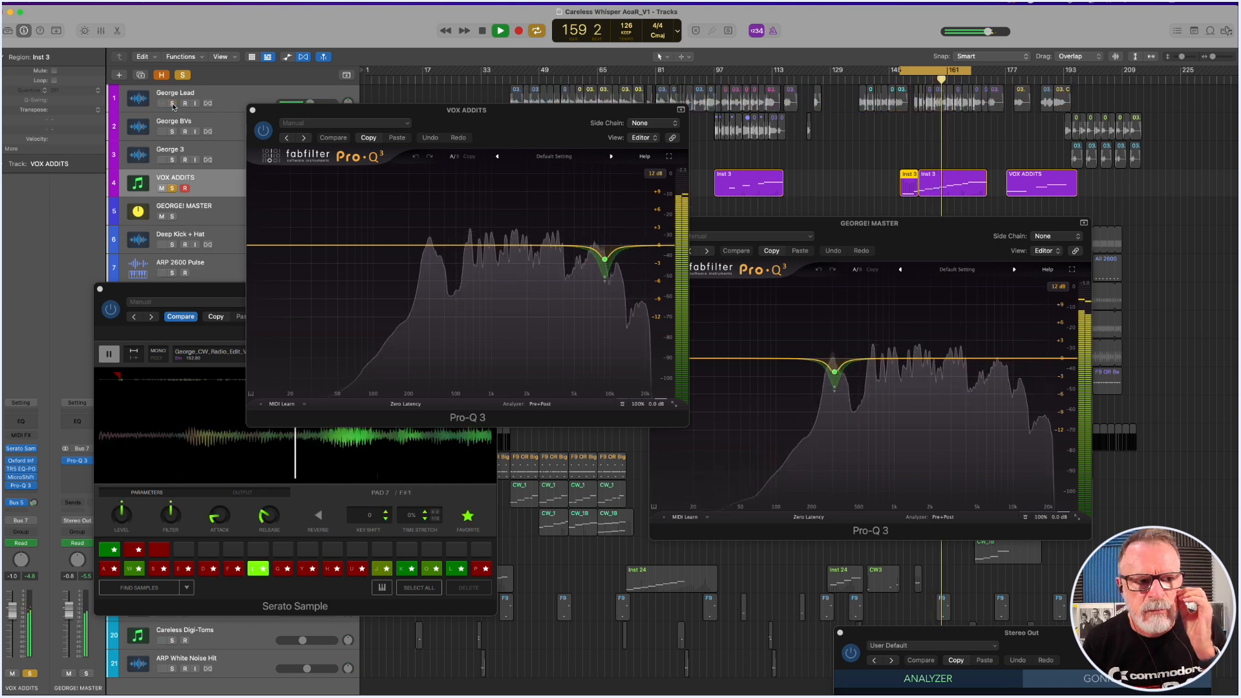
click(172, 103)
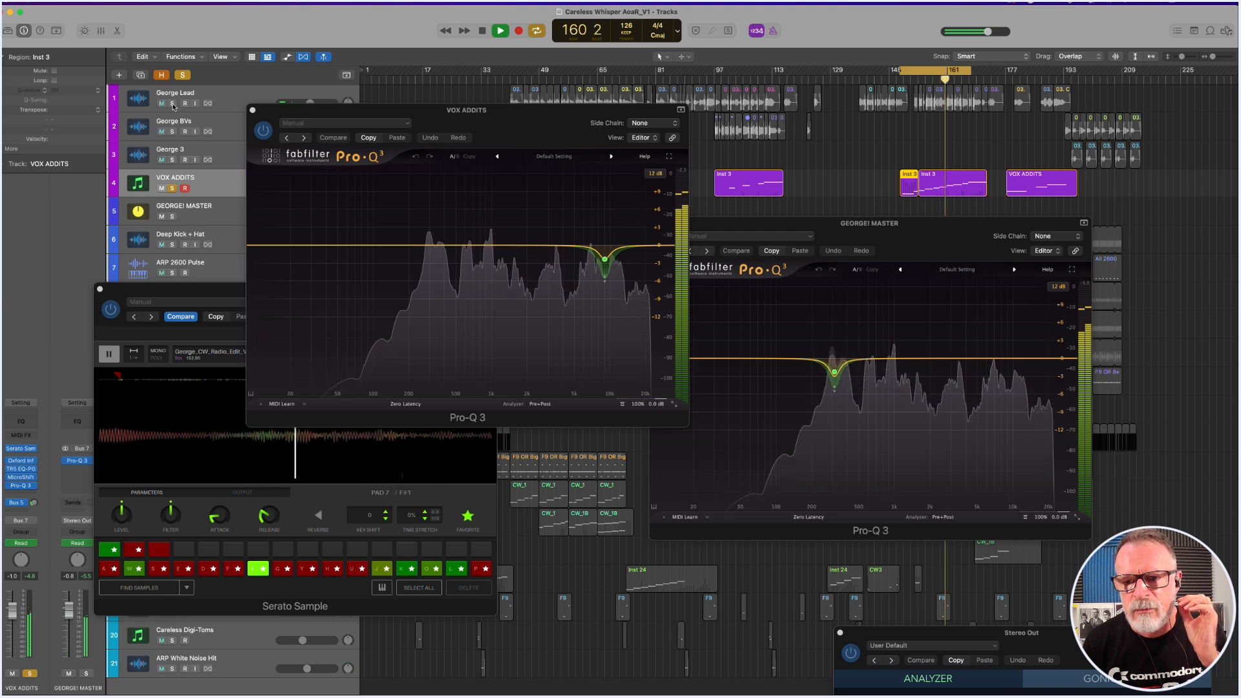
click(172, 103)
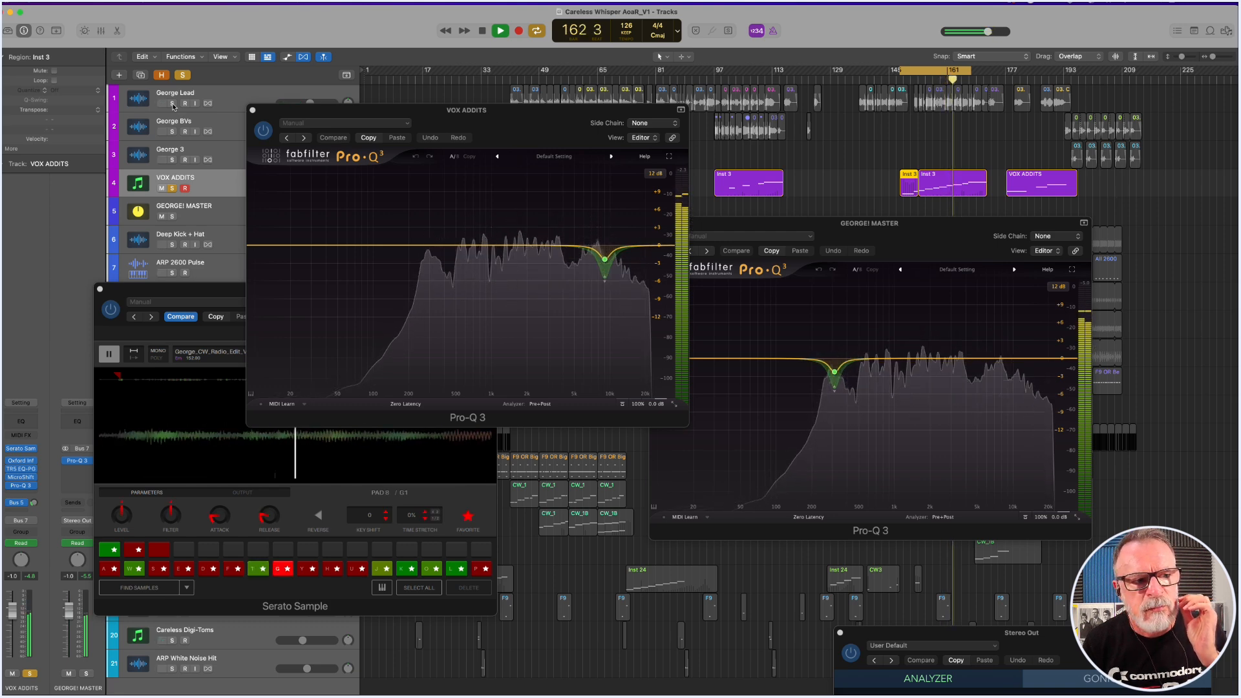
click(172, 104)
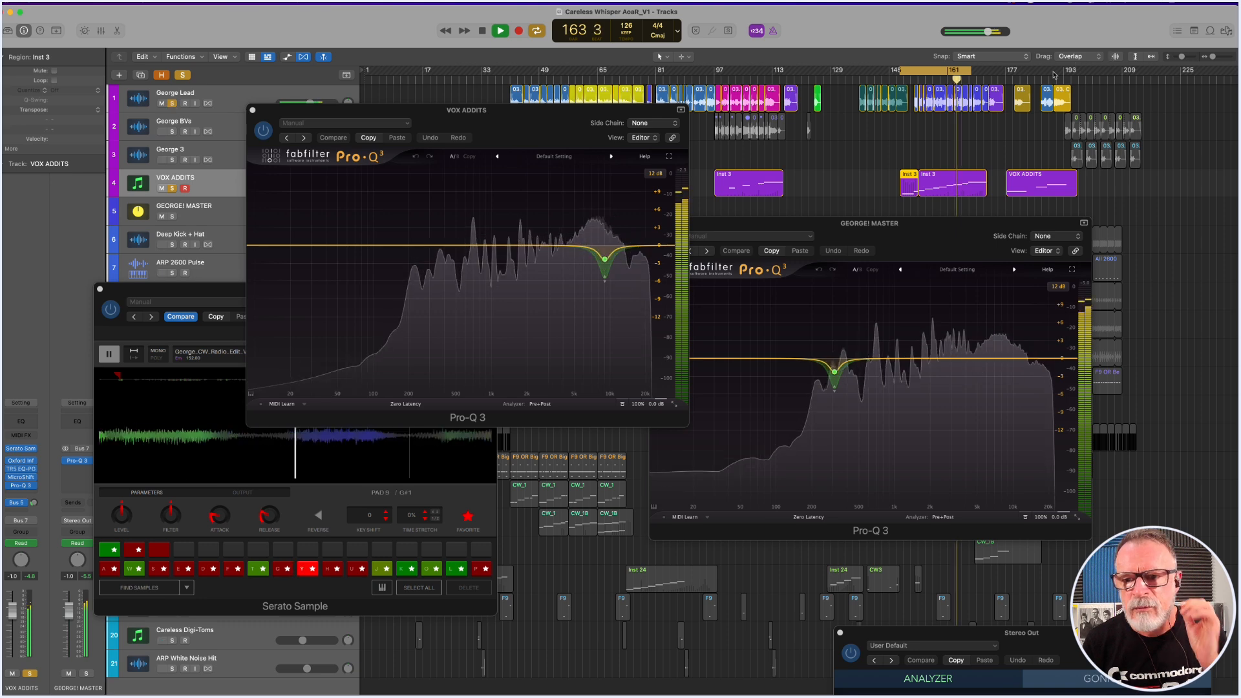
drag(964, 70, 988, 73)
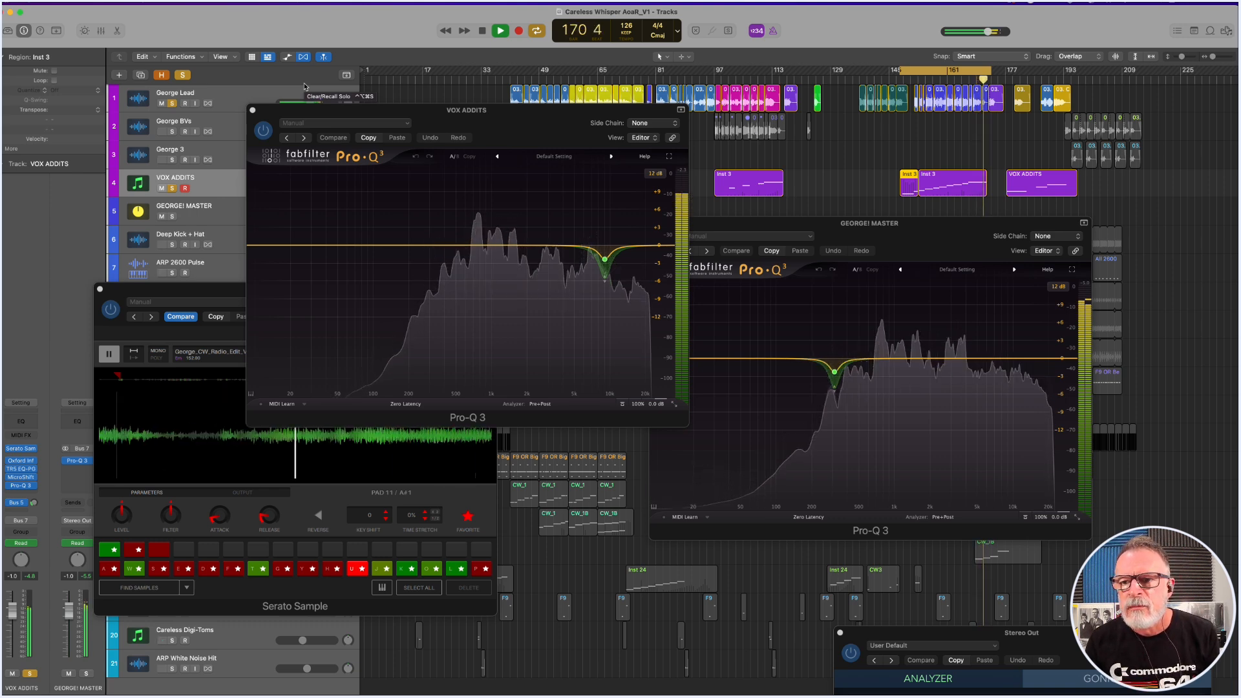
key(space)
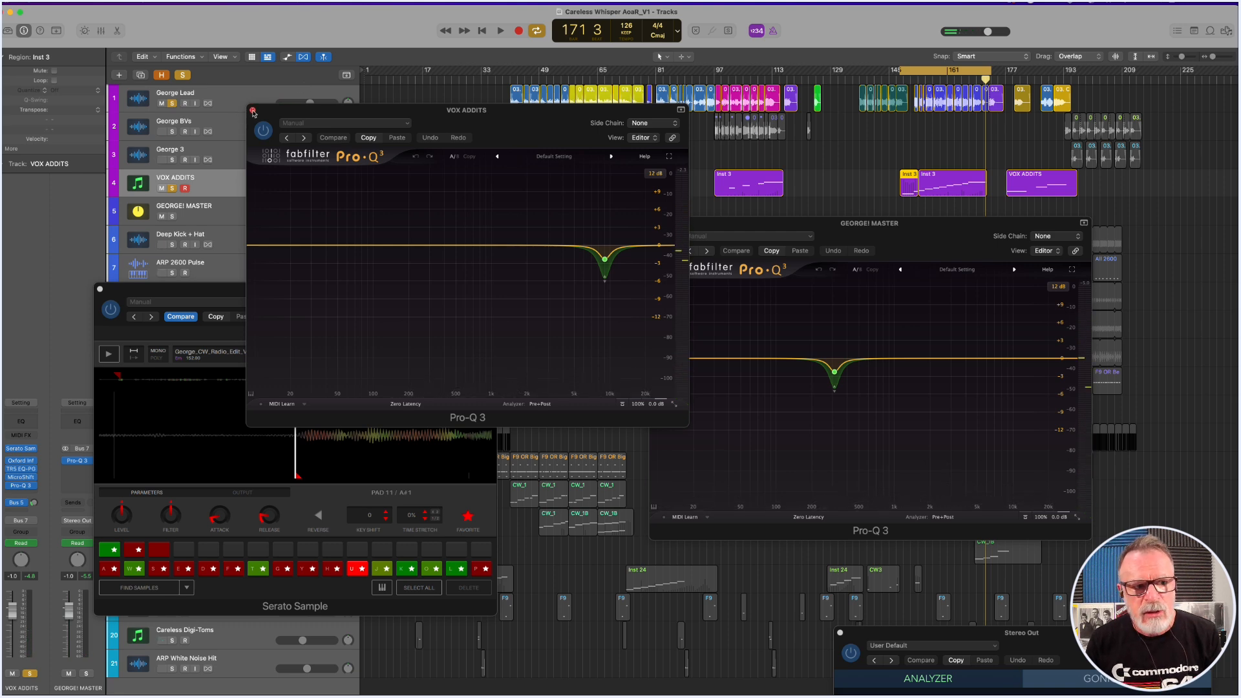
Close both Pro-Q 3 windows and the Serato Sample window.
click(253, 110)
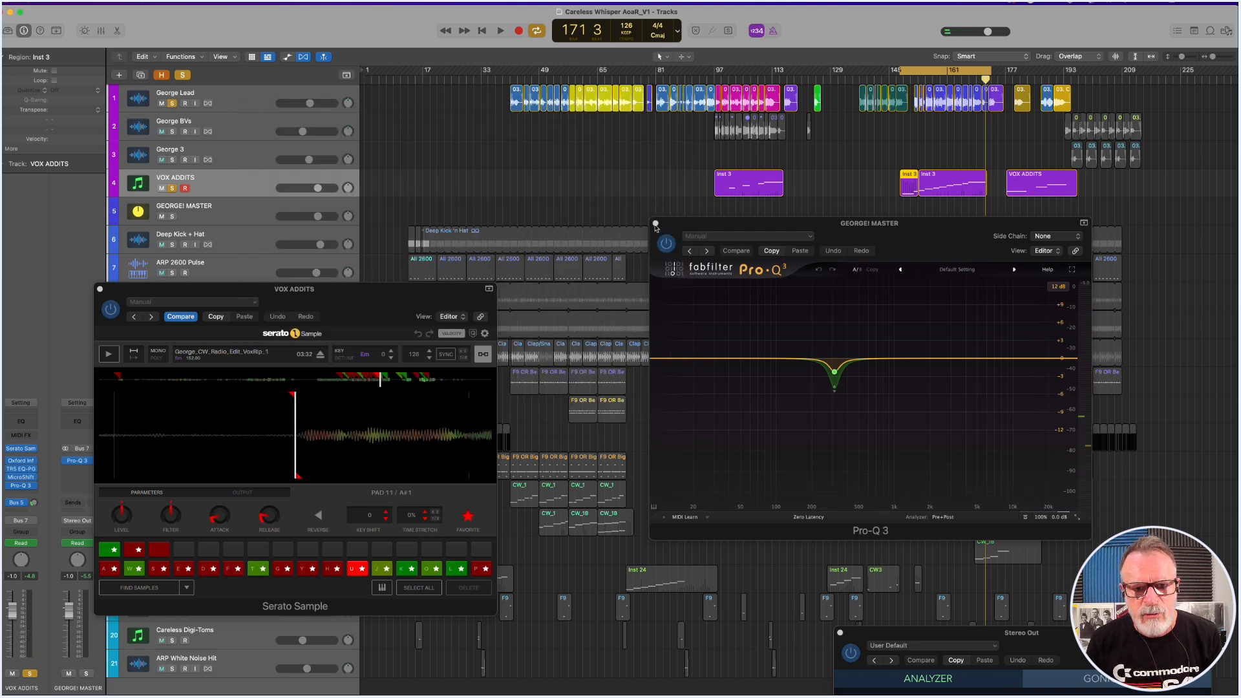
click(655, 223)
click(100, 290)
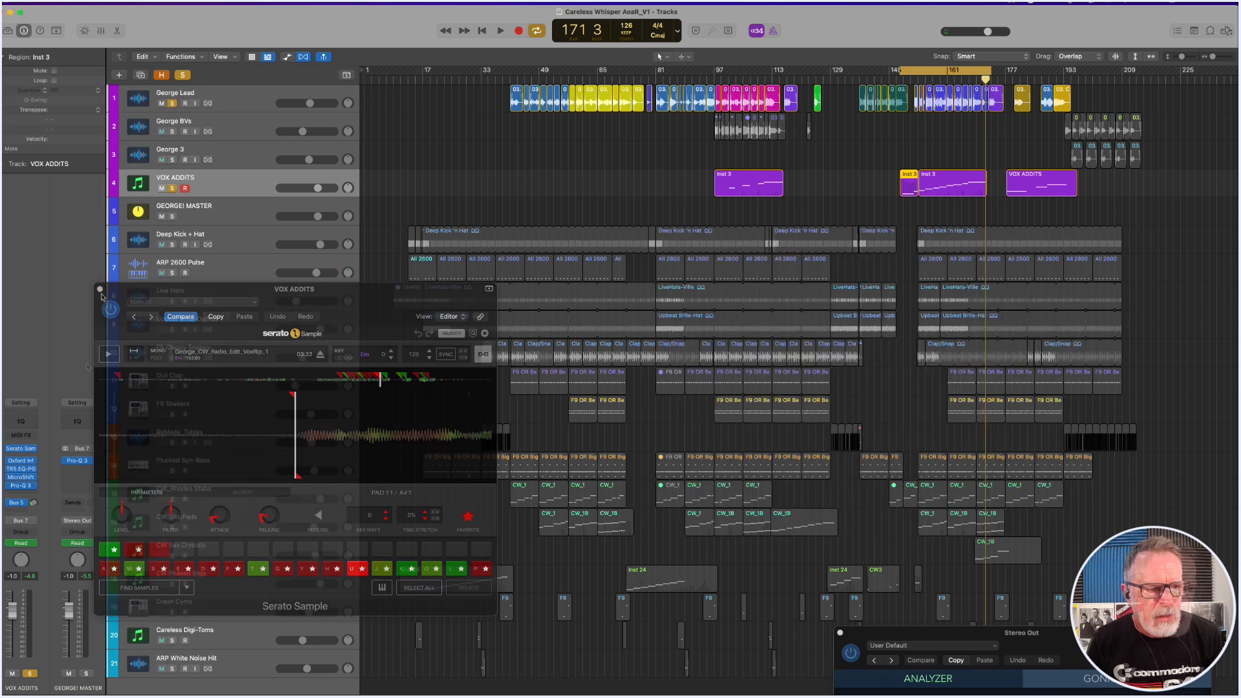
Open the Oxford Inflator, TR5 EQ-PG, MicroShift and Pro-Q 3 inserts on VOX ADDITS and spread their windows out.
click(23, 463)
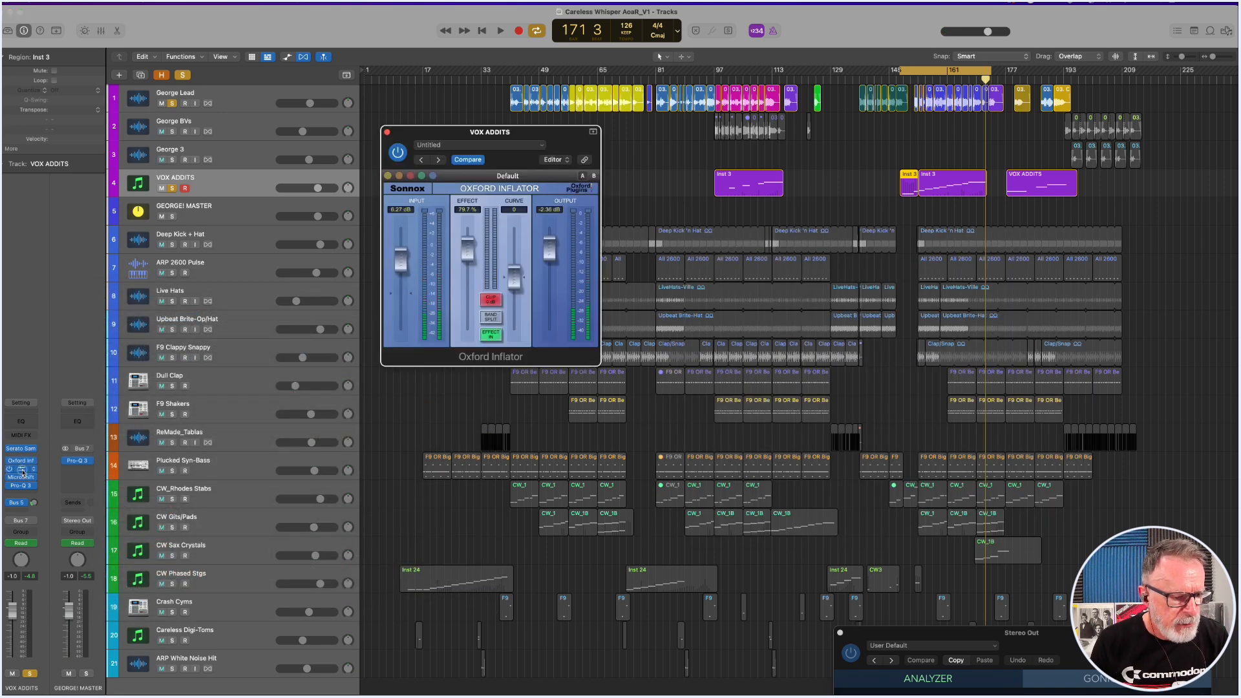
click(22, 470)
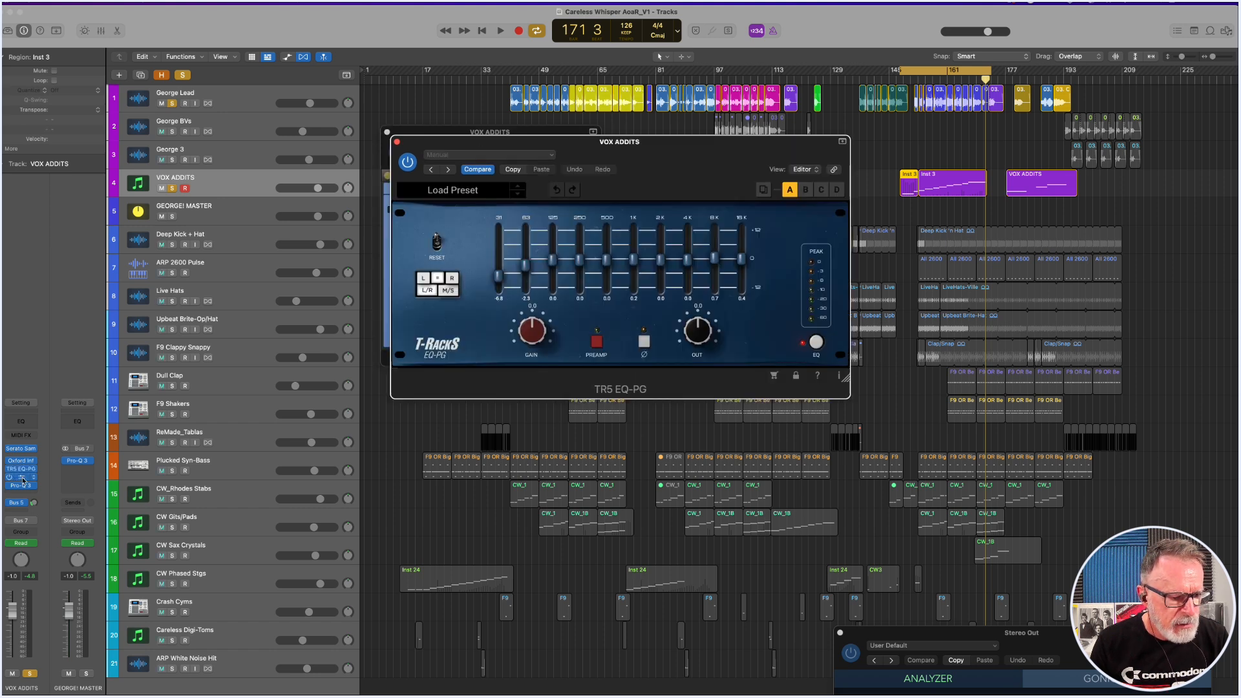
click(23, 479)
click(22, 487)
drag(479, 124, 956, 268)
drag(693, 175, 797, 279)
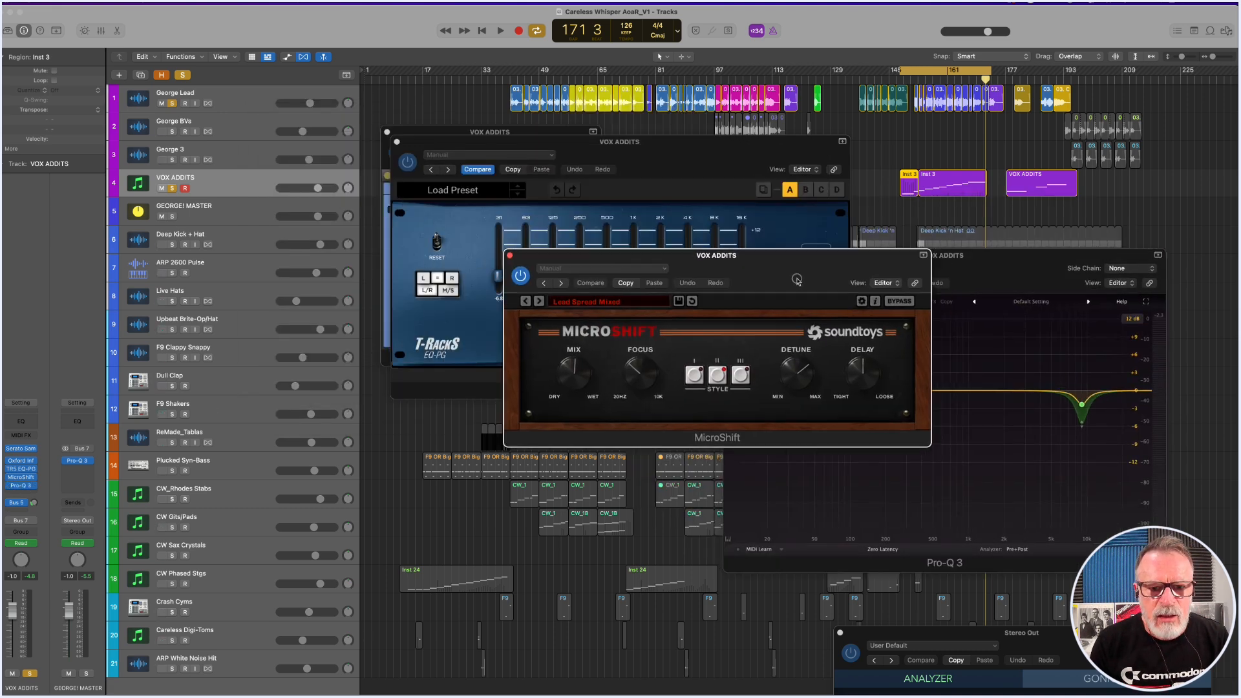
drag(666, 144, 572, 248)
drag(573, 139, 272, 103)
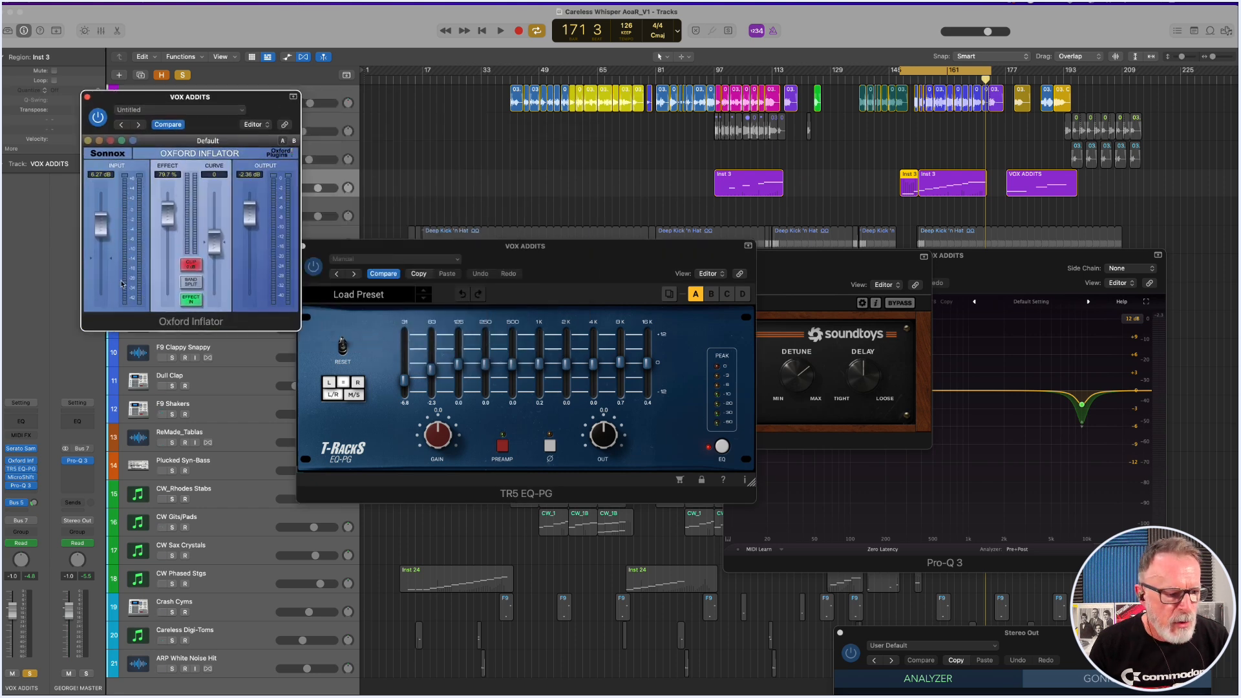
Bypass all four VOX ADDITS effects and audition the dry vocal on its own to about bar 151.
click(918, 75)
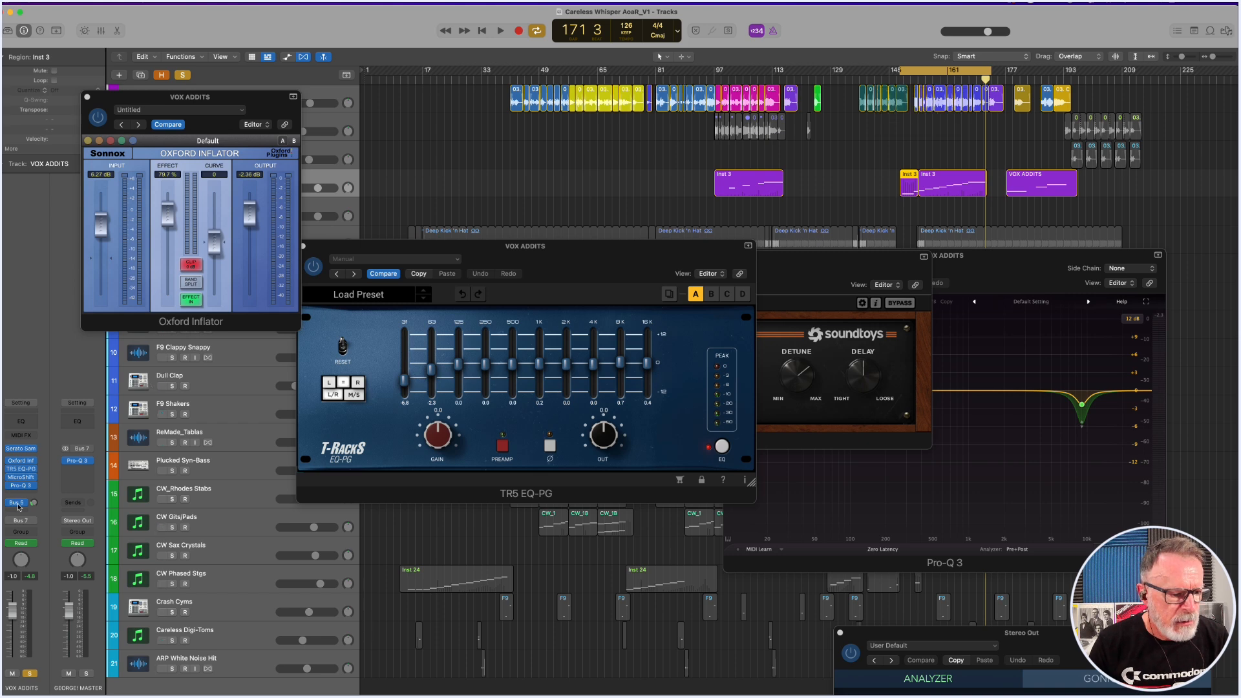
click(9, 467)
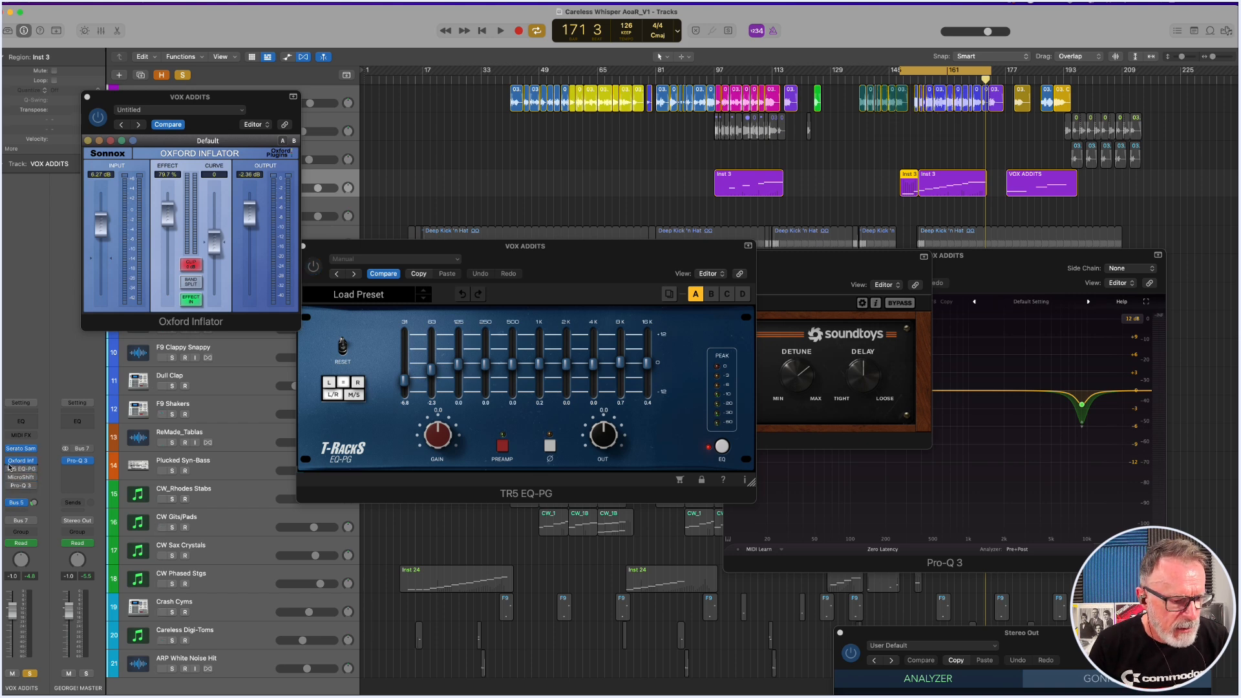
click(9, 461)
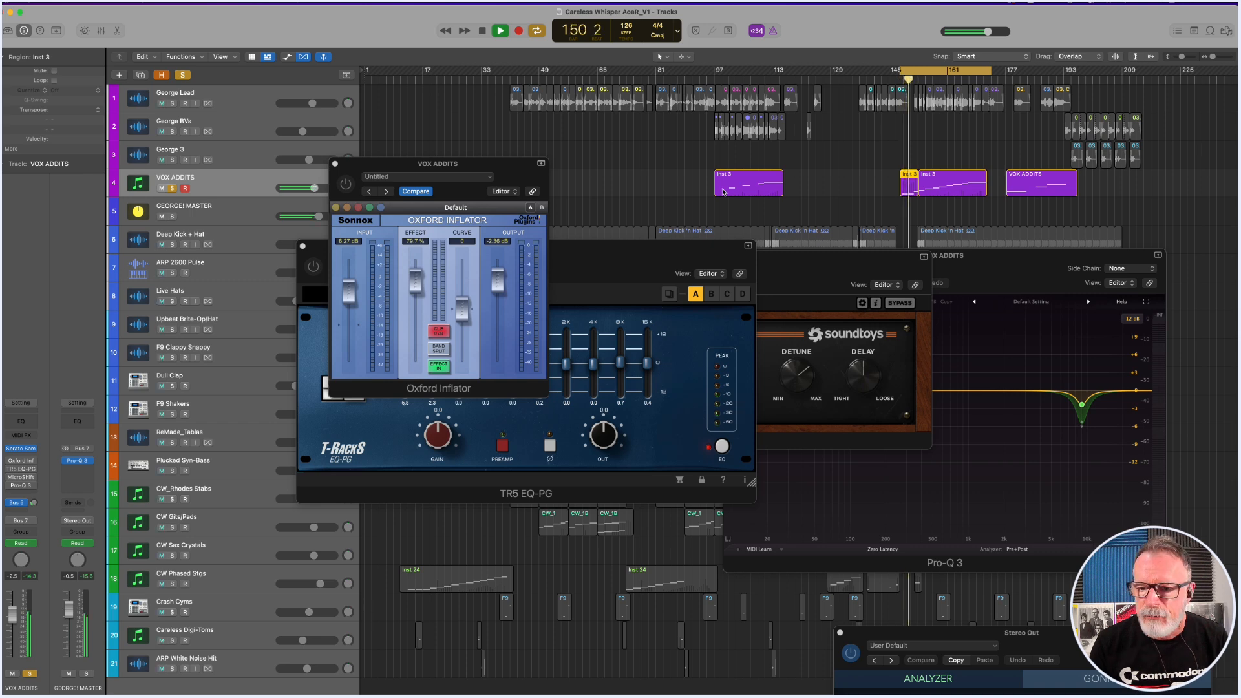
key(space)
Re-enable Oxford Inflator and TR5 EQ-PG on VOX ADDITS, moving the Inflator window clear of the EQ.
mouse_move(11, 466)
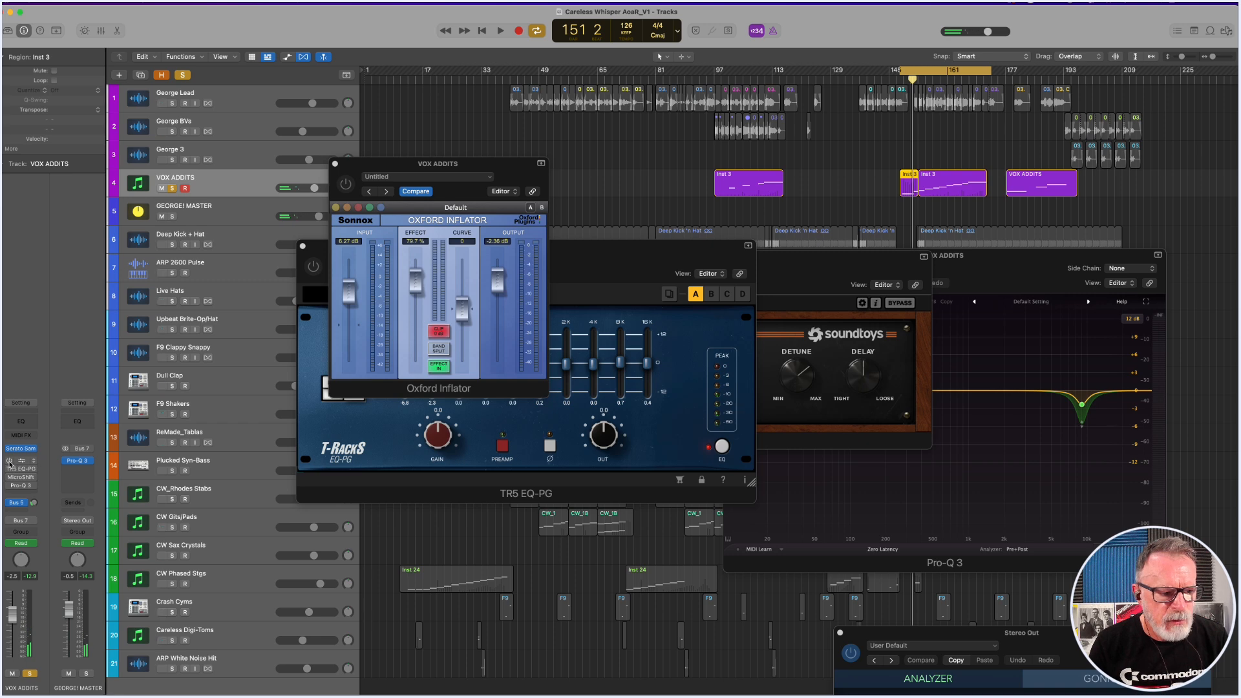
click(9, 462)
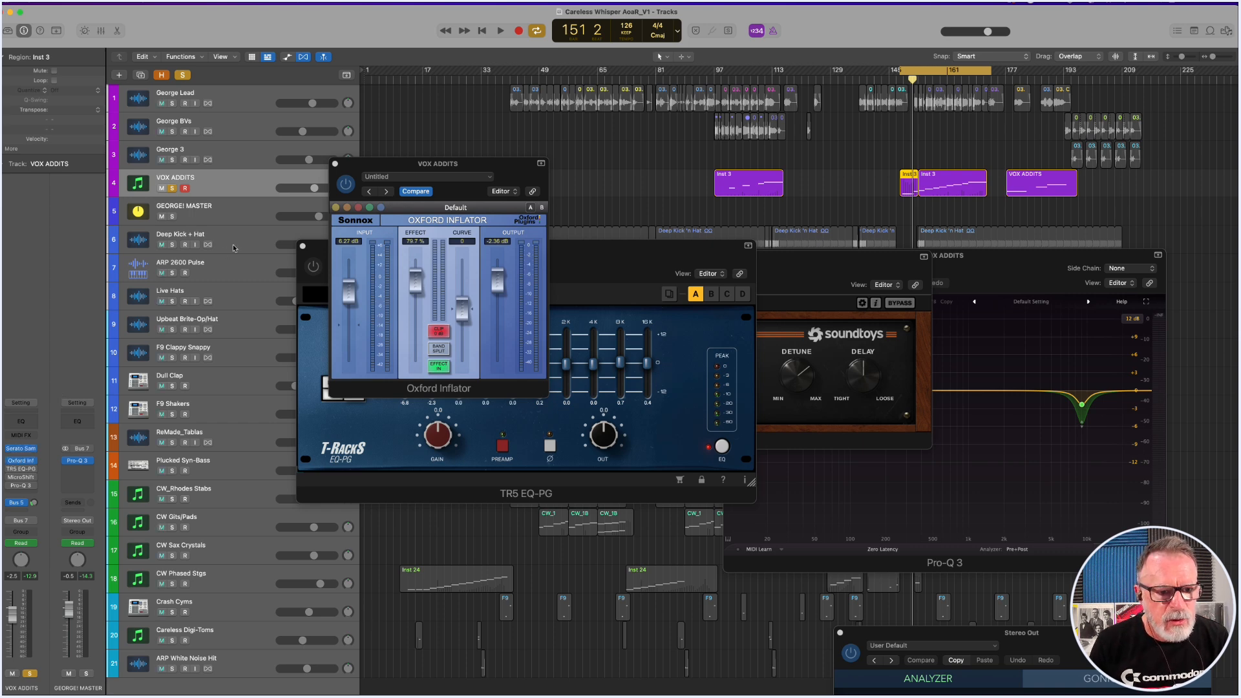
drag(429, 165, 154, 81)
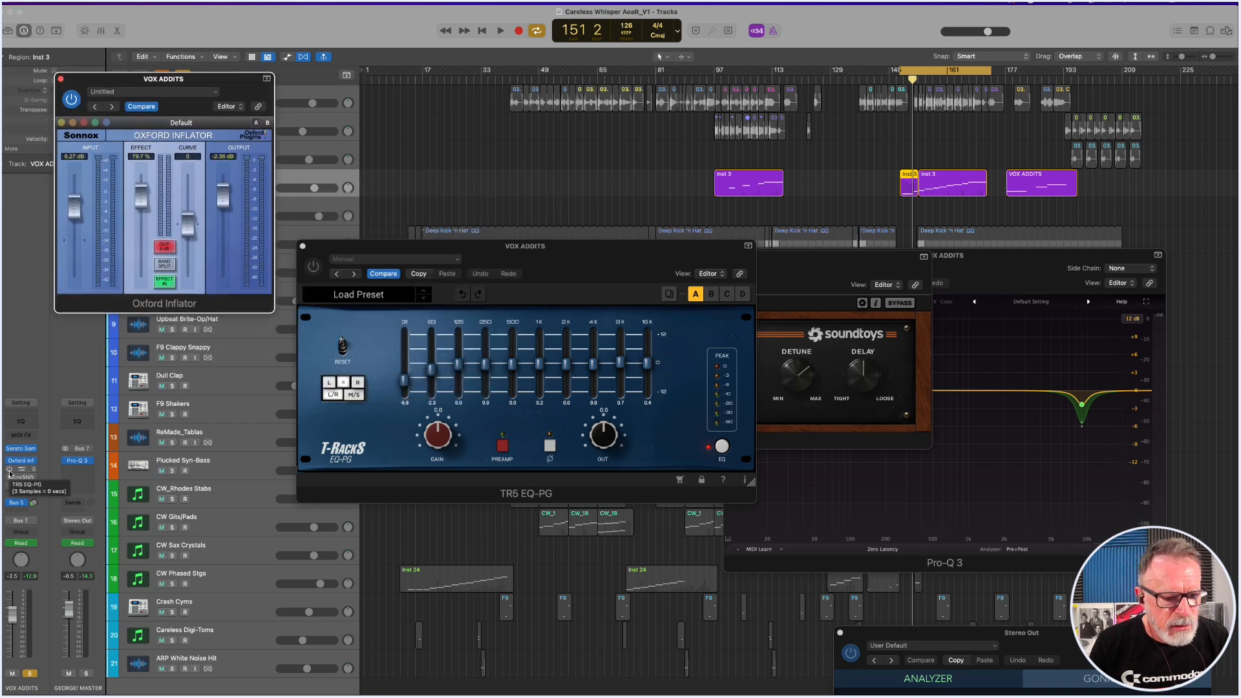
click(9, 472)
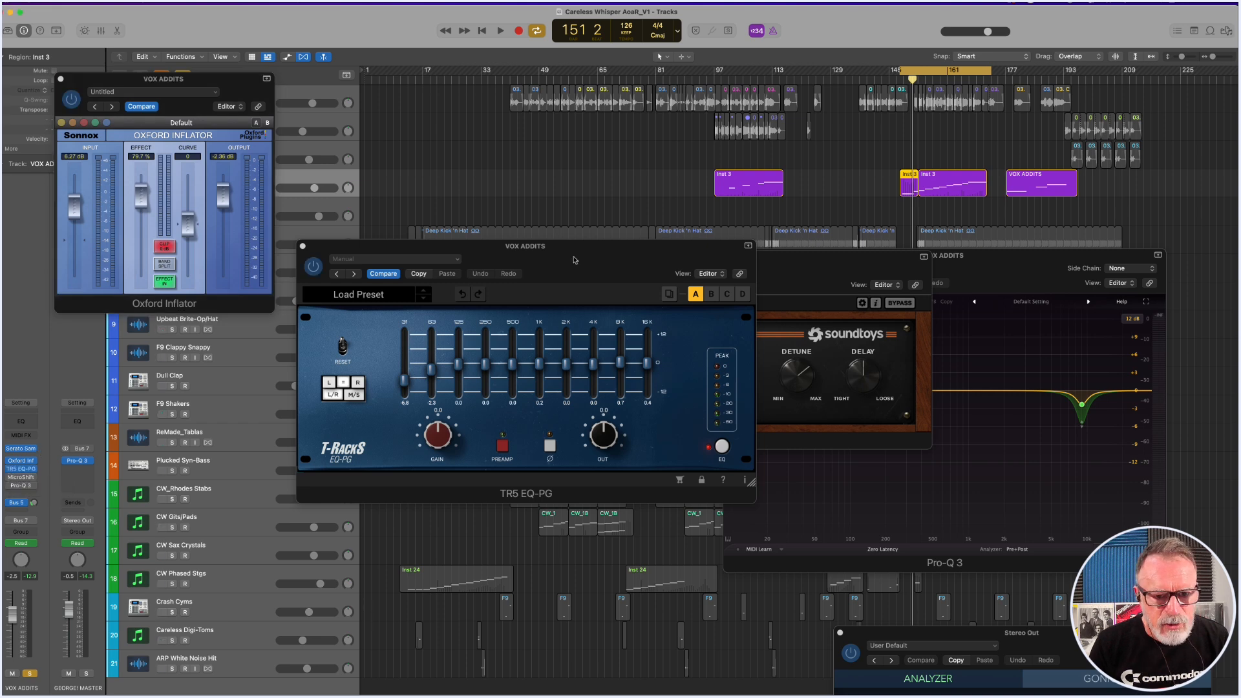
Re-enable MicroShift on VOX ADDITS and shift the TR5 EQ-PG and MicroShift windows so both can be seen.
drag(582, 257, 497, 170)
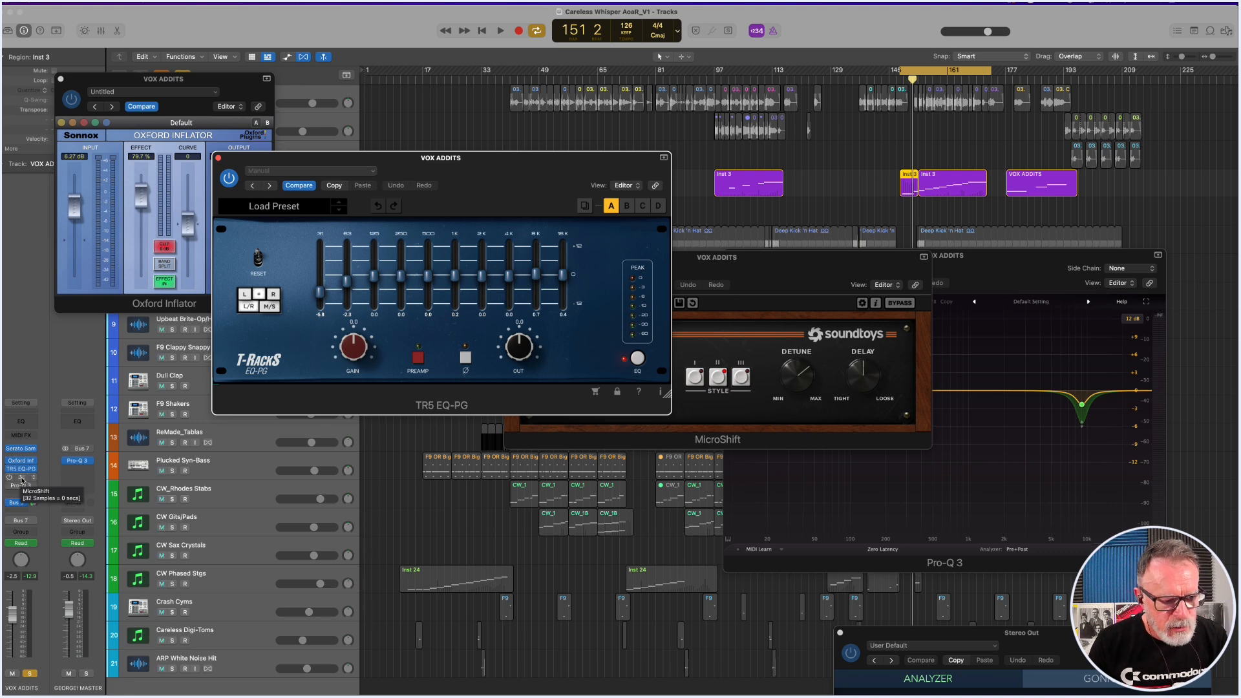
click(22, 479)
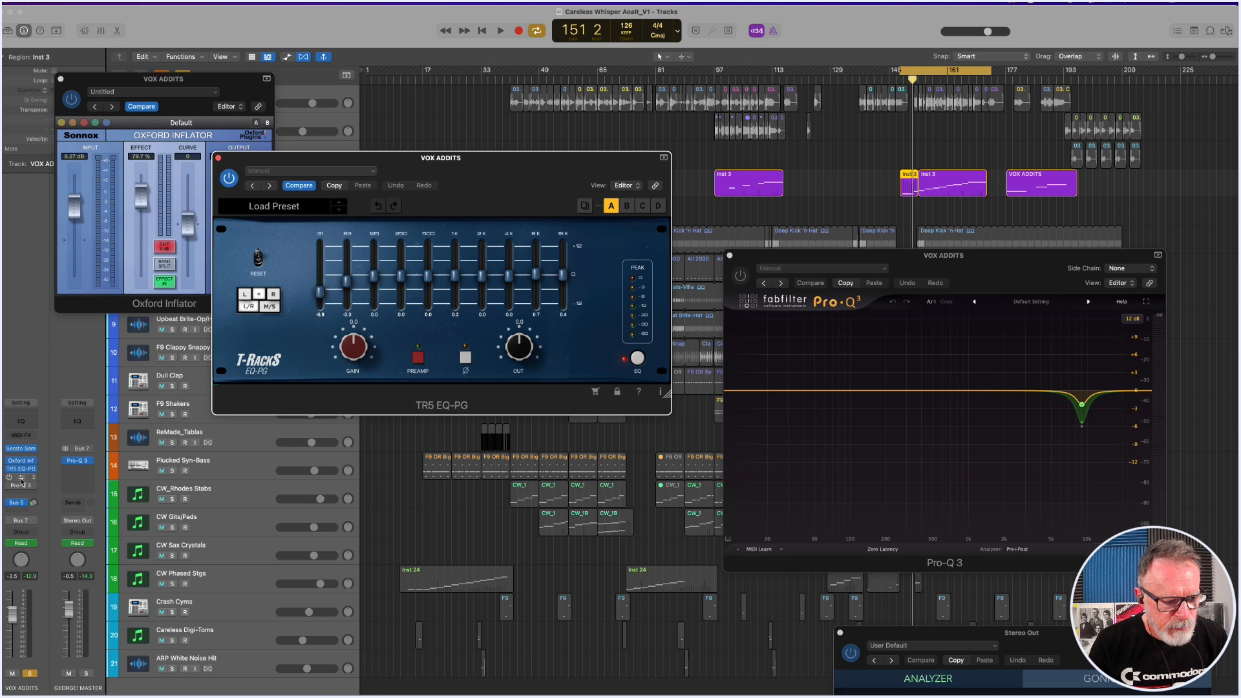
click(9, 479)
click(10, 481)
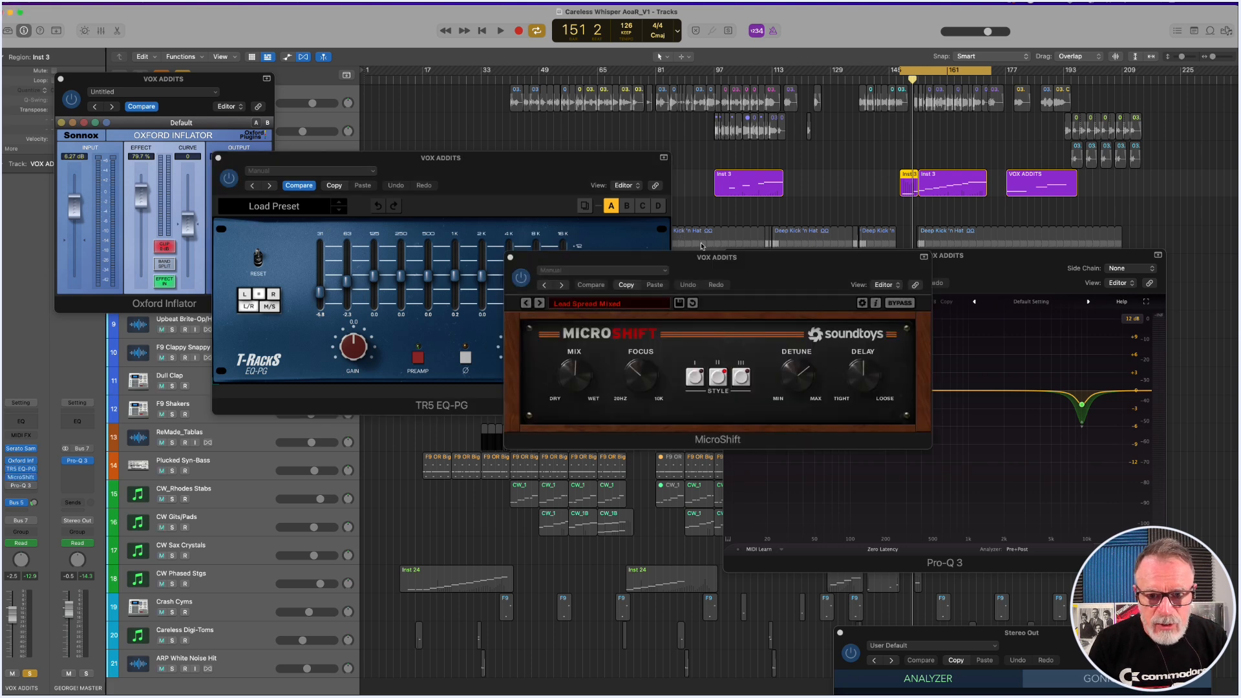
drag(707, 262, 592, 242)
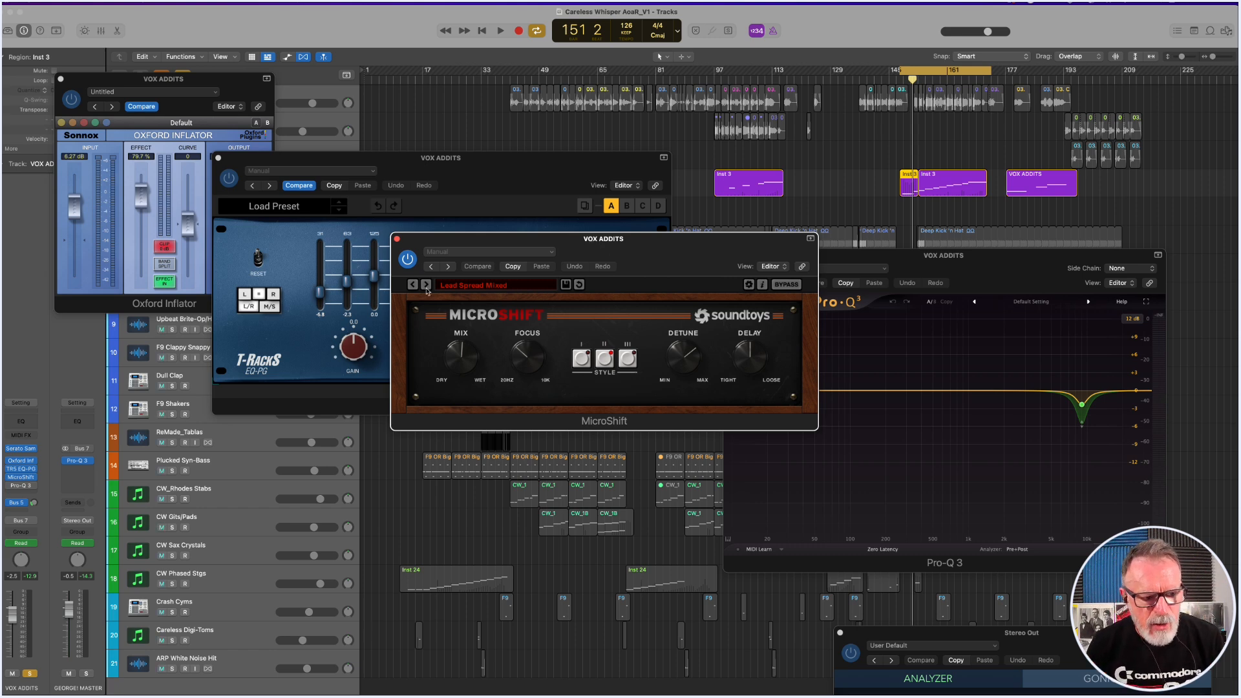
Re-enable Pro-Q 3 on VOX ADDITS and audition the vocal with MicroShift on, bypassed and on again.
click(10, 487)
key(space)
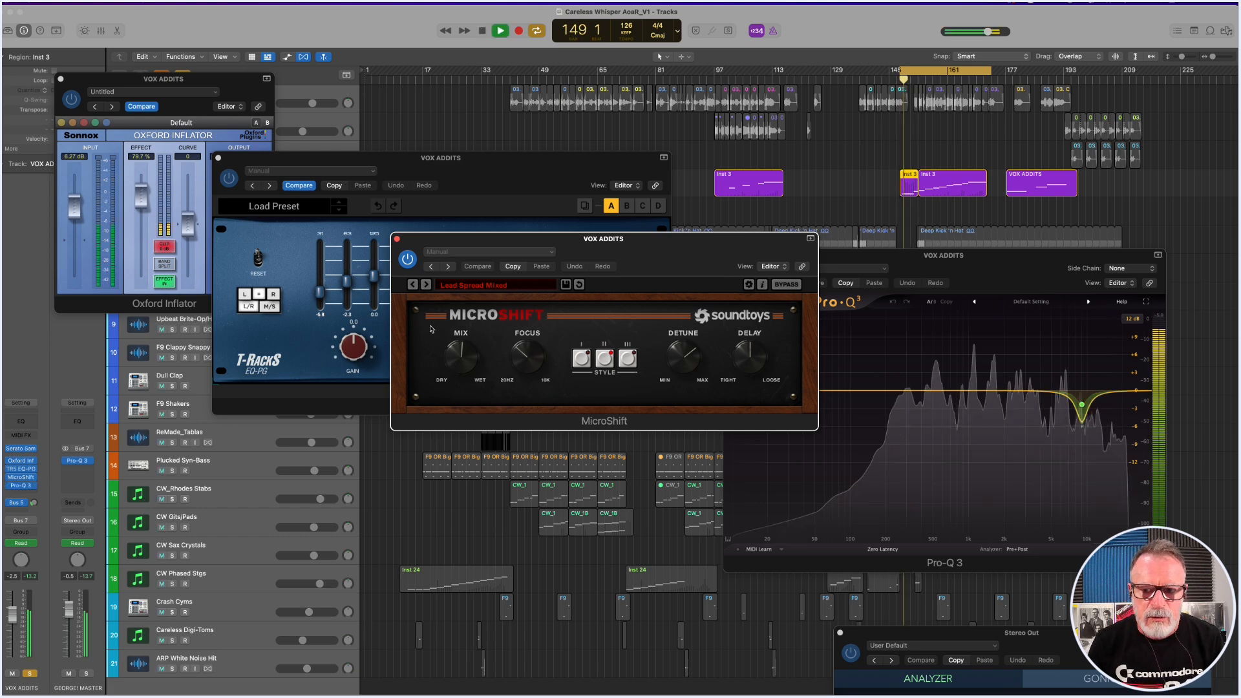
key(space)
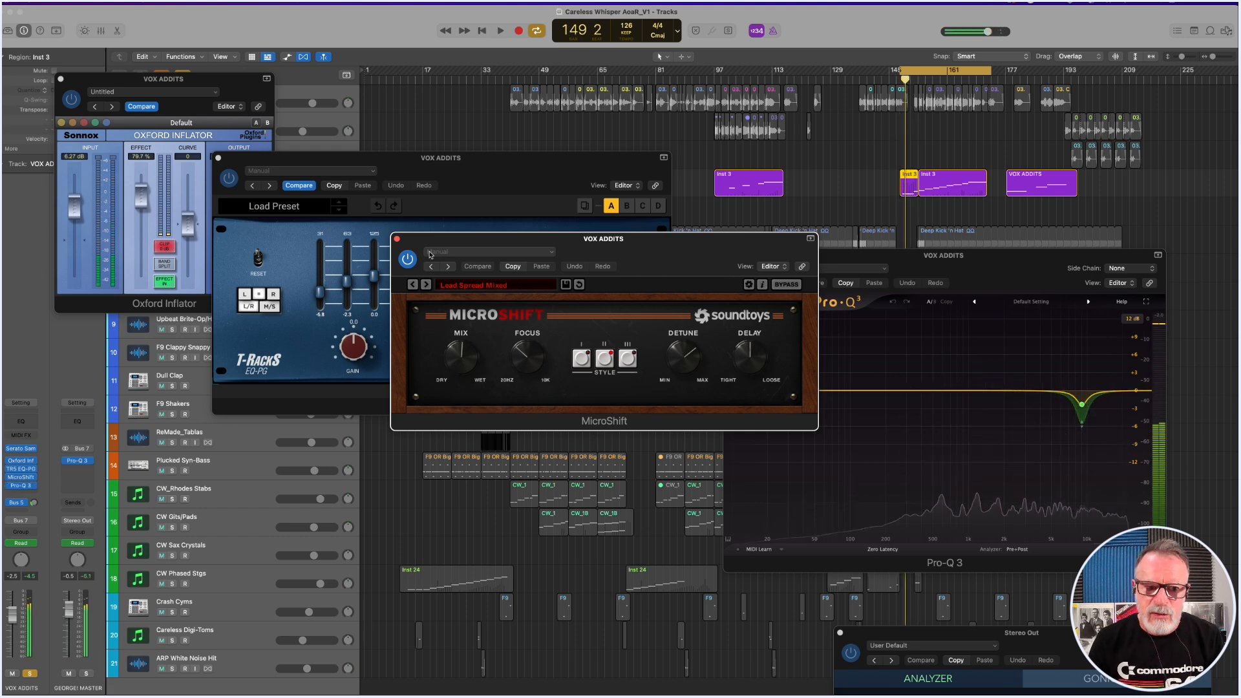
click(408, 259)
key(space)
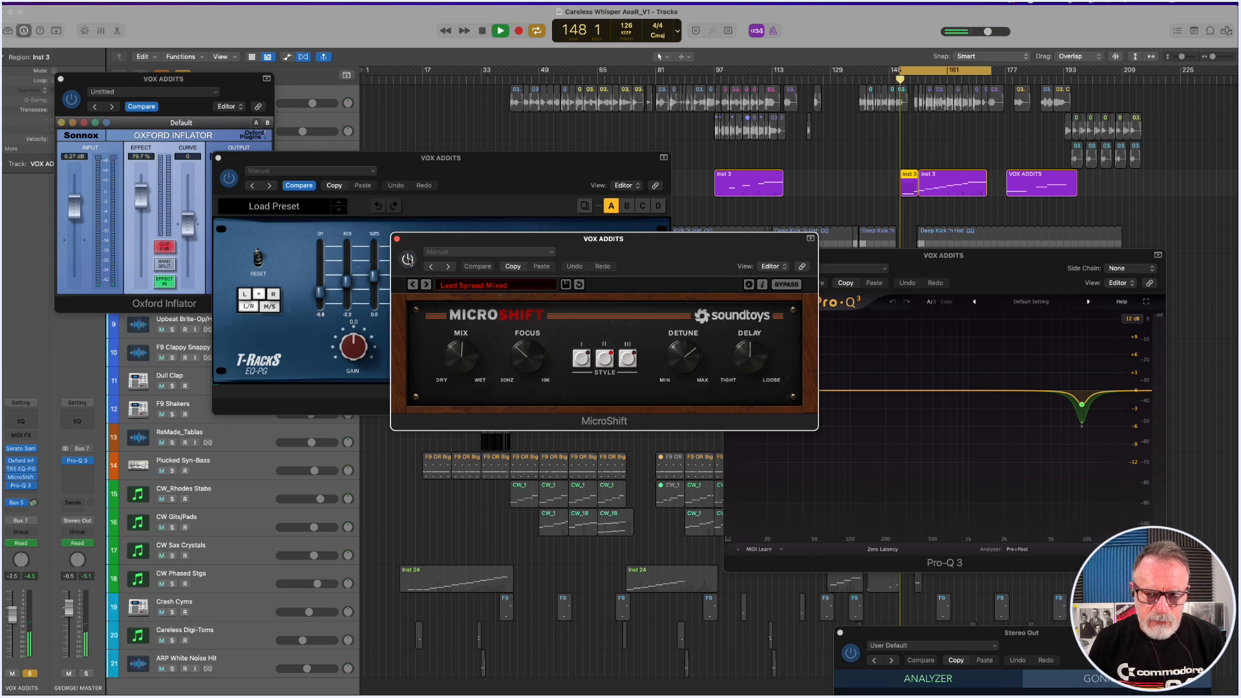
click(408, 259)
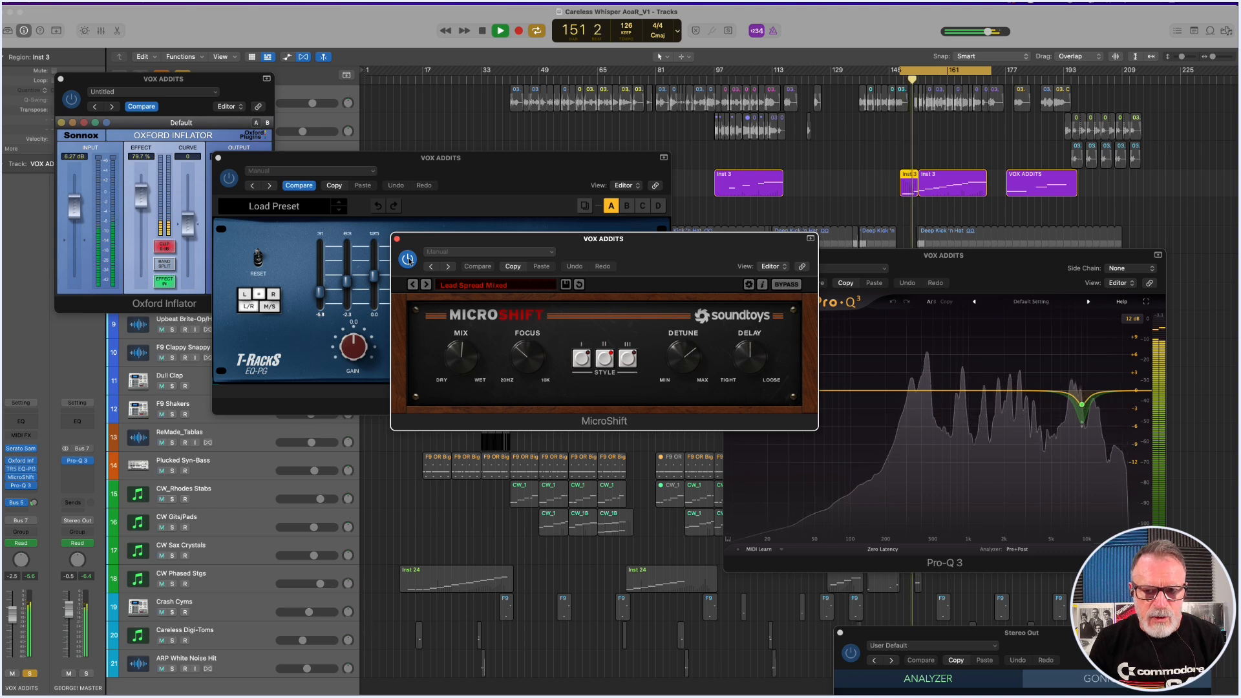
key(space)
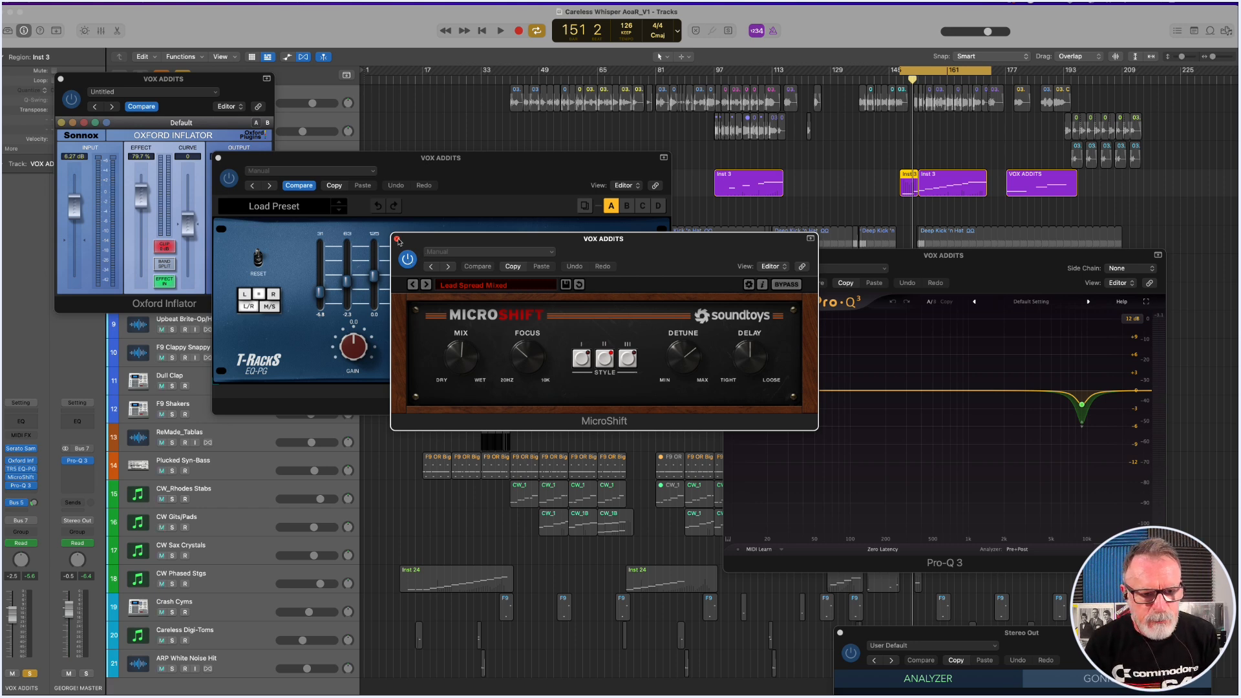
Close the MicroShift, TR5 EQ-PG, Pro-Q 3 and Oxford Inflator windows of VOX ADDITS.
click(397, 239)
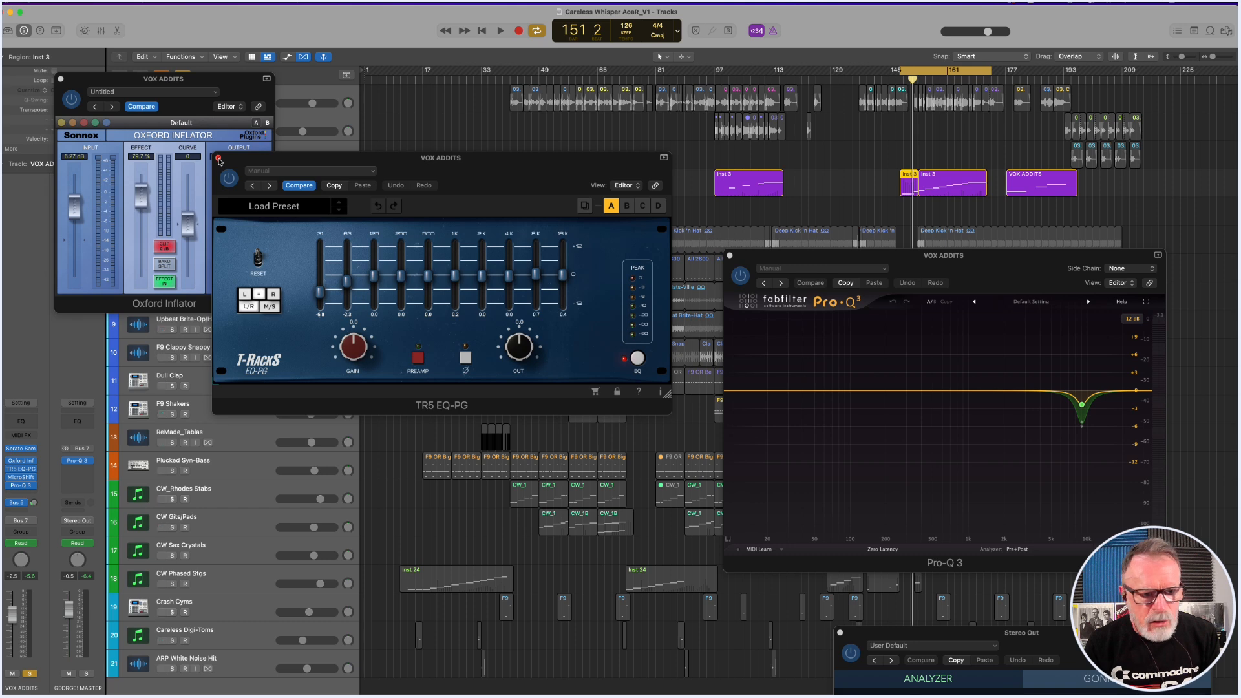
click(218, 159)
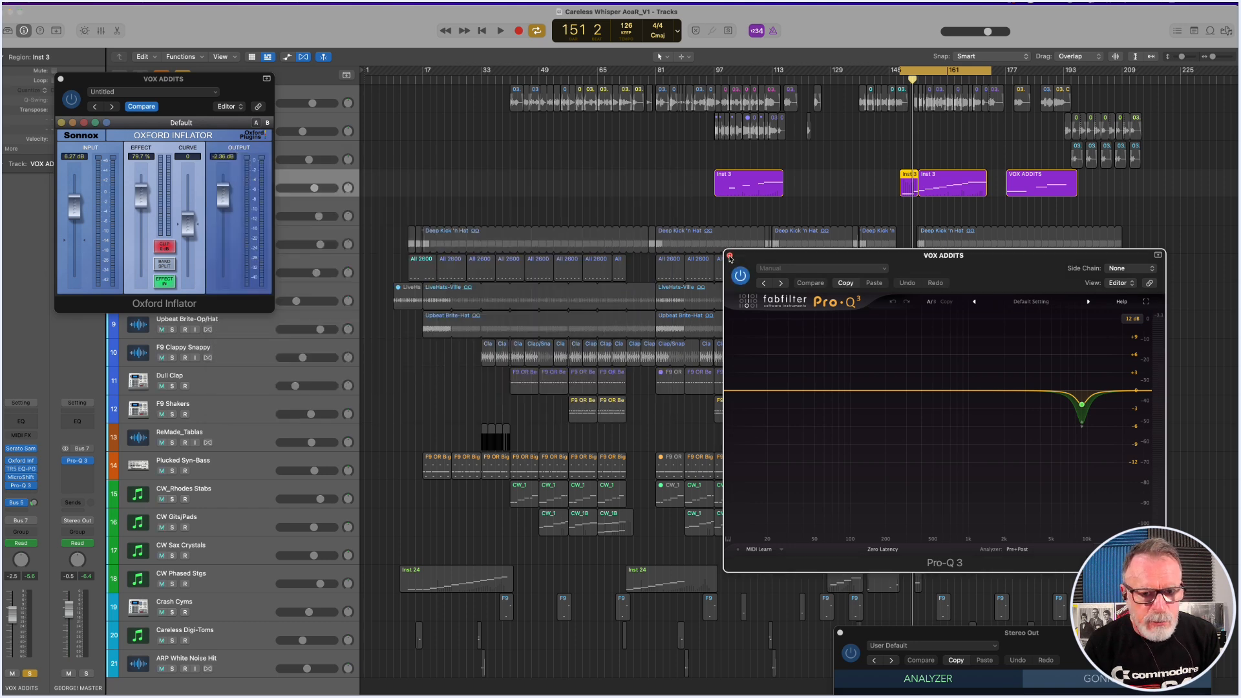
click(730, 256)
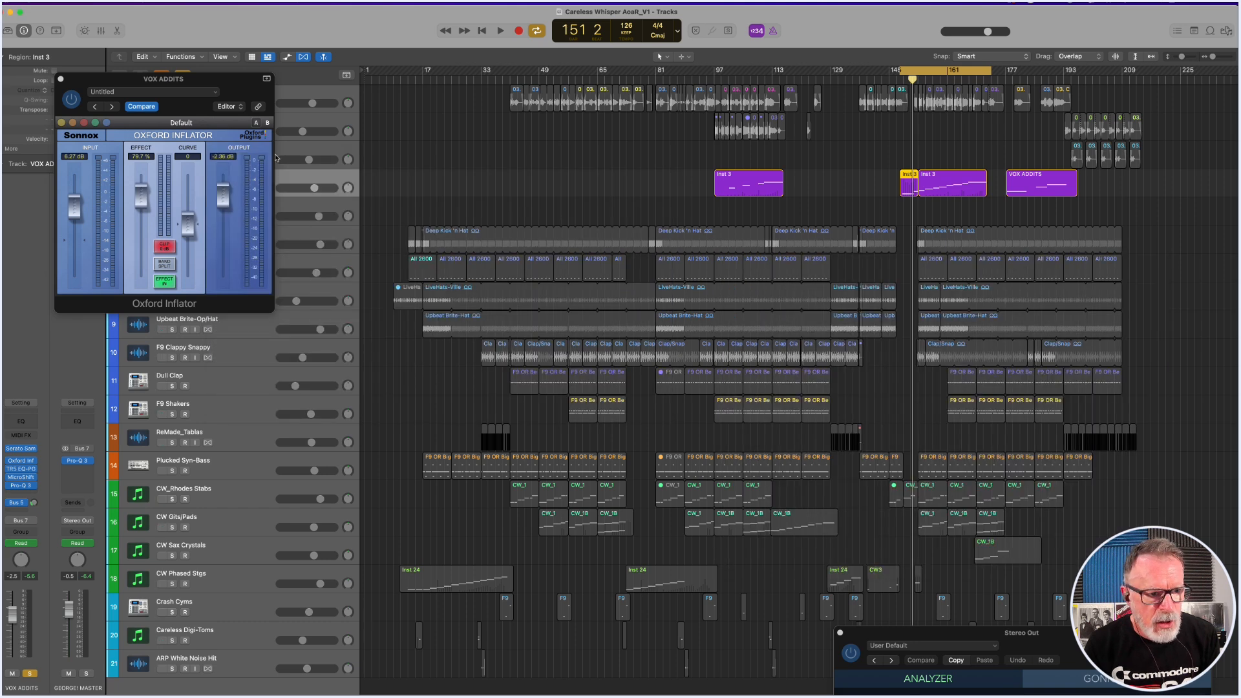
click(60, 78)
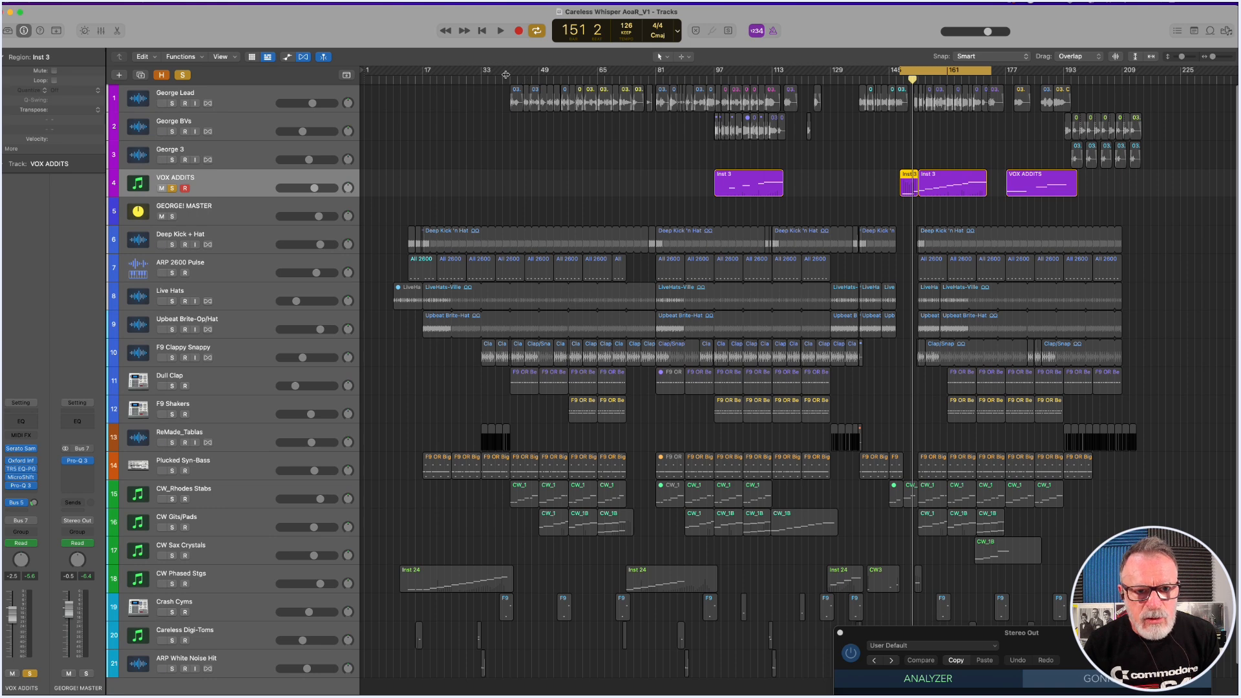
Set the cycle range to about bars 40 to 50 and solo George Lead instead of VOX ADDITS.
drag(507, 73, 543, 72)
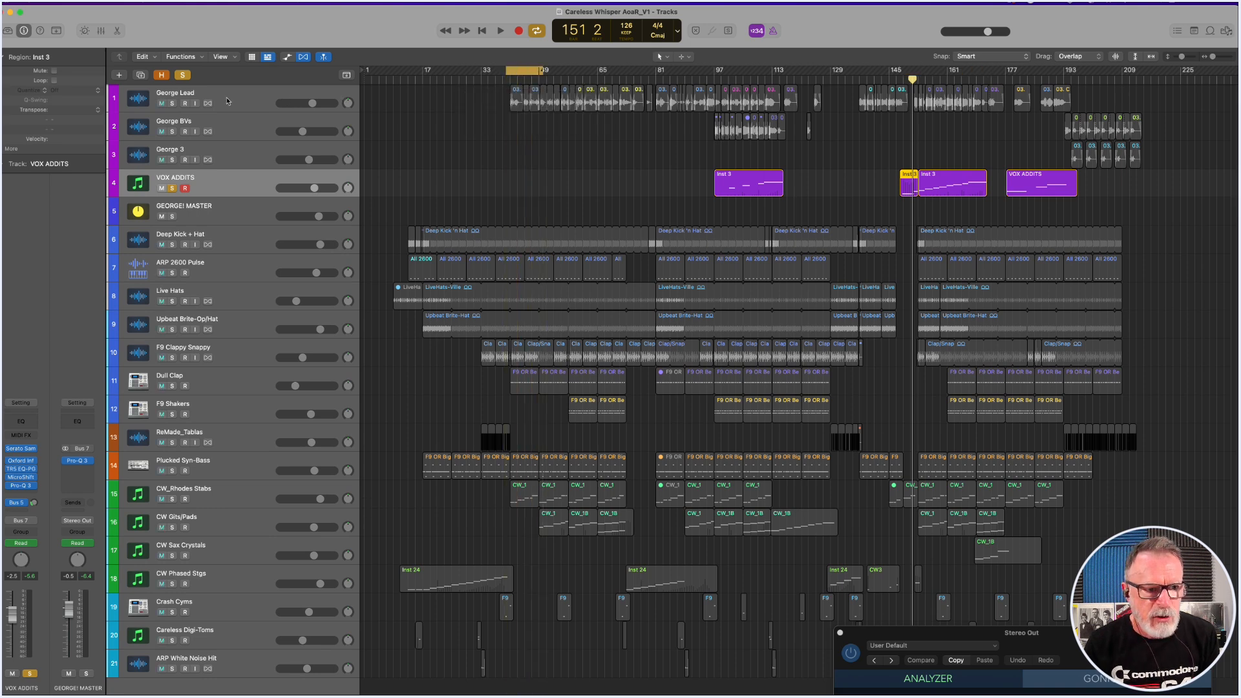
click(172, 188)
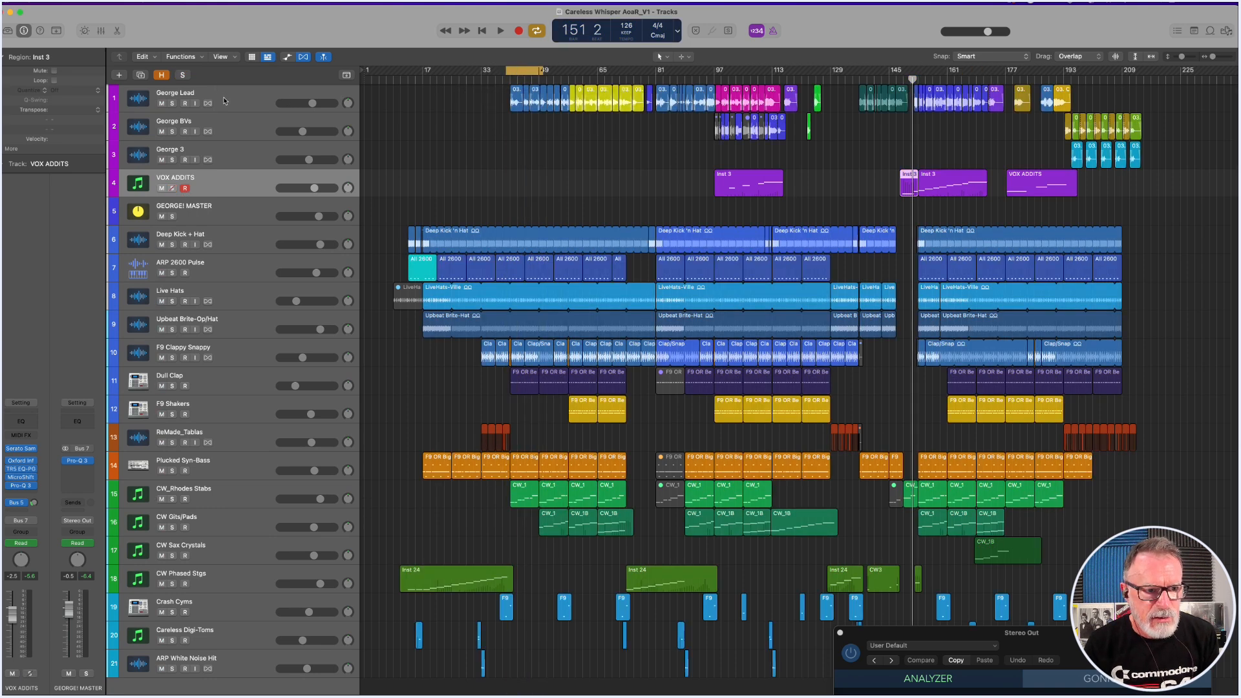
click(199, 104)
click(173, 103)
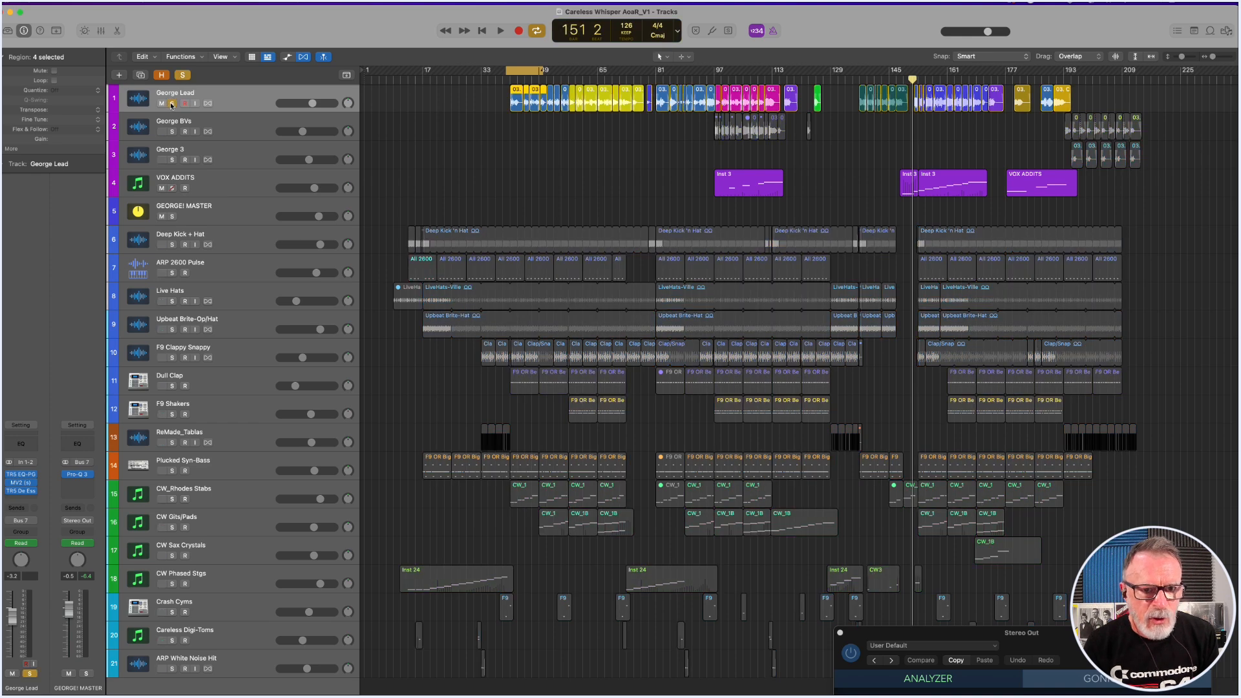
Open the TR5 EQ-PG, MV2 and TR5 De Esser inserts on George Lead, placing MV2 over the EQ window.
click(21, 475)
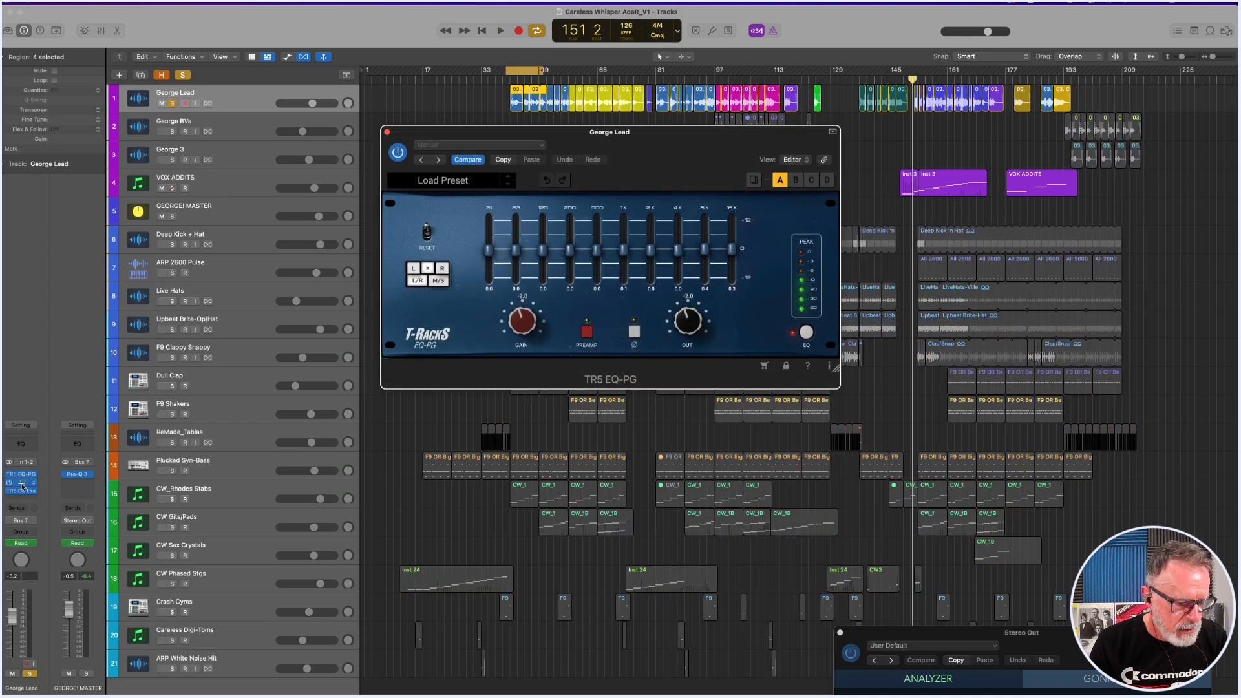
click(21, 484)
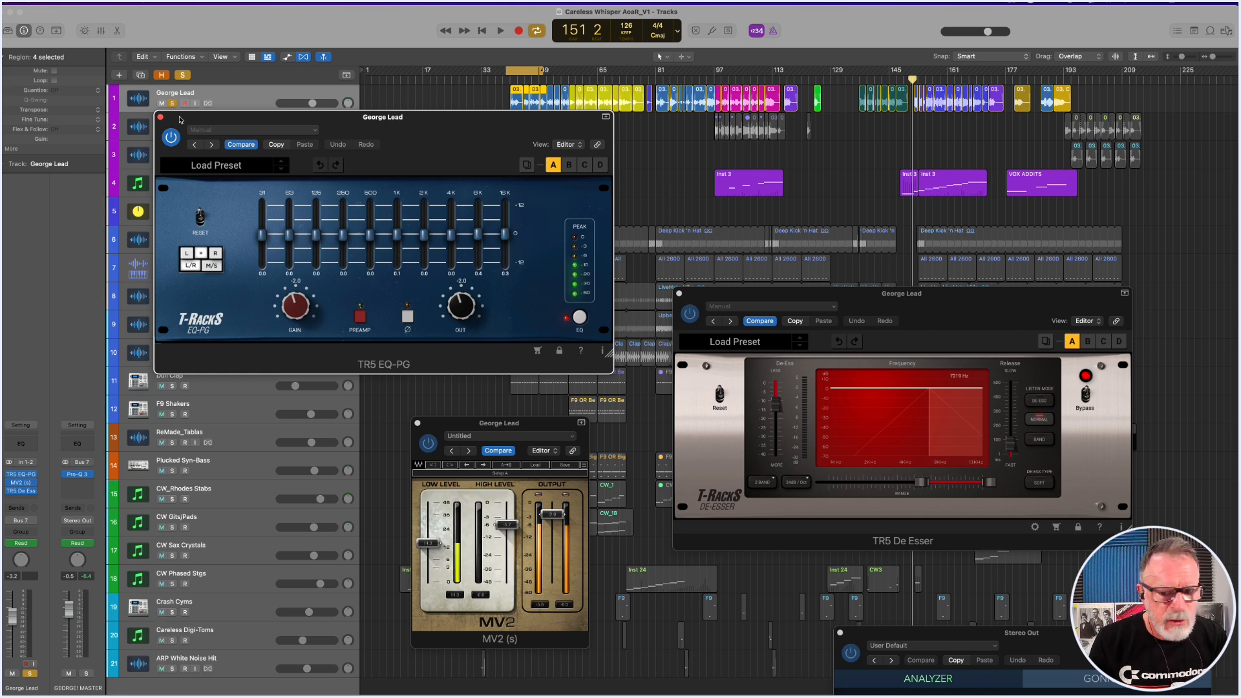
click(490, 428)
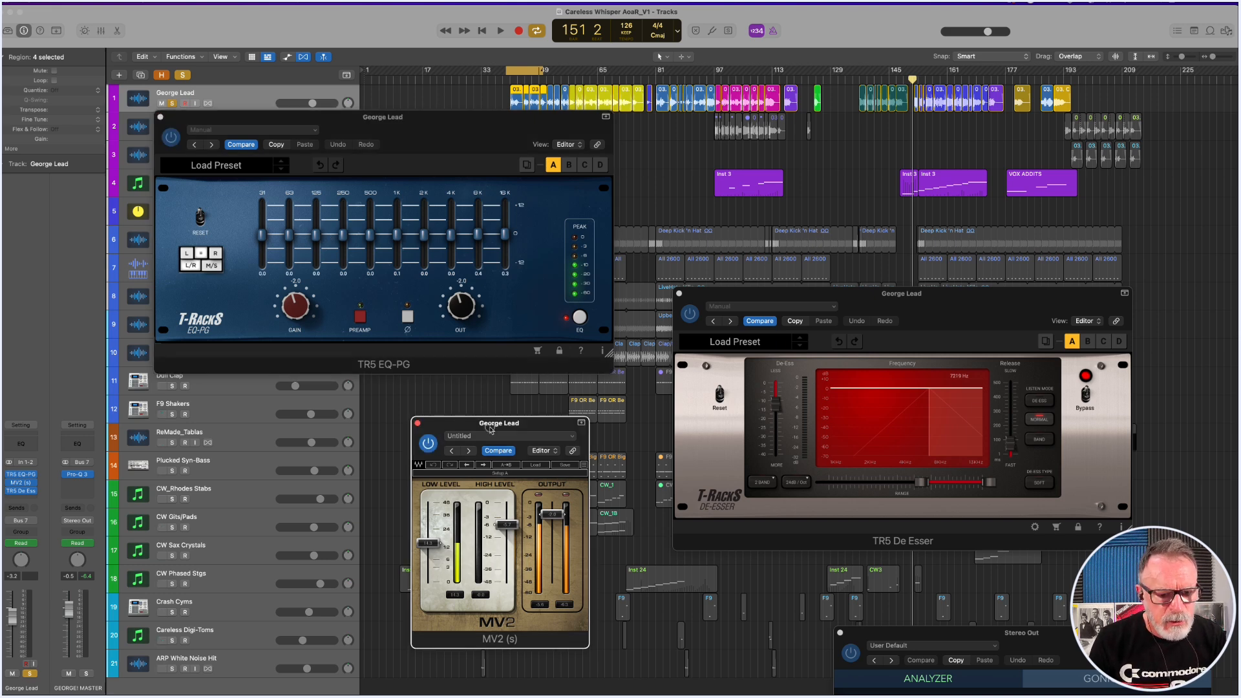
drag(490, 428, 492, 421)
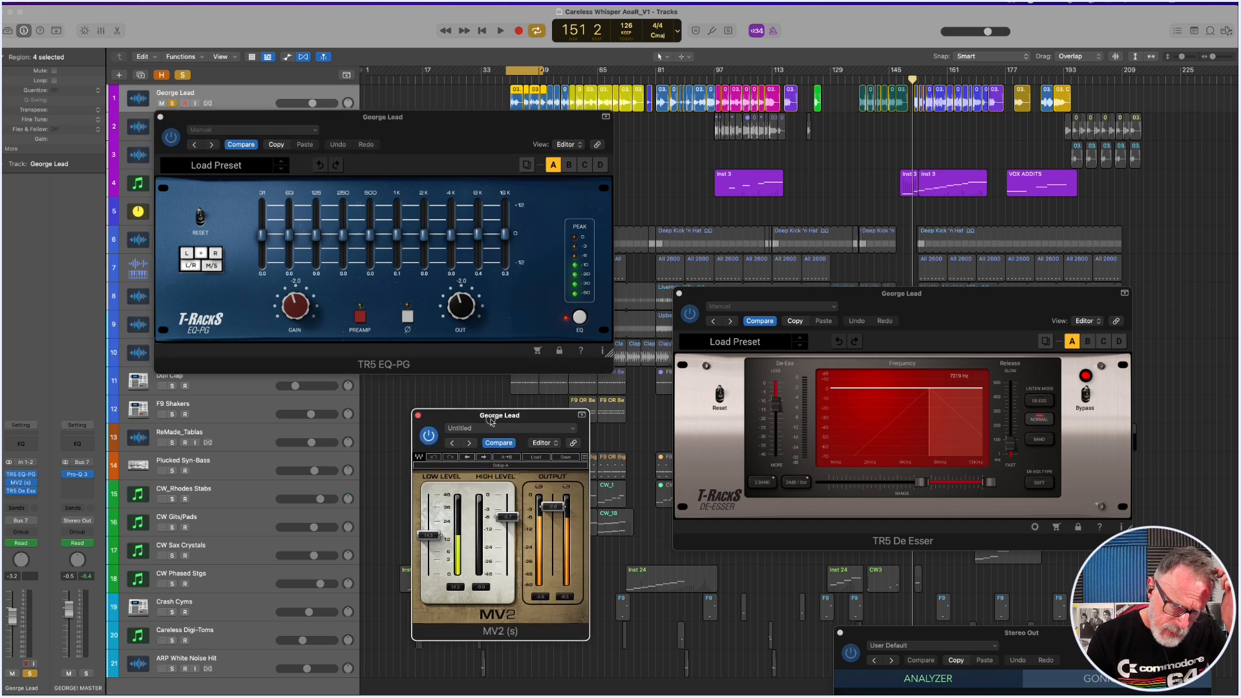
drag(491, 421, 349, 196)
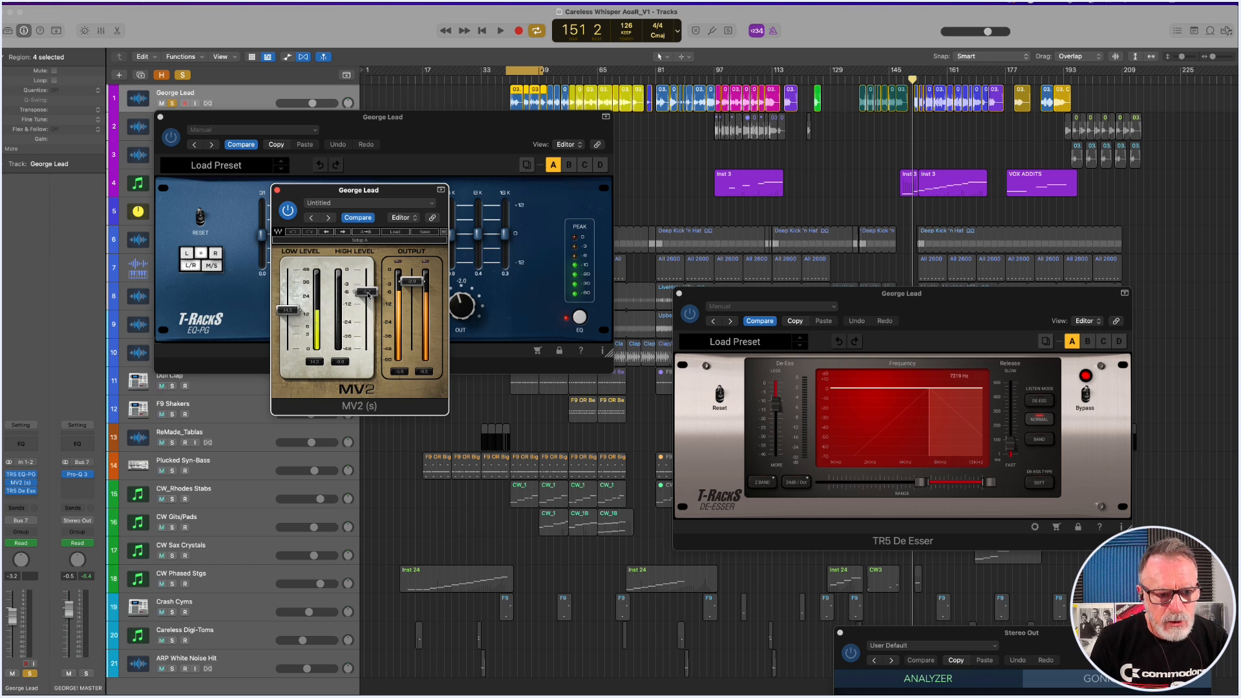
Extend the cycle range to about bar 60 and audition George Lead with MV2 bypassed and re-enabled.
key(space)
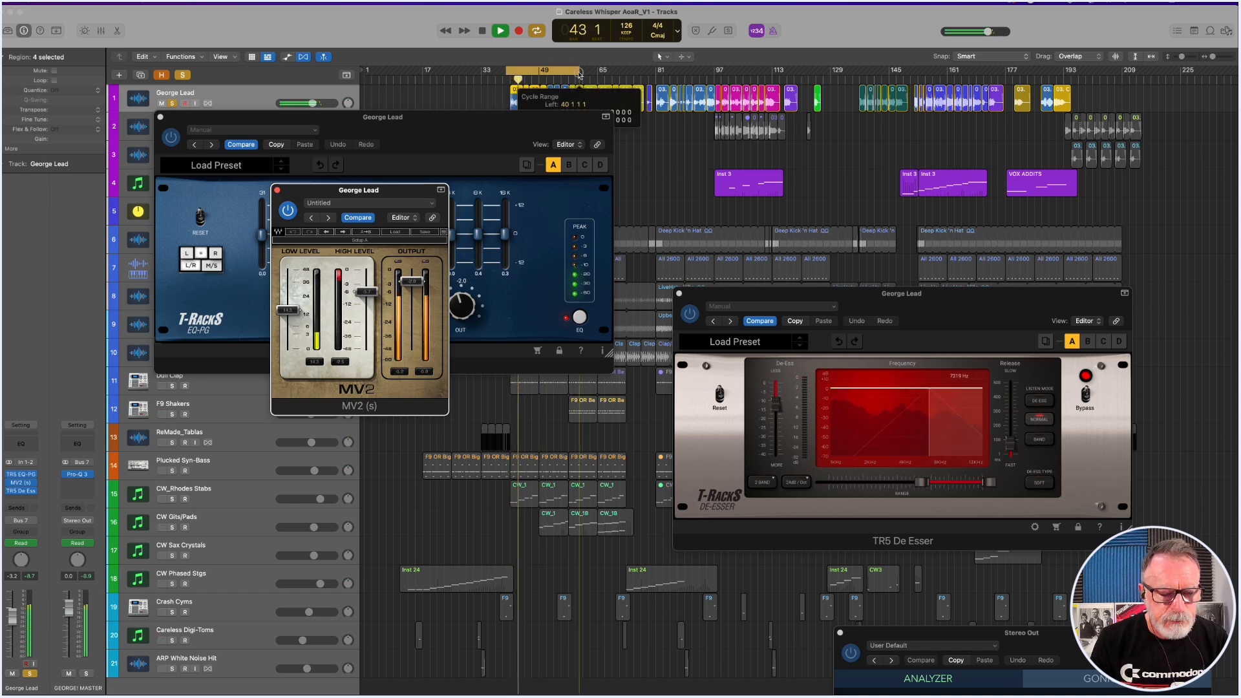
drag(549, 72, 578, 72)
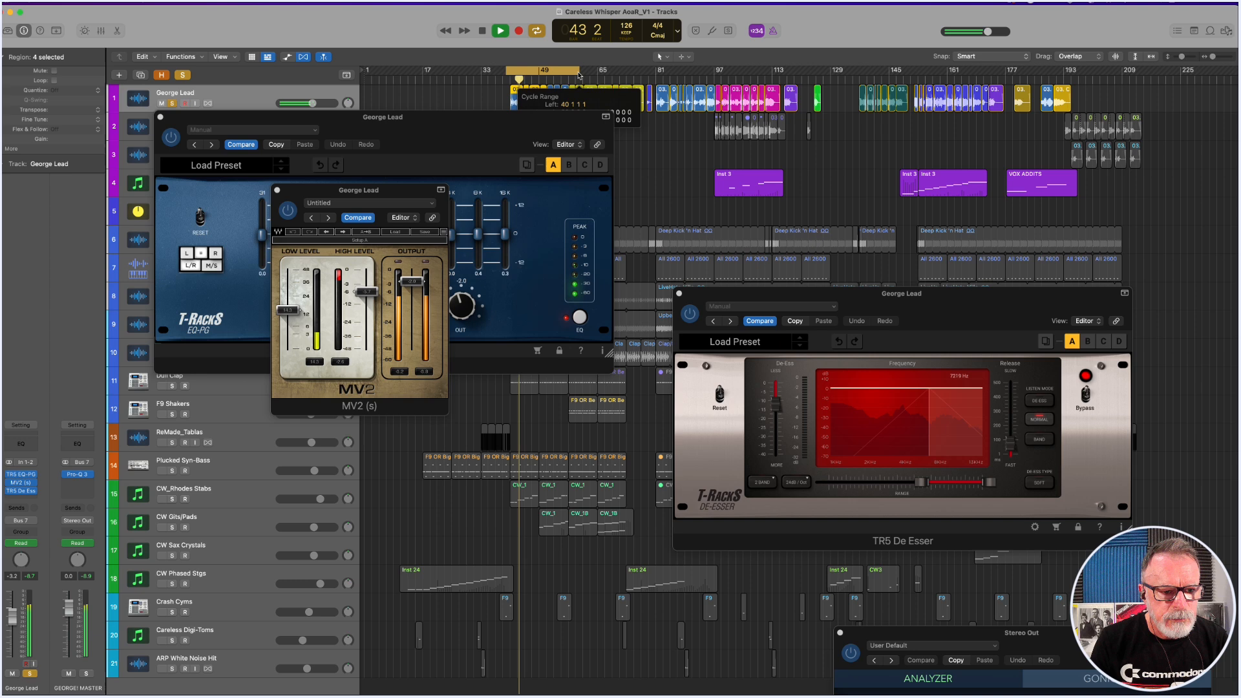
key(space)
click(287, 210)
key(space)
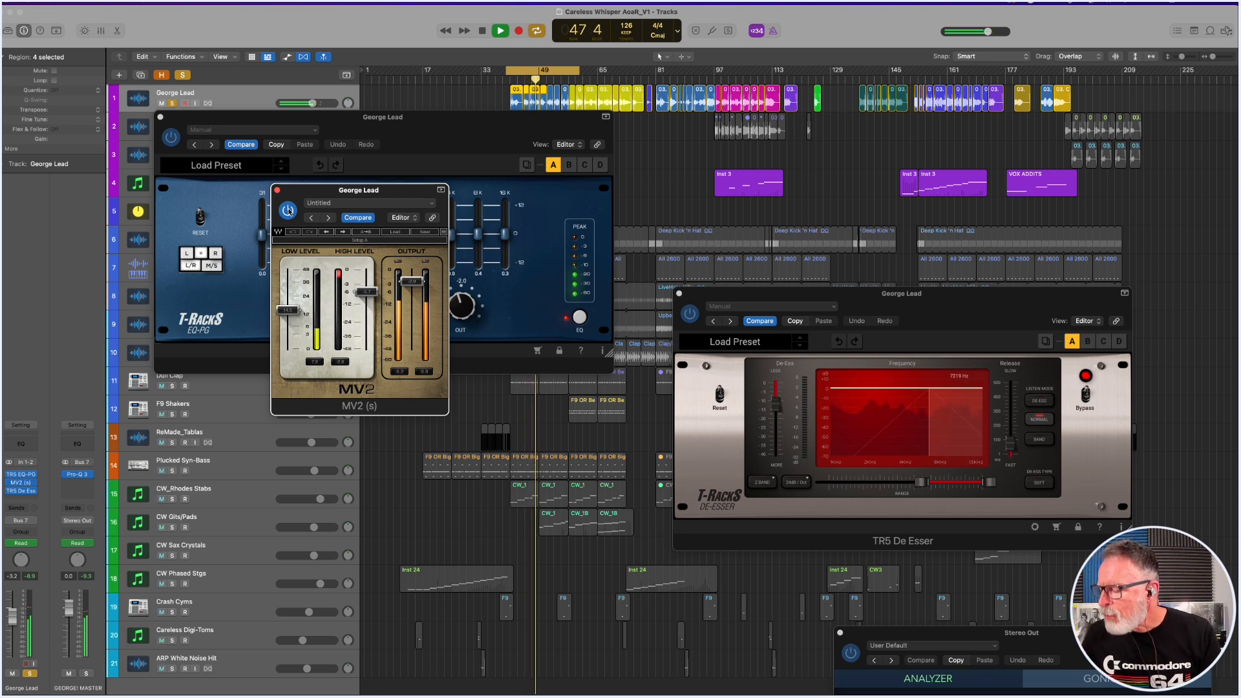
key(space)
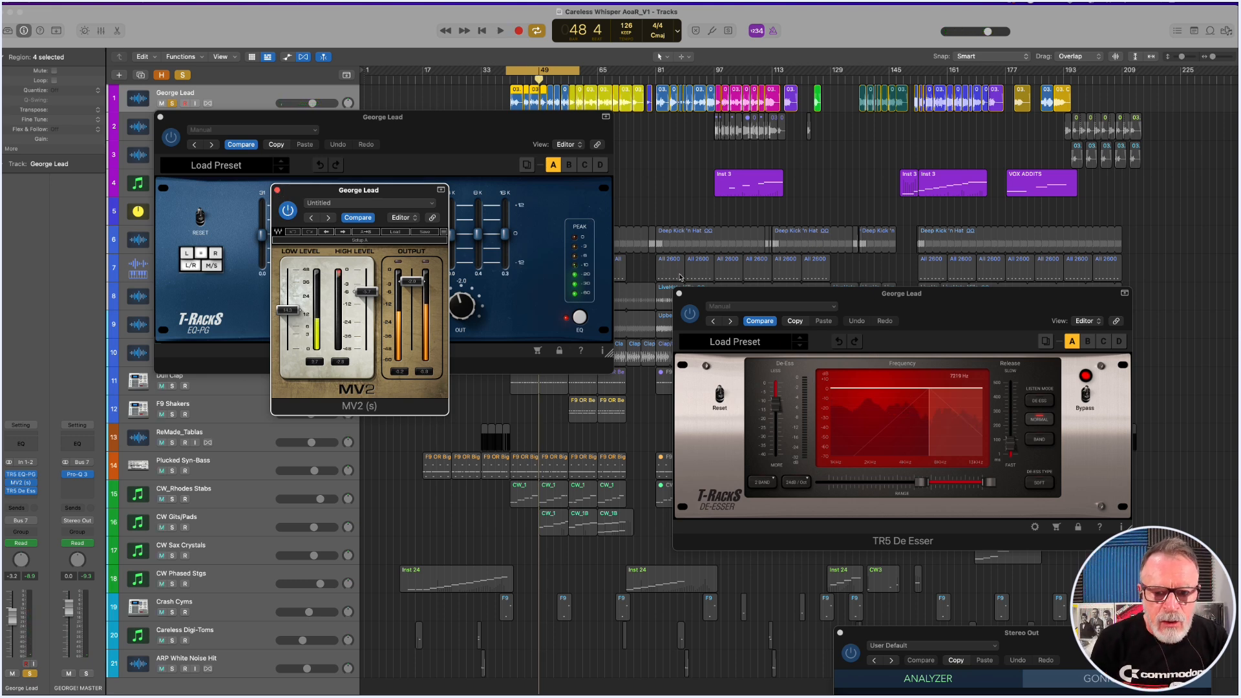
Move the TR5 De Esser window beside MV2 and audition George Lead from about bar 42.
drag(734, 301, 533, 286)
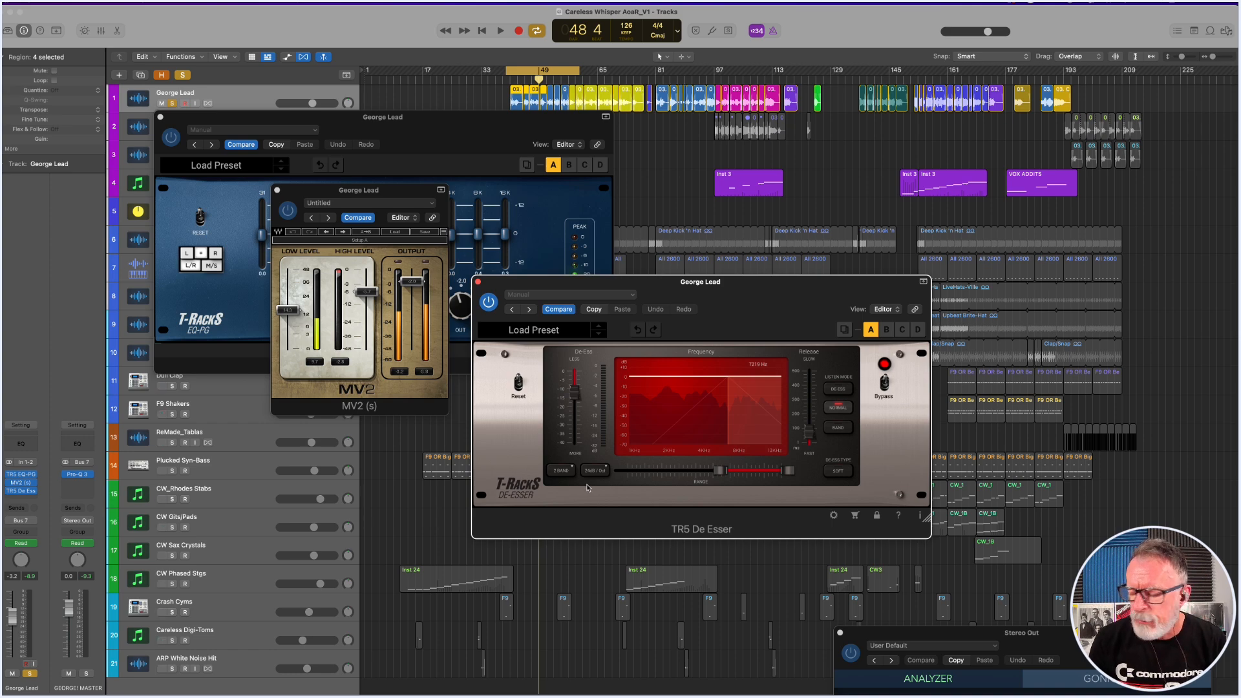
drag(727, 291, 665, 217)
key(space)
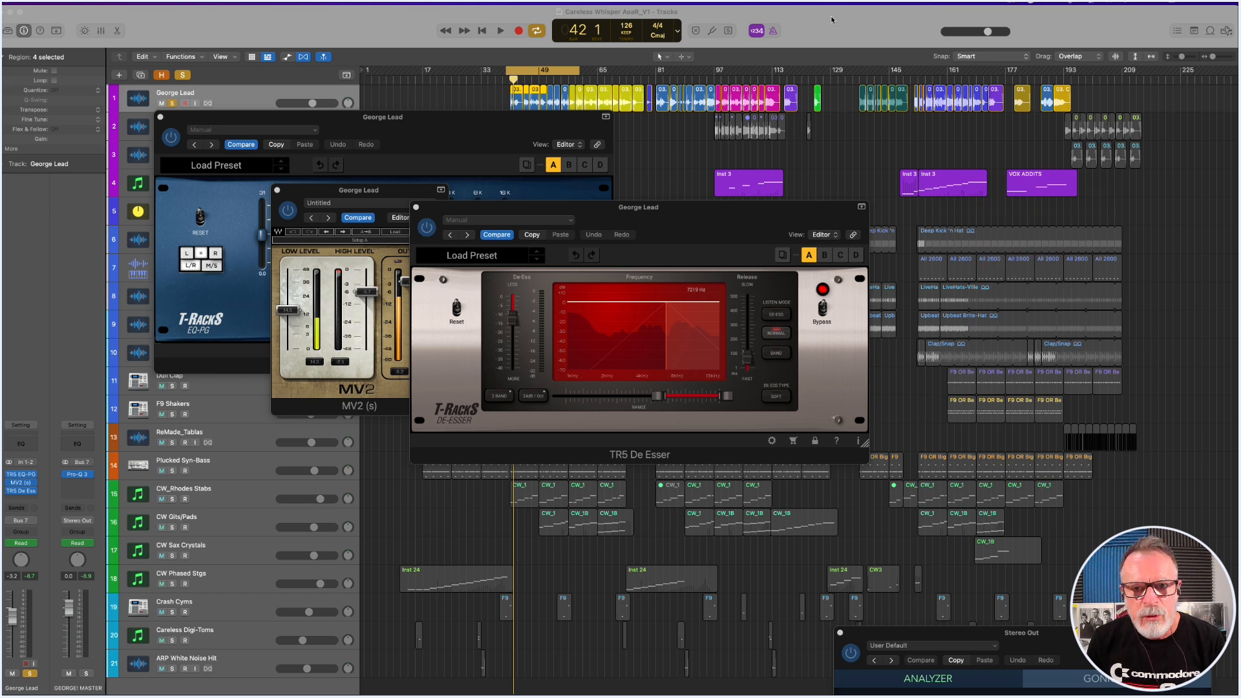
key(space)
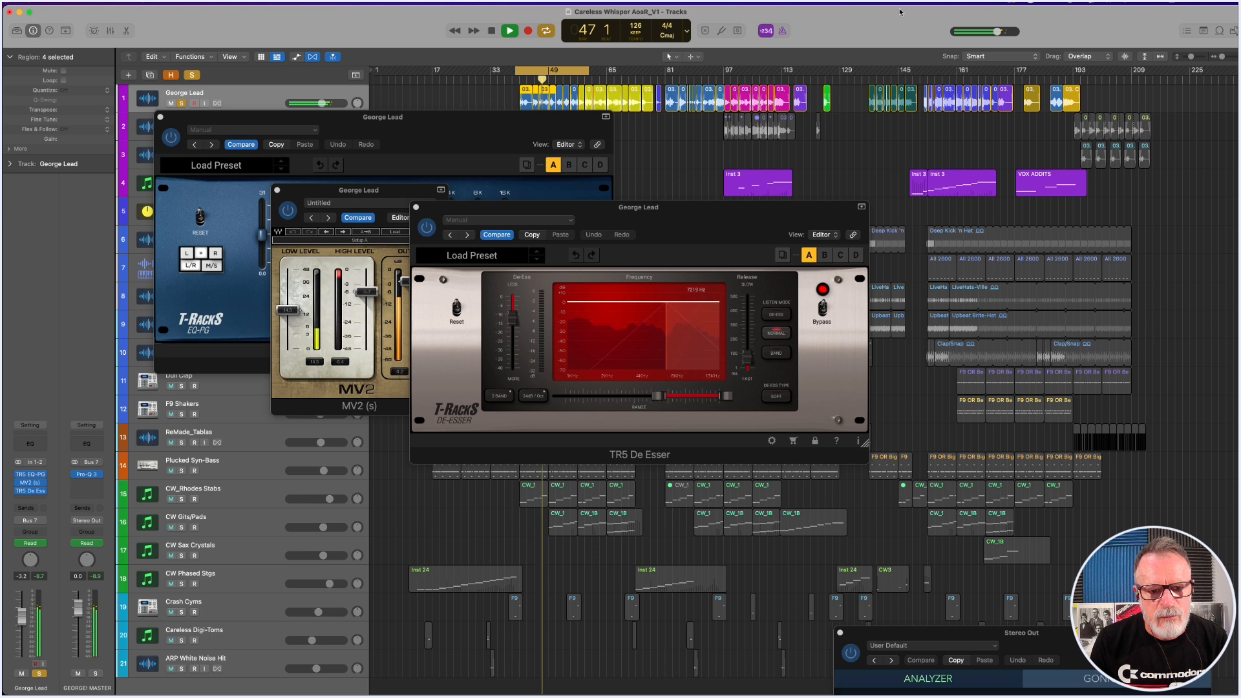
key(space)
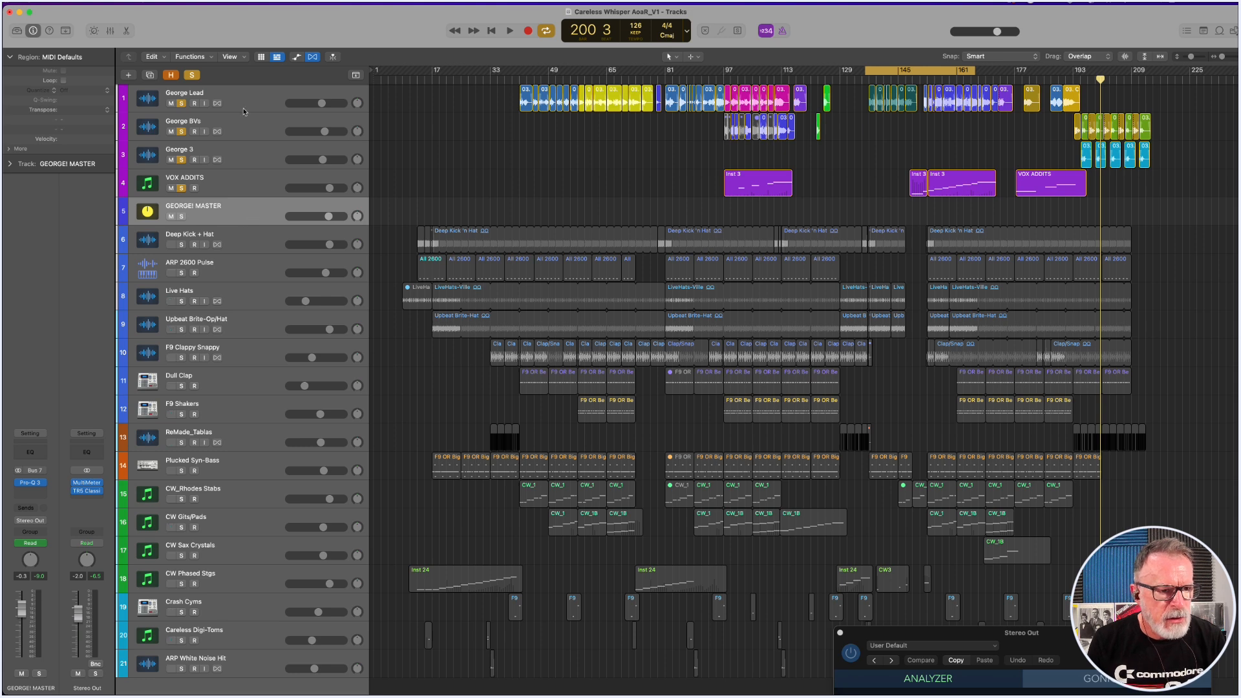
Show track automation and examine the volume automation on the GEORGE! MASTER track along the song.
click(300, 57)
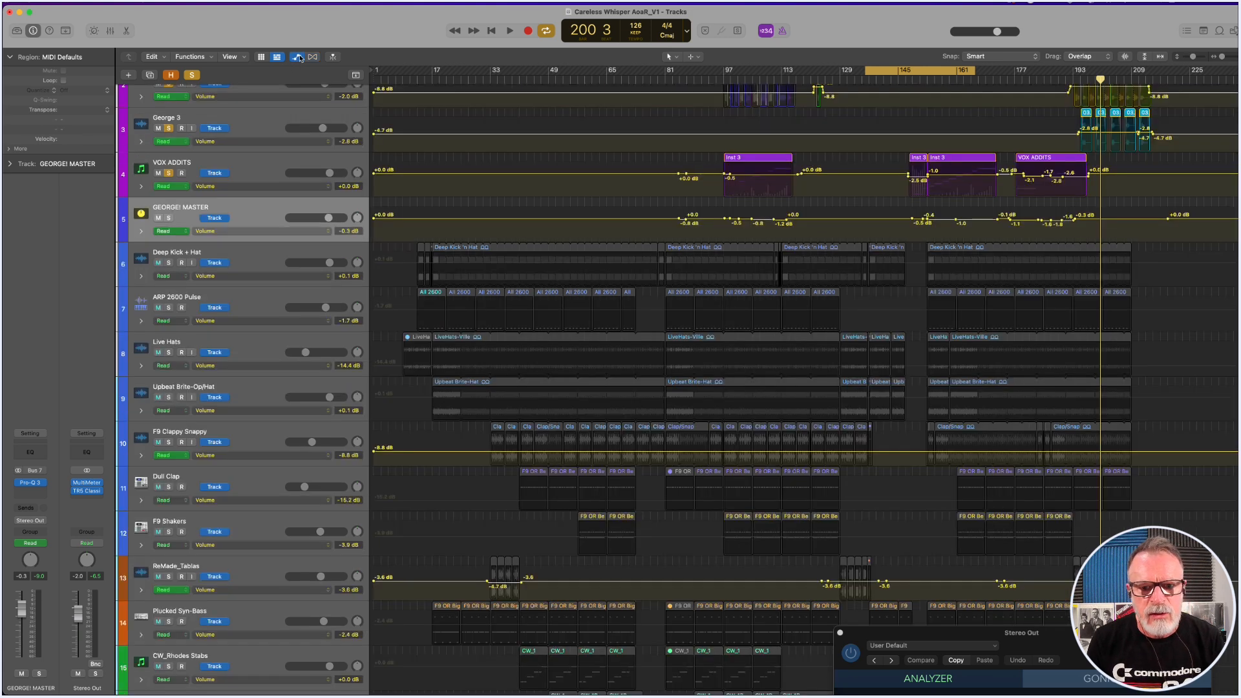
drag(659, 203, 1202, 254)
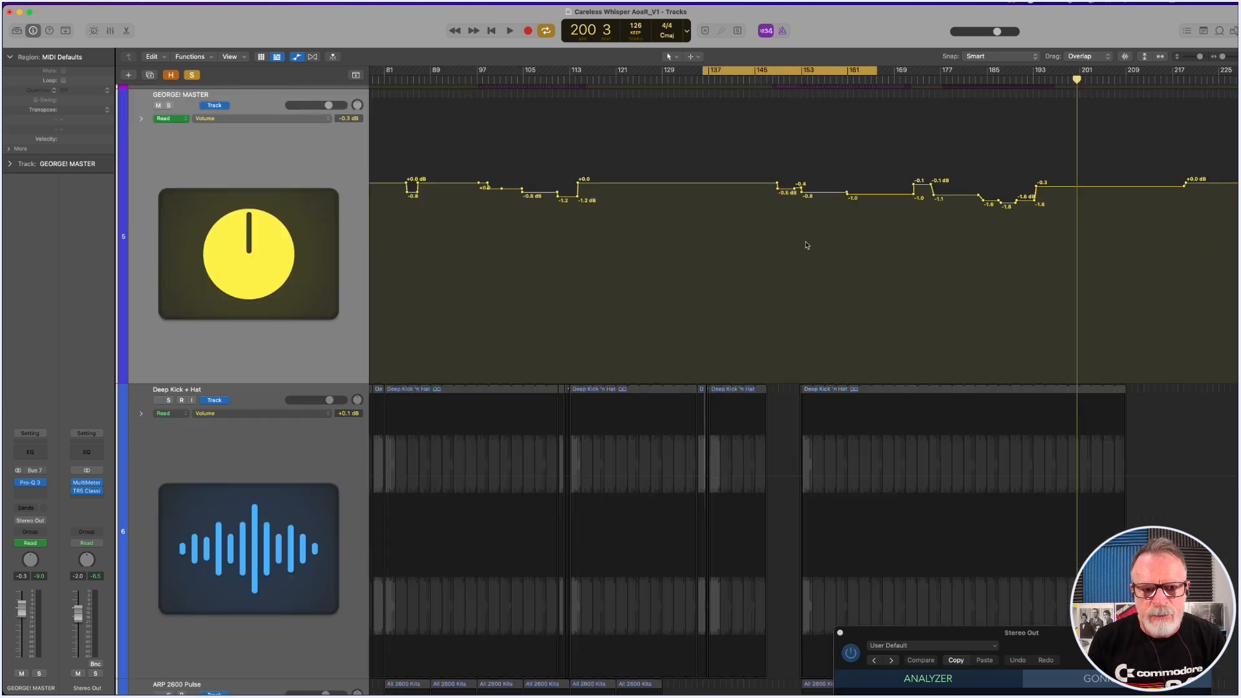
scroll(807, 245, left, 15)
scroll(805, 244, right, 10)
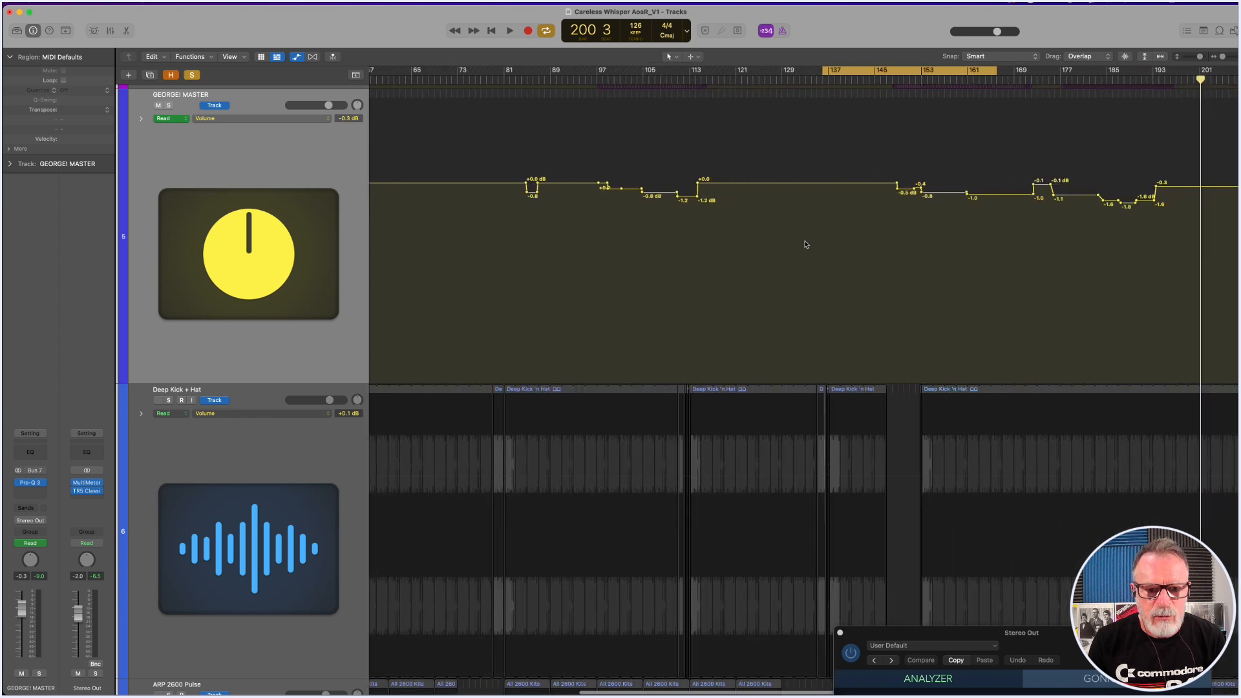
scroll(805, 244, right, 2)
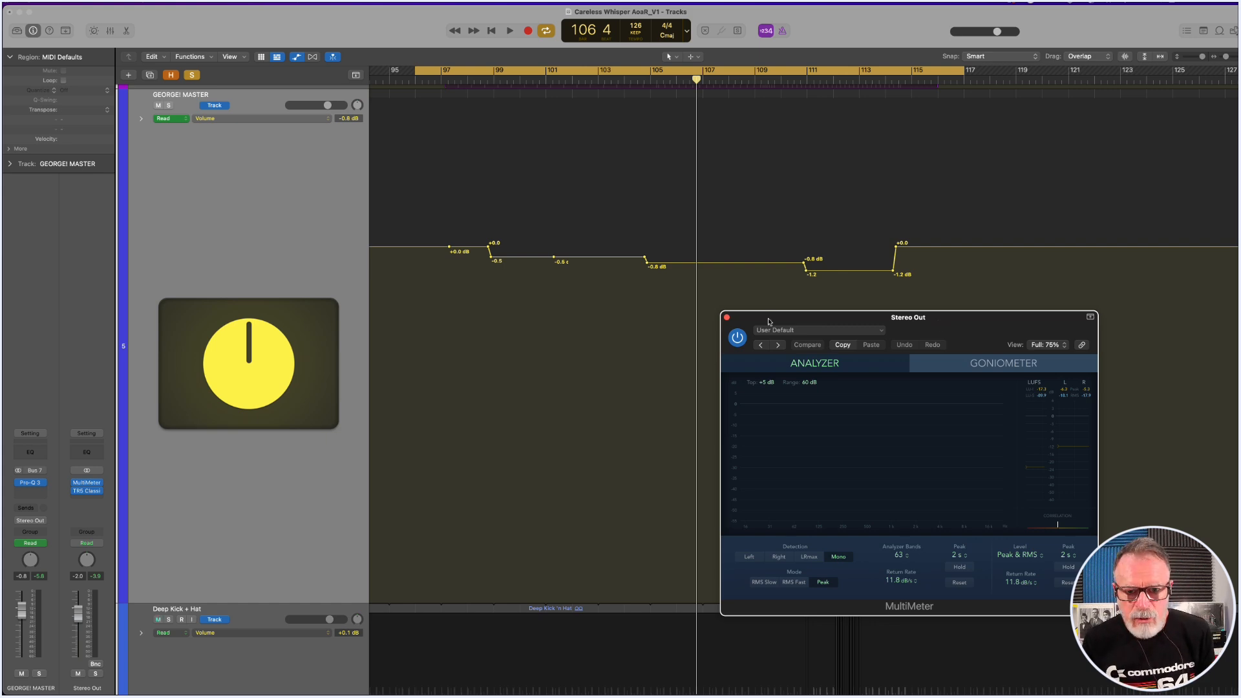
key(space)
ctrl+alt+click(580, 232)
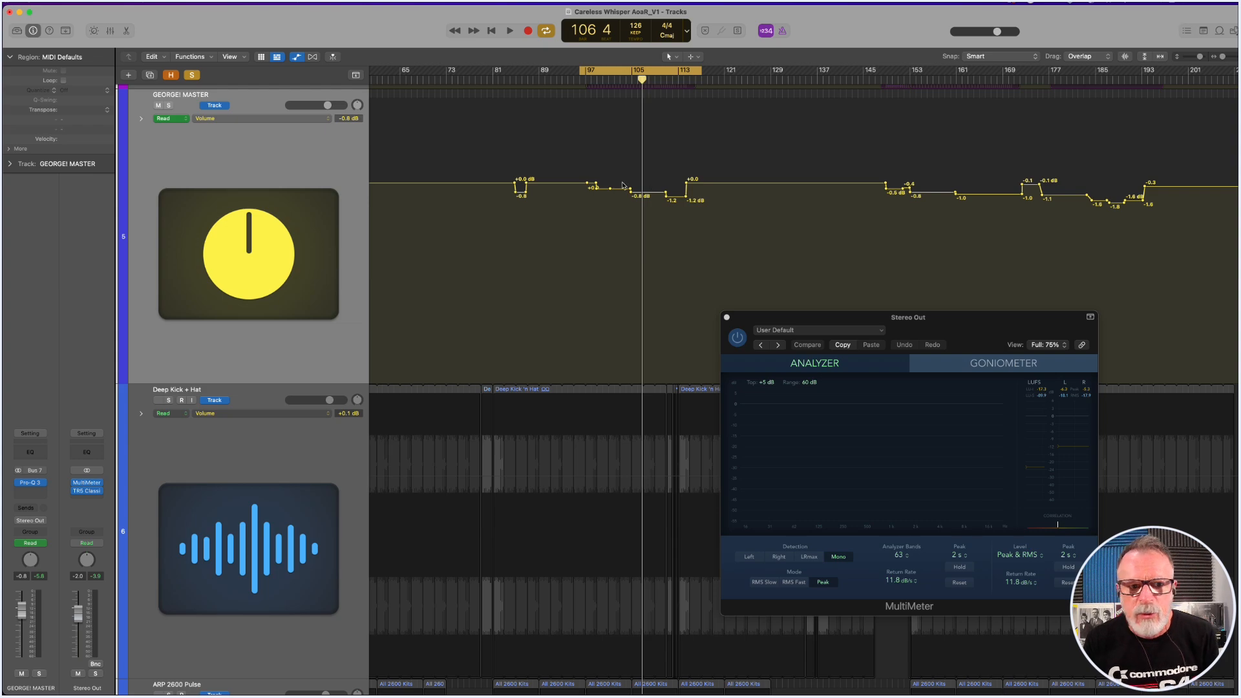
ctrl+alt+click(479, 147)
Move the MultiMeter window clear, remove all solos and reduce the track height until all 21 tracks fit.
drag(758, 317, 909, 576)
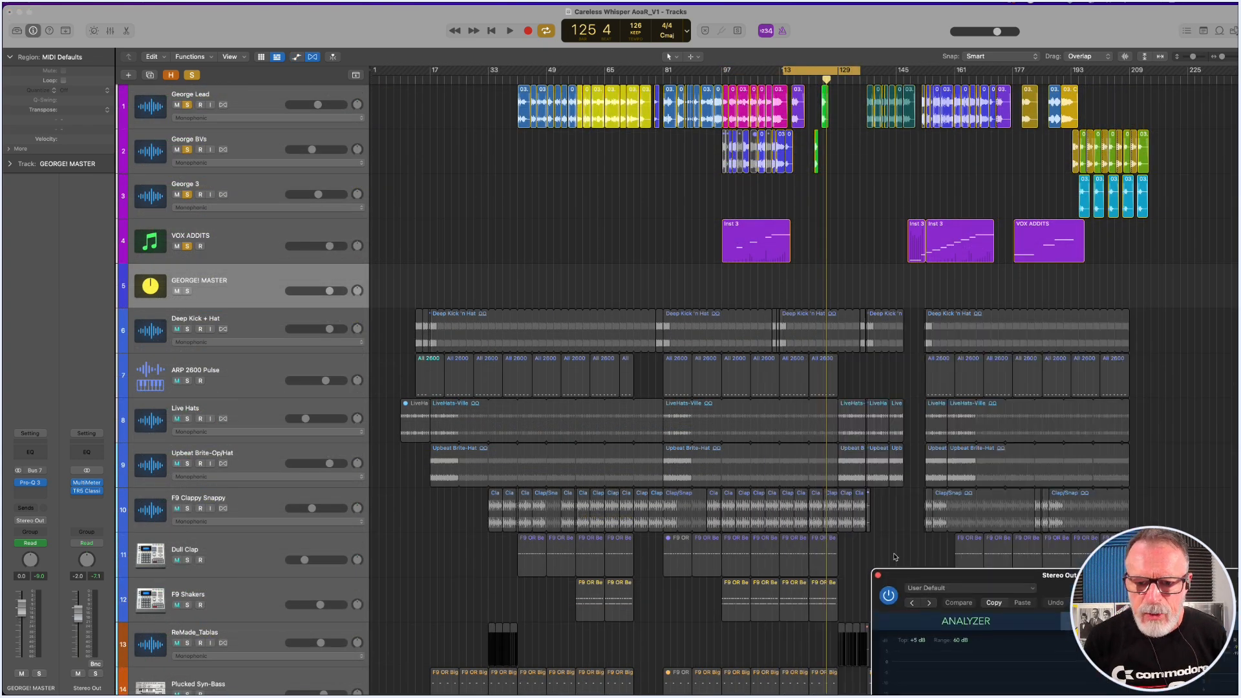
click(191, 75)
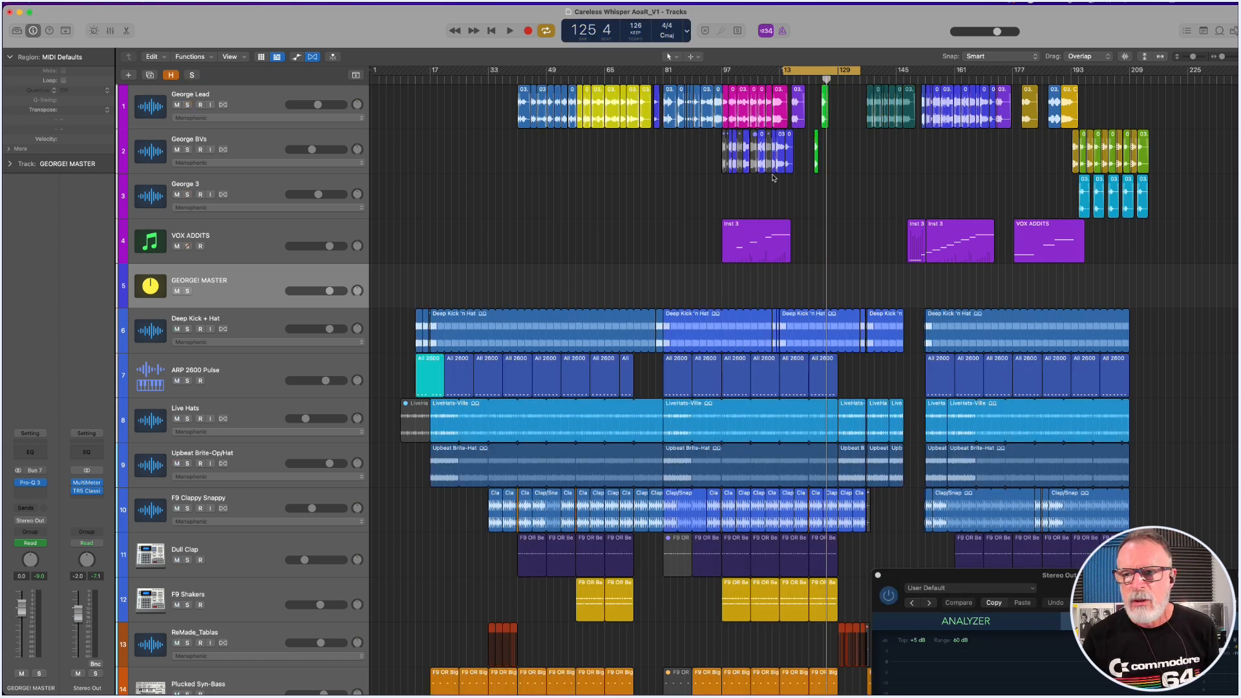
drag(1193, 57, 1190, 60)
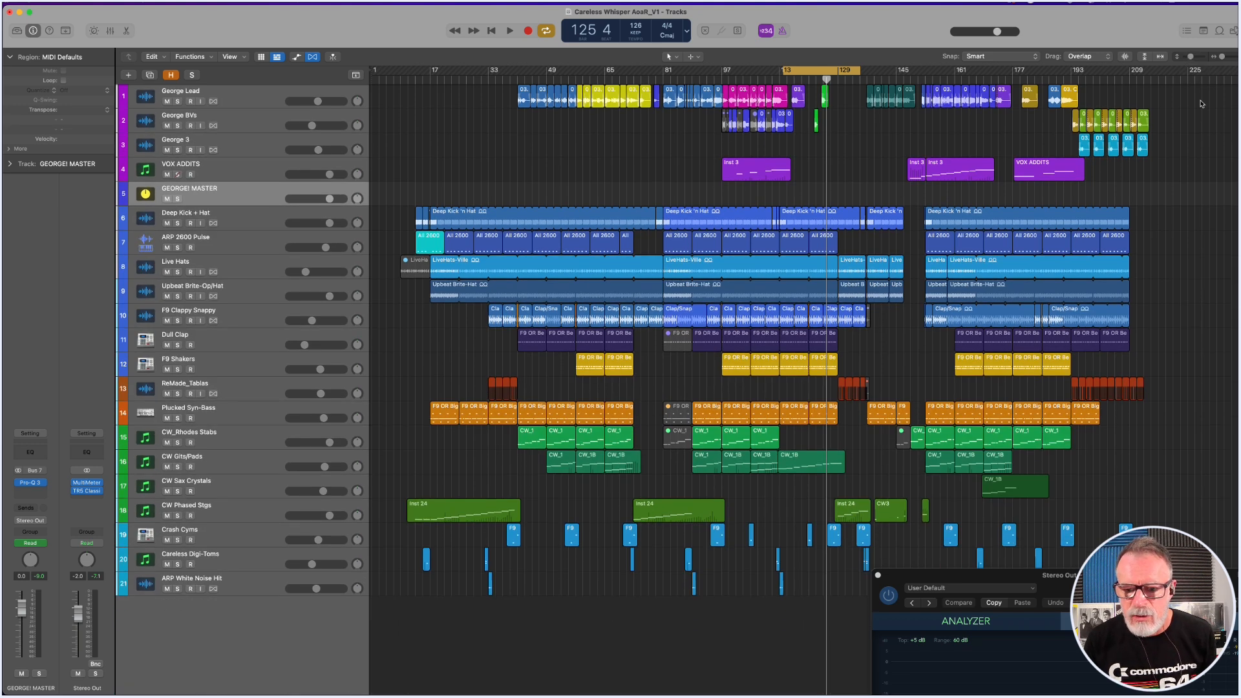